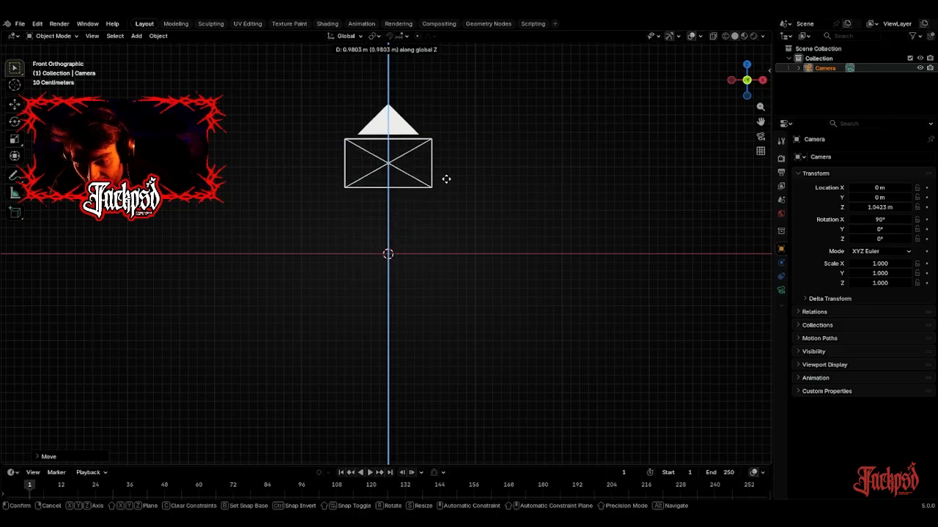
{"action": "key", "text": "x"}
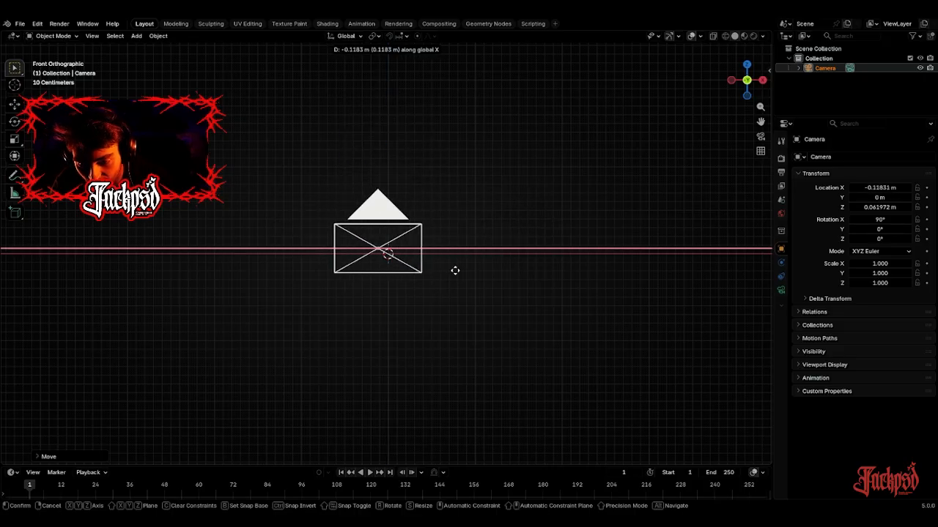
{"action": "right_click", "coordinate": [418, 276]}
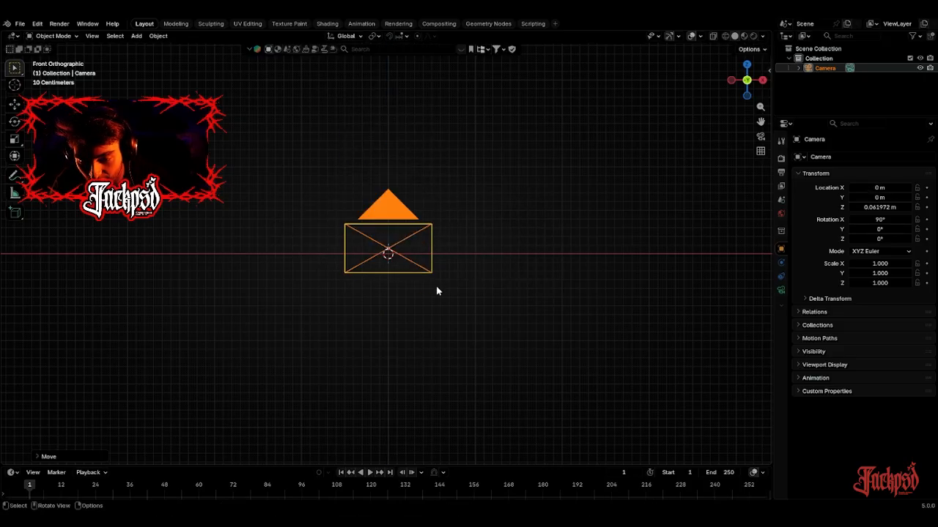
{"action": "right_click", "coordinate": [436, 290]}
{"action": "left_click_drag", "start_coordinate": [745, 81], "coordinate": [614, 206]}
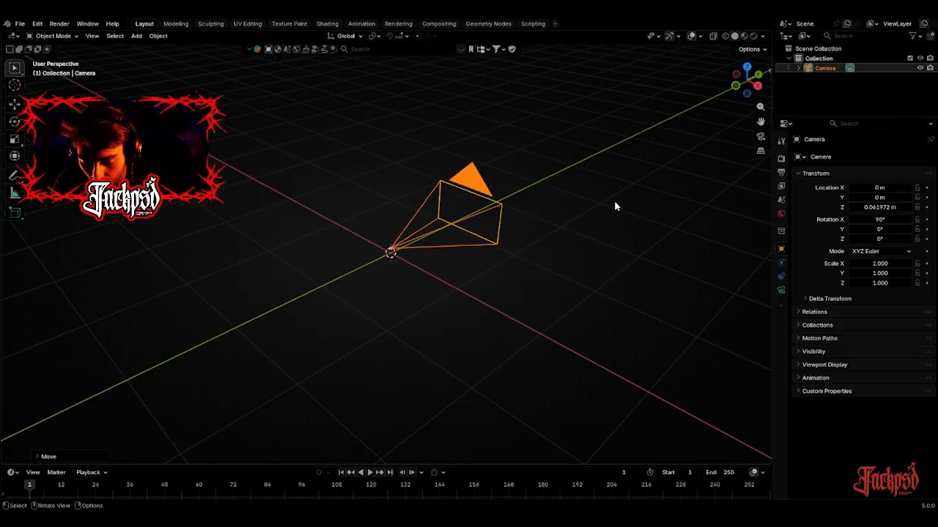
{"action": "key", "text": "g"}
{"action": "key", "text": "y"}
{"action": "right_click", "coordinate": [495, 275]}
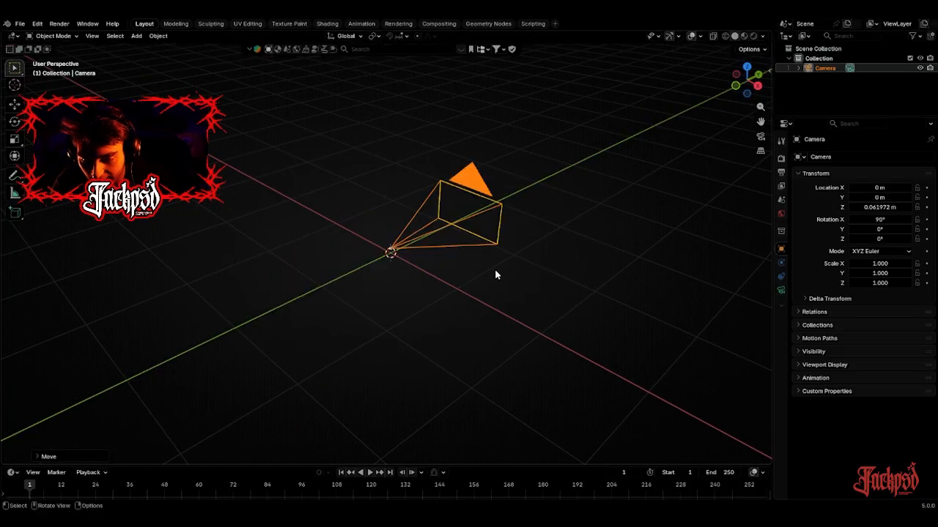
Move the camera back along the Y axis to about -2.89 m and look through it.
{"action": "key", "text": "g"}
{"action": "key", "text": "y"}
{"action": "left_click", "coordinate": [310, 335]}
{"action": "left_click", "coordinate": [760, 137]}
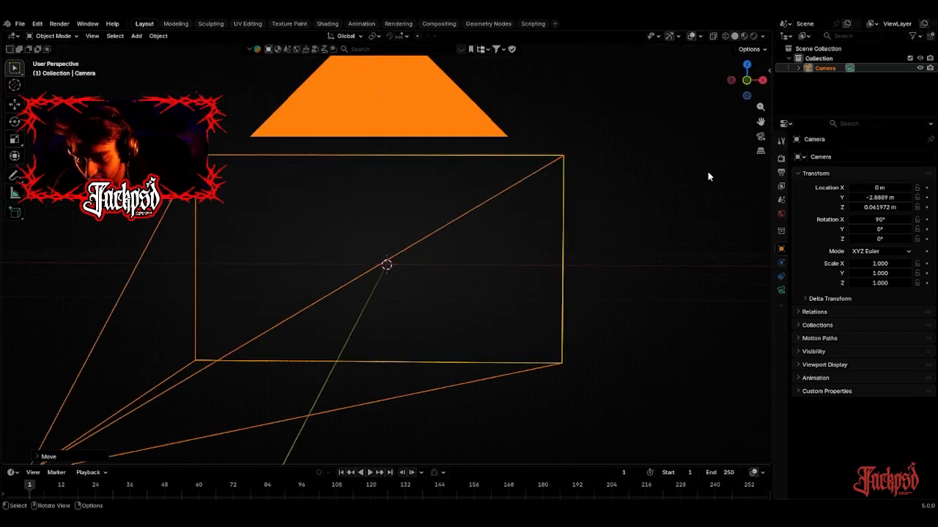
Raise the camera to about 0.19 m on Z and move it back to about -3.32 m on Y.
{"action": "key", "text": "g"}
{"action": "key", "text": "z"}
{"action": "left_click", "coordinate": [539, 248]}
{"action": "key", "text": "g"}
{"action": "key", "text": "z"}
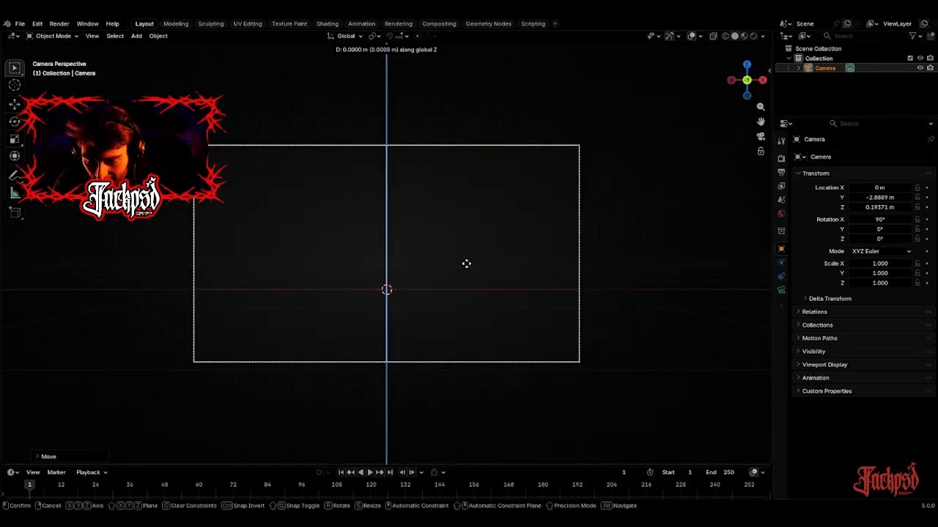
{"action": "key", "text": "y"}
{"action": "left_click", "coordinate": [467, 297]}
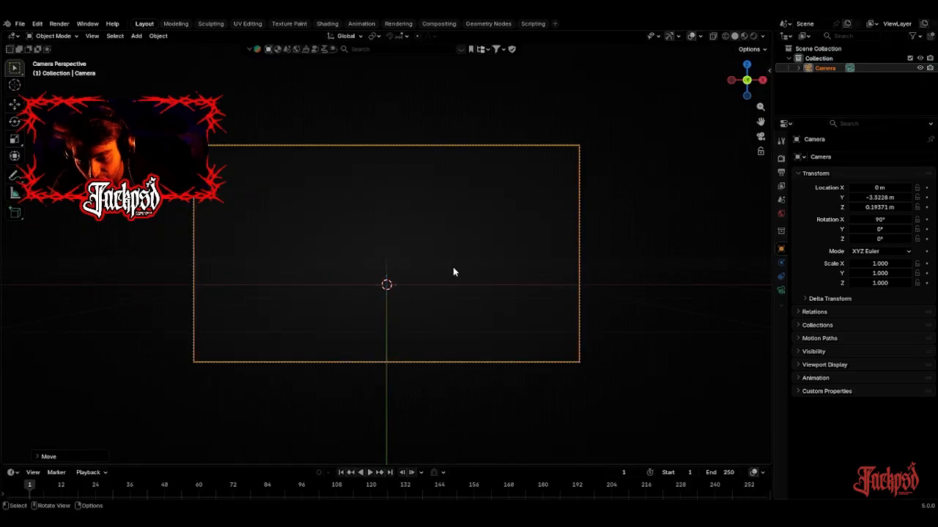
{"action": "key", "text": "g"}
{"action": "key", "text": "z"}
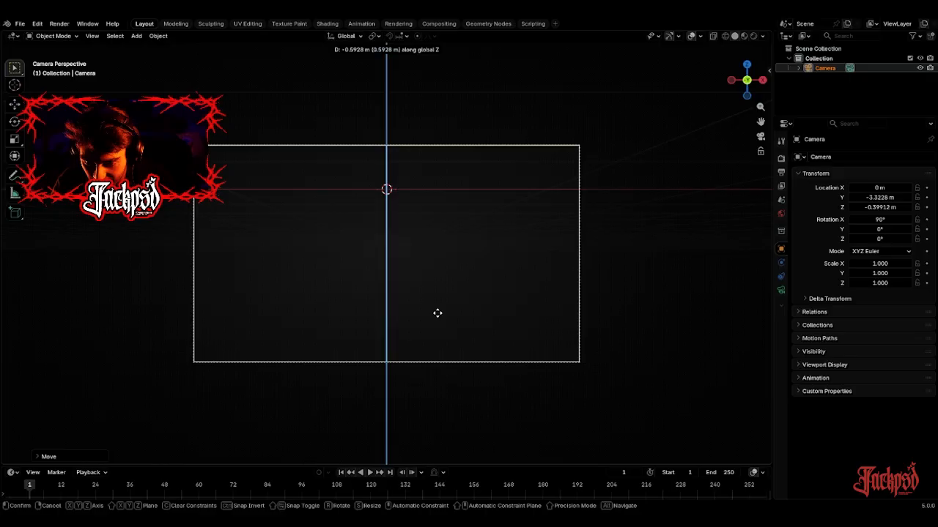
{"action": "key", "text": "y"}
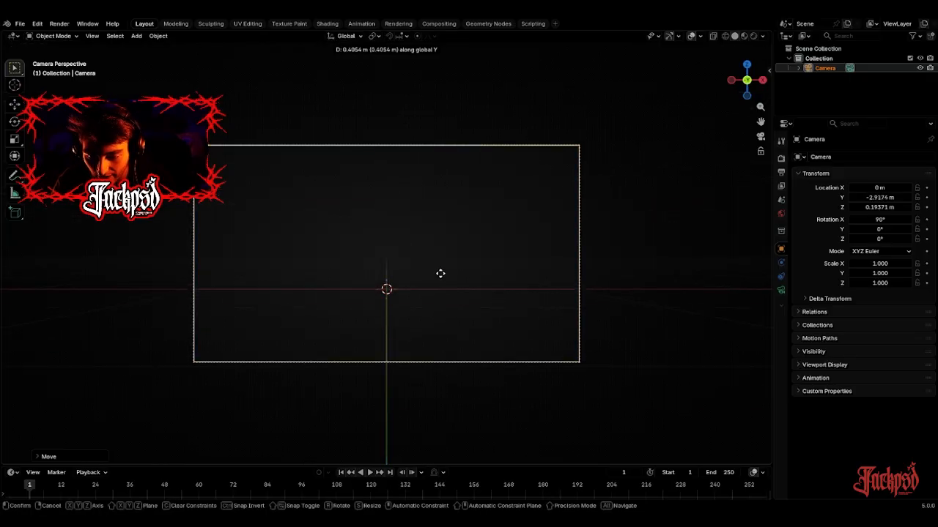
{"action": "middle_click_drag", "start_coordinate": [432, 224], "coordinate": [459, 228]}
{"action": "right_click", "coordinate": [486, 216]}
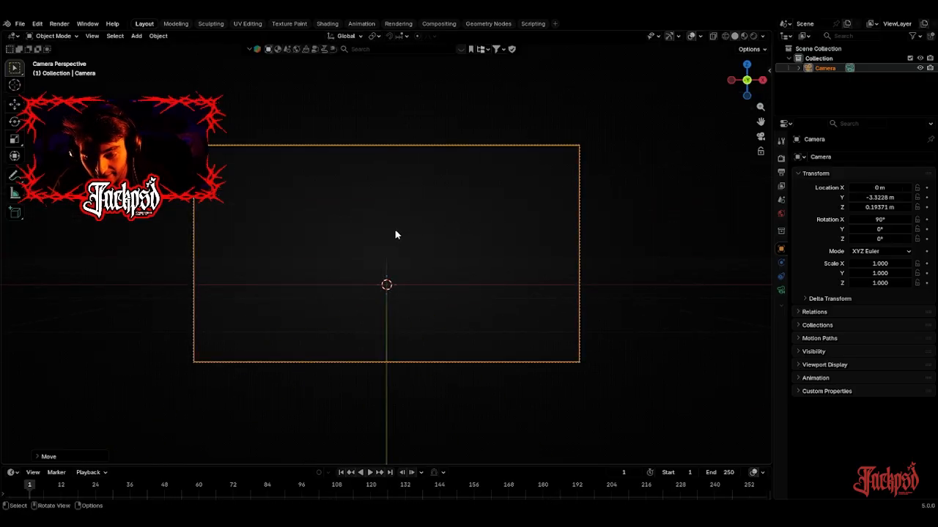
Add a plane at the world origin as the ground, keeping its default size.
{"action": "key", "text": "shift+a"}
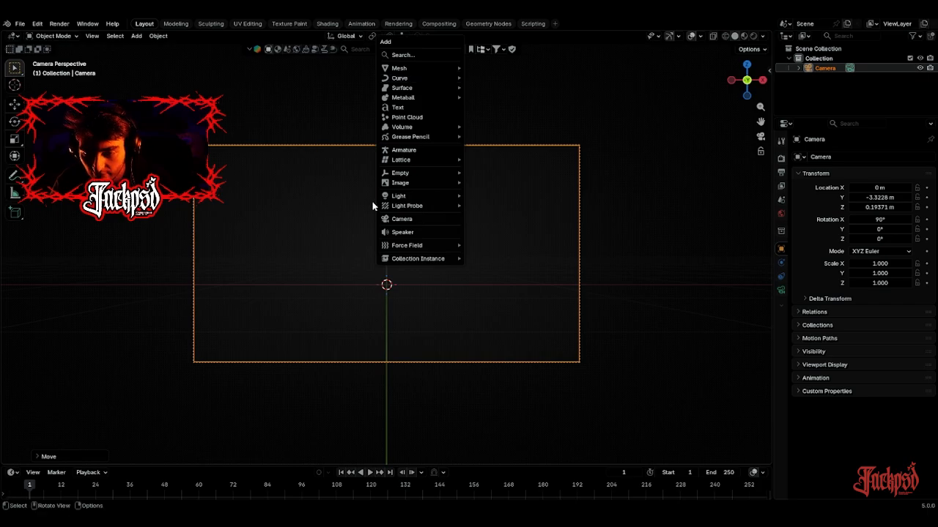
{"action": "mouse_move", "coordinate": [403, 67]}
{"action": "left_click", "coordinate": [498, 68]}
{"action": "key", "text": "s"}
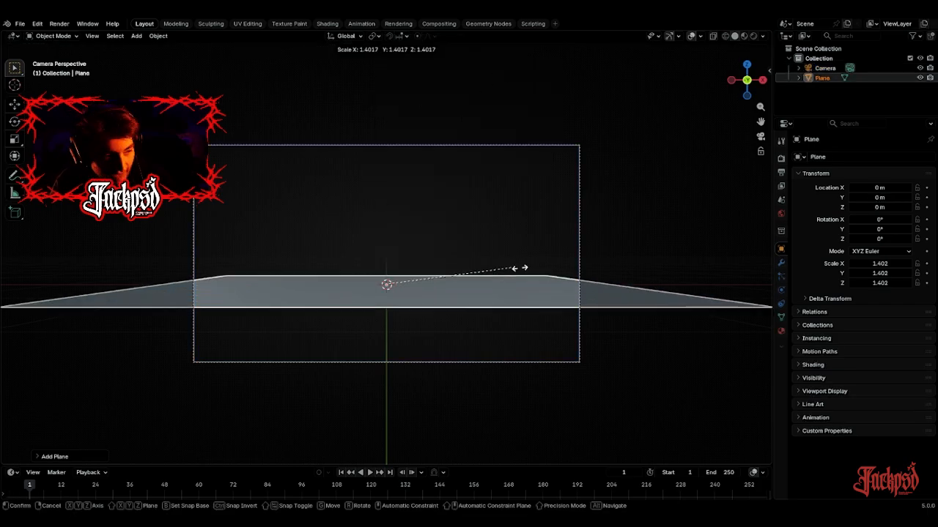
{"action": "right_click", "coordinate": [524, 272]}
Tilt the camera to about 92.3° on X and move it forward along its local Z axis to about -2.24 m on Y.
{"action": "left_click", "coordinate": [529, 277]}
{"action": "key", "text": "r"}
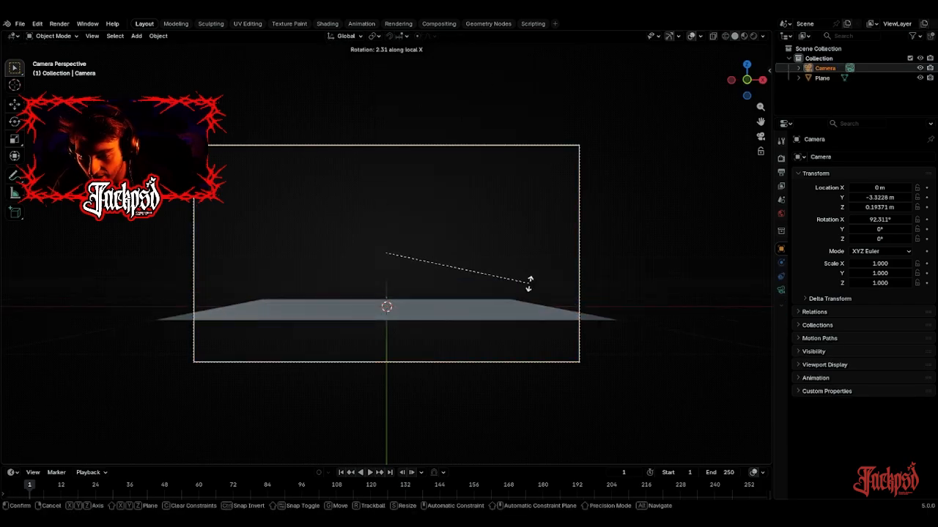
{"action": "key", "text": "g"}
{"action": "key", "text": "z"}
{"action": "left_click", "coordinate": [516, 344]}
{"action": "key", "text": "g"}
{"action": "key", "text": "y"}
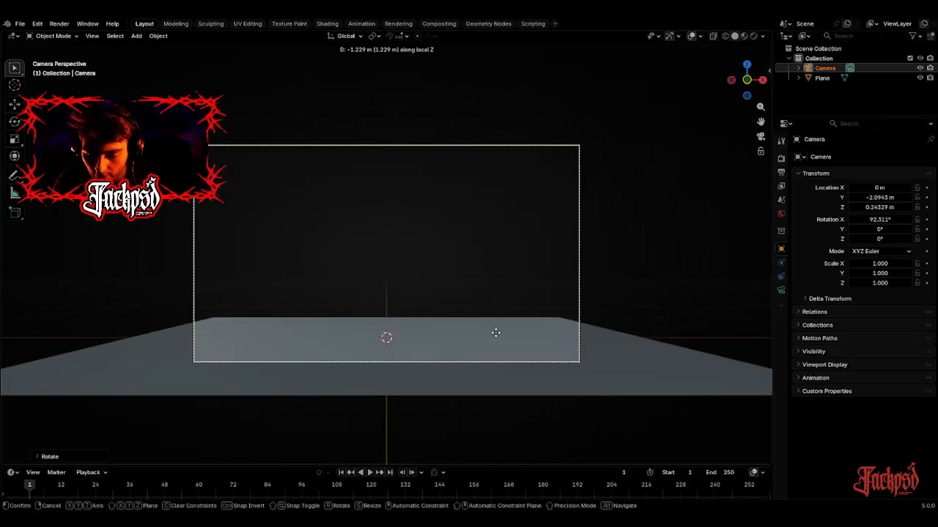
{"action": "left_click", "coordinate": [454, 253]}
{"action": "left_click", "coordinate": [370, 227]}
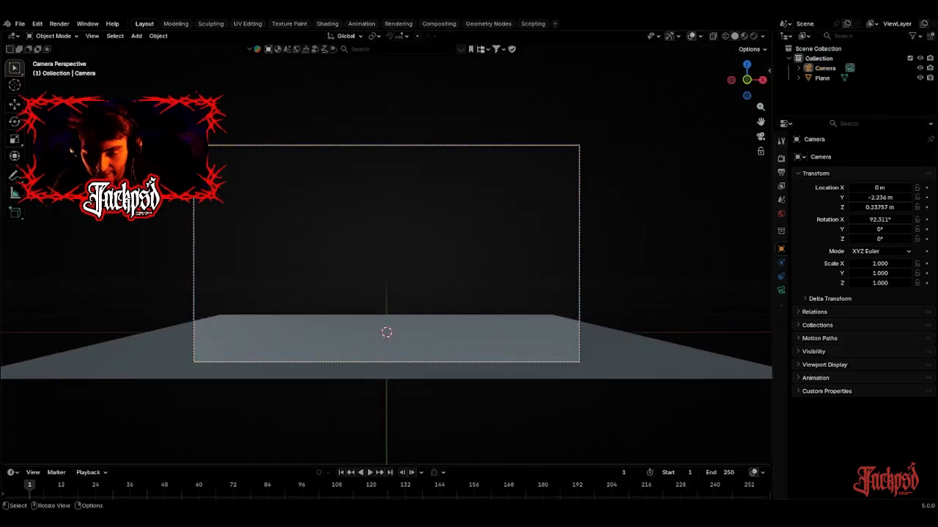
Paste the copied bicycle model into the scene and fit the camera frame to the viewport.
{"action": "left_click", "coordinate": [20, 24]}
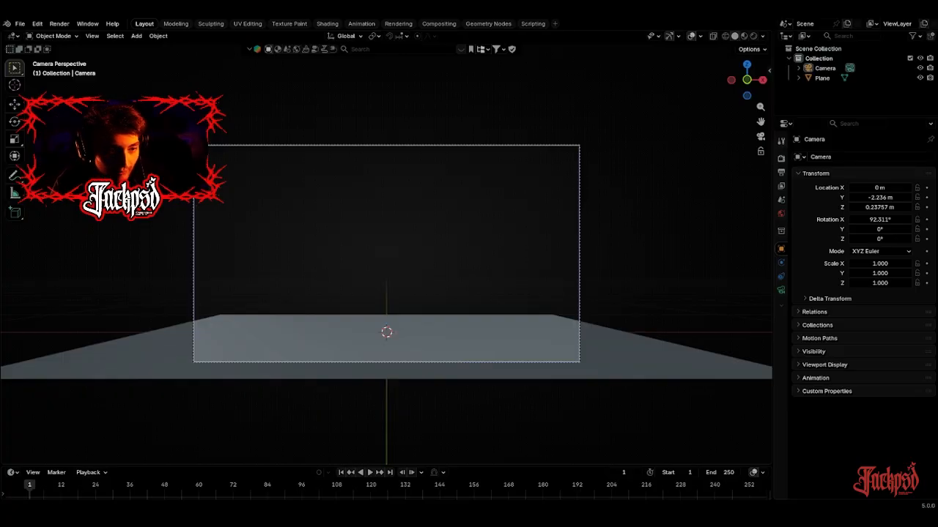
{"action": "key", "text": "ctrl+v"}
{"action": "key", "text": "Home"}
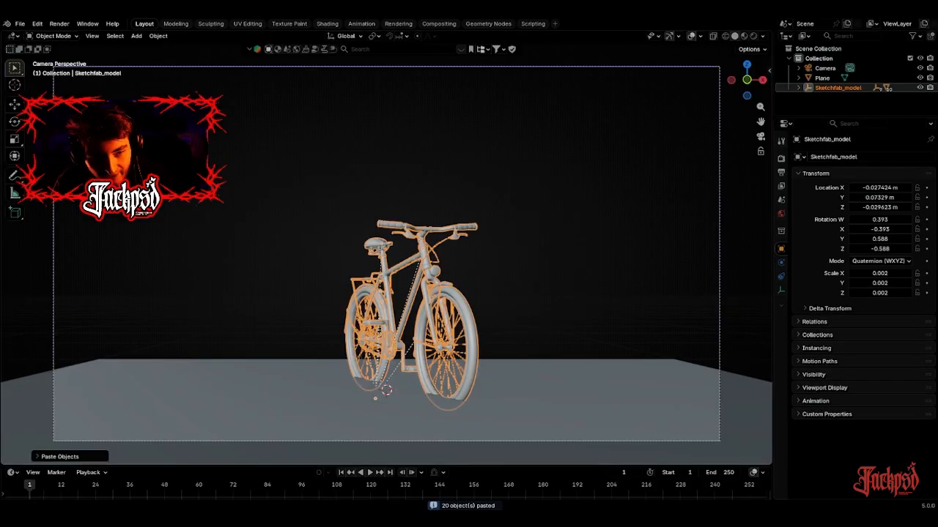
{"action": "left_click", "coordinate": [337, 201]}
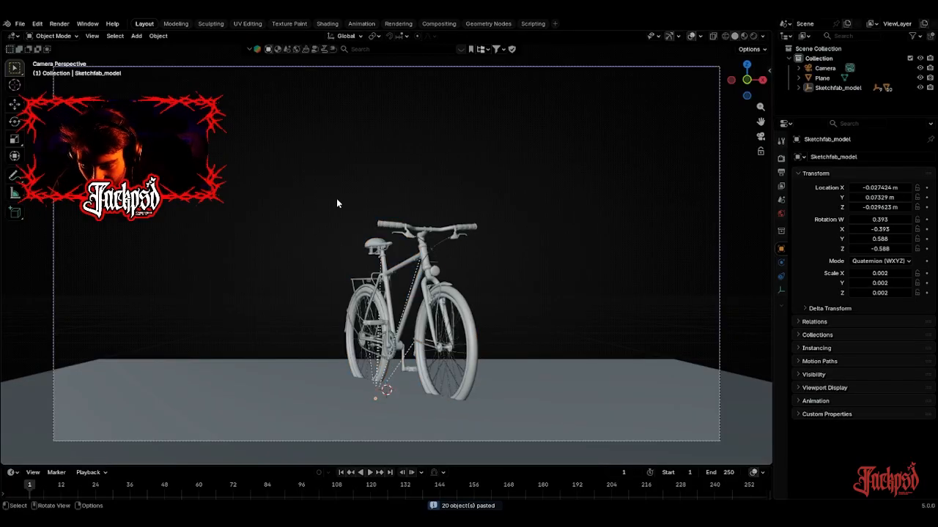
Select all parts of the bicycle, then move it along Y towards the camera and shift it along X.
{"action": "left_click_drag", "start_coordinate": [304, 191], "coordinate": [499, 328]}
{"action": "key", "text": "g"}
{"action": "key", "text": "y"}
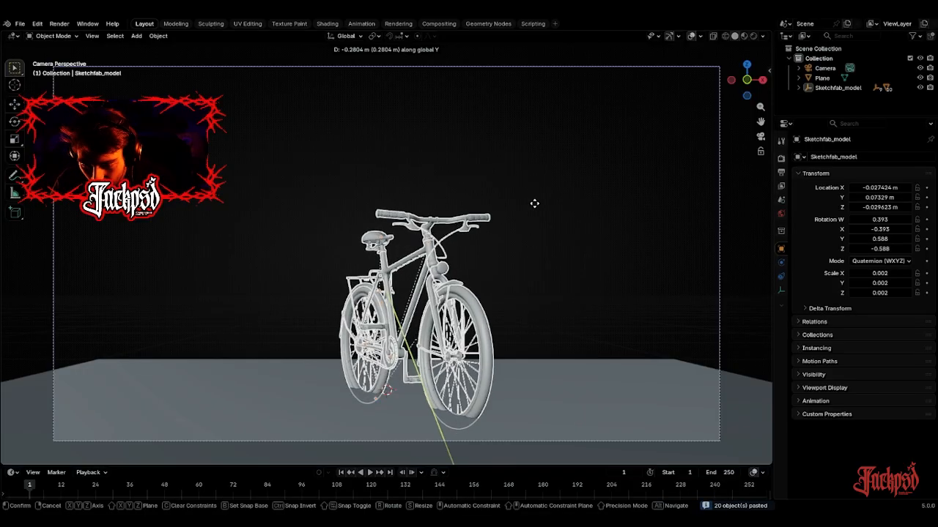
{"action": "left_click", "coordinate": [534, 203]}
{"action": "key", "text": "g"}
{"action": "key", "text": "x"}
{"action": "left_click", "coordinate": [533, 264]}
Rotate the bicycle slightly about the vertical axis and adjust its height so the wheels sit on the plane.
{"action": "key", "text": "g"}
{"action": "key", "text": "z"}
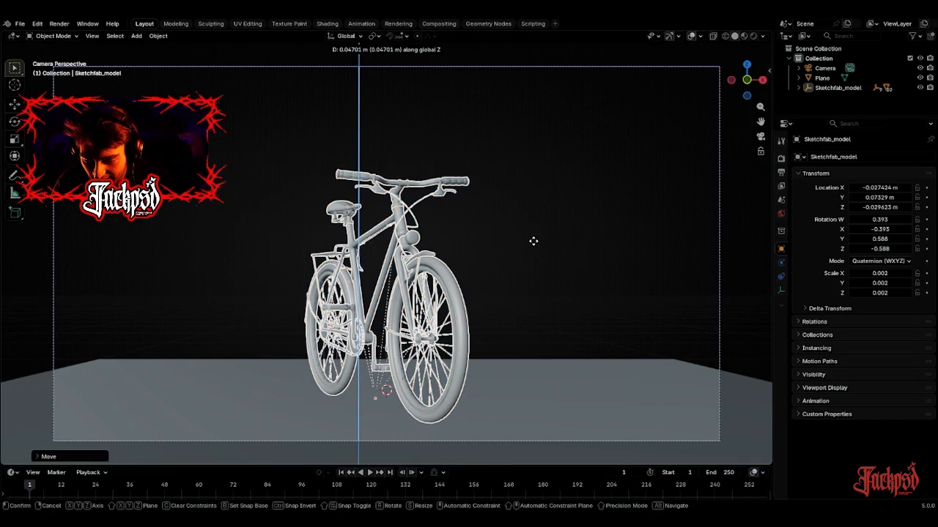
{"action": "left_click", "coordinate": [538, 246]}
{"action": "key", "text": "r"}
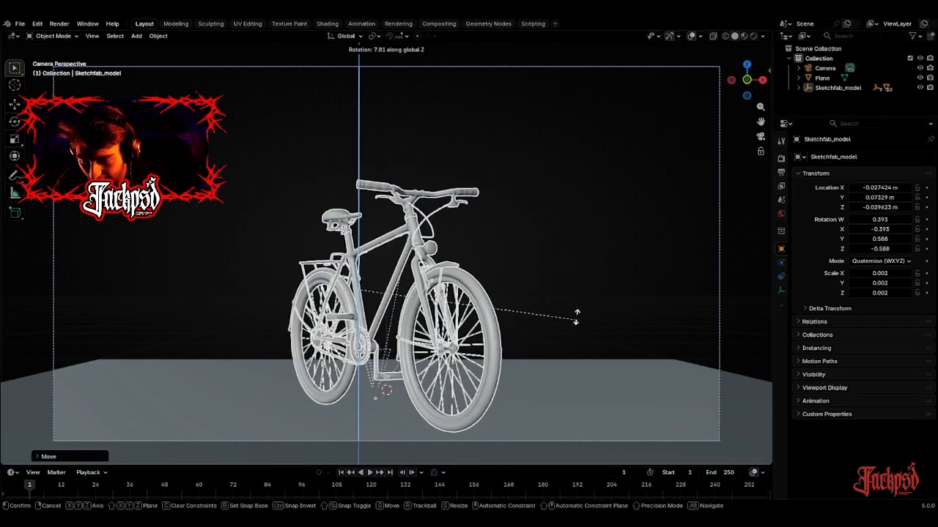
{"action": "left_click", "coordinate": [574, 307]}
{"action": "key", "text": "g"}
{"action": "key", "text": "z"}
{"action": "left_click", "coordinate": [575, 310]}
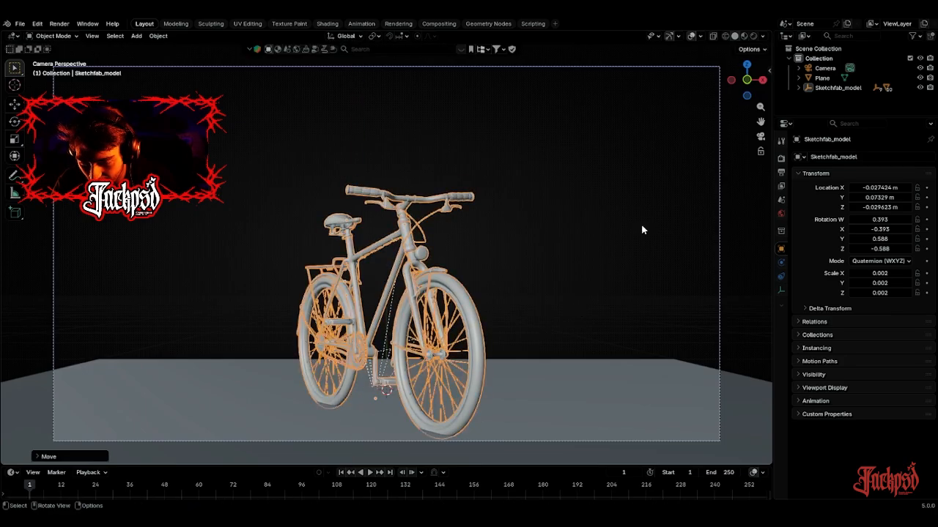
Switch the viewport to rendered shading and set the render engine to Cycles.
{"action": "left_click", "coordinate": [754, 35]}
{"action": "scroll", "coordinate": [569, 219], "scroll_direction": "down", "scroll_amount": 3}
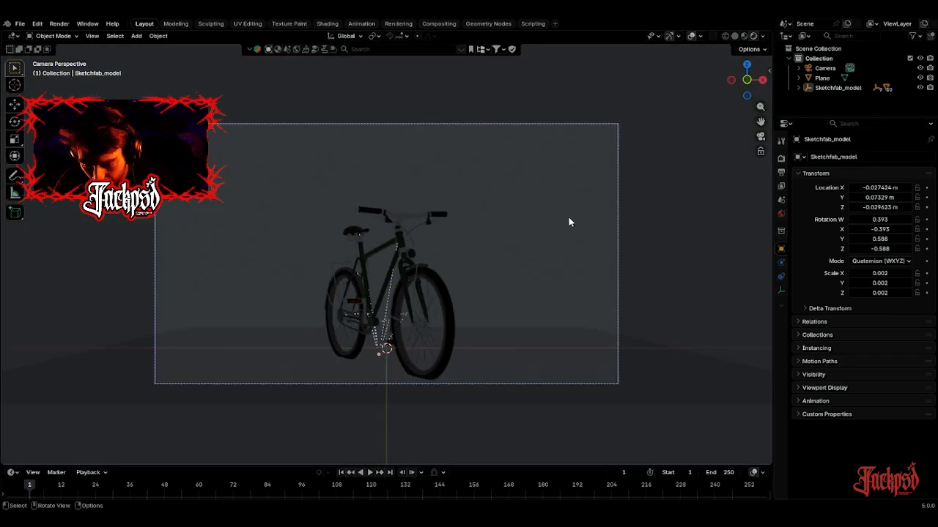
{"action": "scroll", "coordinate": [497, 295], "scroll_direction": "up", "scroll_amount": 8}
{"action": "scroll", "coordinate": [540, 341], "scroll_direction": "down", "scroll_amount": 8}
{"action": "left_click", "coordinate": [540, 340]}
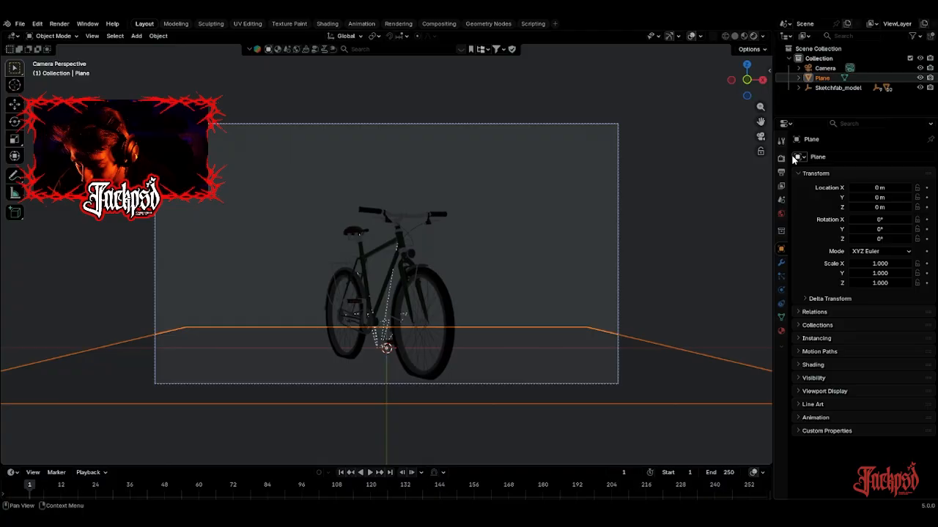
{"action": "left_click", "coordinate": [781, 157]}
{"action": "left_click", "coordinate": [890, 156]}
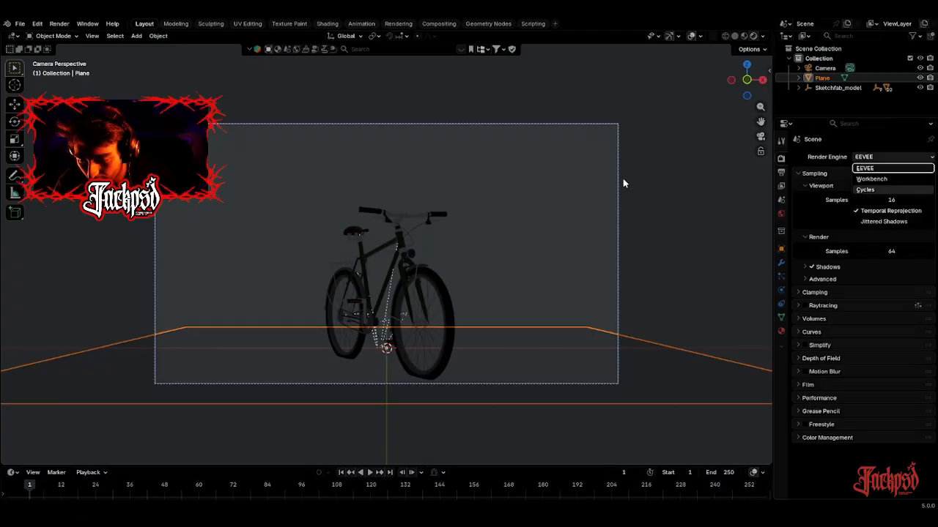
{"action": "left_click", "coordinate": [861, 195]}
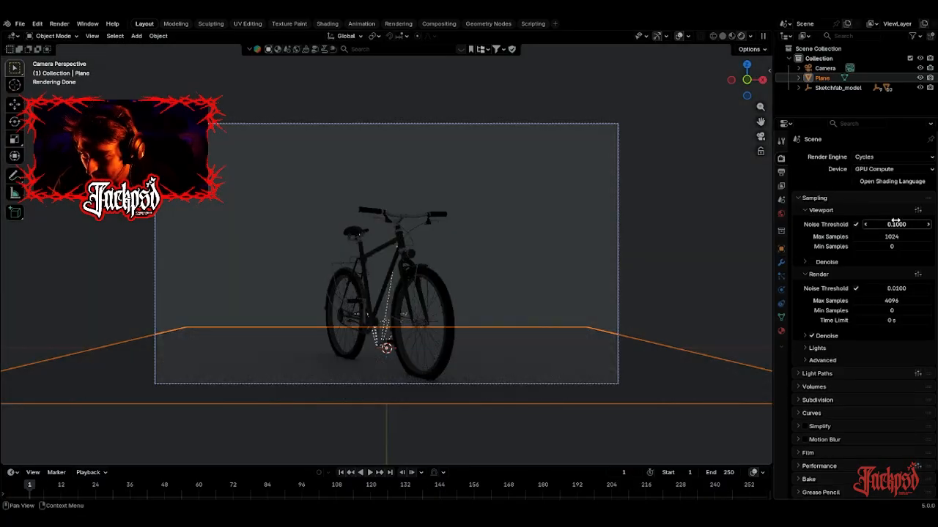
Set the noise threshold to 1 for both viewport and final render sampling.
{"action": "left_click", "coordinate": [895, 222]}
{"action": "type", "text": "1"}
{"action": "key", "text": "Return"}
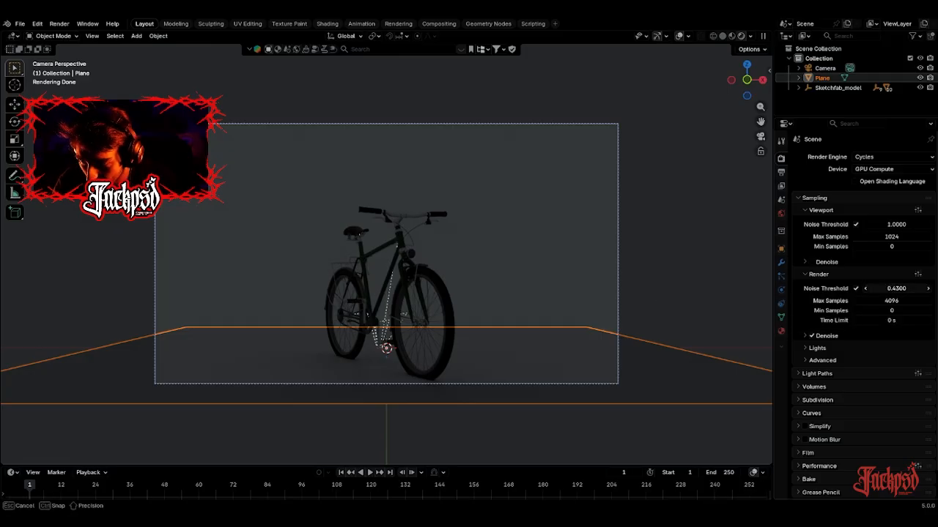
{"action": "left_click", "coordinate": [884, 288]}
{"action": "type", "text": "1"}
{"action": "key", "text": "Return"}
Set the final render's maximum samples to 1024.
{"action": "left_click", "coordinate": [888, 301]}
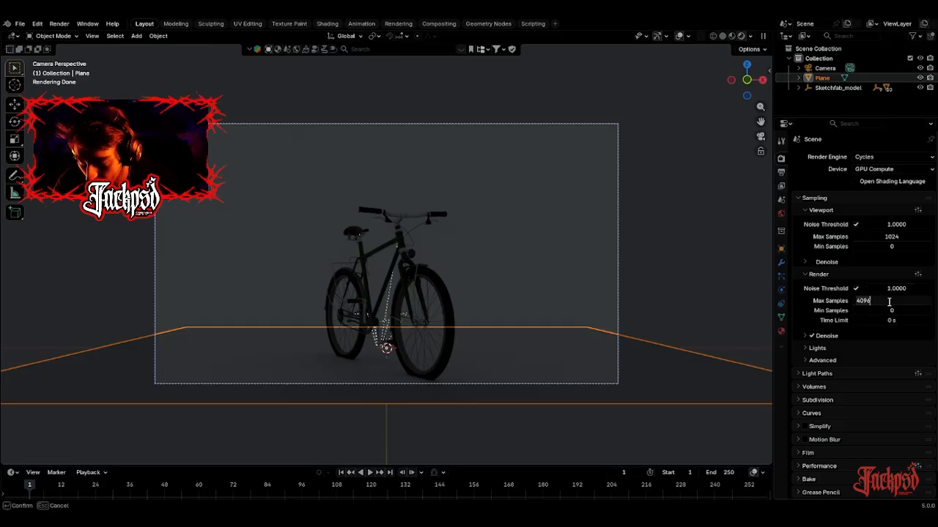
{"action": "type", "text": "1024"}
{"action": "key", "text": "Return"}
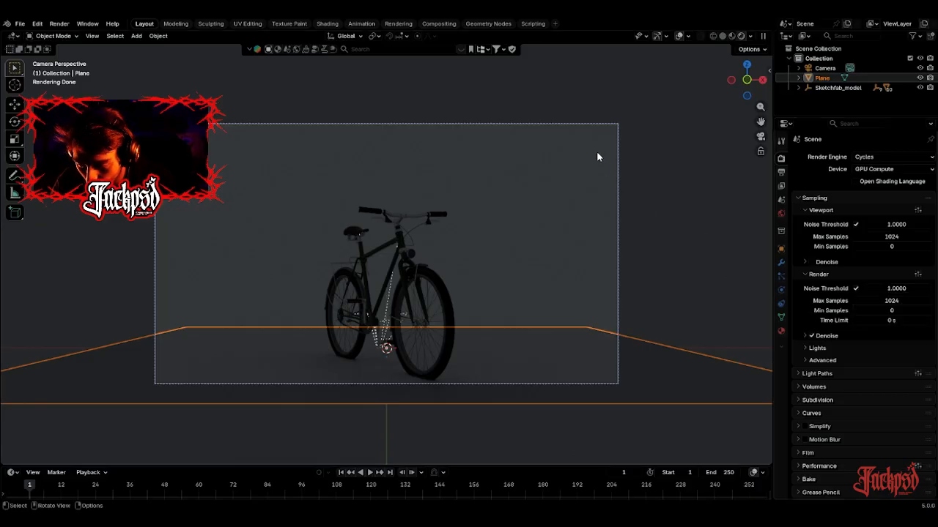
Set the output resolution to 2000 × 2000 px for a square camera frame.
{"action": "left_click", "coordinate": [539, 123]}
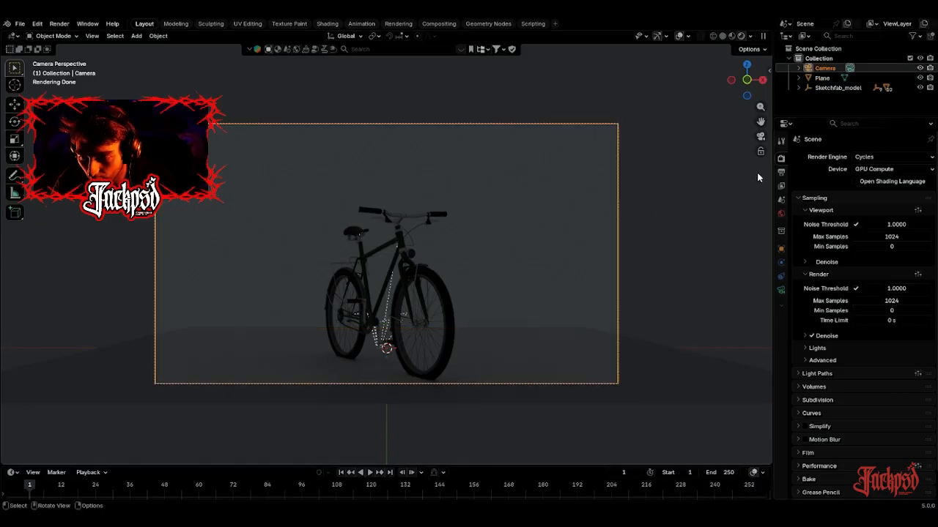
{"action": "left_click", "coordinate": [781, 171]}
{"action": "left_click", "coordinate": [892, 176]}
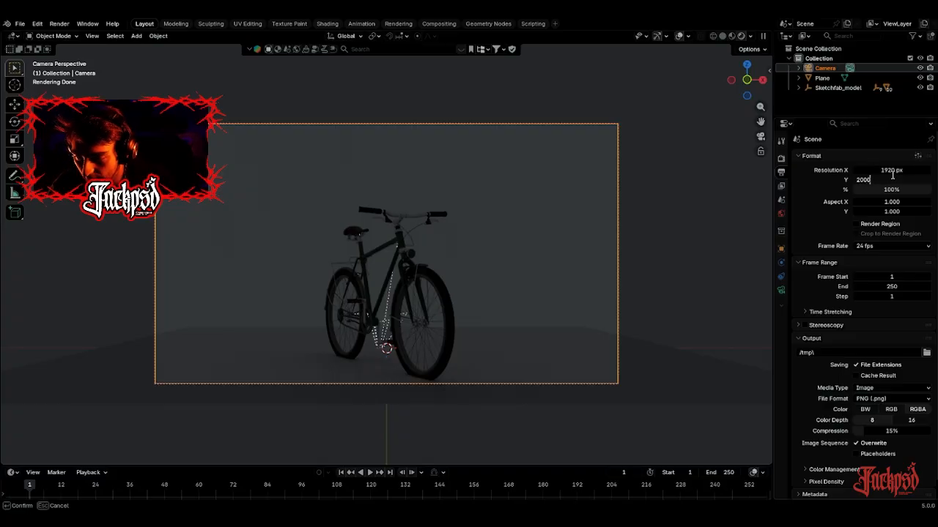
{"action": "key", "text": "Return"}
{"action": "left_click", "coordinate": [901, 170]}
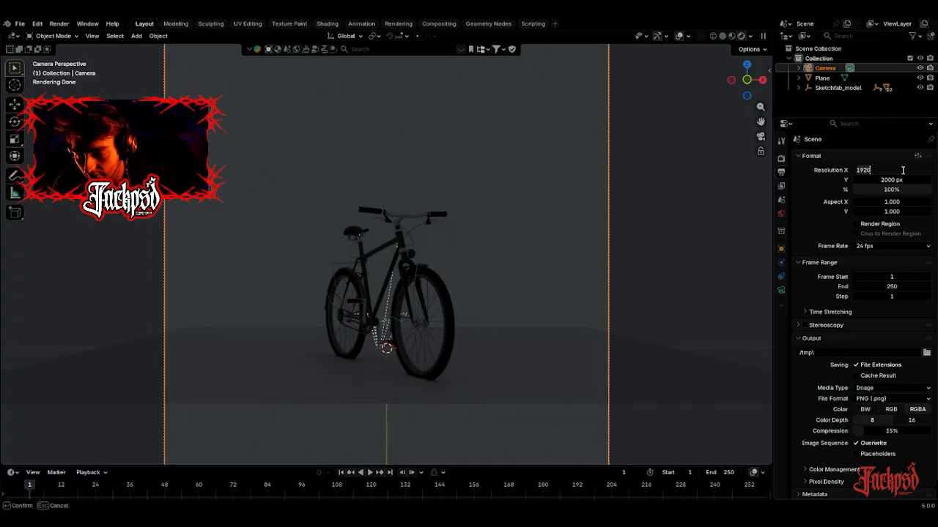
{"action": "key", "text": "Return"}
Move the camera closer to the bicycle along its local Z axis and adjust its height along global Z.
{"action": "scroll", "coordinate": [588, 233], "scroll_direction": "down", "scroll_amount": 7}
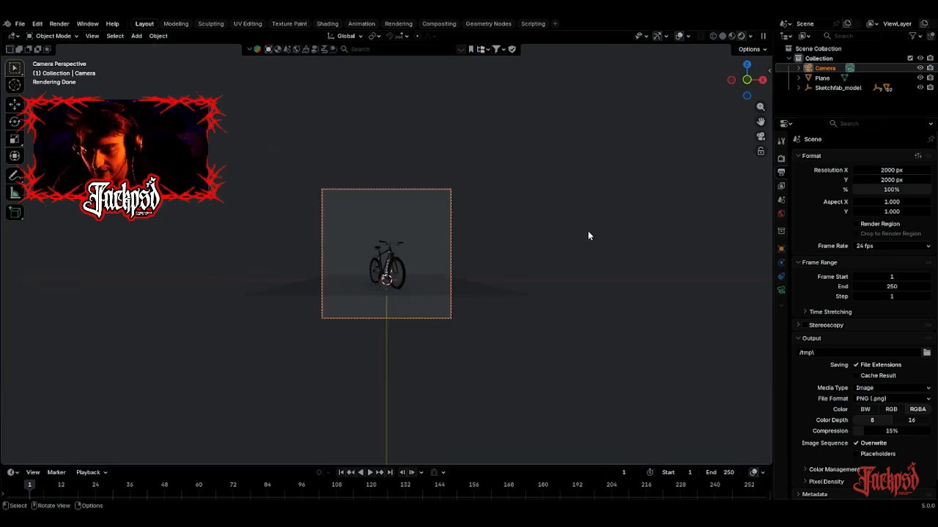
{"action": "scroll", "coordinate": [537, 255], "scroll_direction": "up", "scroll_amount": 4}
{"action": "key", "text": "g"}
{"action": "key", "text": "z"}
{"action": "key", "text": "z"}
{"action": "left_click", "coordinate": [482, 249]}
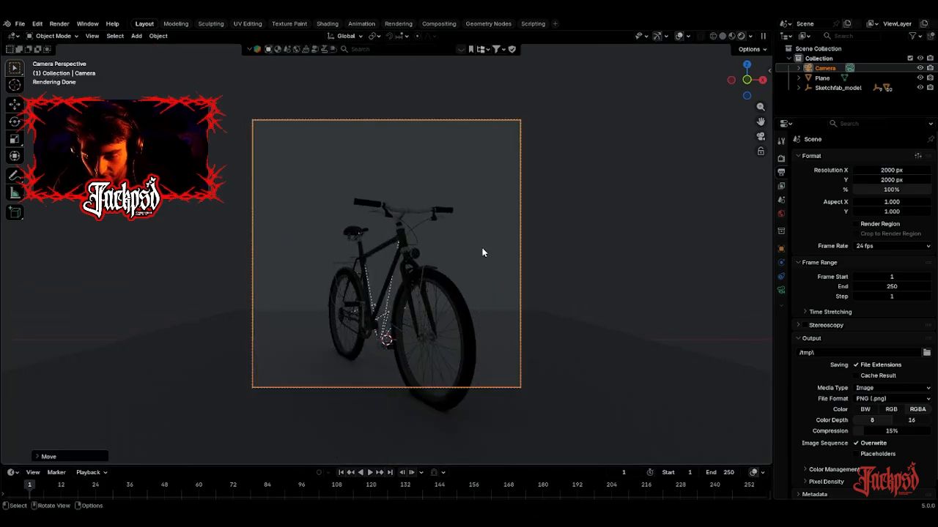
{"action": "key", "text": "g"}
{"action": "key", "text": "z"}
{"action": "left_click", "coordinate": [488, 257]}
Tilt the camera by about 5.5° around its local X axis so the whole bicycle fits in the square frame.
{"action": "key", "text": "r"}
{"action": "key", "text": "x"}
{"action": "key", "text": "x"}
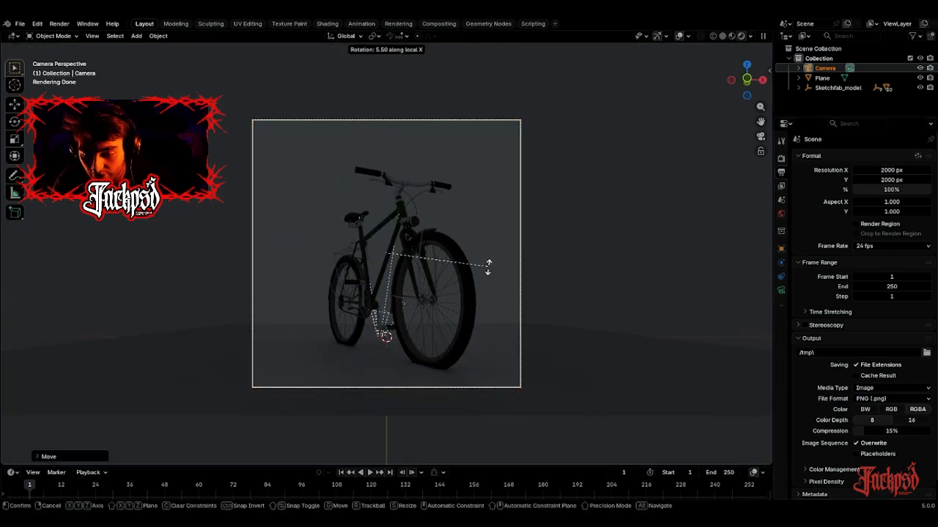
{"action": "left_click", "coordinate": [487, 270]}
Select the bicycle model and rotate it around the global Z axis.
{"action": "left_click_drag", "start_coordinate": [299, 189], "coordinate": [477, 303]}
{"action": "key", "text": "z"}
{"action": "key", "text": "Escape"}
{"action": "key", "text": "r"}
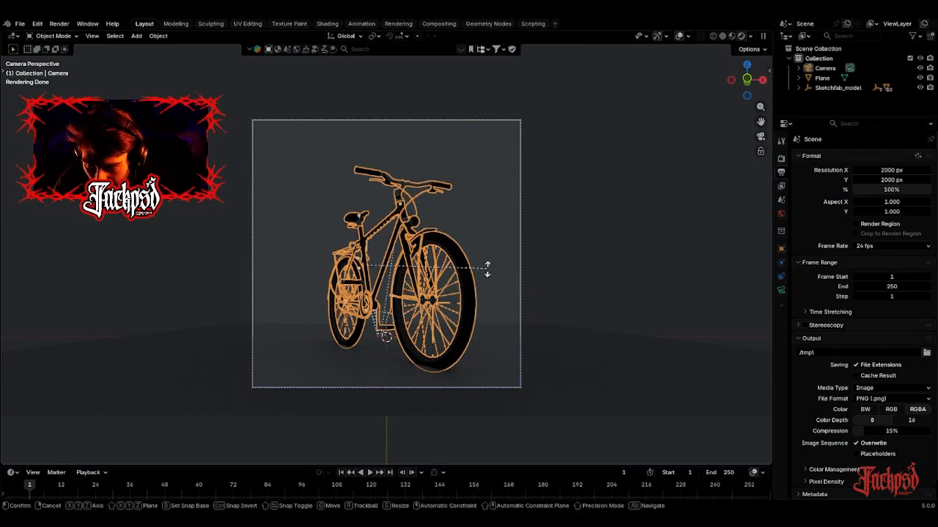
{"action": "key", "text": "z"}
{"action": "left_click", "coordinate": [488, 276]}
Shift the bicycle along the global X axis and turn it slightly more towards a side view.
{"action": "key", "text": "g"}
{"action": "key", "text": "x"}
{"action": "left_click", "coordinate": [480, 276]}
{"action": "key", "text": "g"}
{"action": "key", "text": "z"}
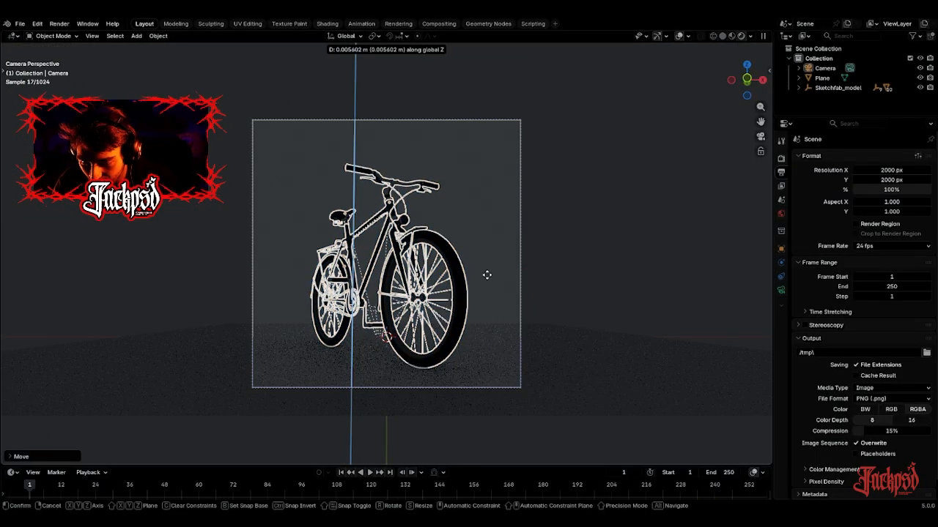
{"action": "key", "text": "r"}
{"action": "left_click", "coordinate": [528, 270]}
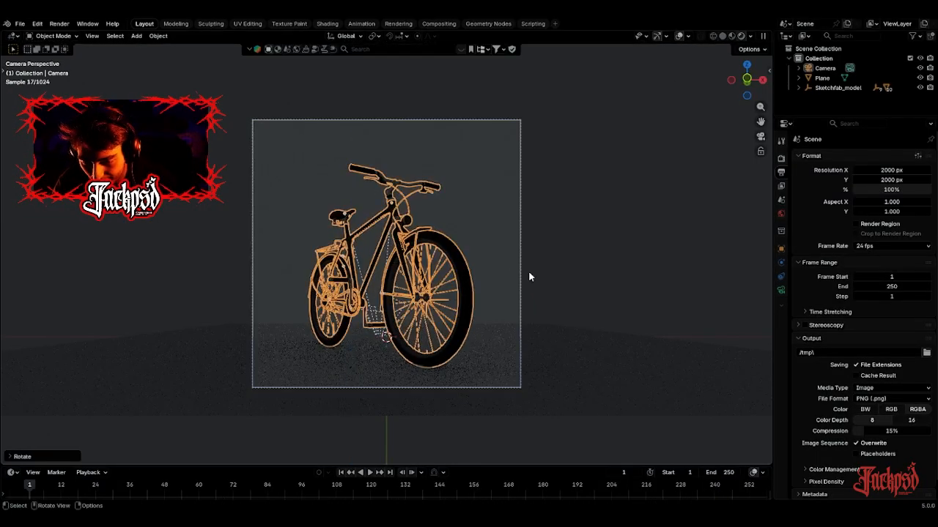
Select the camera and change its lens type to Panoramic.
{"action": "left_click", "coordinate": [517, 122]}
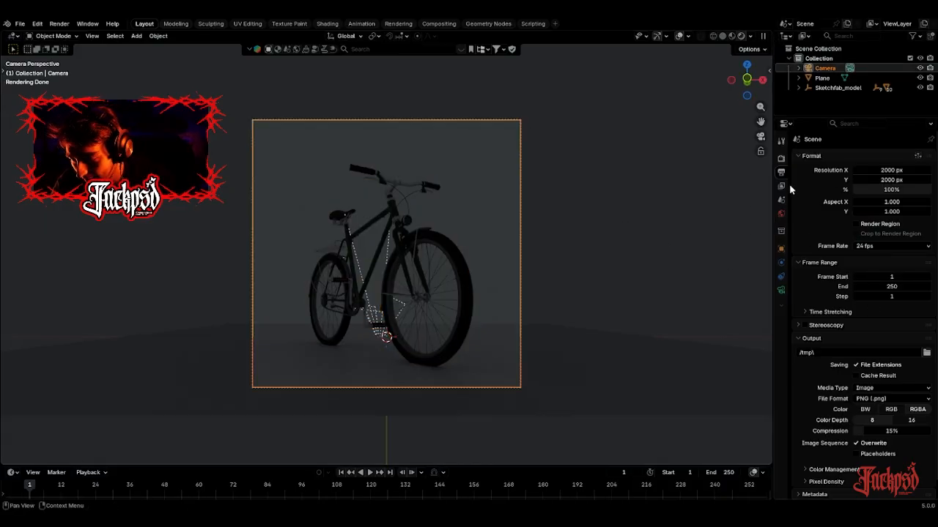
{"action": "left_click", "coordinate": [781, 157]}
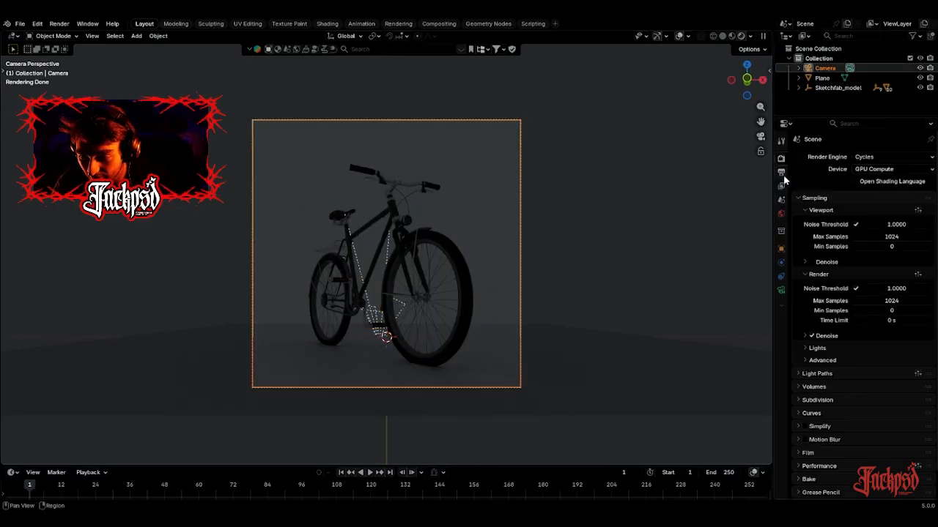
{"action": "left_click", "coordinate": [782, 290]}
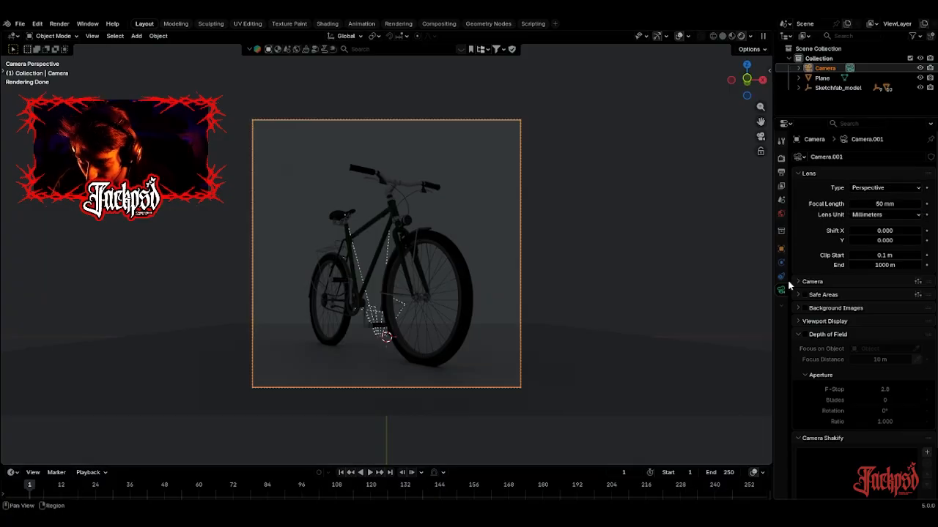
{"action": "left_click", "coordinate": [862, 188]}
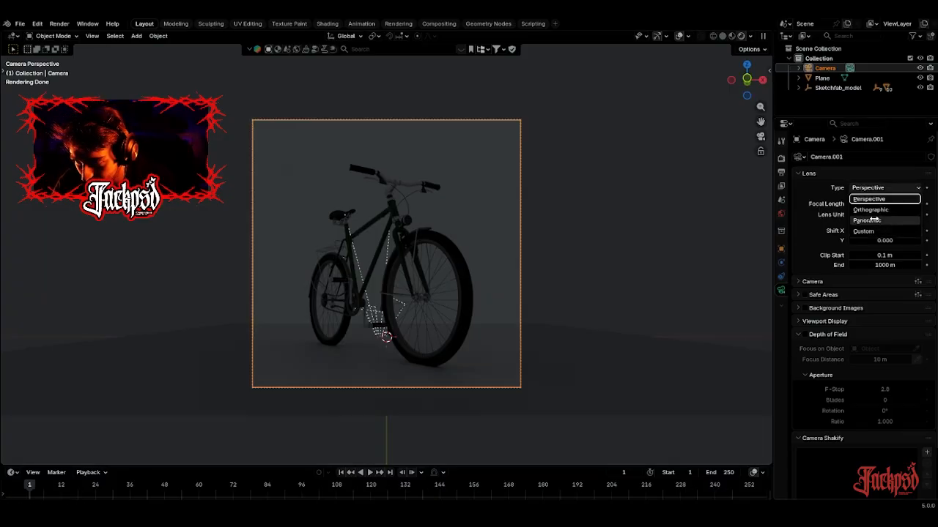
{"action": "left_click", "coordinate": [873, 220]}
Set the Fisheye Equisolid camera's field of view to 360° and its lens value to 15.
{"action": "scroll", "coordinate": [444, 284], "scroll_direction": "up", "scroll_amount": 4}
{"action": "scroll", "coordinate": [599, 270], "scroll_direction": "down", "scroll_amount": 3}
{"action": "left_click_drag", "start_coordinate": [904, 215], "coordinate": [936, 225]}
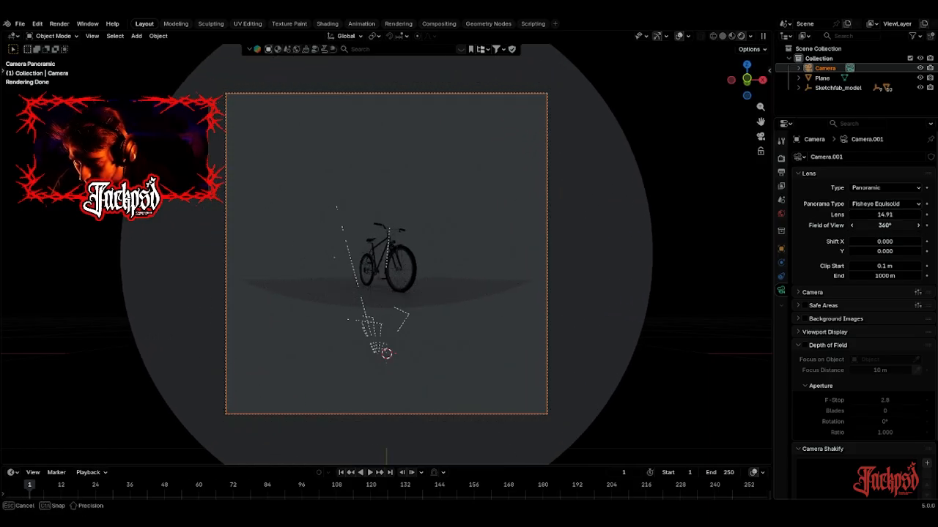
{"action": "left_click_drag", "start_coordinate": [871, 217], "coordinate": [876, 216]}
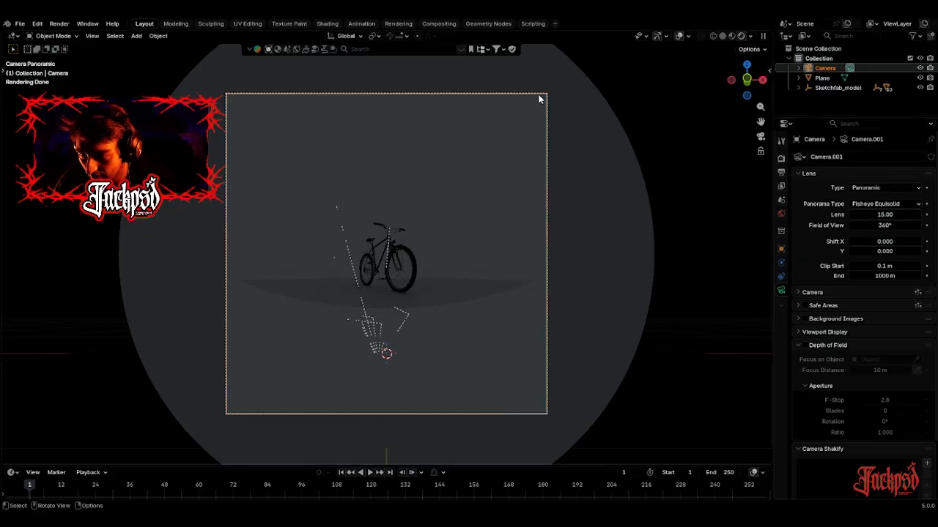
Move the camera closer to the bicycle along its local Z axis, and reposition it along global X and Z.
{"action": "key", "text": "g"}
{"action": "key", "text": "z"}
{"action": "key", "text": "z"}
{"action": "left_click", "coordinate": [435, 279]}
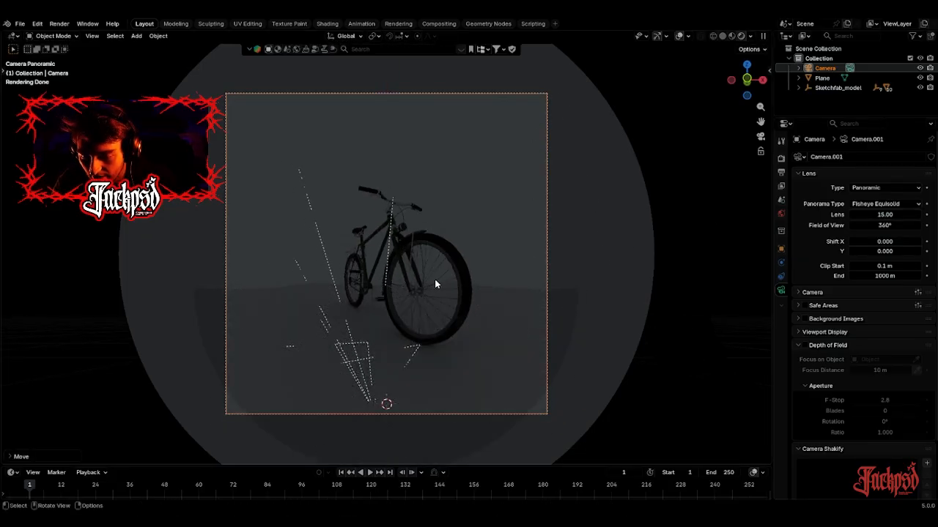
{"action": "key", "text": "g"}
{"action": "key", "text": "x"}
{"action": "key", "text": "z"}
{"action": "left_click", "coordinate": [432, 291]}
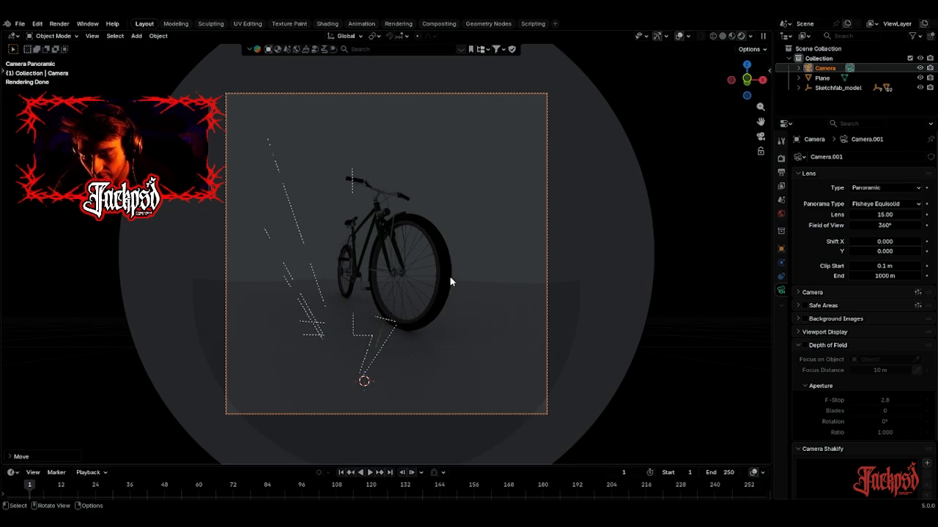
Tilt the camera upward around its local X axis and lower it along the global Z axis.
{"action": "key", "text": "r"}
{"action": "key", "text": "x"}
{"action": "key", "text": "x"}
{"action": "left_click", "coordinate": [434, 294]}
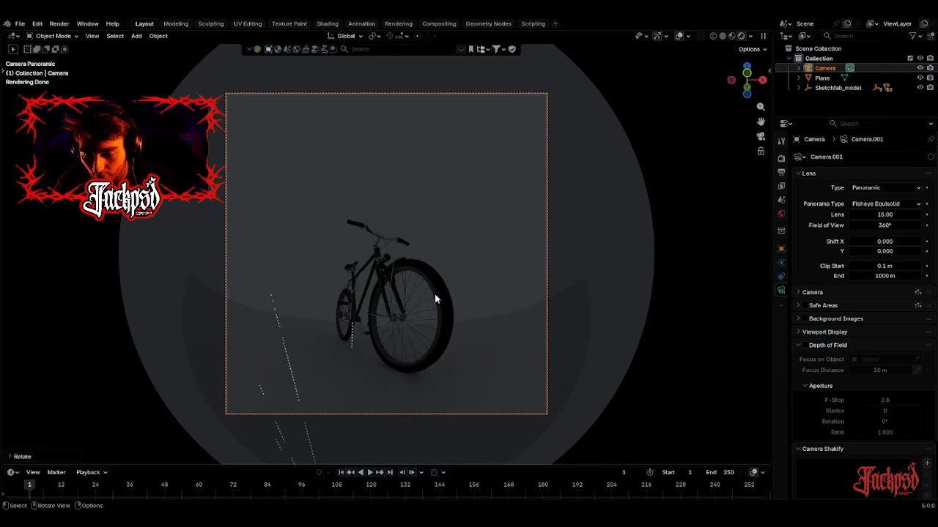
{"action": "key", "text": "g"}
{"action": "key", "text": "z"}
{"action": "left_click", "coordinate": [436, 302]}
Push the camera further in along its local Z axis to enlarge the front wheel, and fine-tune its height.
{"action": "key", "text": "g"}
{"action": "key", "text": "z"}
{"action": "key", "text": "z"}
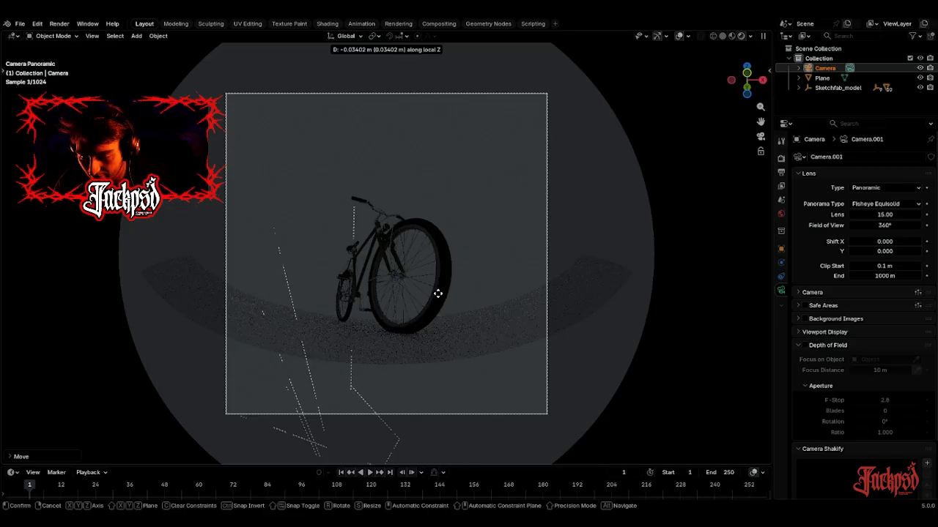
{"action": "left_click", "coordinate": [438, 292]}
{"action": "key", "text": "g"}
{"action": "key", "text": "z"}
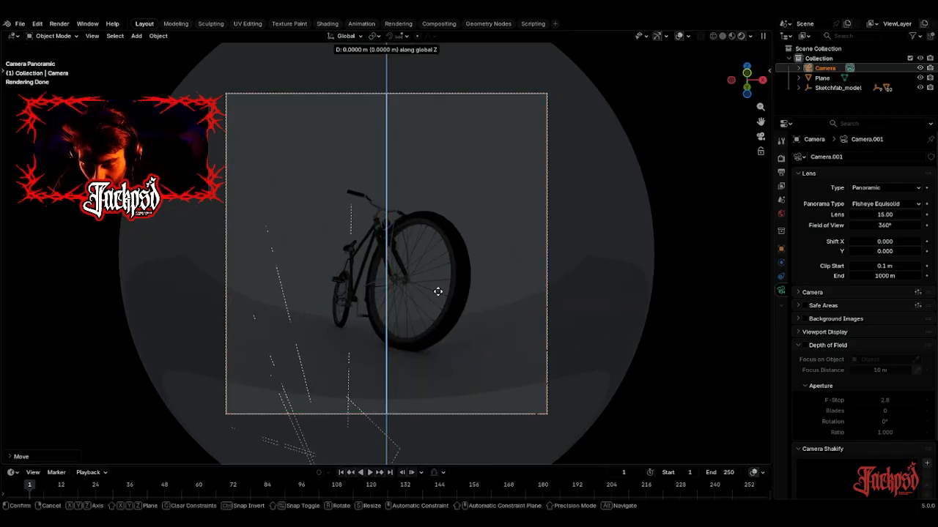
{"action": "left_click", "coordinate": [438, 293]}
{"action": "key", "text": "r"}
{"action": "key", "text": "x"}
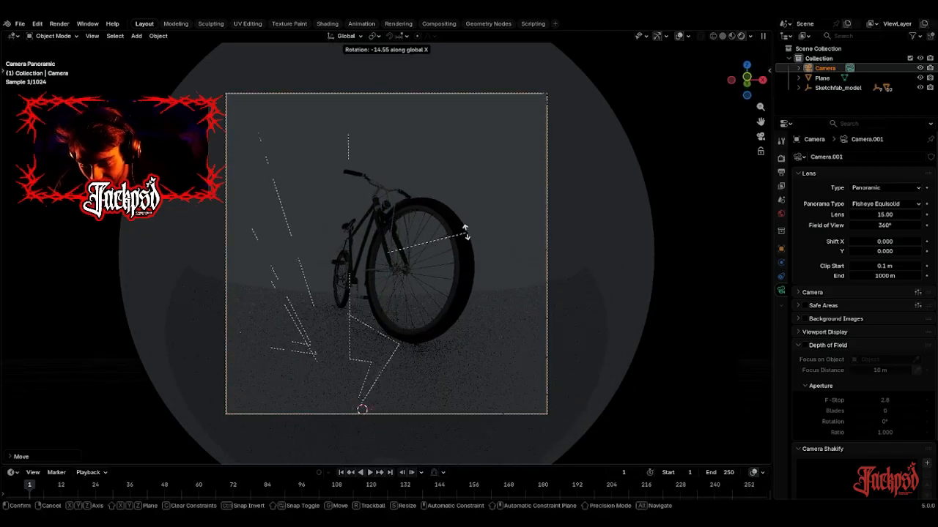
{"action": "right_click", "coordinate": [463, 258]}
{"action": "key", "text": "r"}
{"action": "key", "text": "z"}
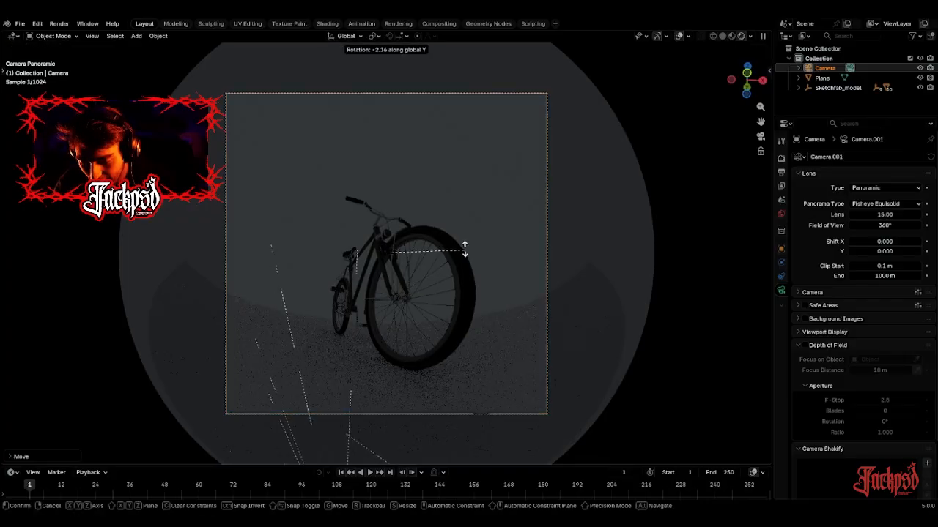
{"action": "right_click", "coordinate": [456, 301]}
Turn the camera around the global Z axis and shift it along global X to show more of the bicycle's side.
{"action": "key", "text": "r"}
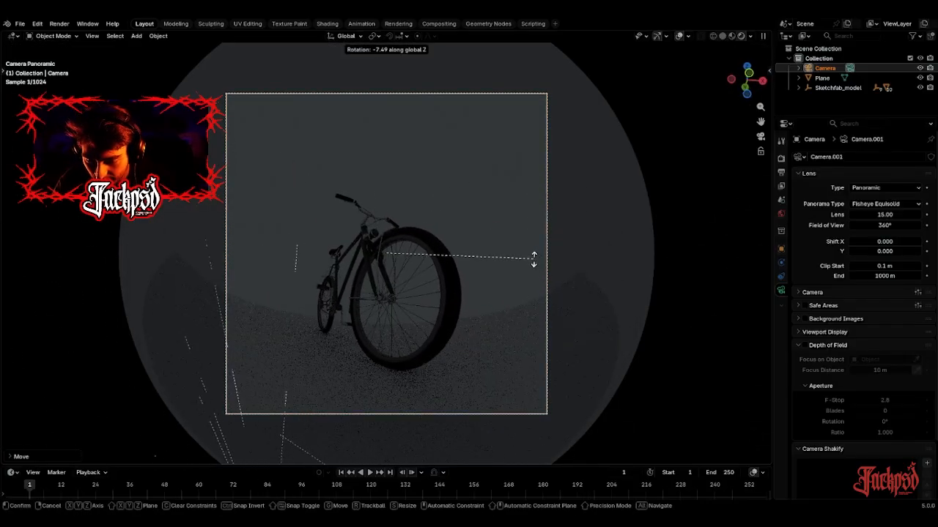
{"action": "key", "text": "x"}
{"action": "left_click", "coordinate": [515, 288]}
{"action": "key", "text": "r"}
{"action": "key", "text": "z"}
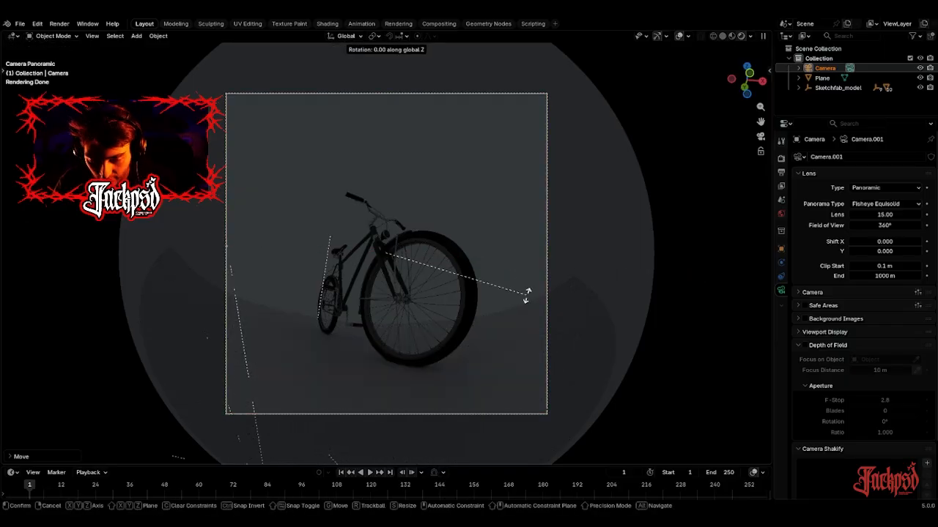
{"action": "left_click", "coordinate": [525, 287]}
Finish the fisheye framing with another small sideways shift, turn and height adjustment of the camera.
{"action": "key", "text": "g"}
{"action": "key", "text": "x"}
{"action": "left_click", "coordinate": [524, 285]}
{"action": "key", "text": "r"}
{"action": "key", "text": "z"}
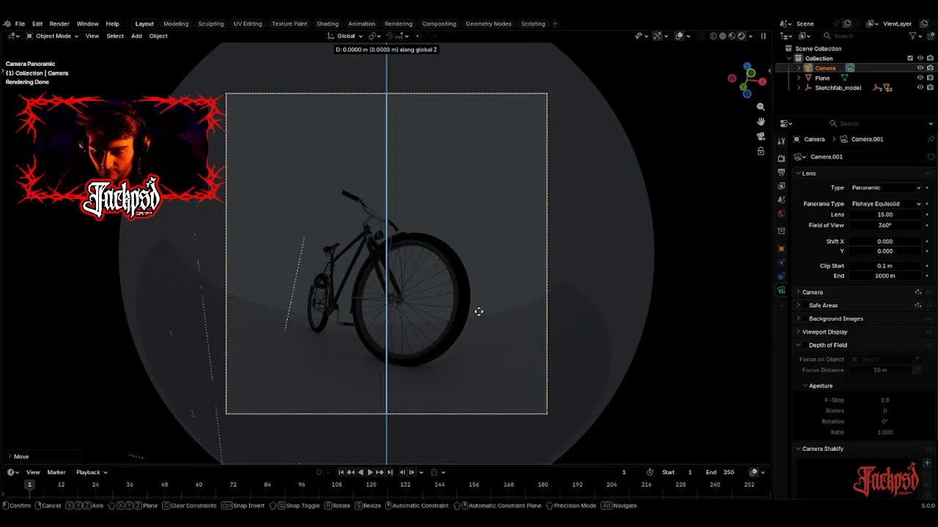
{"action": "left_click", "coordinate": [494, 291]}
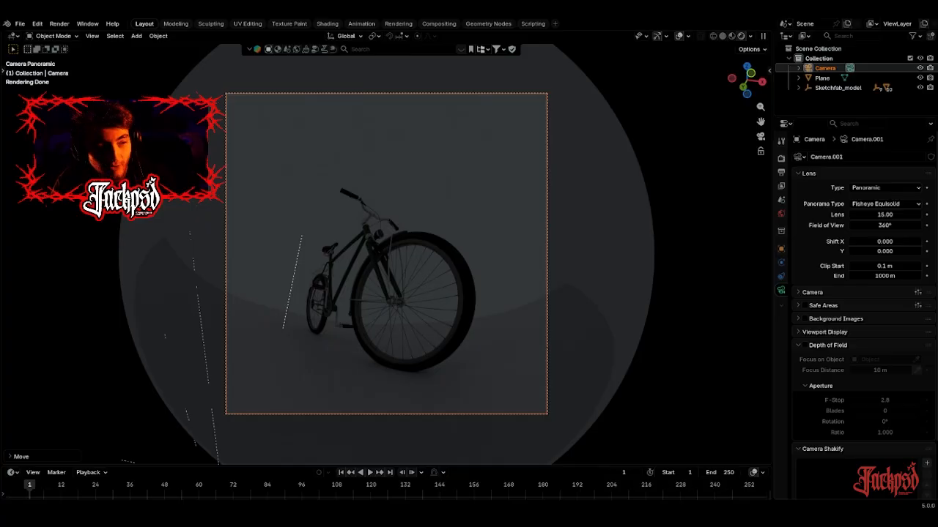
Paste the copied house model into the scene and rotate it around the global Z axis.
{"action": "key", "text": "ctrl+v"}
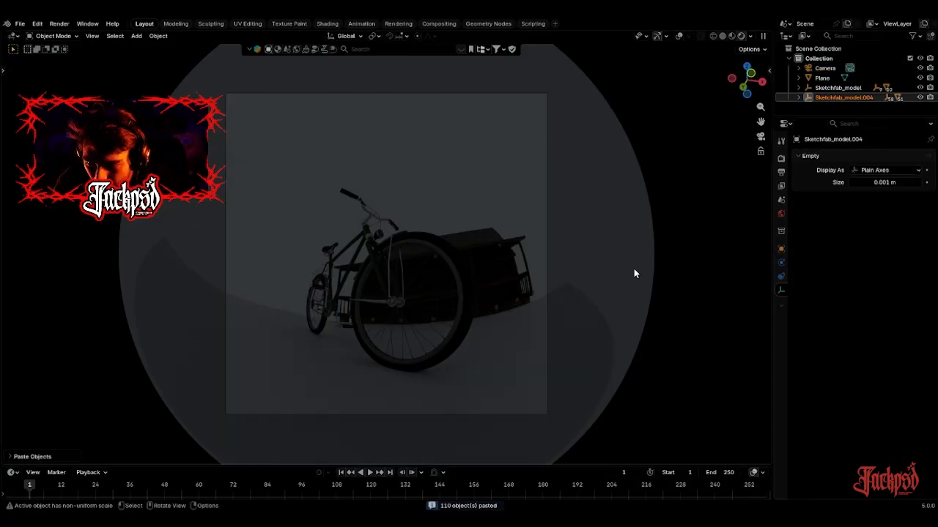
{"action": "key", "text": "g"}
{"action": "key", "text": "r"}
{"action": "key", "text": "z"}
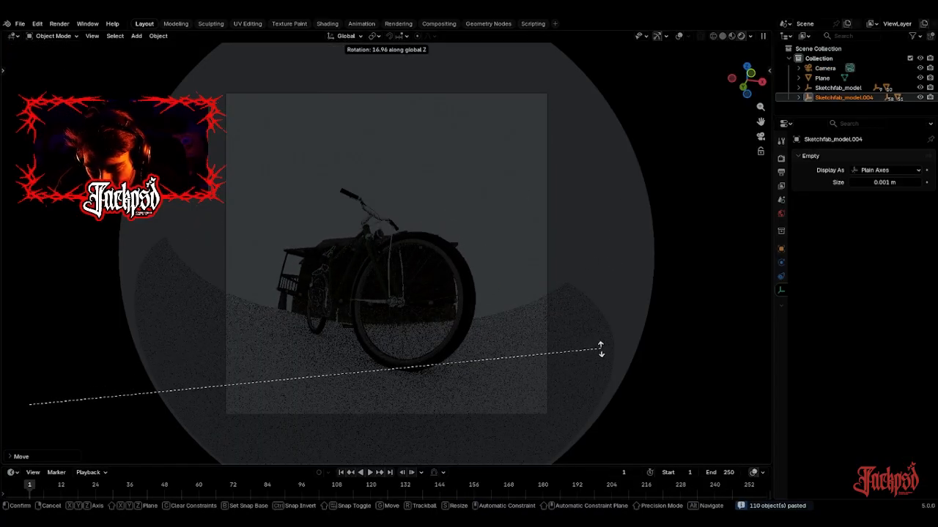
{"action": "left_click", "coordinate": [603, 345]}
Place the house behind the bicycle, turning it around global Z so its wide side faces the camera.
{"action": "key", "text": "g"}
{"action": "left_click", "coordinate": [466, 257]}
{"action": "key", "text": "g"}
{"action": "key", "text": "z"}
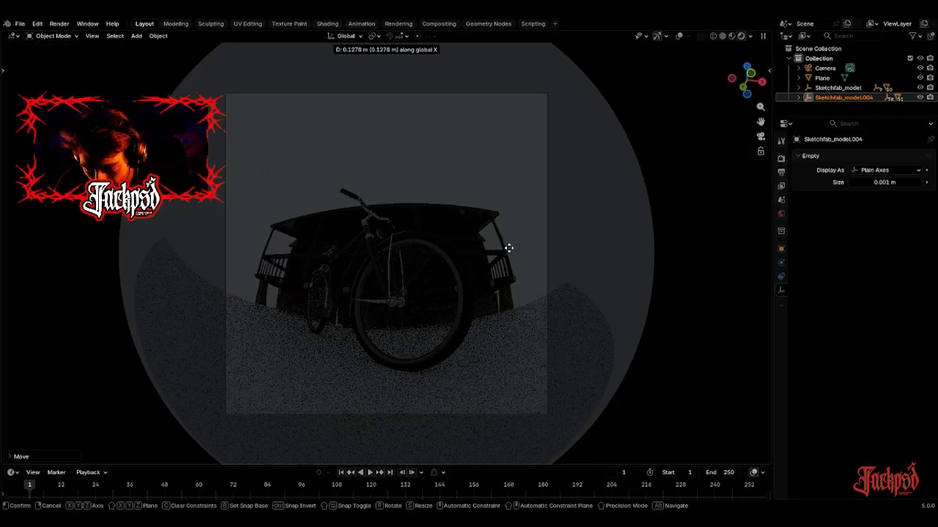
{"action": "key", "text": "r"}
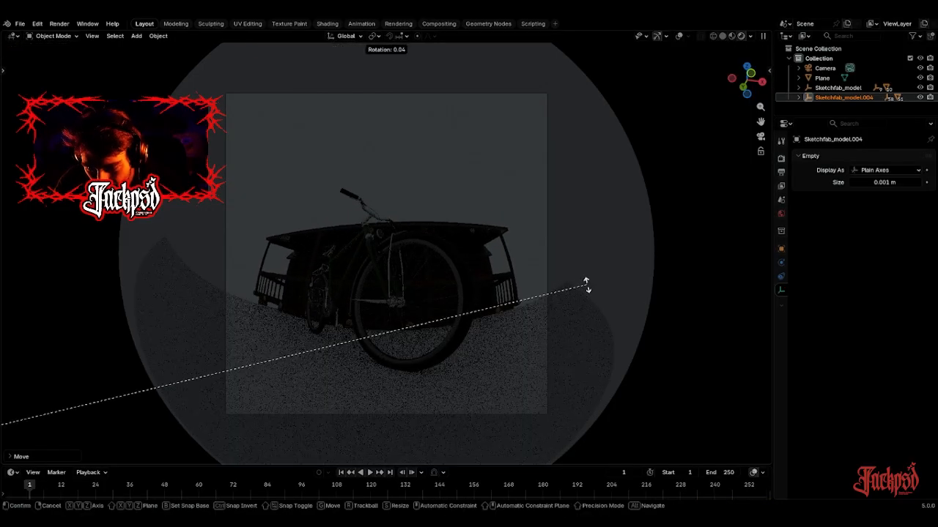
{"action": "key", "text": "z"}
{"action": "left_click", "coordinate": [572, 242]}
{"action": "key", "text": "g"}
{"action": "key", "text": "z"}
{"action": "left_click", "coordinate": [559, 300]}
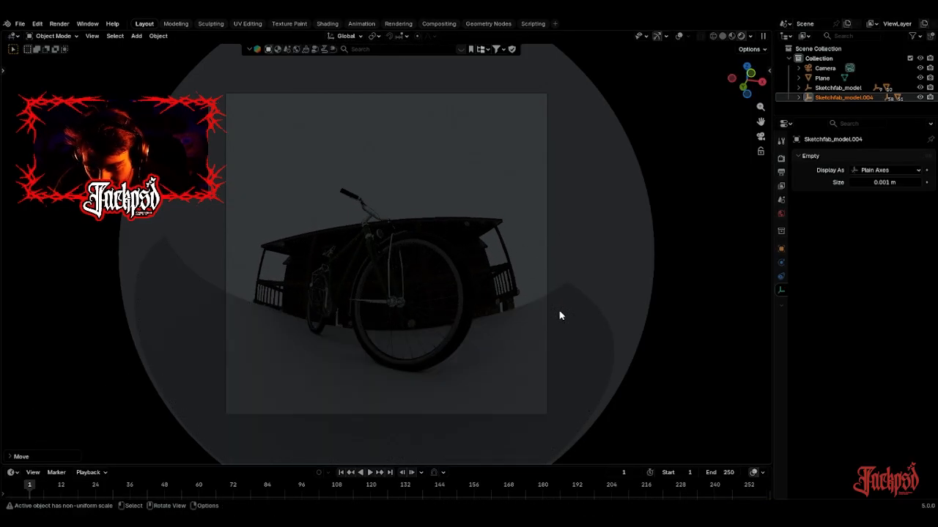
Refine the house's rotation around global Z and shift it along the global Y axis.
{"action": "key", "text": "r"}
{"action": "key", "text": "z"}
{"action": "left_click", "coordinate": [533, 331]}
{"action": "key", "text": "g"}
{"action": "key", "text": "z"}
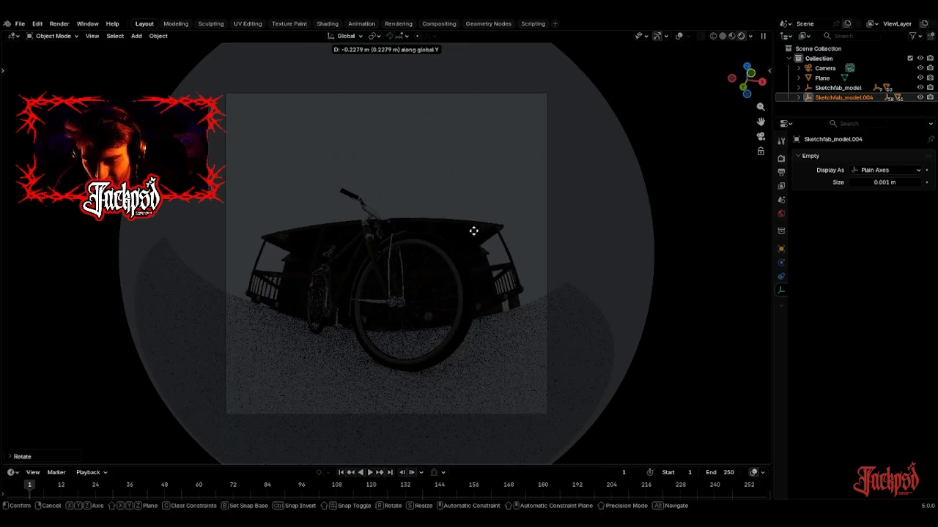
{"action": "left_click", "coordinate": [483, 249]}
Rotate the house around Z and with trackball rotation to straighten its roofline, and adjust its position behind the bicycle.
{"action": "key", "text": "r"}
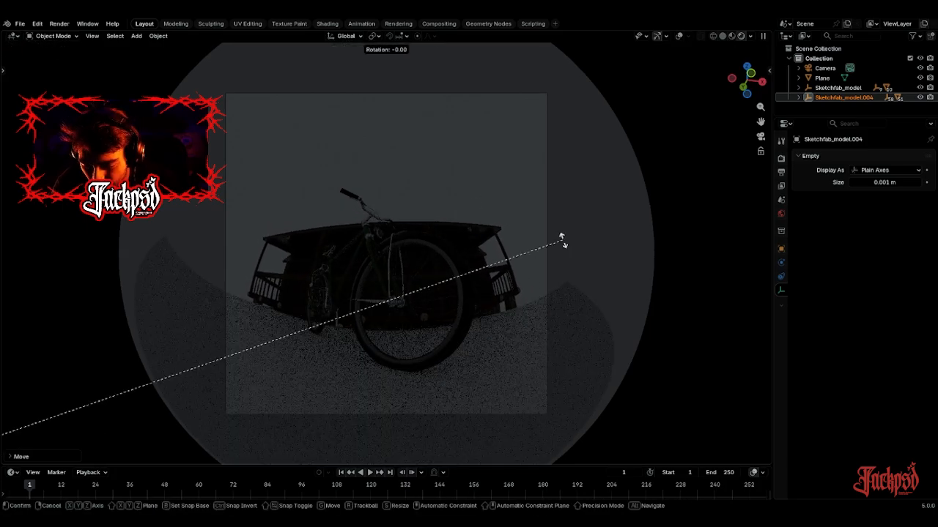
{"action": "key", "text": "z"}
{"action": "left_click", "coordinate": [578, 269]}
{"action": "key", "text": "r"}
{"action": "key", "text": "r"}
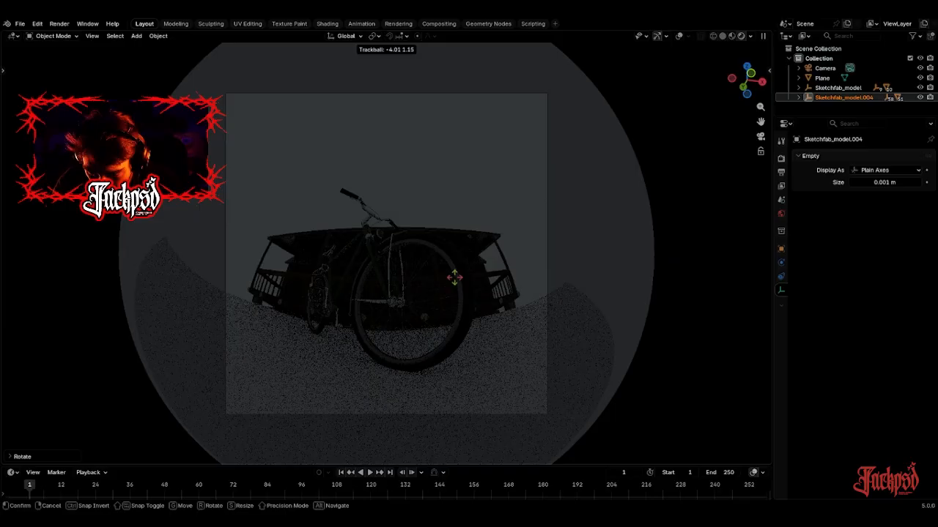
{"action": "left_click", "coordinate": [454, 276]}
{"action": "key", "text": "g"}
{"action": "key", "text": "z"}
{"action": "left_click", "coordinate": [475, 300]}
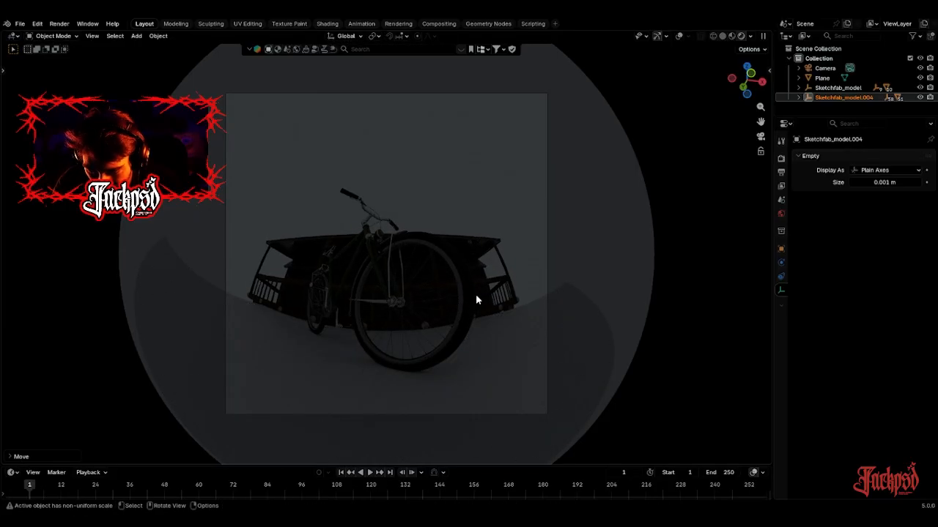
In the back view, level the house using trackball rotation and a rotation around the global Y axis.
{"action": "left_click", "coordinate": [753, 71]}
{"action": "scroll", "coordinate": [586, 230], "scroll_direction": "down", "scroll_amount": 6}
{"action": "key", "text": "r"}
{"action": "key", "text": "r"}
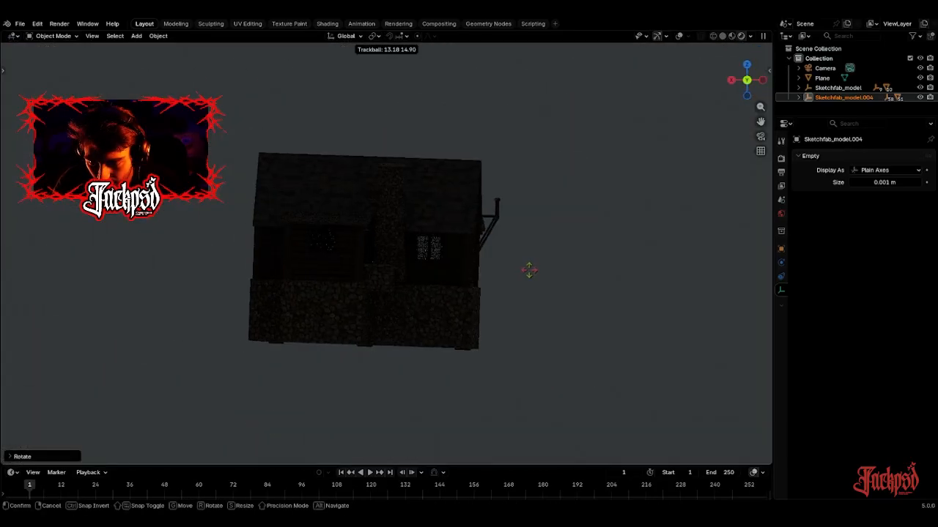
{"action": "left_click", "coordinate": [532, 274]}
{"action": "key", "text": "r"}
{"action": "key", "text": "y"}
{"action": "left_click", "coordinate": [537, 270]}
Rotate the house by about -1° around its local X axis to straighten its base.
{"action": "key", "text": "r"}
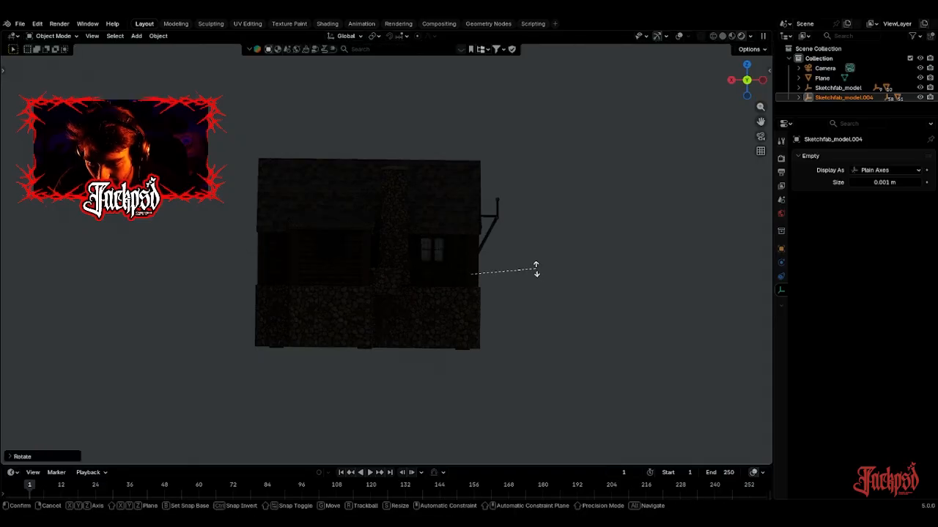
{"action": "key", "text": "x"}
{"action": "key", "text": "x"}
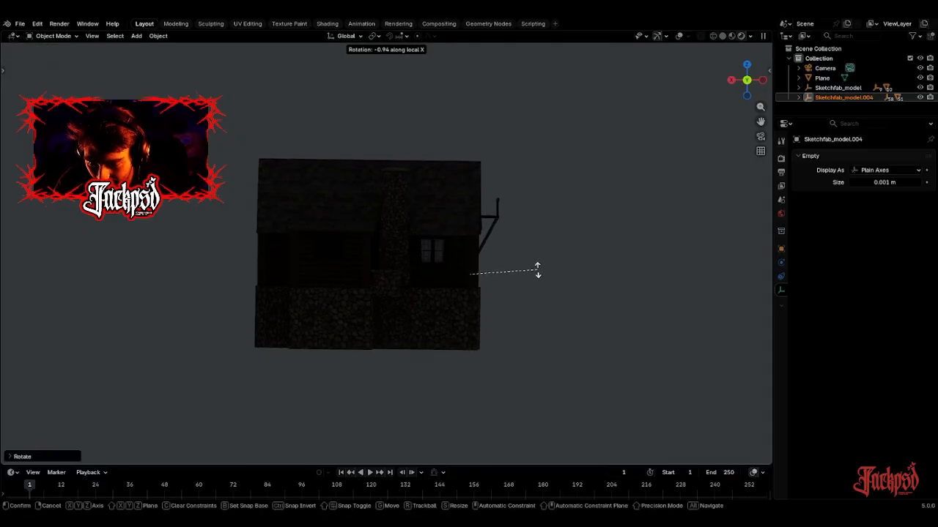
{"action": "left_click", "coordinate": [537, 268]}
In the camera view, shift the house along global Y and raise it about 0.02 m along global Z.
{"action": "left_click", "coordinate": [760, 138]}
{"action": "scroll", "coordinate": [517, 275], "scroll_direction": "up", "scroll_amount": 3}
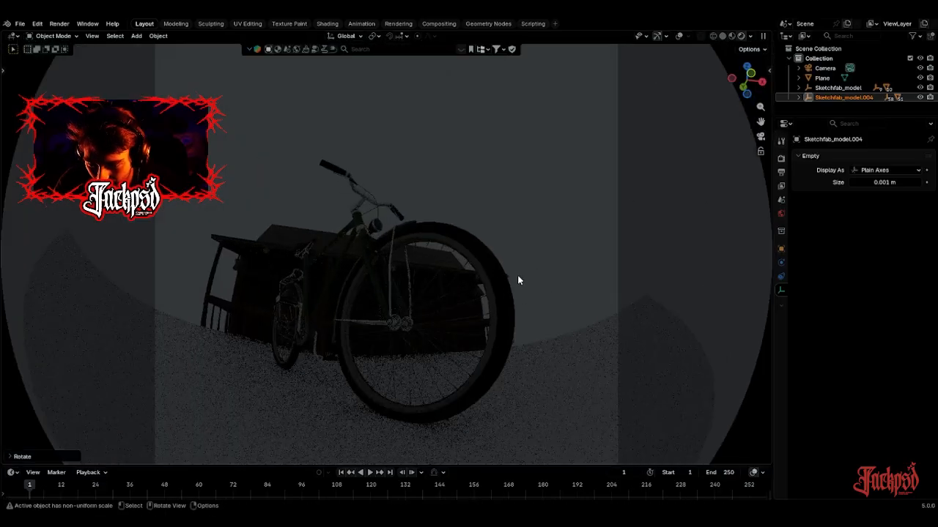
{"action": "key", "text": "g"}
{"action": "key", "text": "y"}
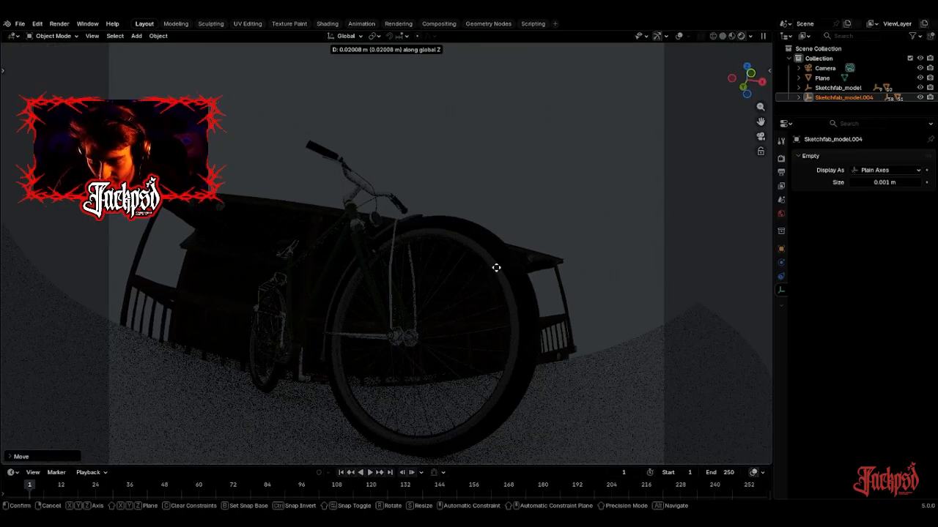
{"action": "left_click", "coordinate": [543, 246]}
Rotate the house slightly around global Y and adjust its height along global Z.
{"action": "key", "text": "r"}
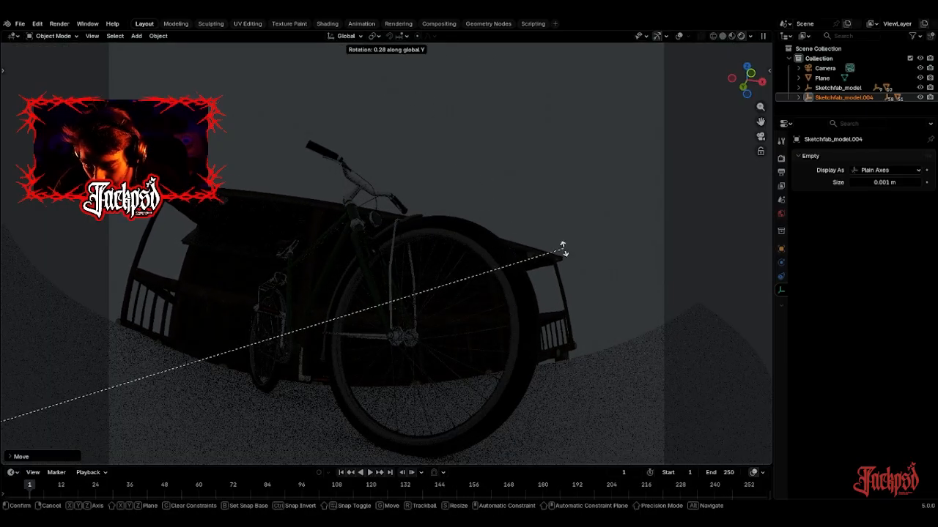
{"action": "left_click", "coordinate": [570, 270]}
{"action": "key", "text": "g"}
{"action": "key", "text": "z"}
{"action": "left_click", "coordinate": [570, 227]}
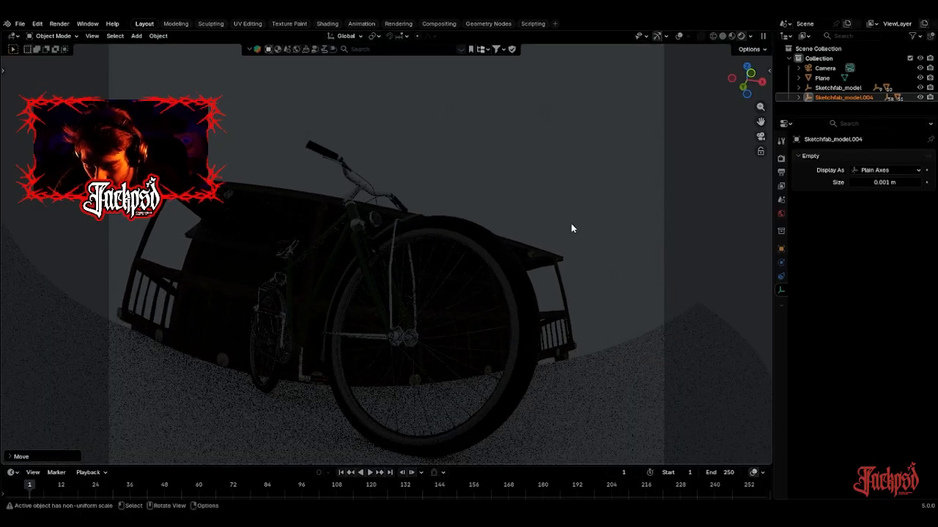
Tilt the house around global X and shift it about 0.02 m along global Y.
{"action": "key", "text": "r"}
{"action": "key", "text": "x"}
{"action": "left_click", "coordinate": [585, 258]}
{"action": "key", "text": "g"}
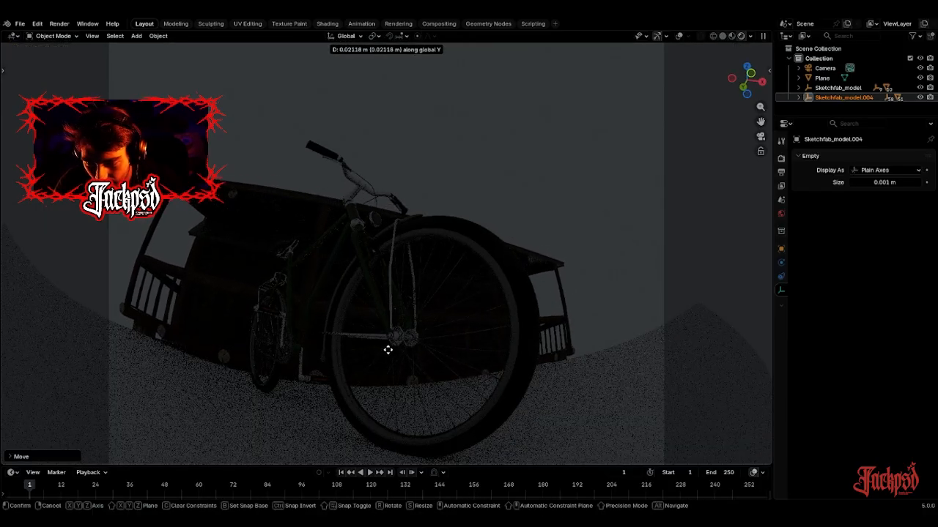
{"action": "left_click", "coordinate": [447, 356]}
Rotate the house around global Z to face the camera squarely and recentre it behind the bicycle.
{"action": "key", "text": "r"}
{"action": "key", "text": "z"}
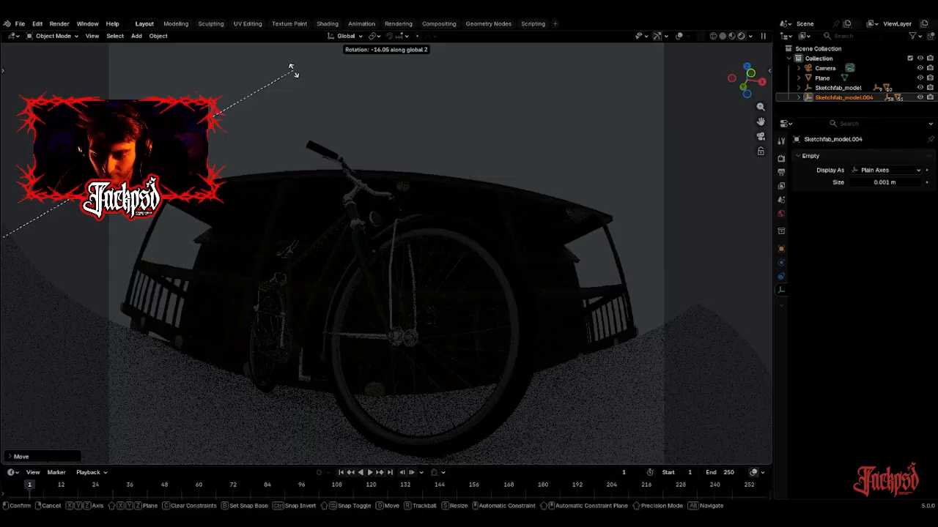
{"action": "left_click", "coordinate": [257, 159]}
{"action": "key", "text": "g"}
{"action": "left_click", "coordinate": [408, 333]}
Correct the house's tilt with a small trackball rotation and a rotation around global Y.
{"action": "key", "text": "r"}
{"action": "key", "text": "r"}
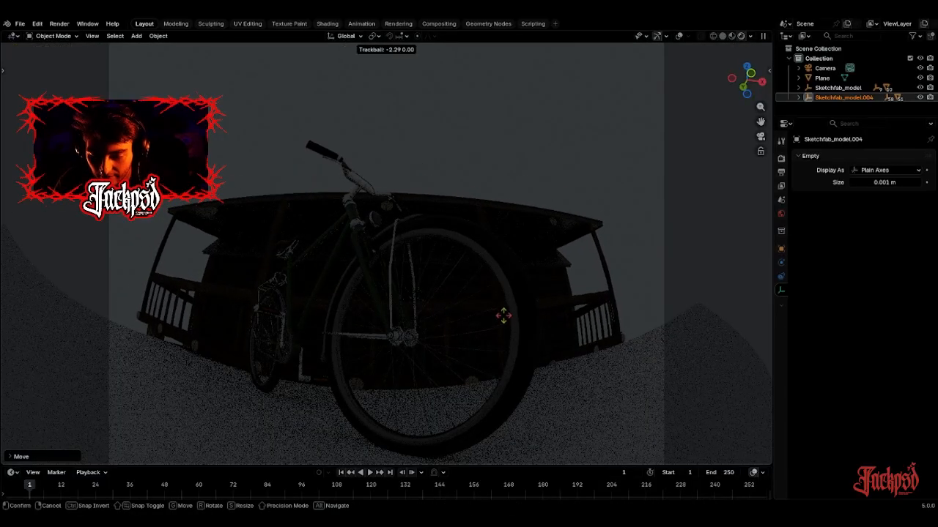
{"action": "left_click", "coordinate": [502, 316]}
{"action": "key", "text": "r"}
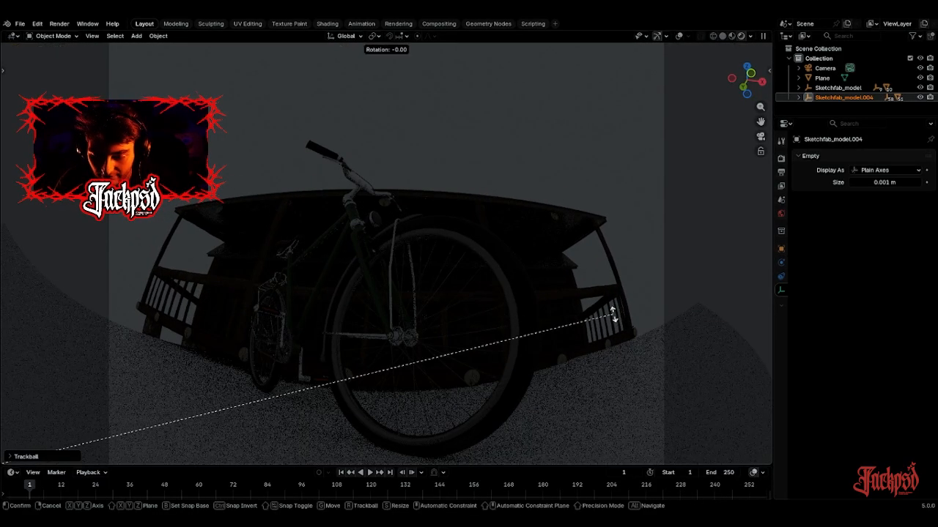
{"action": "key", "text": "y"}
{"action": "left_click", "coordinate": [609, 297]}
Rotate the house around its local X axis and resize the ground plane.
{"action": "key", "text": "r"}
{"action": "key", "text": "x"}
{"action": "key", "text": "x"}
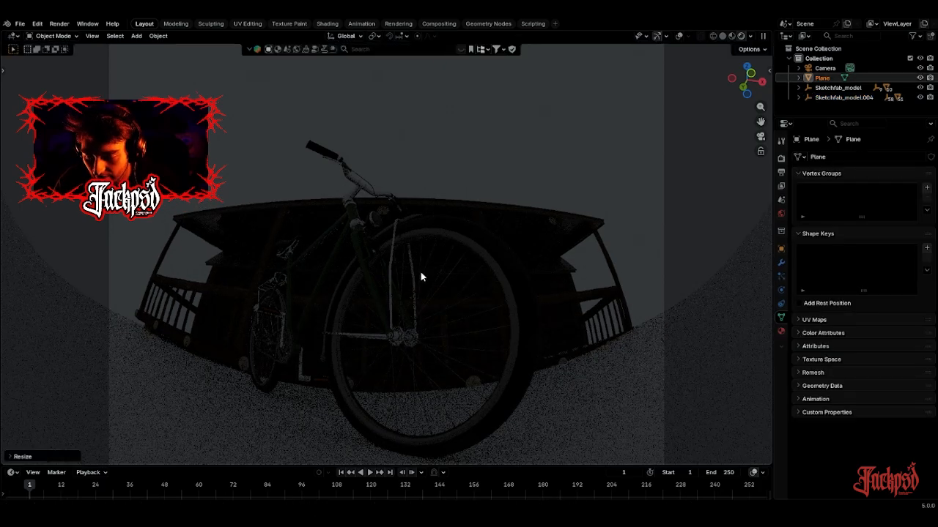
Reselect the house's root parent and level the house with rotations around global Y and the view axis.
{"action": "left_click", "coordinate": [535, 222]}
{"action": "key", "text": "bracketleft"}
{"action": "key", "text": "bracketleft"}
{"action": "key", "text": "bracketleft"}
{"action": "key", "text": "bracketleft"}
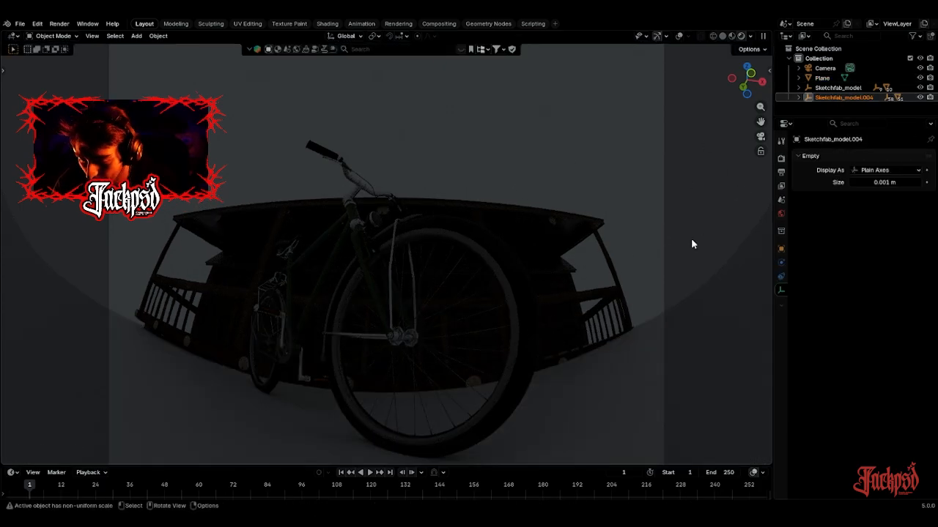
{"action": "key", "text": "r"}
{"action": "key", "text": "y"}
{"action": "left_click", "coordinate": [665, 193]}
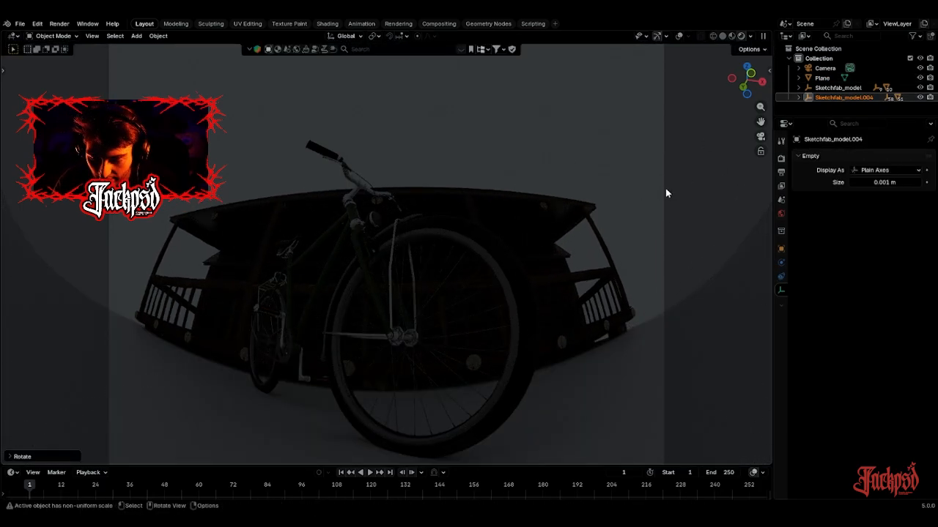
{"action": "key", "text": "r"}
{"action": "left_click", "coordinate": [661, 197]}
Nudge the house's position behind the bicycle and fine-tune its rotation around global Y.
{"action": "key", "text": "g"}
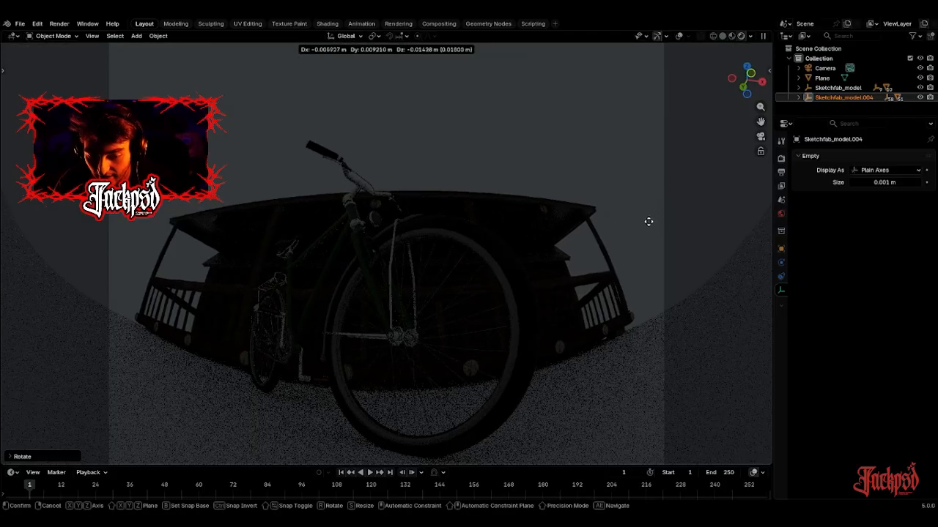
{"action": "left_click", "coordinate": [634, 236]}
{"action": "key", "text": "r"}
{"action": "key", "text": "y"}
{"action": "left_click", "coordinate": [635, 236]}
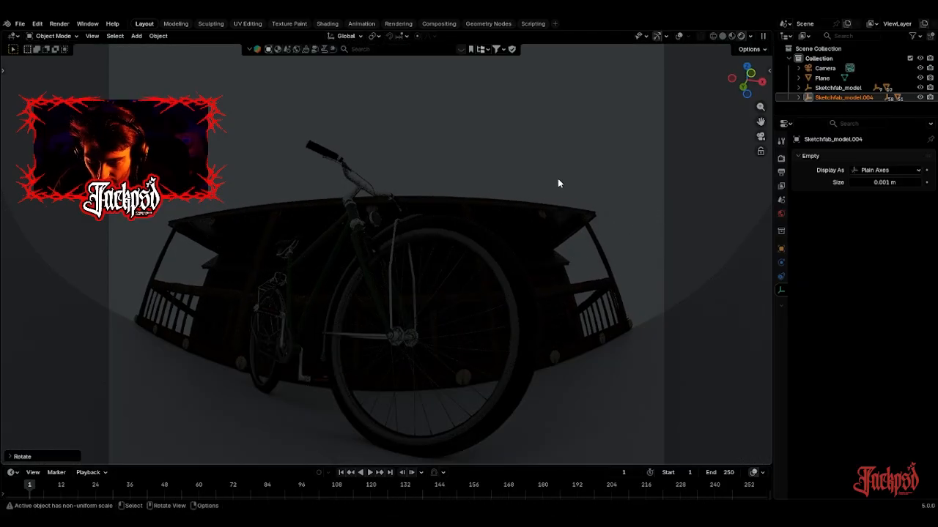
{"action": "scroll", "coordinate": [473, 195], "scroll_direction": "down", "scroll_amount": 4}
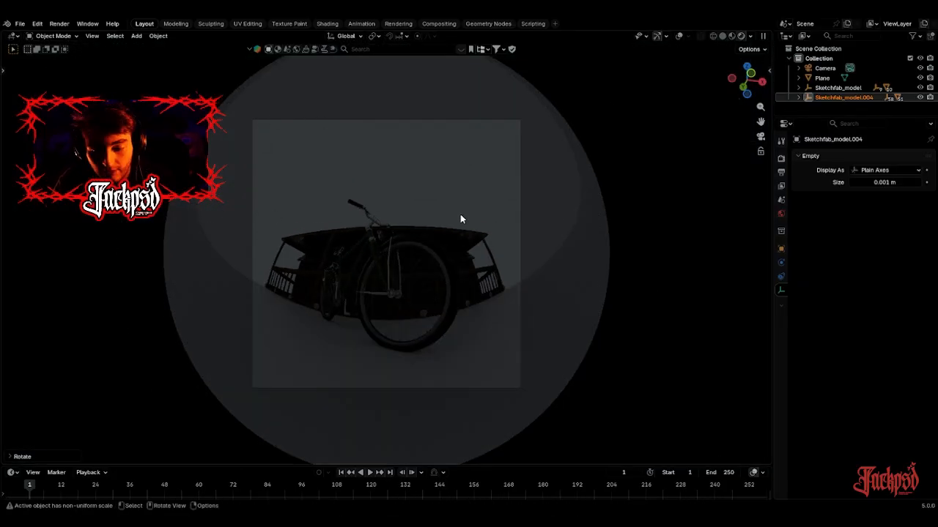
{"action": "scroll", "coordinate": [457, 223], "scroll_direction": "up", "scroll_amount": 6}
{"action": "scroll", "coordinate": [454, 233], "scroll_direction": "down", "scroll_amount": 5}
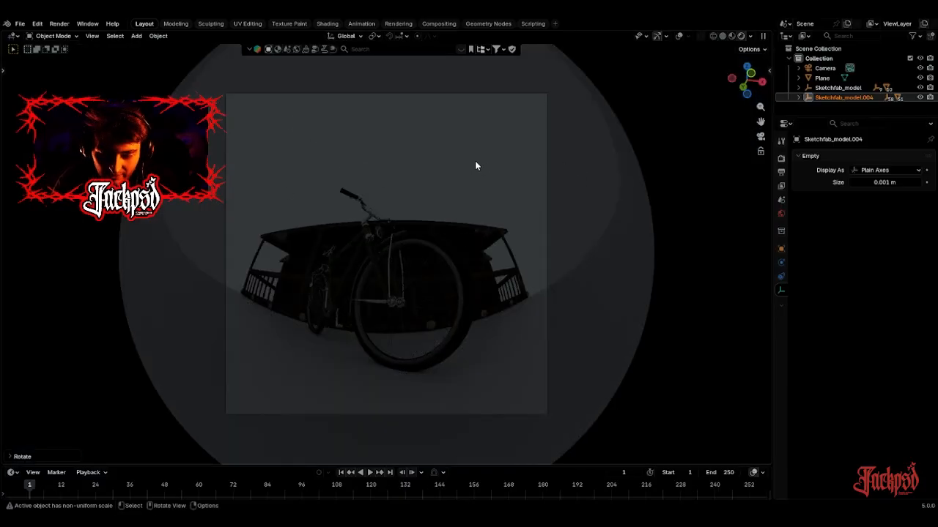
{"action": "scroll", "coordinate": [376, 164], "scroll_direction": "up", "scroll_amount": 2}
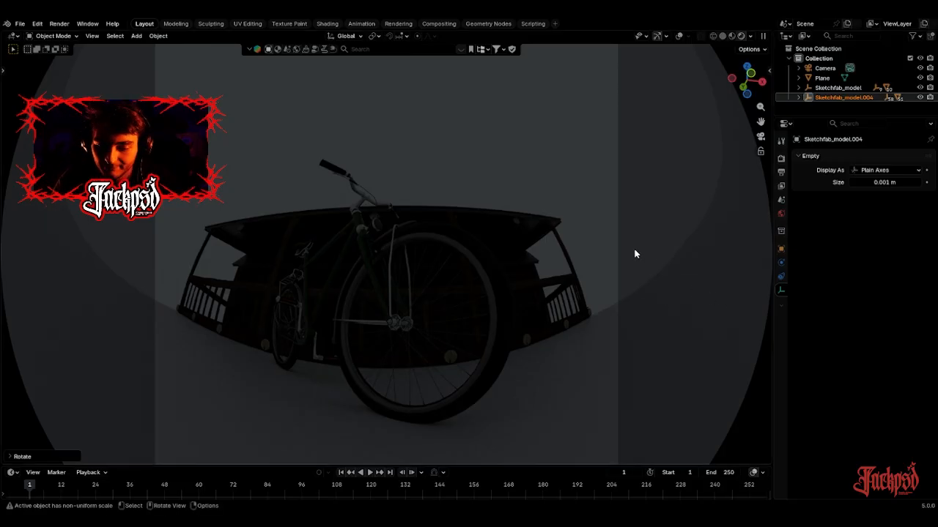
{"action": "left_click", "coordinate": [389, 142]}
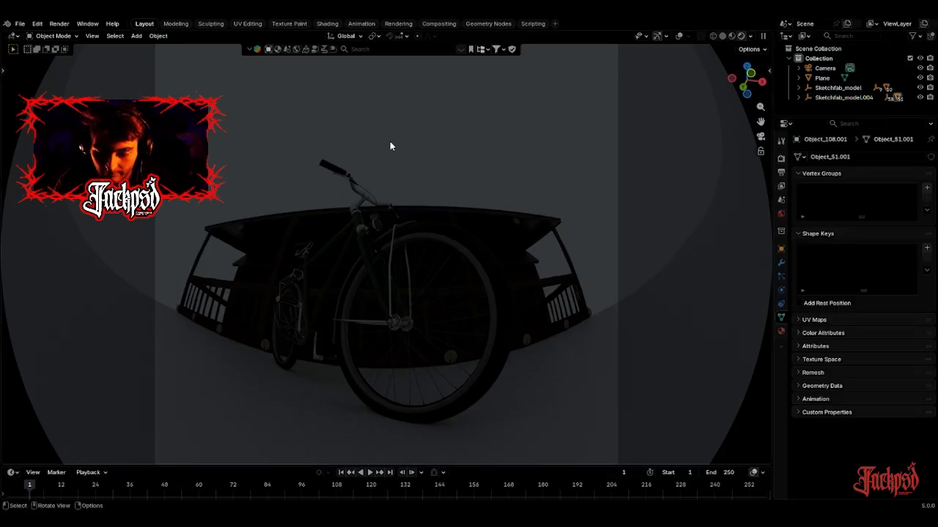
{"action": "scroll", "coordinate": [390, 142], "scroll_direction": "down", "scroll_amount": 3}
{"action": "scroll", "coordinate": [477, 254], "scroll_direction": "up", "scroll_amount": 1}
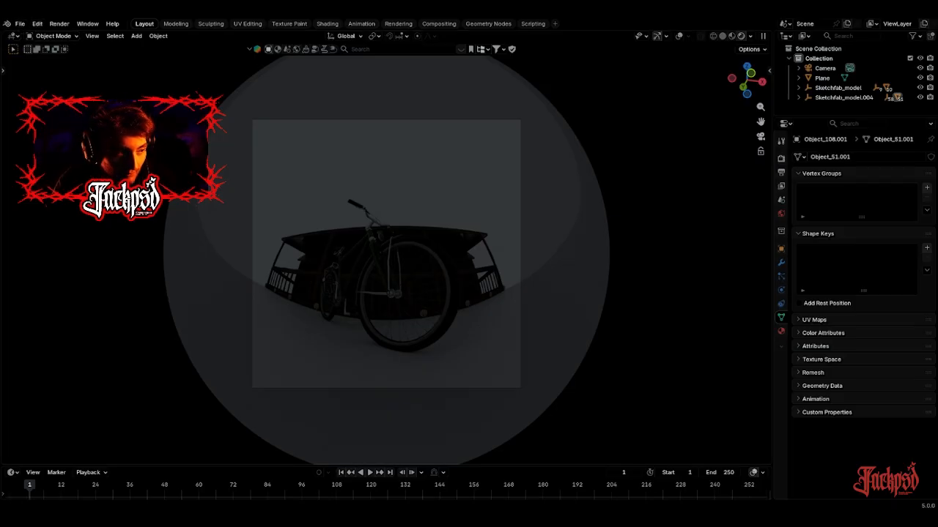
Add the giant humanoid figure behind the house, orient it with trackball rotation, and position it along the global axes.
{"action": "key", "text": "shift+d"}
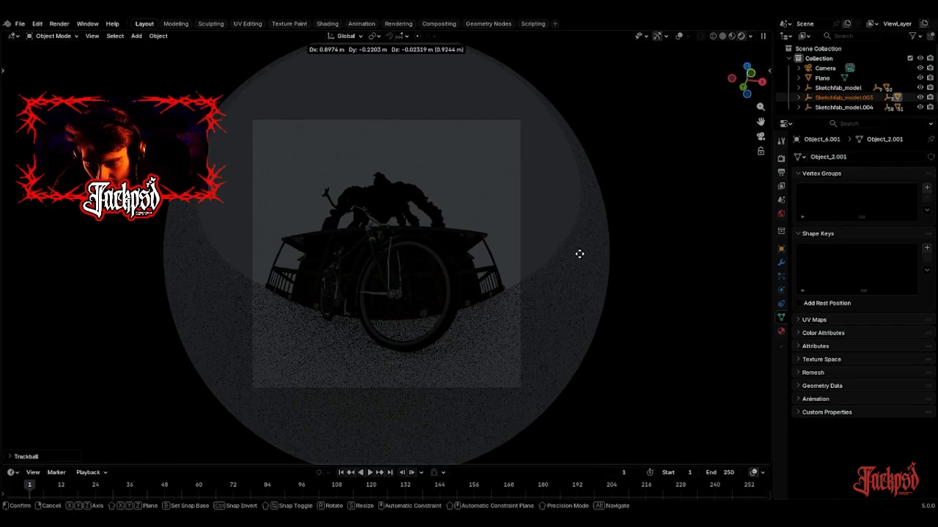
{"action": "key", "text": "r"}
{"action": "key", "text": "r"}
{"action": "key", "text": "g"}
{"action": "key", "text": "x"}
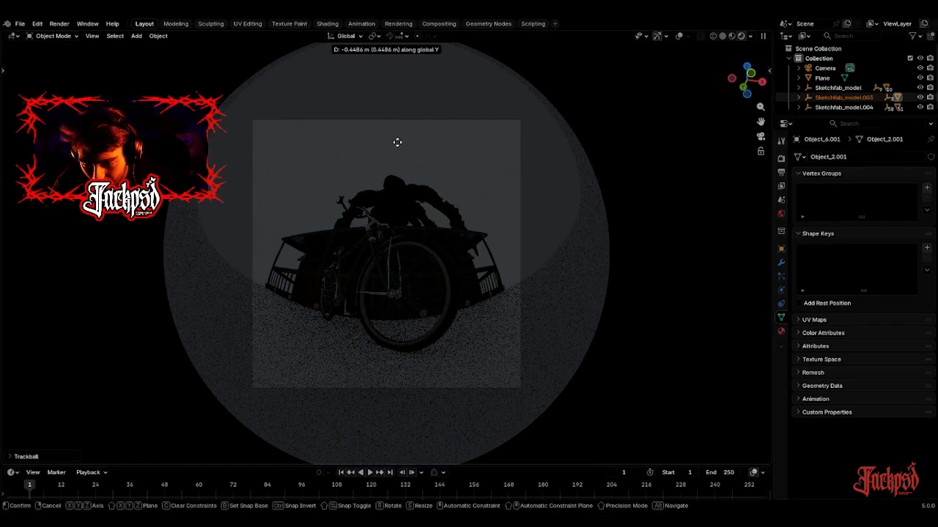
{"action": "key", "text": "x"}
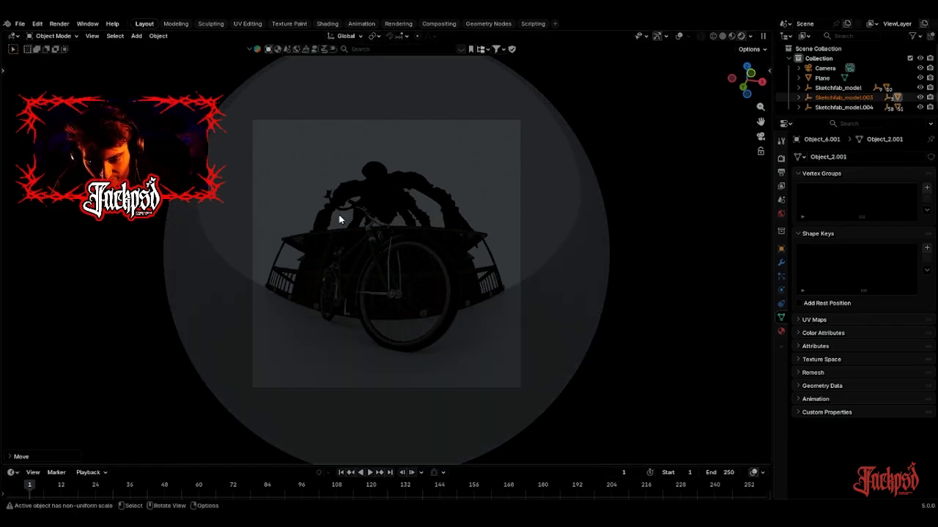
Adjust the figure's lean with trackball rotations and reposition it above the house along global Z.
{"action": "key", "text": "r"}
{"action": "key", "text": "r"}
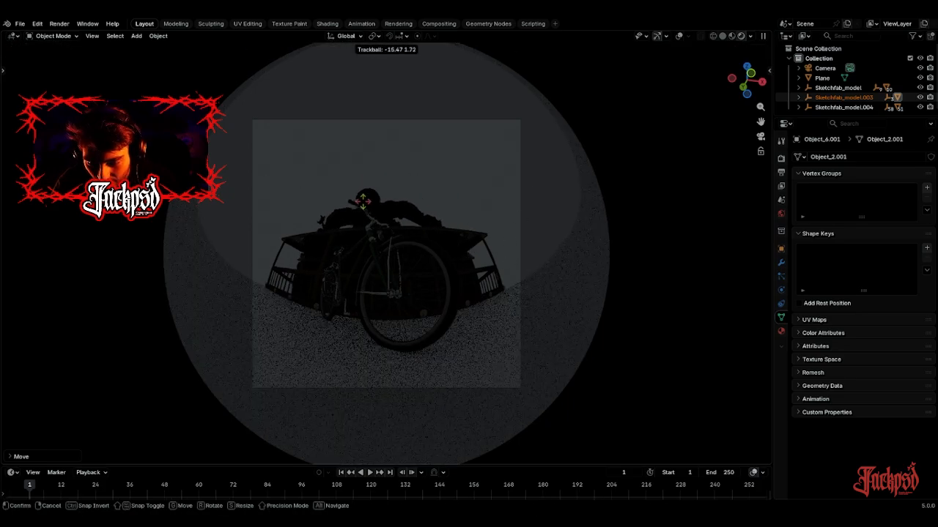
{"action": "left_click", "coordinate": [452, 278]}
{"action": "key", "text": "g"}
{"action": "key", "text": "r"}
{"action": "key", "text": "r"}
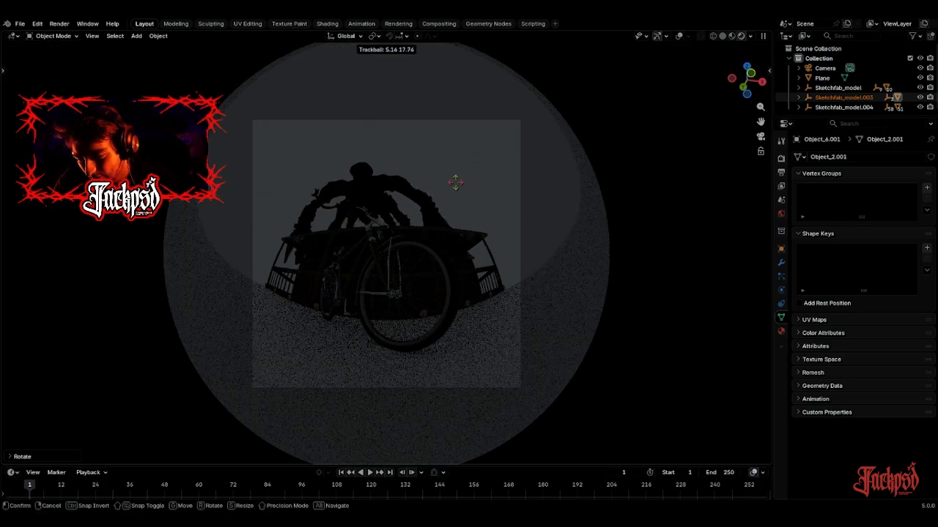
{"action": "left_click", "coordinate": [445, 204]}
{"action": "key", "text": "g"}
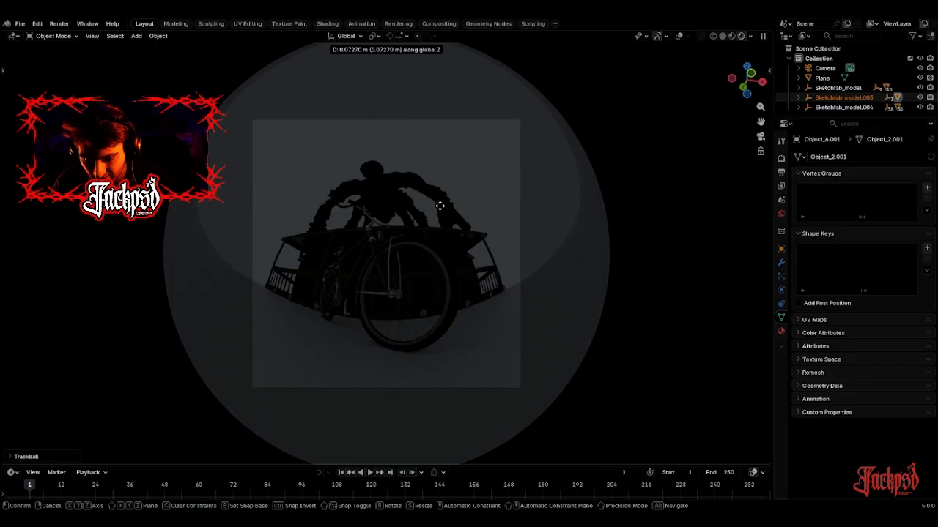
{"action": "left_click", "coordinate": [382, 198]}
Tilt the figure again with trackball rotation and raise it along global Z over the roof.
{"action": "key", "text": "r"}
{"action": "key", "text": "r"}
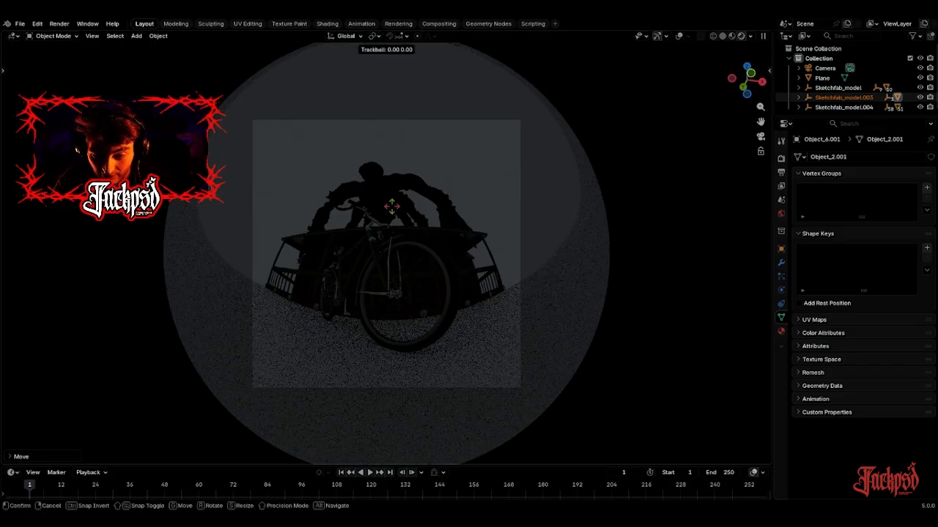
{"action": "left_click", "coordinate": [443, 265]}
{"action": "key", "text": "g"}
{"action": "key", "text": "z"}
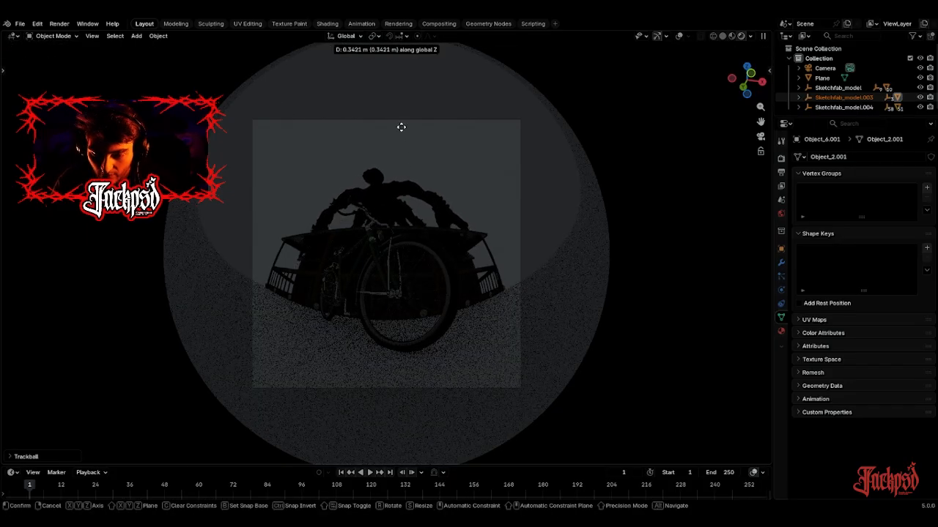
{"action": "left_click", "coordinate": [451, 219]}
Resize the figure, rotate it slightly around global Z, and nudge it into place behind the house.
{"action": "key", "text": "s"}
{"action": "left_click", "coordinate": [439, 214]}
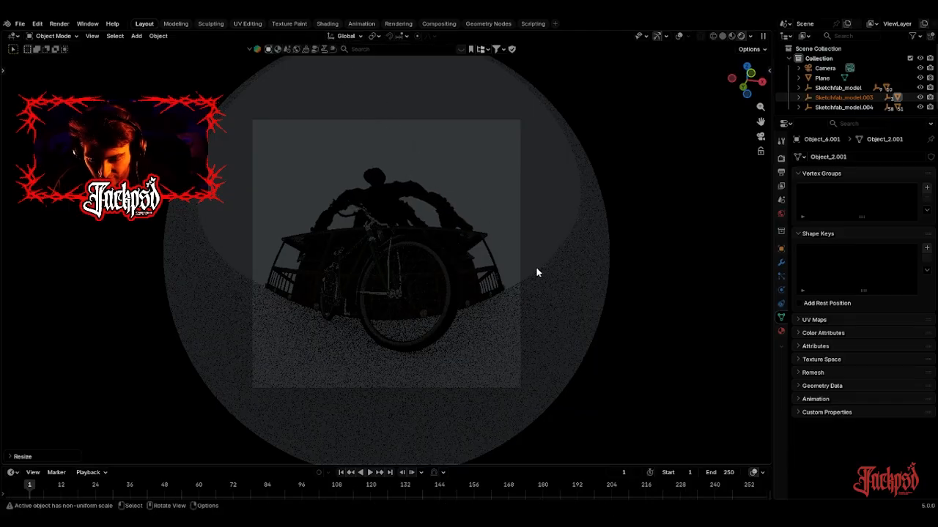
{"action": "key", "text": "r"}
{"action": "key", "text": "z"}
{"action": "left_click", "coordinate": [524, 256]}
{"action": "key", "text": "g"}
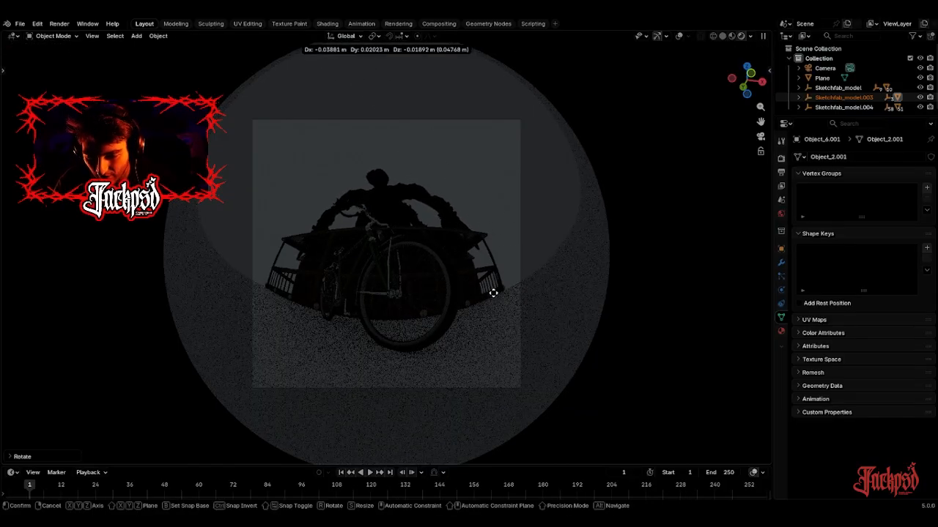
{"action": "left_click", "coordinate": [500, 297]}
Fine-tune the scale of the figure behind the house.
{"action": "key", "text": "s"}
{"action": "right_click", "coordinate": [388, 183]}
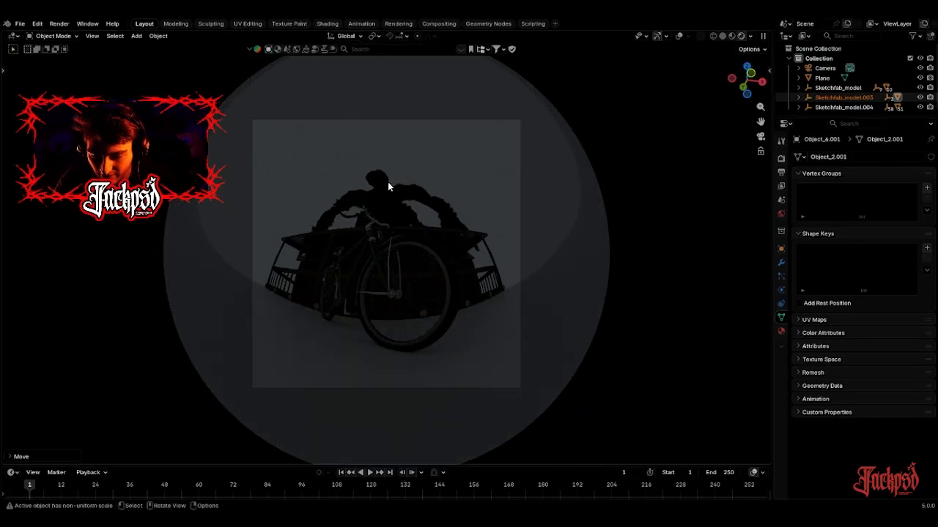
{"action": "key", "text": "s"}
{"action": "left_click", "coordinate": [524, 272]}
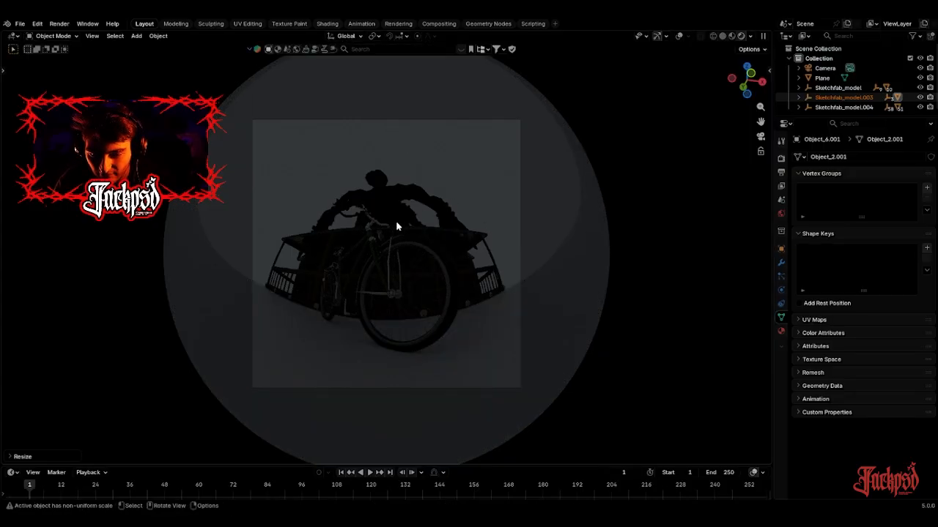
Rotate the figure more upright with the trackball and move it about 0.13 m to centre it over the house.
{"action": "key", "text": "r"}
{"action": "key", "text": "r"}
{"action": "left_click", "coordinate": [464, 224]}
{"action": "key", "text": "g"}
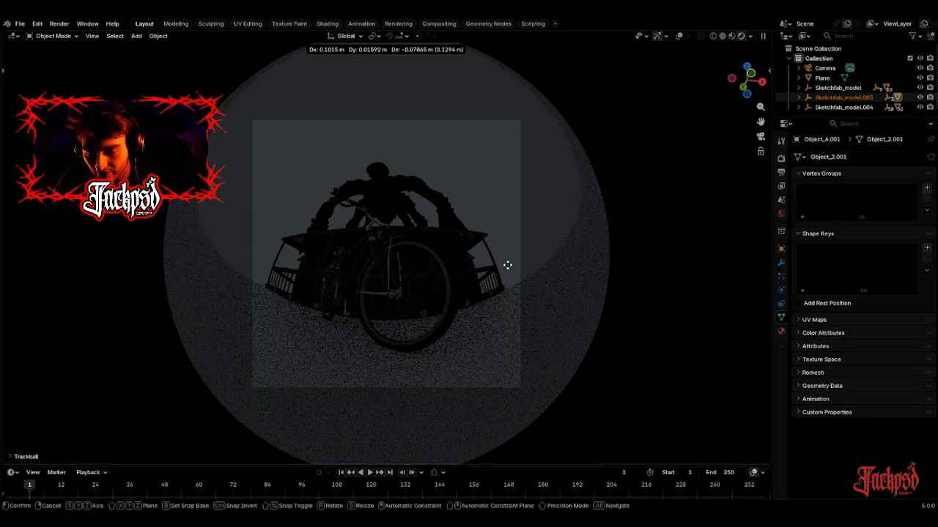
{"action": "left_click", "coordinate": [513, 270]}
{"action": "scroll", "coordinate": [425, 261], "scroll_direction": "up", "scroll_amount": 3}
{"action": "scroll", "coordinate": [425, 261], "scroll_direction": "down", "scroll_amount": 3}
{"action": "scroll", "coordinate": [436, 265], "scroll_direction": "up", "scroll_amount": 3}
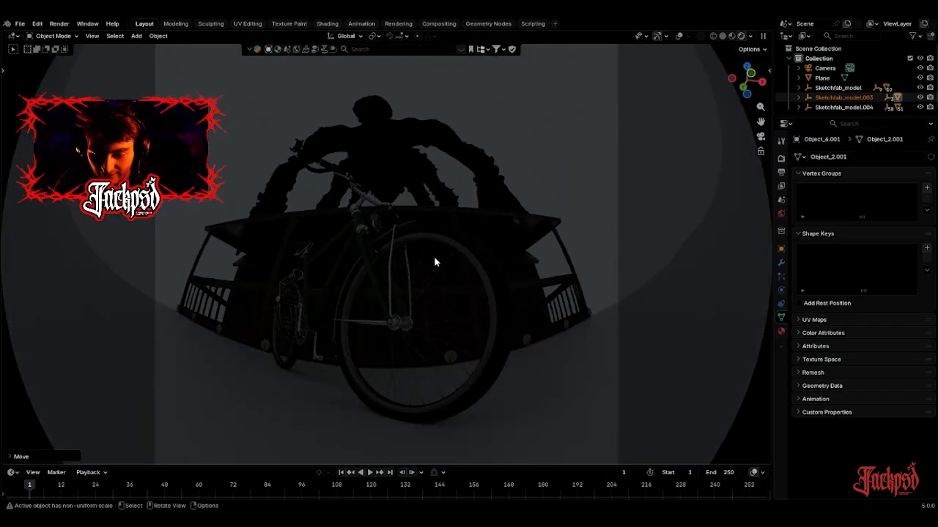
{"action": "scroll", "coordinate": [383, 286], "scroll_direction": "down", "scroll_amount": 5}
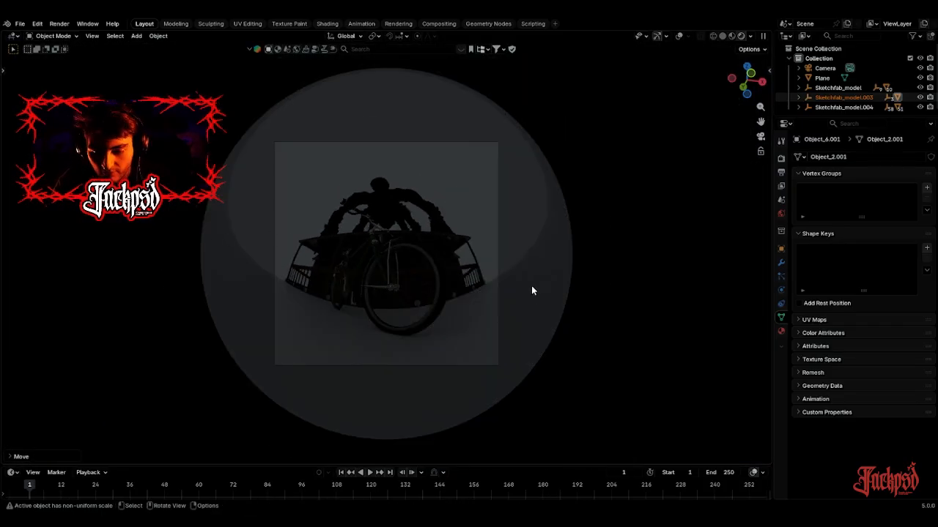
{"action": "scroll", "coordinate": [426, 272], "scroll_direction": "up", "scroll_amount": 6}
{"action": "scroll", "coordinate": [425, 273], "scroll_direction": "down", "scroll_amount": 2}
{"action": "scroll", "coordinate": [310, 203], "scroll_direction": "down", "scroll_amount": 3}
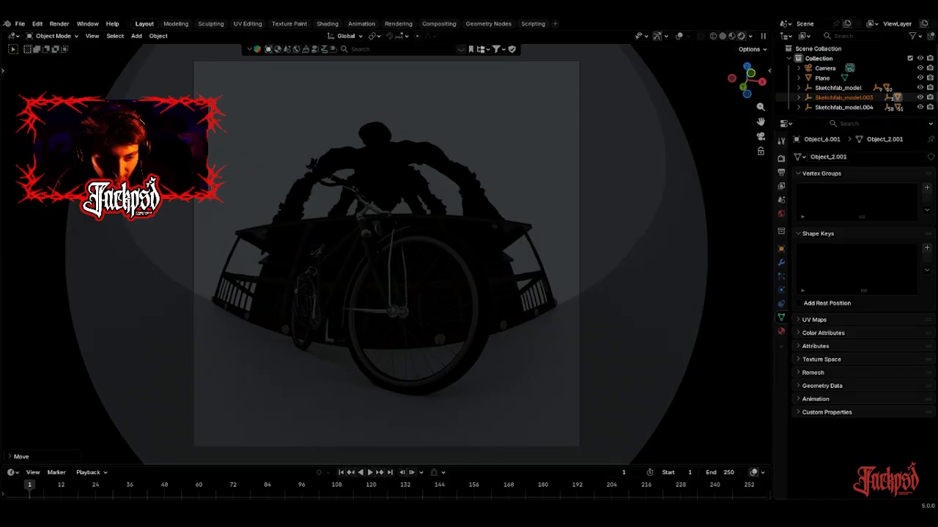
Paste the copied tree models into the scene and place them around the house.
{"action": "key", "text": "ctrl+v"}
{"action": "key", "text": "g"}
{"action": "left_click", "coordinate": [533, 325]}
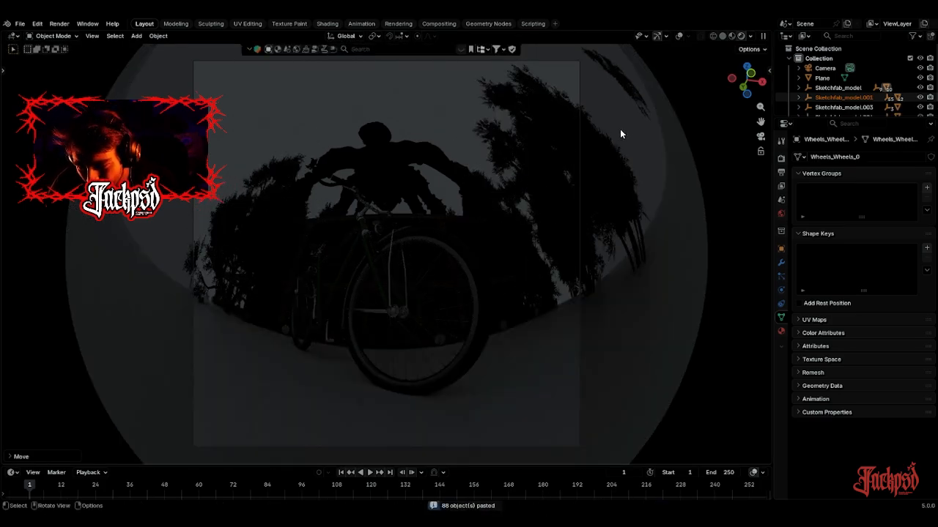
Rotate the tree group around global Z, tilt it with the trackball, and scale it up slightly.
{"action": "key", "text": "r"}
{"action": "key", "text": "z"}
{"action": "left_click", "coordinate": [523, 157]}
{"action": "key", "text": "r"}
{"action": "key", "text": "r"}
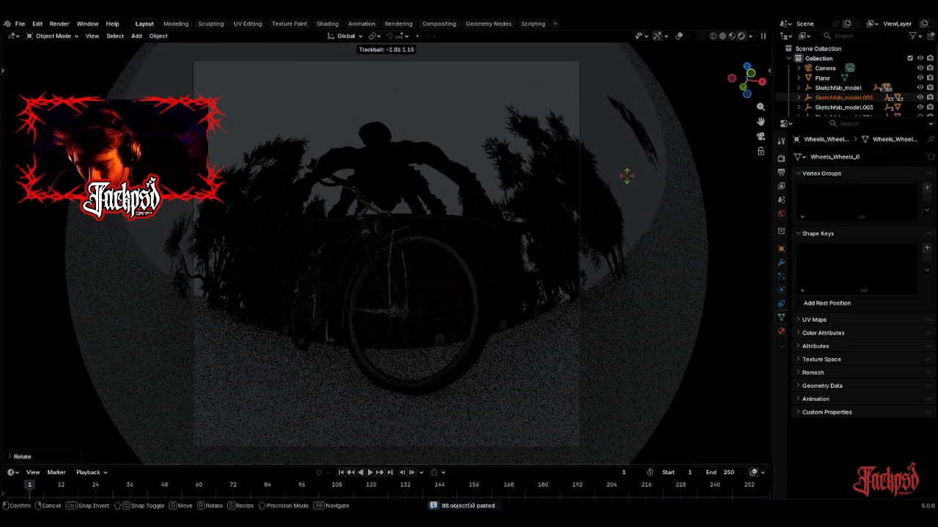
{"action": "left_click", "coordinate": [636, 175]}
{"action": "key", "text": "s"}
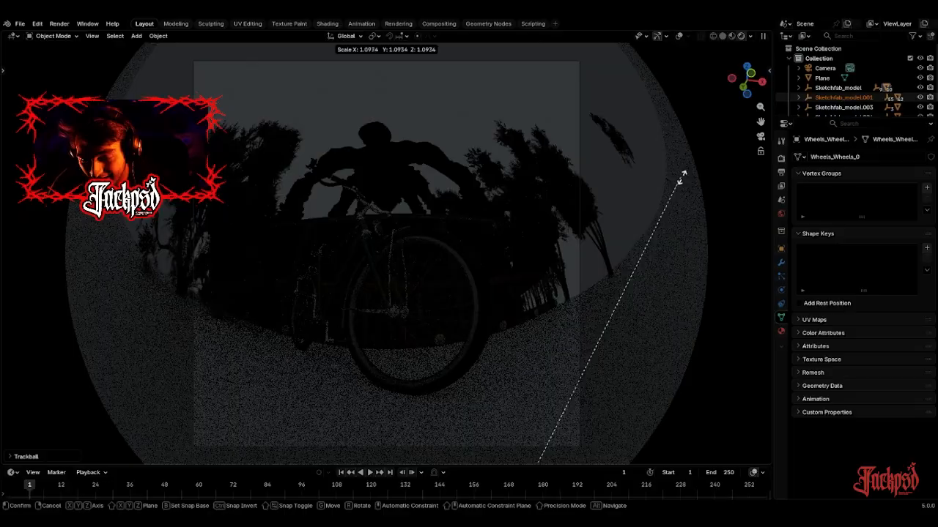
{"action": "left_click", "coordinate": [681, 178]}
Readjust the tree group's tilt around the house with two free trackball rotations.
{"action": "key", "text": "r"}
{"action": "key", "text": "r"}
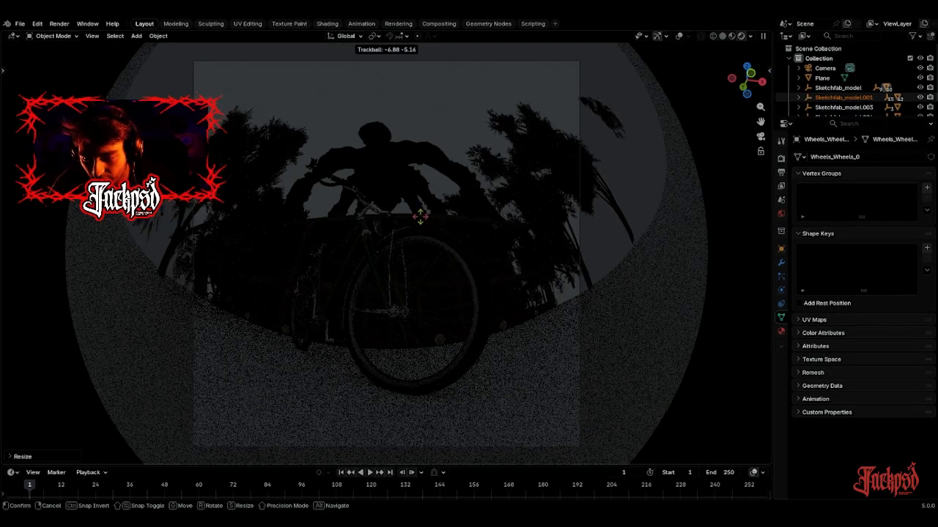
{"action": "left_click", "coordinate": [444, 225]}
{"action": "key", "text": "r"}
{"action": "key", "text": "r"}
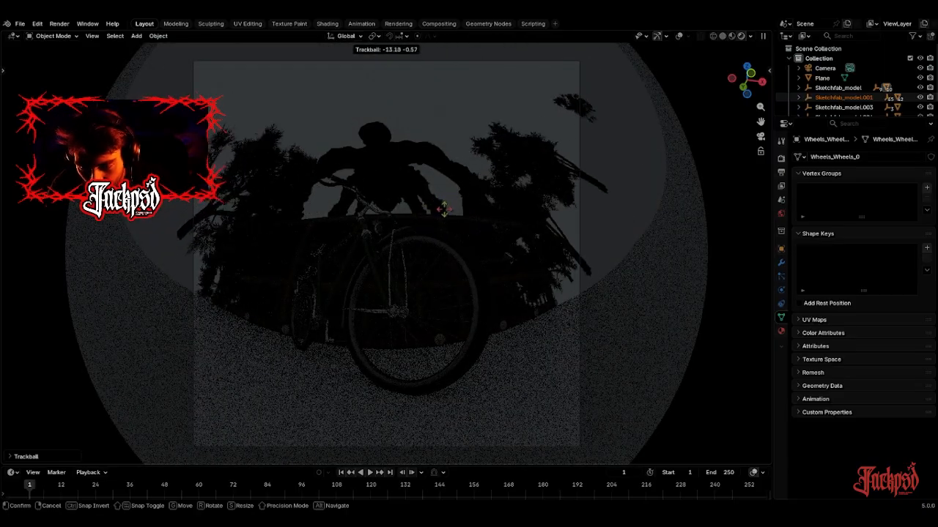
{"action": "left_click", "coordinate": [439, 223]}
Shift the tree group slightly and rotate it around global X to frame both sides of the house.
{"action": "key", "text": "g"}
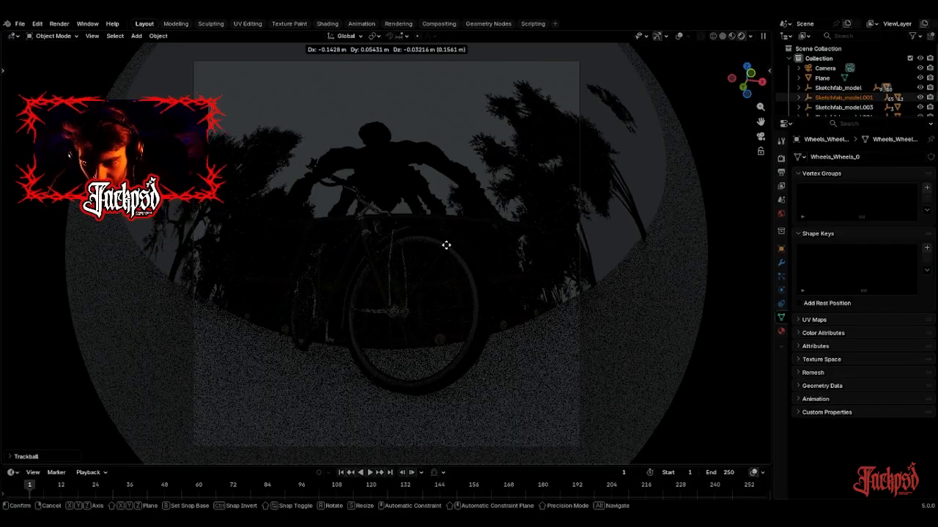
{"action": "left_click", "coordinate": [461, 245]}
{"action": "key", "text": "r"}
{"action": "key", "text": "x"}
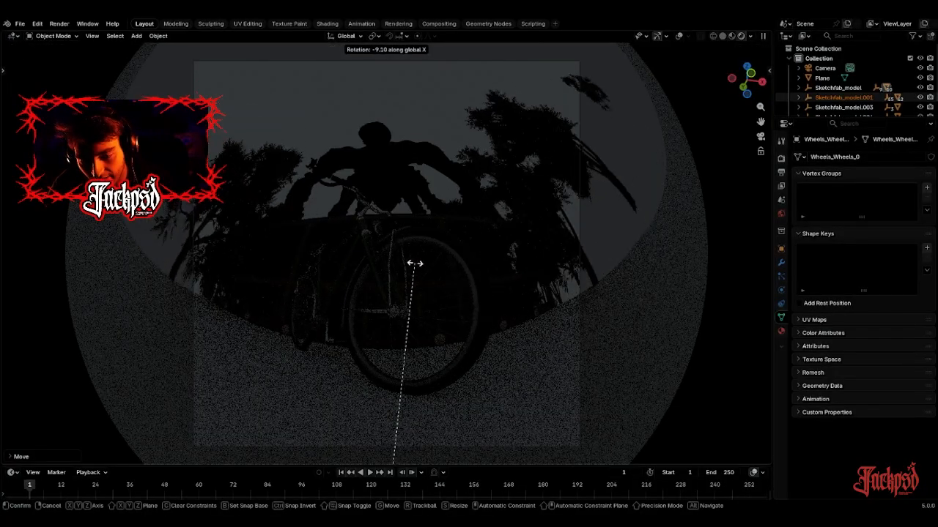
{"action": "left_click", "coordinate": [461, 255]}
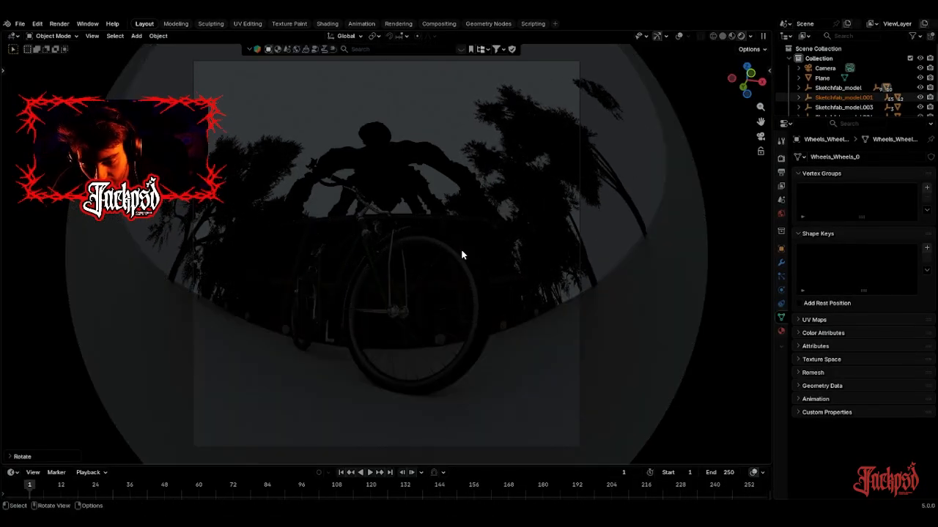
{"action": "key", "text": "g"}
{"action": "key", "text": "y"}
{"action": "right_click", "coordinate": [526, 209]}
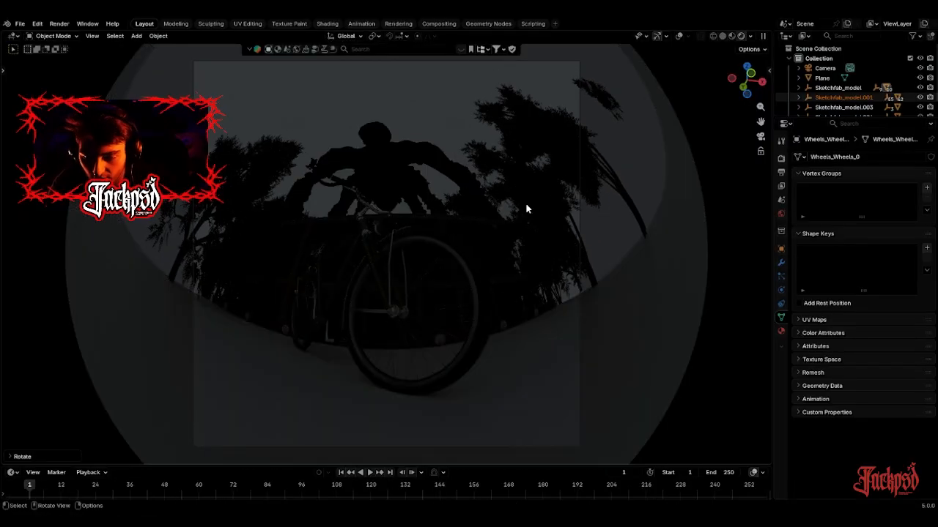
Duplicate the tree group and move the copy about 4.7 m along negative global Y.
{"action": "left_click", "coordinate": [489, 197]}
{"action": "key", "text": "g"}
{"action": "key", "text": "y"}
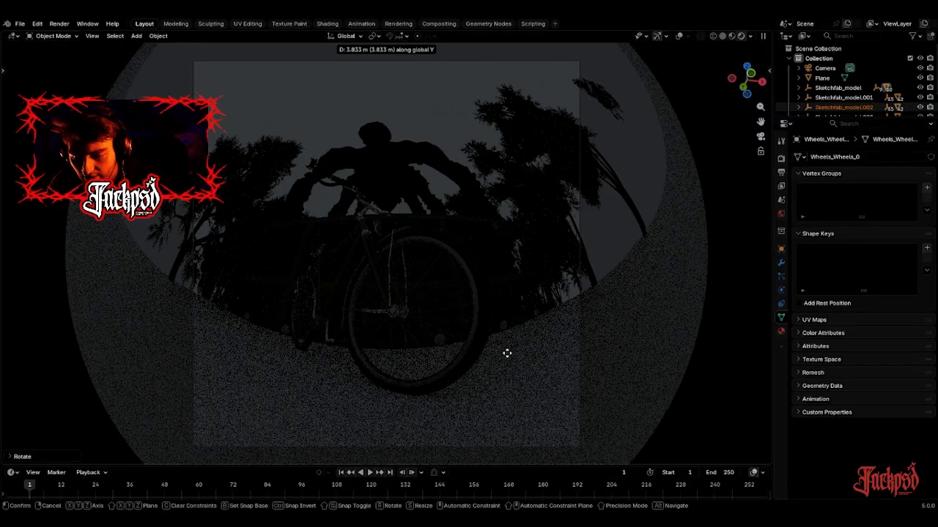
{"action": "right_click", "coordinate": [550, 246]}
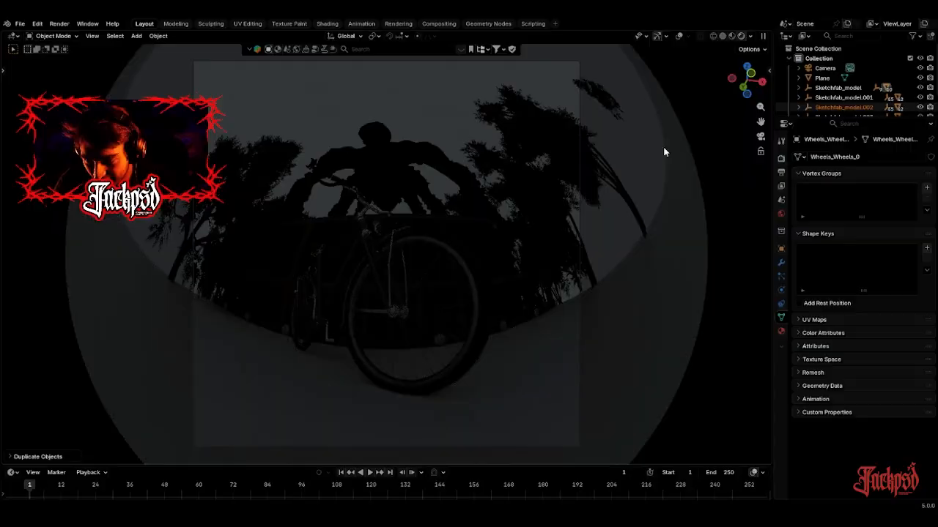
{"action": "left_click_drag", "start_coordinate": [756, 80], "coordinate": [559, 188]}
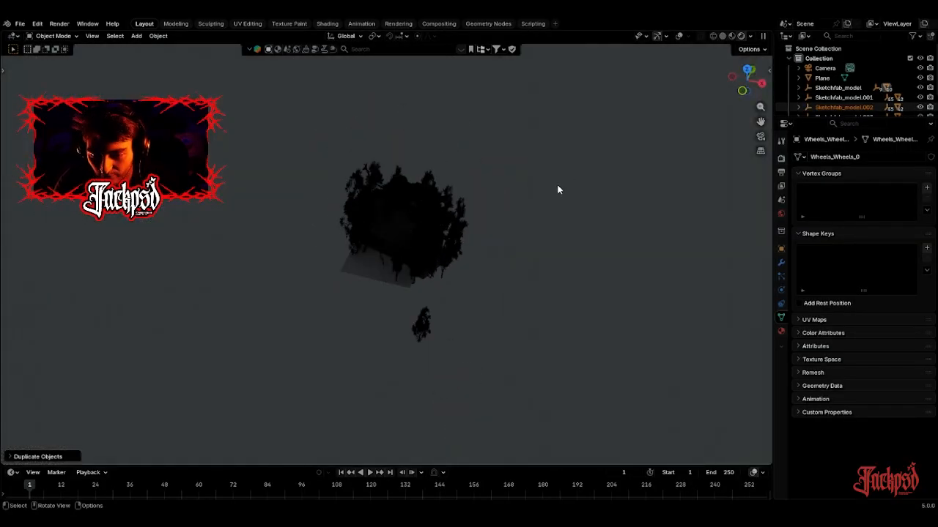
{"action": "key", "text": "g"}
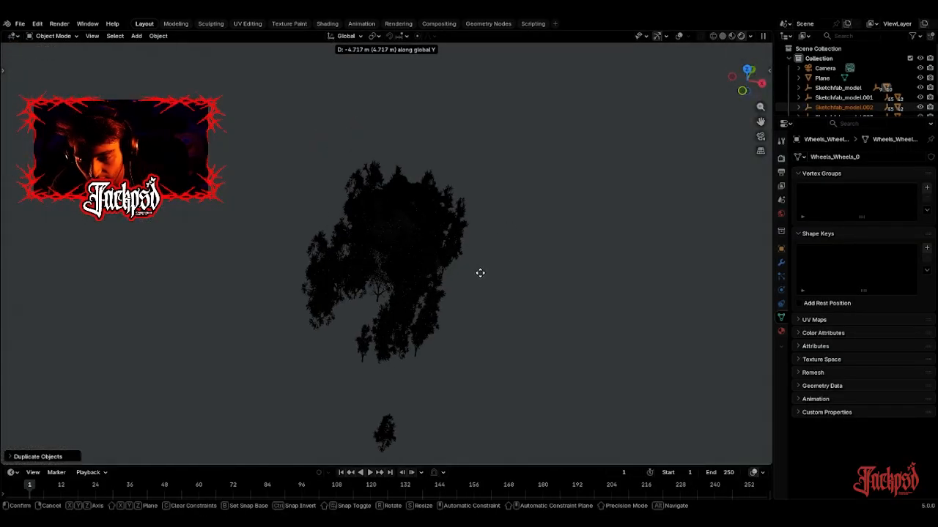
{"action": "left_click", "coordinate": [479, 272]}
Rotate the duplicated trees around global Z and move them along Y to close the ring of trees around the scene.
{"action": "key", "text": "r"}
{"action": "key", "text": "z"}
{"action": "left_click", "coordinate": [117, 324]}
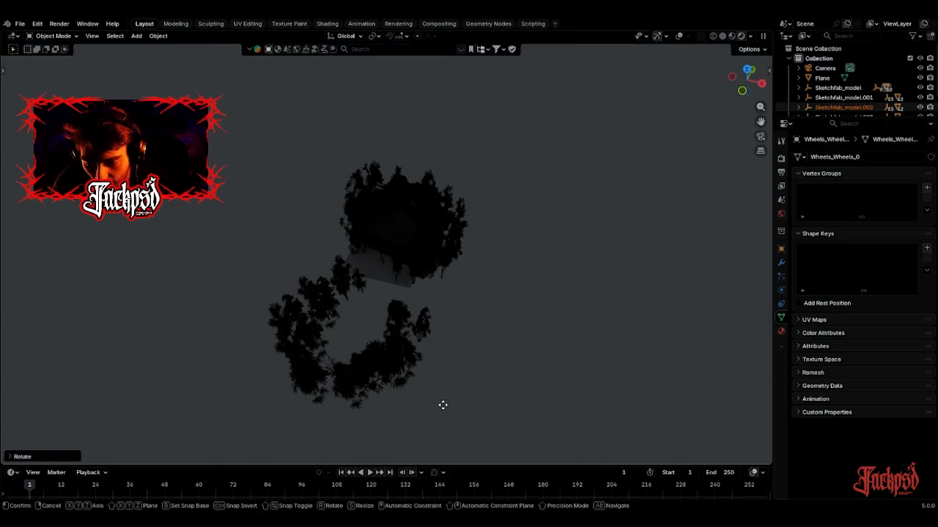
{"action": "key", "text": "g"}
{"action": "key", "text": "y"}
{"action": "left_click", "coordinate": [469, 341]}
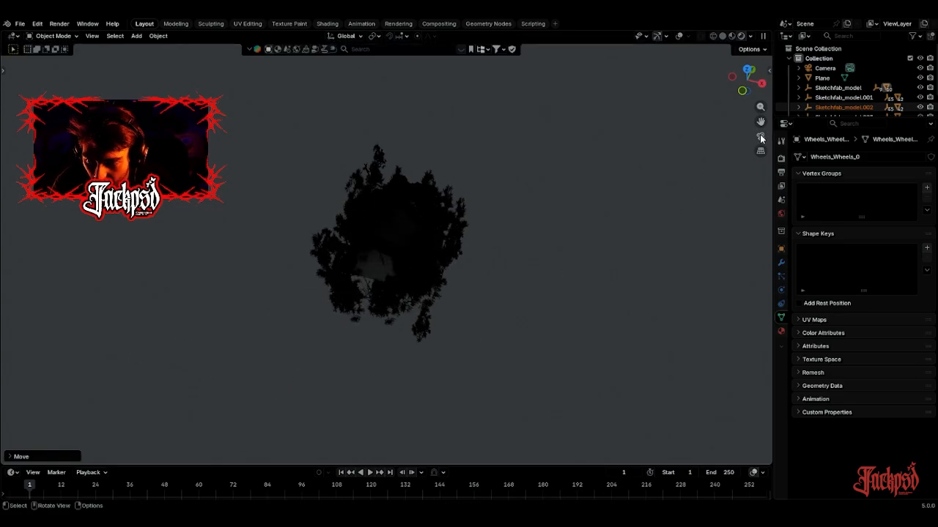
{"action": "left_click", "coordinate": [760, 136]}
{"action": "key", "text": "g"}
{"action": "left_click", "coordinate": [535, 117]}
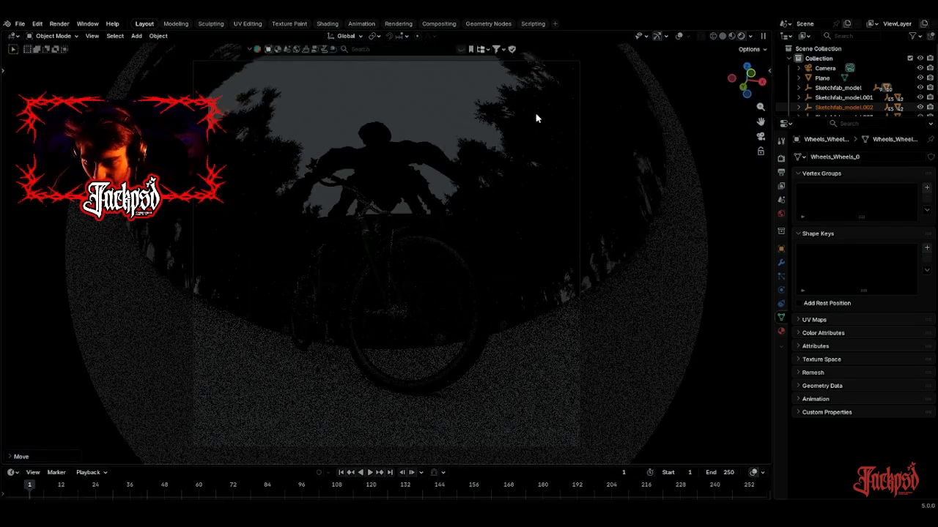
Add a Sun light and aim it at the bicycle and house front with trackball and global Z rotations.
{"action": "key", "text": "shift+a"}
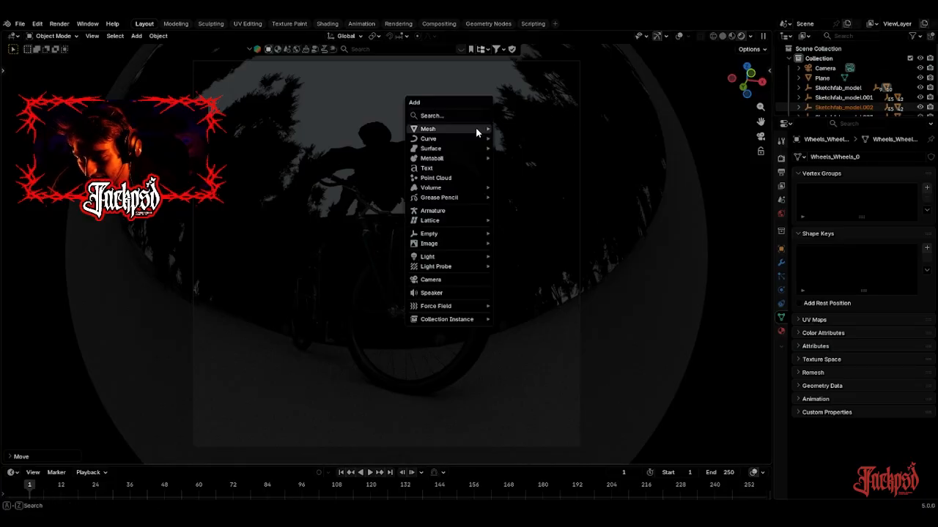
{"action": "mouse_move", "coordinate": [454, 257]}
{"action": "left_click", "coordinate": [530, 266]}
{"action": "key", "text": "r"}
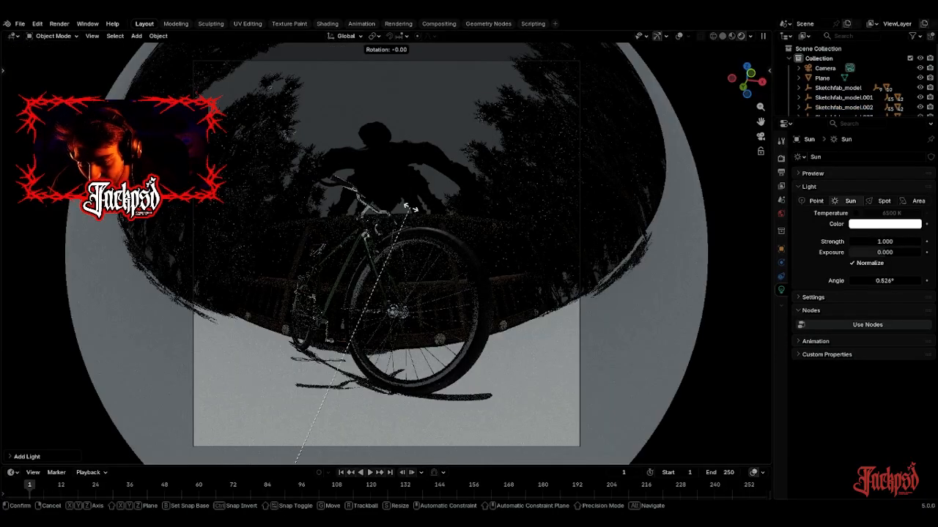
{"action": "key", "text": "r"}
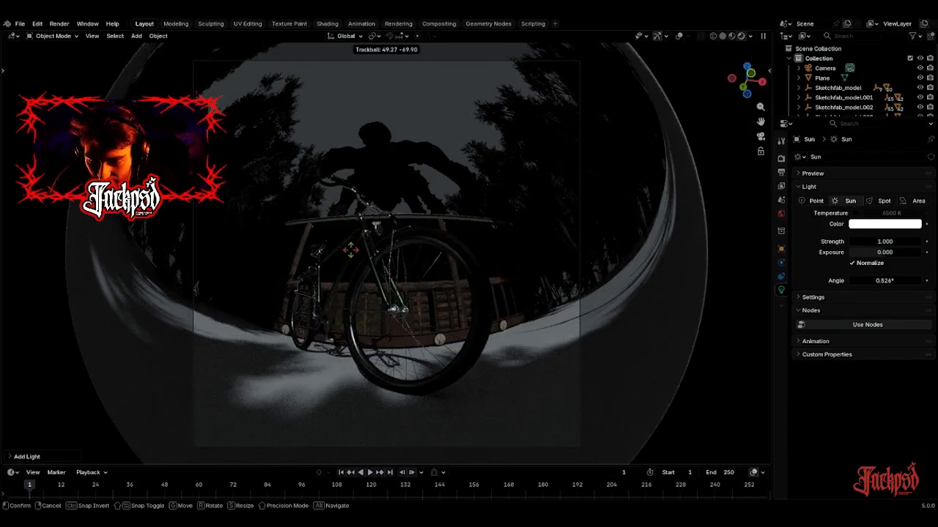
{"action": "left_click", "coordinate": [595, 265]}
{"action": "key", "text": "r"}
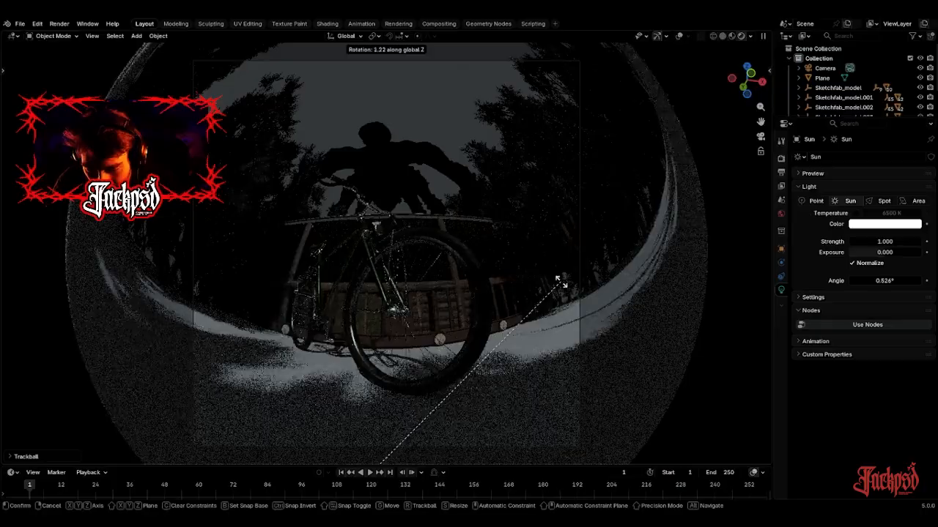
{"action": "left_click", "coordinate": [538, 293]}
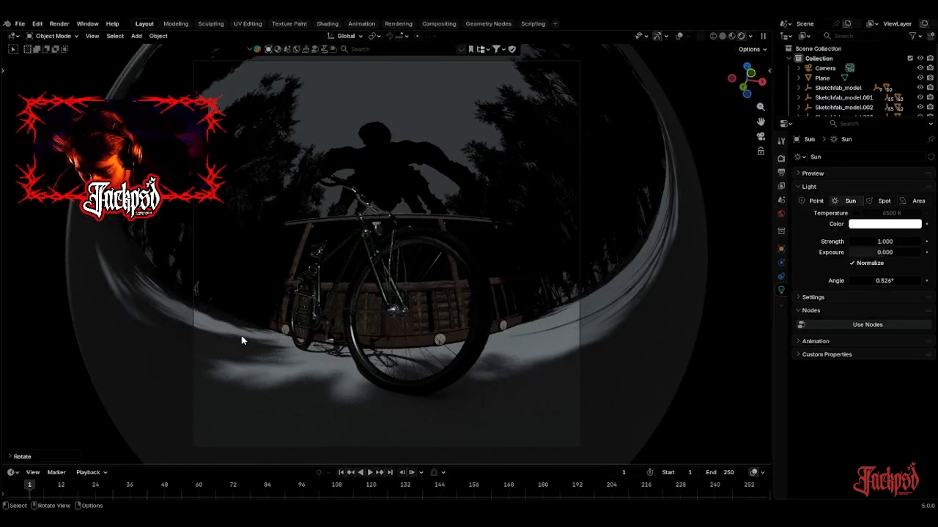
Turn on the viewport overlays for the tree-ringed scene.
{"action": "left_click_drag", "start_coordinate": [758, 67], "coordinate": [747, 83]}
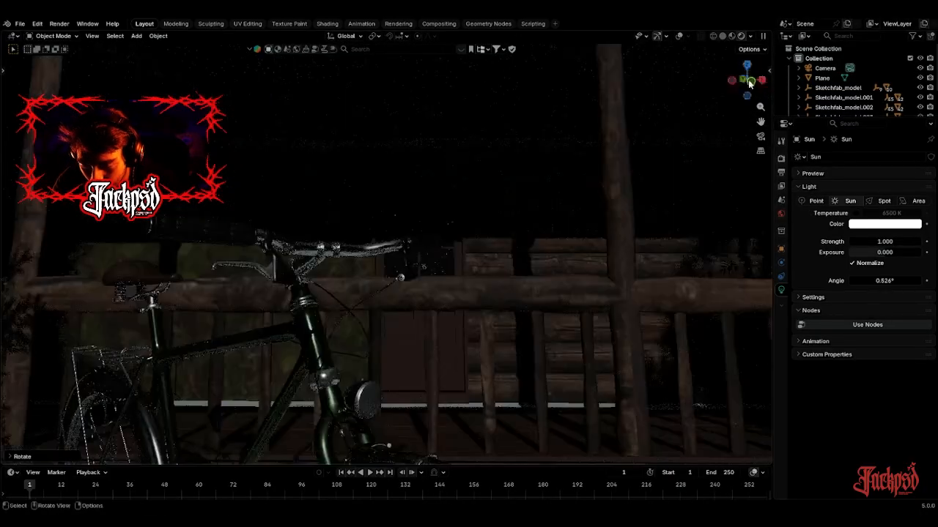
{"action": "scroll", "coordinate": [521, 230], "scroll_direction": "down", "scroll_amount": 12}
{"action": "scroll", "coordinate": [393, 258], "scroll_direction": "up", "scroll_amount": 6}
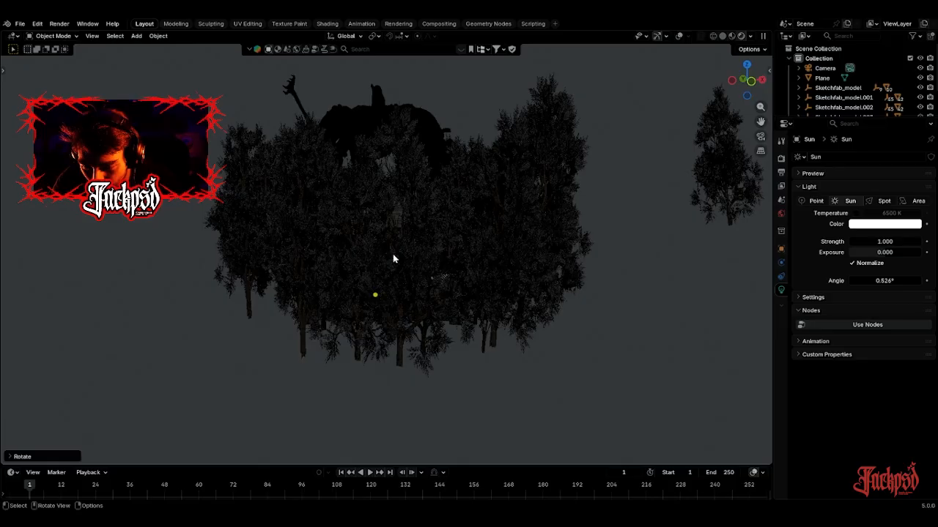
{"action": "left_click", "coordinate": [425, 195]}
{"action": "left_click_drag", "start_coordinate": [747, 79], "coordinate": [737, 128]}
{"action": "left_click", "coordinate": [679, 36]}
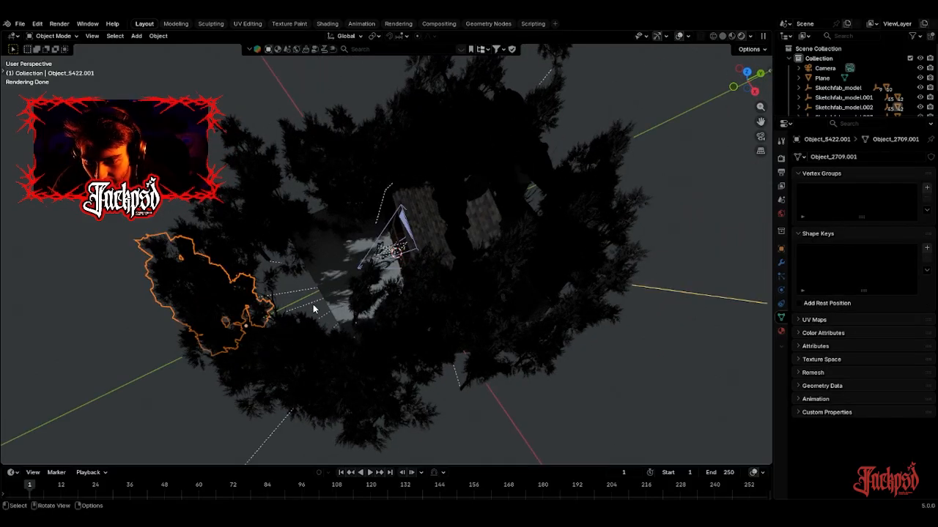
Select the Sun light, raise it along global Z above the trees, and check the lighting through the camera.
{"action": "left_click", "coordinate": [395, 253]}
{"action": "scroll", "coordinate": [822, 95], "scroll_direction": "down", "scroll_amount": 2}
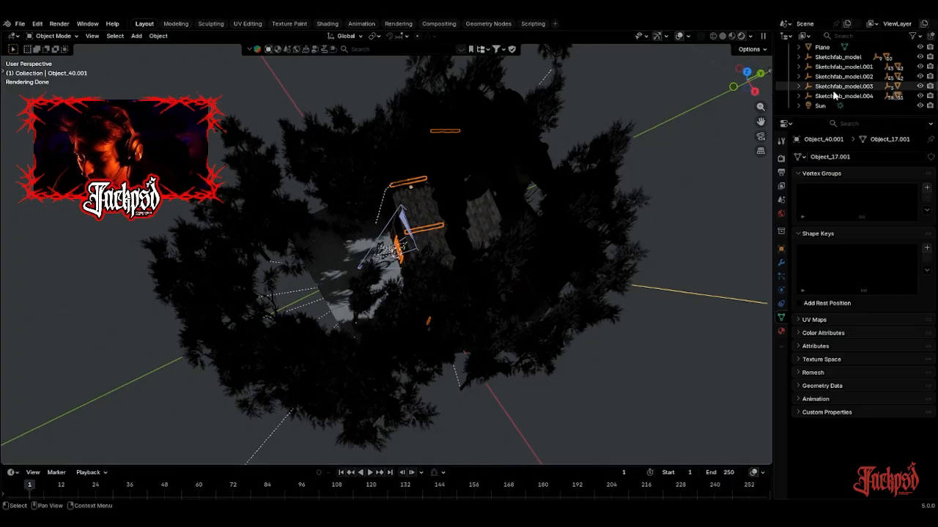
{"action": "left_click", "coordinate": [821, 106]}
{"action": "key", "text": "g"}
{"action": "key", "text": "z"}
{"action": "left_click", "coordinate": [435, 89]}
{"action": "scroll", "coordinate": [473, 214], "scroll_direction": "down", "scroll_amount": 5}
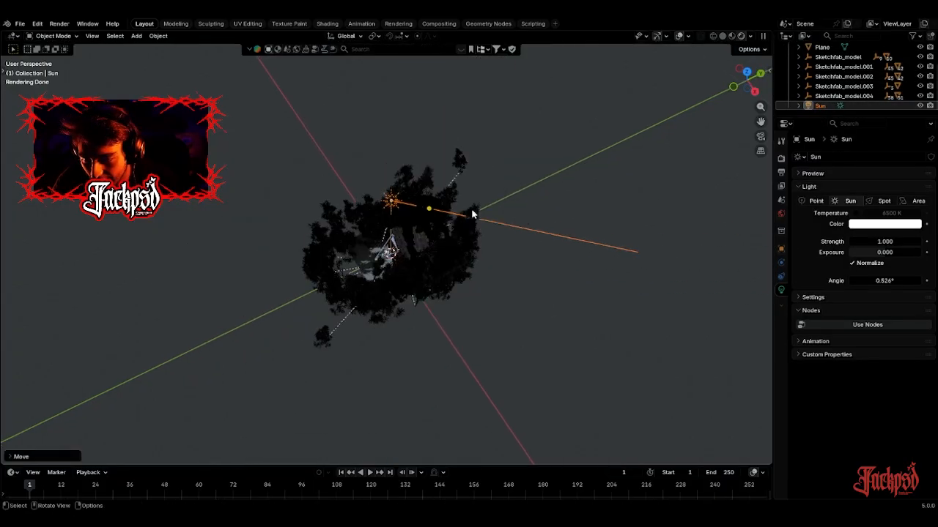
{"action": "scroll", "coordinate": [291, 265], "scroll_direction": "up", "scroll_amount": 3}
{"action": "scroll", "coordinate": [290, 265], "scroll_direction": "up", "scroll_amount": 4}
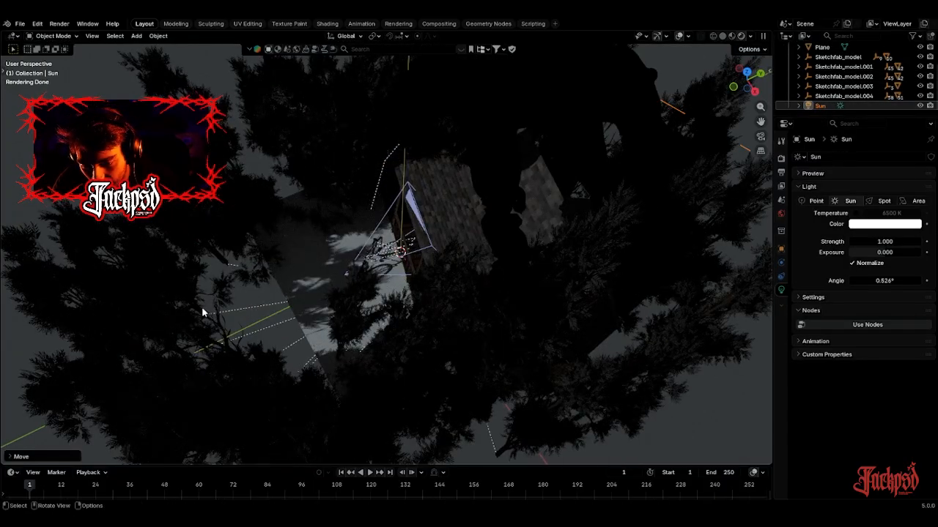
{"action": "key", "text": "KP_0"}
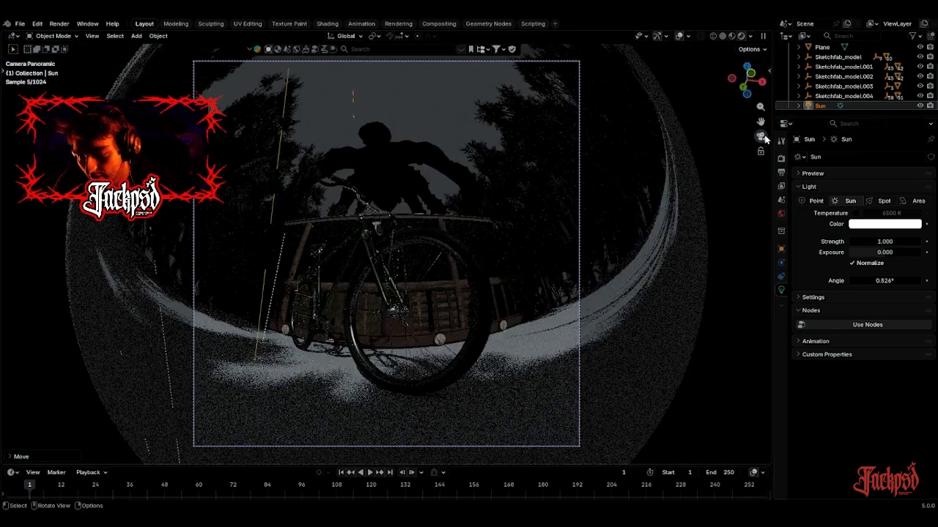
{"action": "scroll", "coordinate": [440, 169], "scroll_direction": "up", "scroll_amount": 4}
{"action": "scroll", "coordinate": [431, 223], "scroll_direction": "down", "scroll_amount": 6}
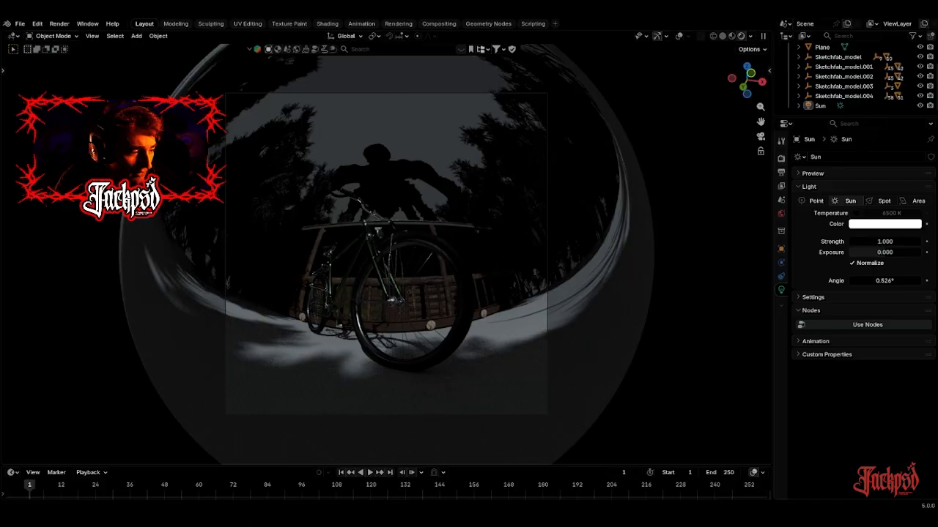
Paste the copied grass models into the scene and move them into place around the bicycle.
{"action": "key", "text": "shift+a"}
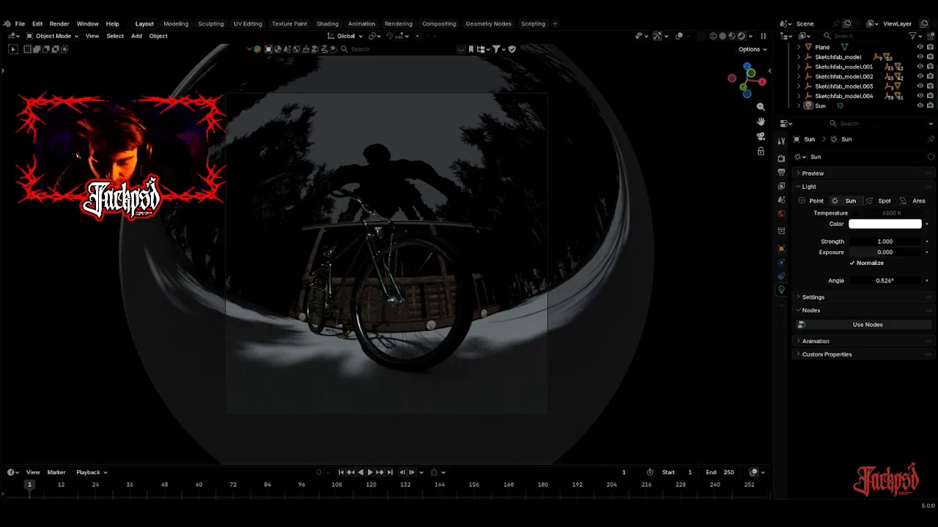
{"action": "left_click", "coordinate": [423, 140]}
{"action": "key", "text": "ctrl+v"}
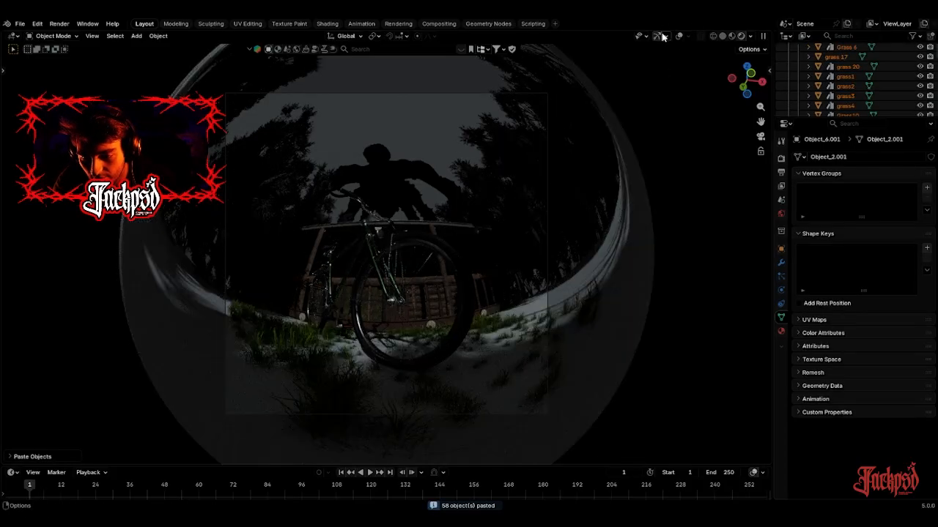
{"action": "left_click", "coordinate": [678, 36]}
{"action": "key", "text": "s"}
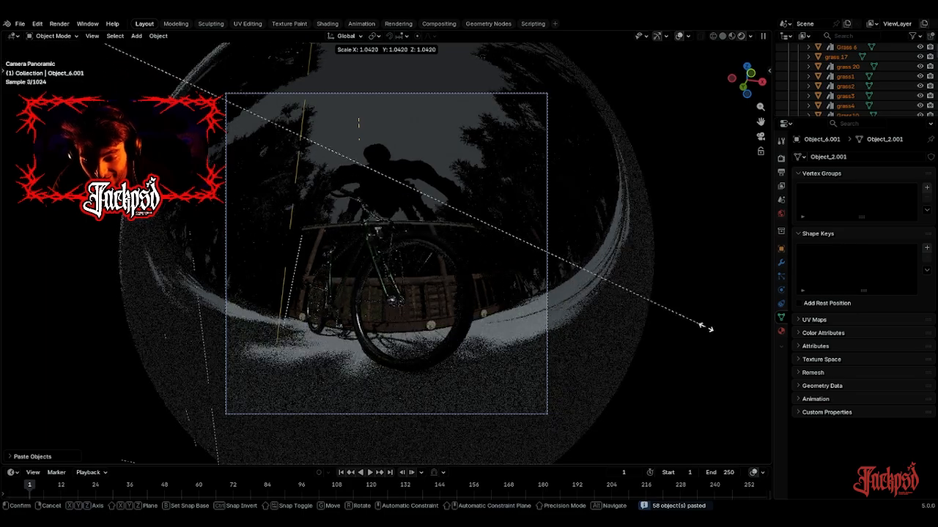
{"action": "right_click", "coordinate": [471, 289]}
{"action": "key", "text": "g"}
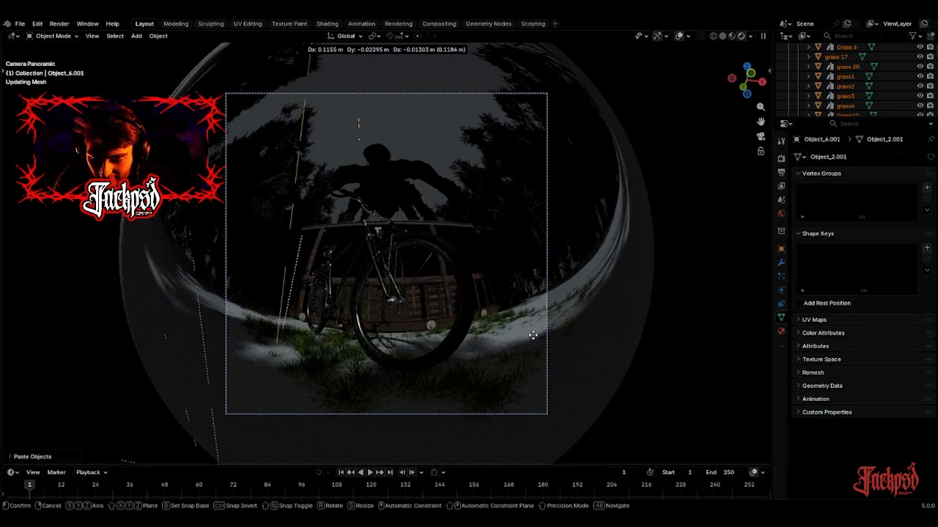
{"action": "left_click", "coordinate": [548, 321]}
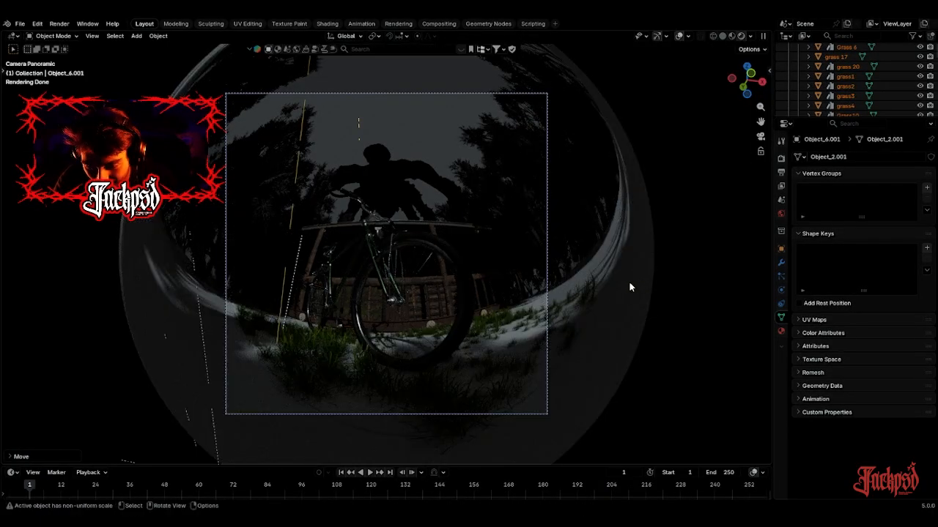
Hide the viewport overlays, then resize the grass plane and move it along global X around the bicycle.
{"action": "left_click", "coordinate": [679, 36]}
{"action": "left_click_drag", "start_coordinate": [750, 80], "coordinate": [749, 103]}
{"action": "scroll", "coordinate": [525, 372], "scroll_direction": "down", "scroll_amount": 5}
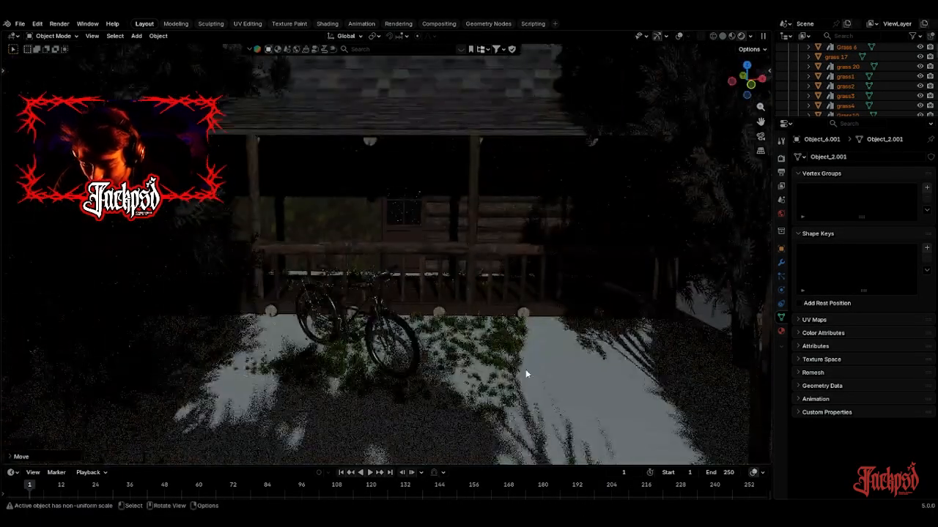
{"action": "left_click", "coordinate": [503, 354]}
{"action": "key", "text": "g"}
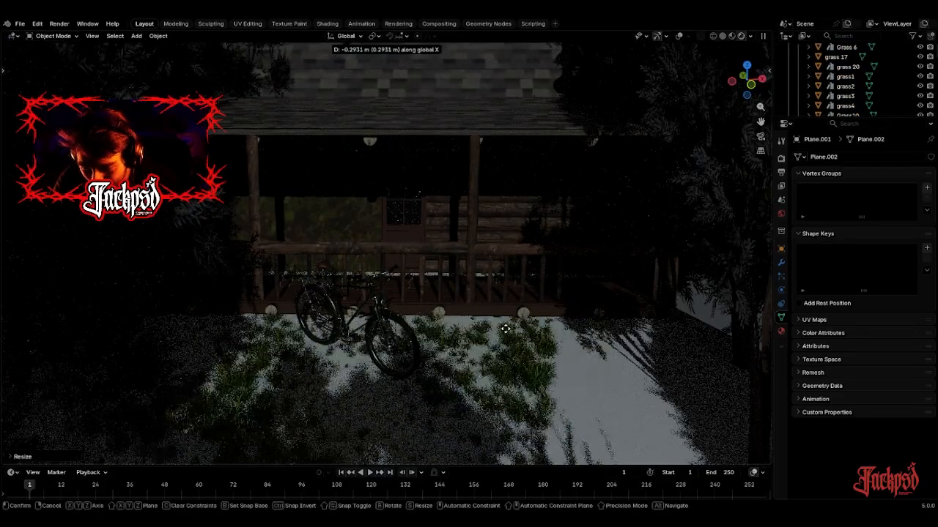
{"action": "left_click", "coordinate": [535, 339]}
{"action": "key", "text": "g"}
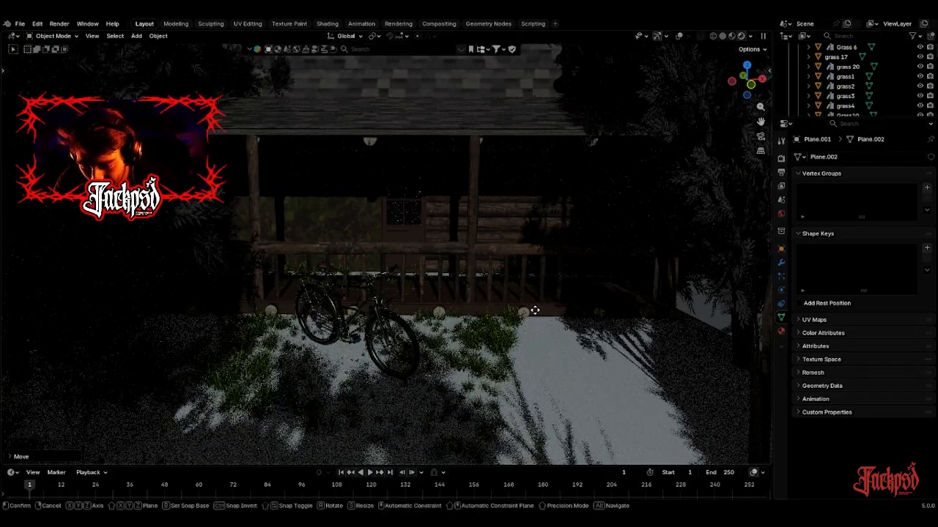
{"action": "left_click", "coordinate": [528, 309]}
Show the overlays, rotate and move the grass plane in front of the porch, and return to the camera view.
{"action": "left_click", "coordinate": [679, 36]}
{"action": "key", "text": "g"}
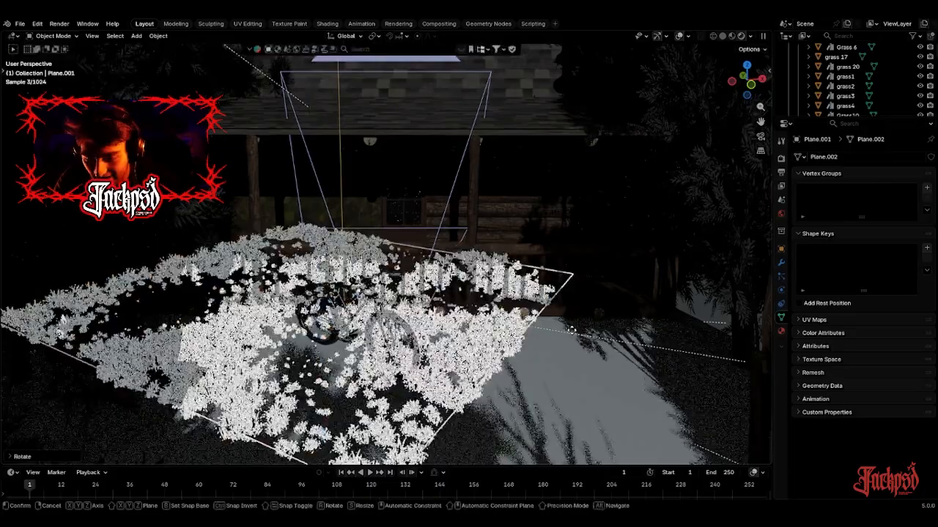
{"action": "left_click", "coordinate": [597, 332]}
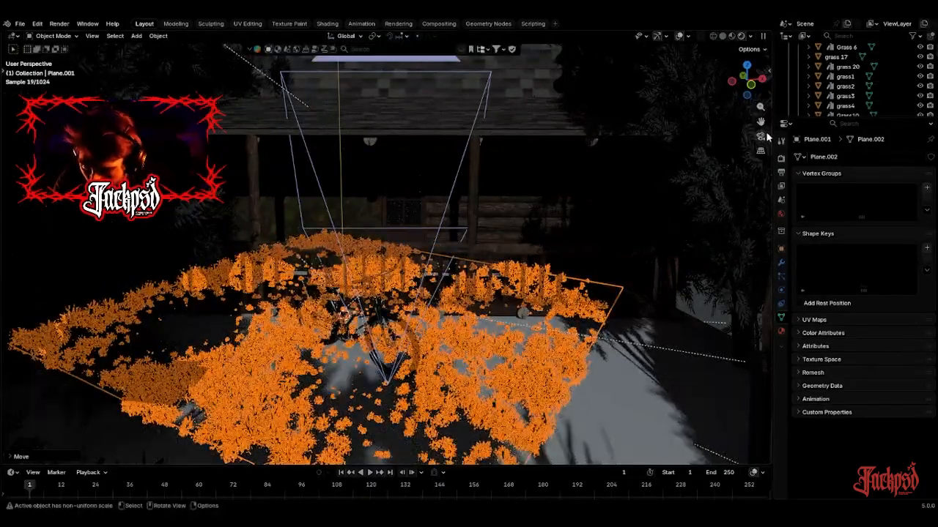
{"action": "left_click", "coordinate": [756, 137]}
Fine-tune the grass plane through the camera with a global X move, a Z rotation and a final shift.
{"action": "key", "text": "g"}
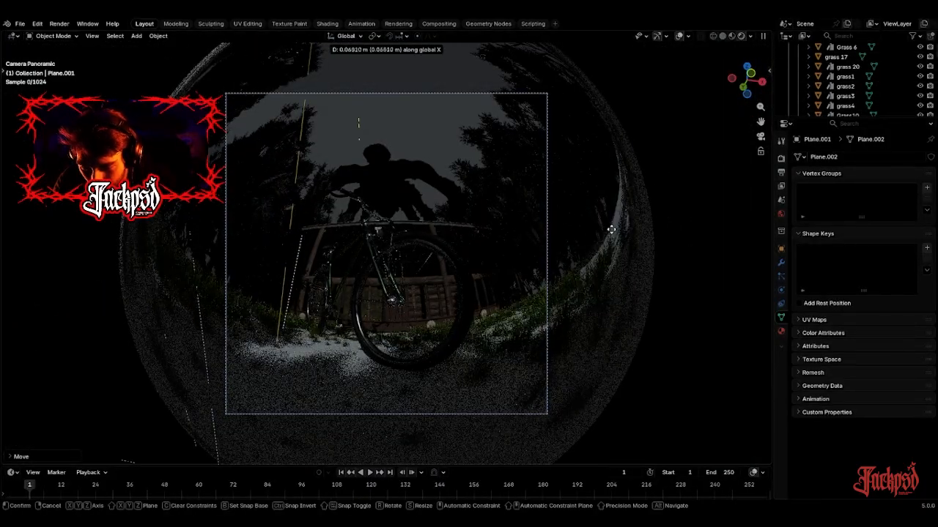
{"action": "key", "text": "r"}
{"action": "key", "text": "z"}
{"action": "left_click", "coordinate": [640, 307]}
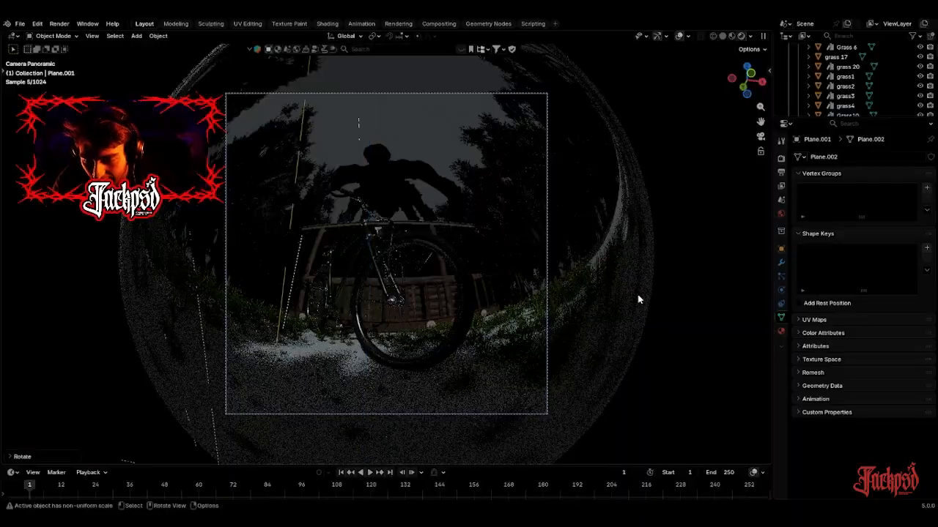
{"action": "key", "text": "g"}
{"action": "left_click", "coordinate": [483, 330]}
{"action": "left_click", "coordinate": [533, 320]}
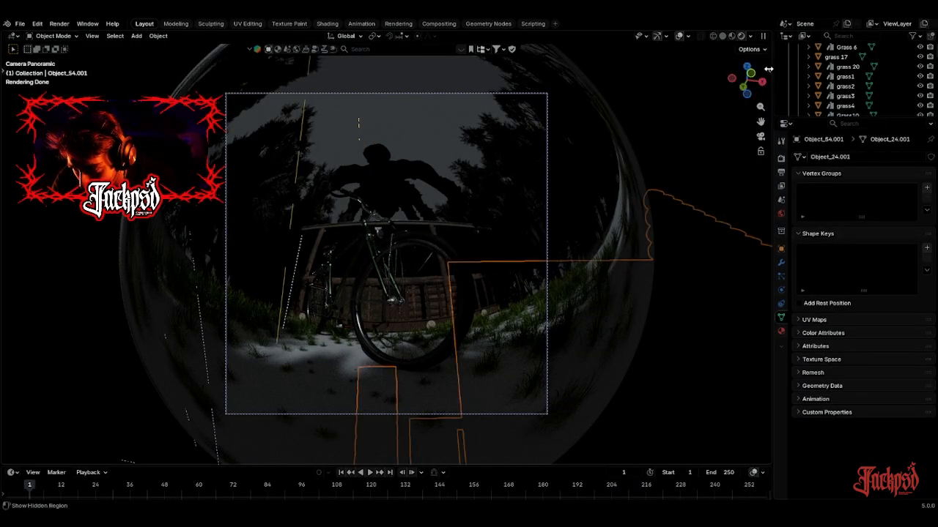
Select the grass plane and set its Greenleaf Flowers Density to 0.190, P1 Density to 180.930 and Random R1 to 2.500.
{"action": "scroll", "coordinate": [384, 402], "scroll_direction": "down", "scroll_amount": 5}
{"action": "left_click", "coordinate": [553, 324]}
{"action": "scroll", "coordinate": [522, 339], "scroll_direction": "up", "scroll_amount": 6}
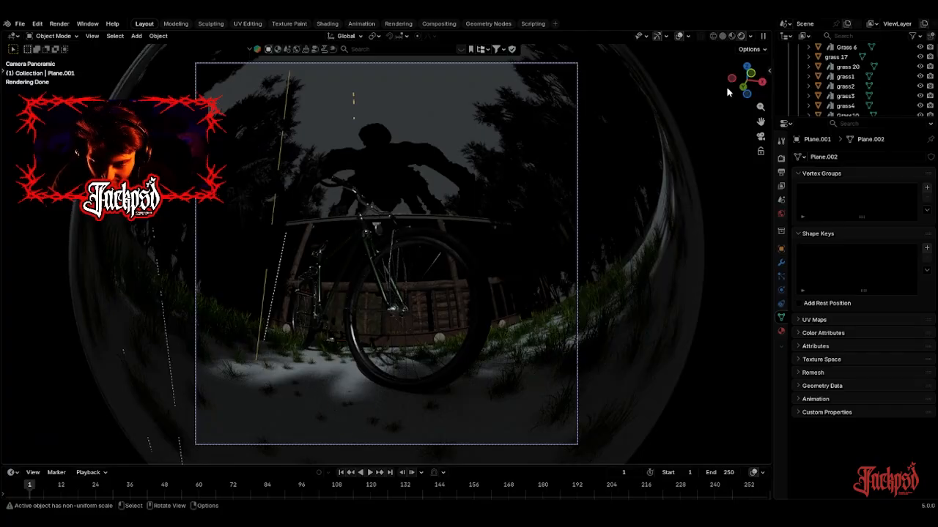
{"action": "left_click", "coordinate": [768, 66]}
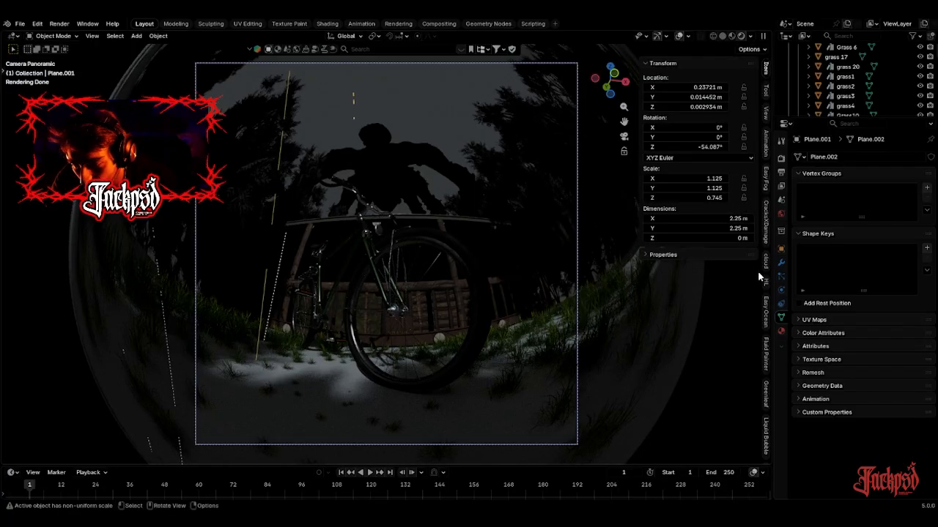
{"action": "left_click", "coordinate": [765, 390]}
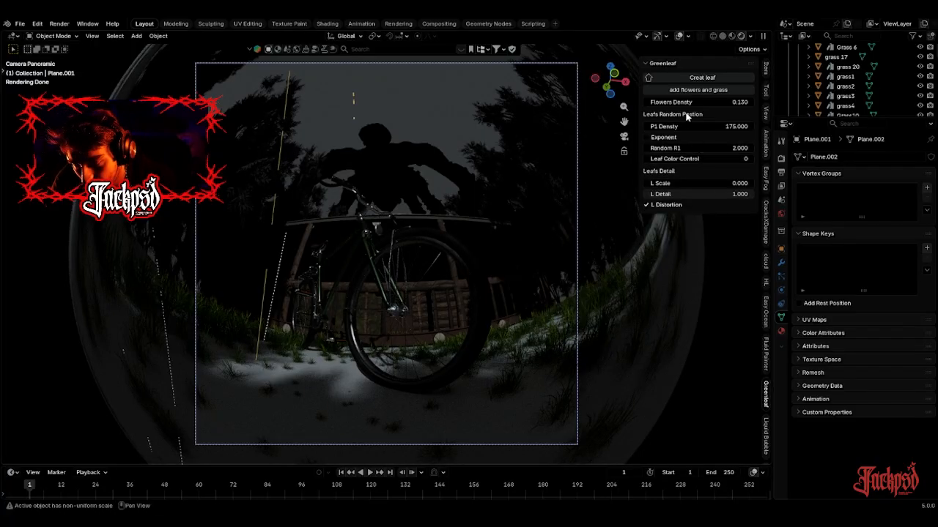
{"action": "left_click_drag", "start_coordinate": [689, 100], "coordinate": [712, 101]}
{"action": "left_click_drag", "start_coordinate": [671, 127], "coordinate": [681, 148]}
{"action": "mouse_move", "coordinate": [649, 102]}
{"action": "left_mouse_down"}
{"action": "mouse_move", "coordinate": [623, 103]}
{"action": "mouse_move", "coordinate": [659, 103]}
{"action": "left_mouse_up"}
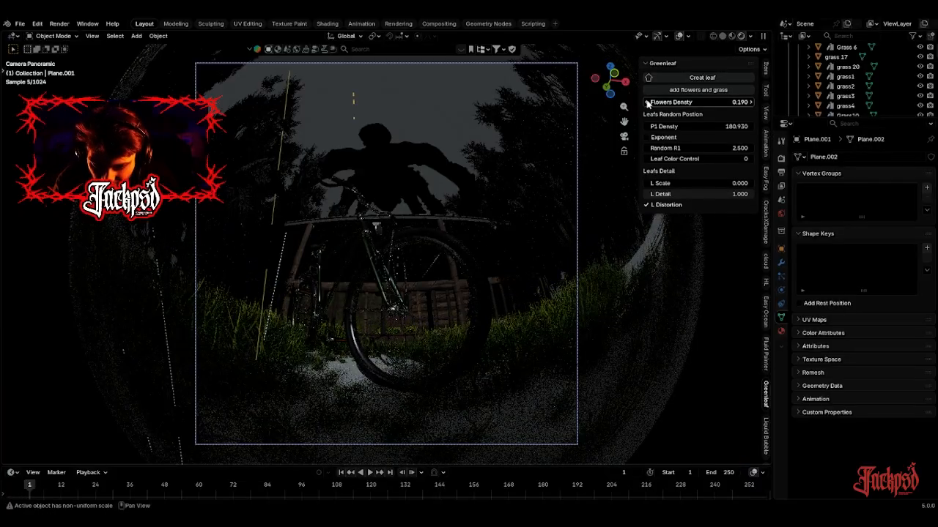
Hide the overlays, add a mesh plane and raise it along global Z into the camera's view.
{"action": "left_click", "coordinate": [677, 38]}
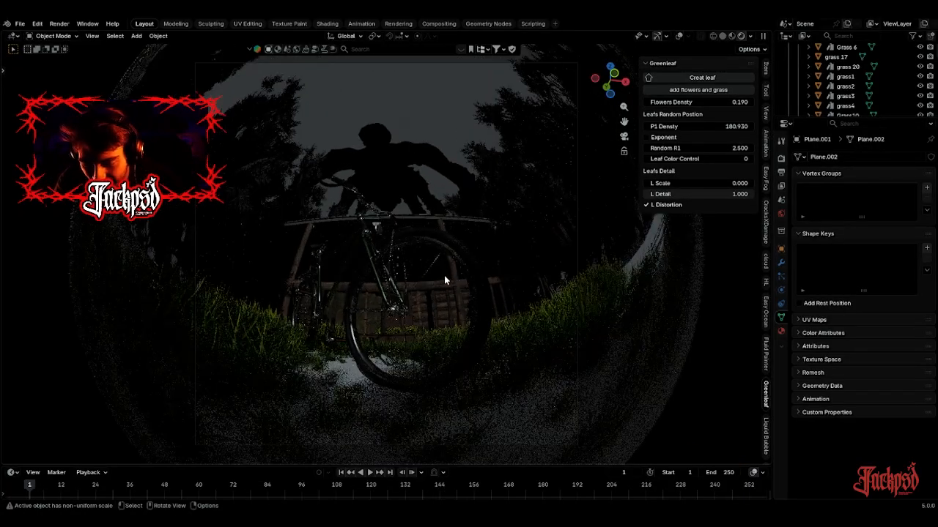
{"action": "key", "text": "shift+a"}
{"action": "mouse_move", "coordinate": [395, 56]}
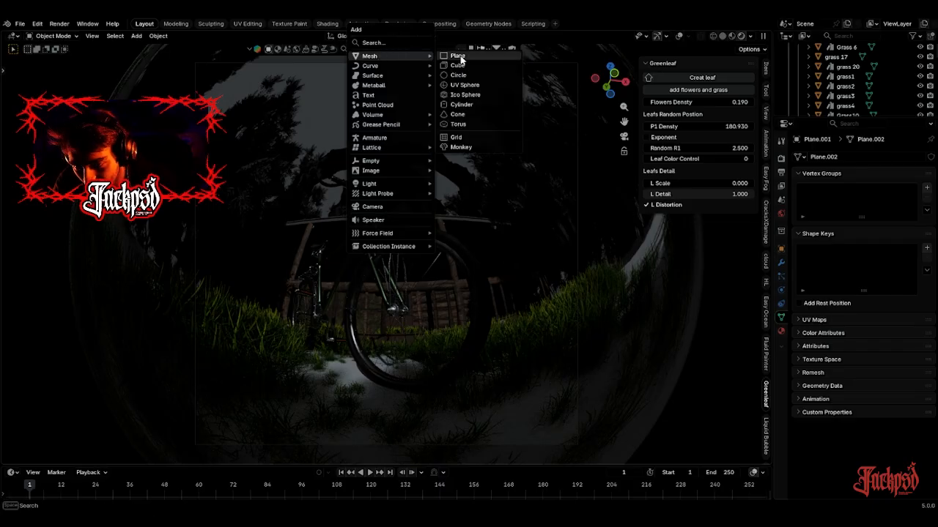
{"action": "left_click", "coordinate": [447, 56]}
{"action": "key", "text": "g"}
{"action": "key", "text": "z"}
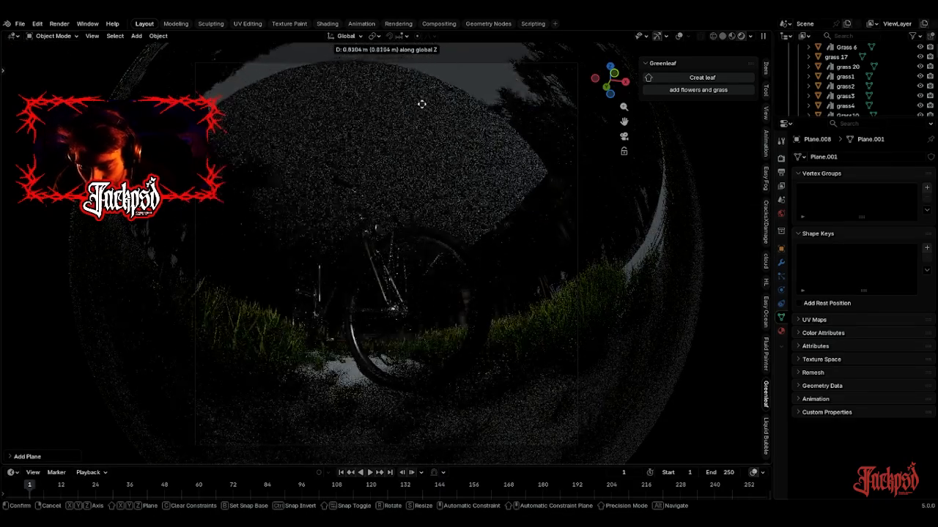
{"action": "left_click", "coordinate": [384, 138]}
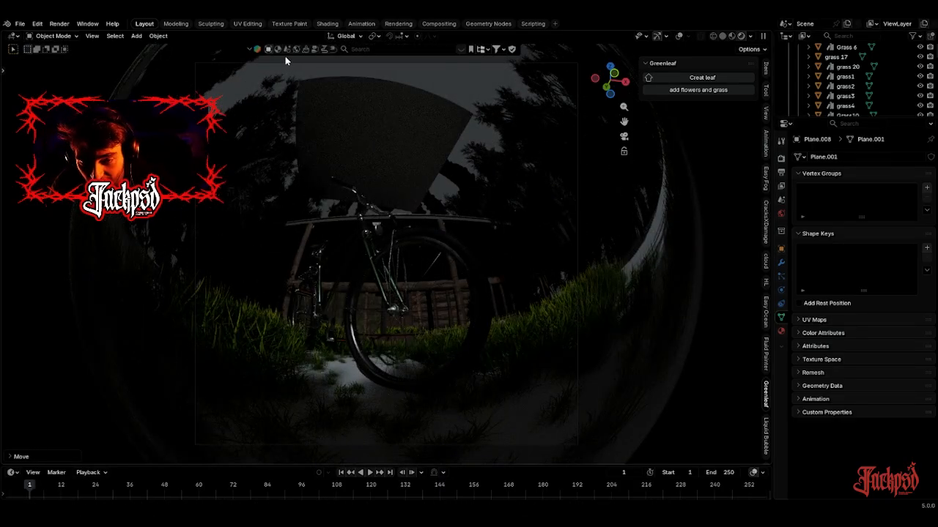
Search the online material library for "dirt", apply a dirt material to the new plane and hide the asset bar.
{"action": "left_click", "coordinate": [426, 48]}
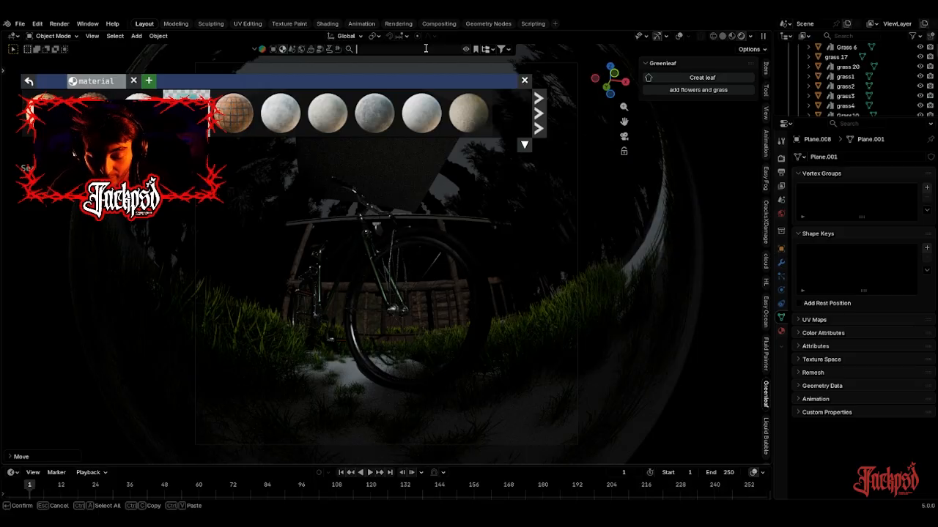
{"action": "type", "text": "dirt"}
{"action": "key", "text": "Return"}
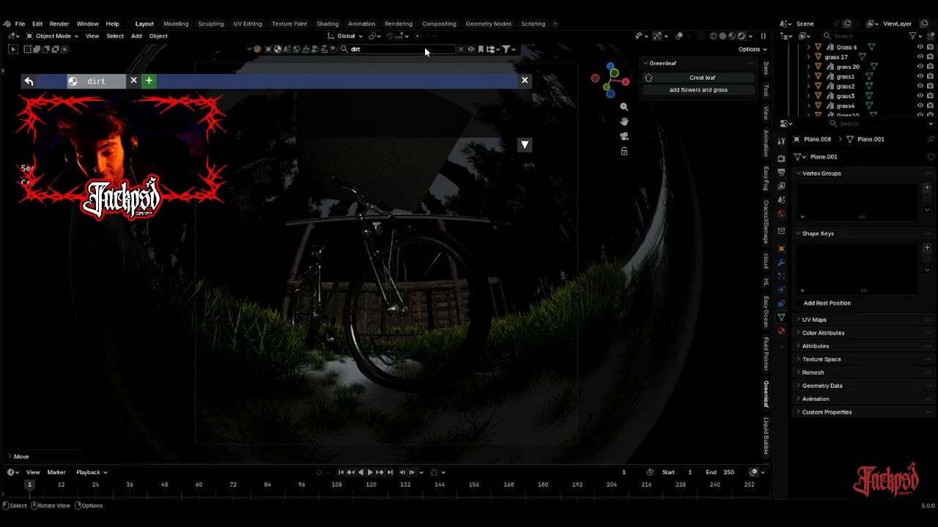
{"action": "mouse_move", "coordinate": [404, 113]}
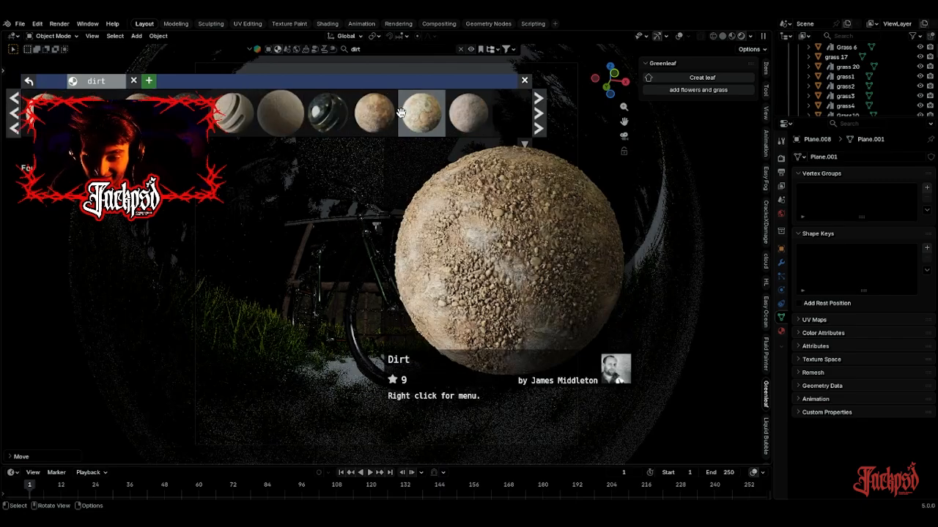
{"action": "mouse_move", "coordinate": [284, 113]}
{"action": "scroll", "coordinate": [284, 114], "scroll_direction": "down", "scroll_amount": 5}
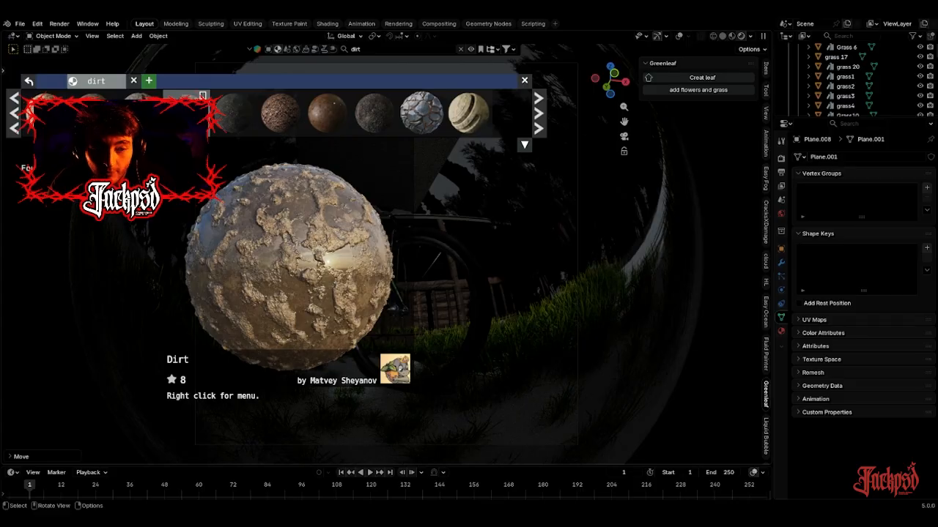
{"action": "left_click", "coordinate": [470, 49]}
Show the overlays, select the dirt plane, scale it up far beyond the scene and lower it about 2 m along global Z.
{"action": "left_click", "coordinate": [680, 36]}
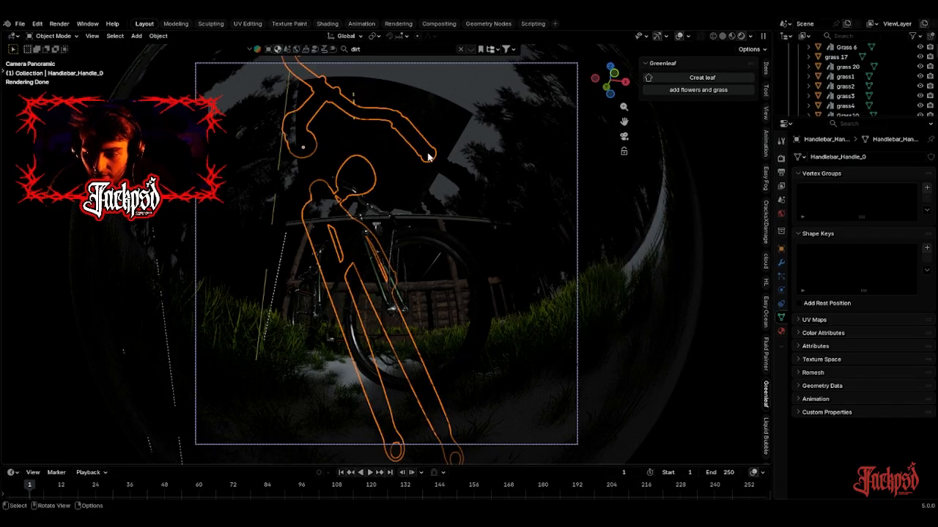
{"action": "left_click", "coordinate": [447, 119]}
{"action": "scroll", "coordinate": [447, 119], "scroll_direction": "down", "scroll_amount": 6}
{"action": "key", "text": "s"}
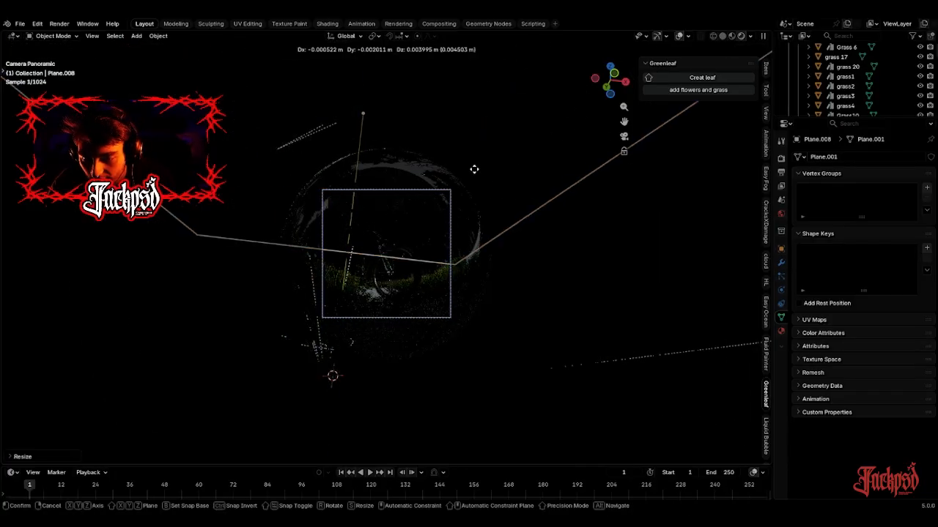
{"action": "left_click", "coordinate": [473, 228]}
{"action": "key", "text": "g"}
{"action": "key", "text": "z"}
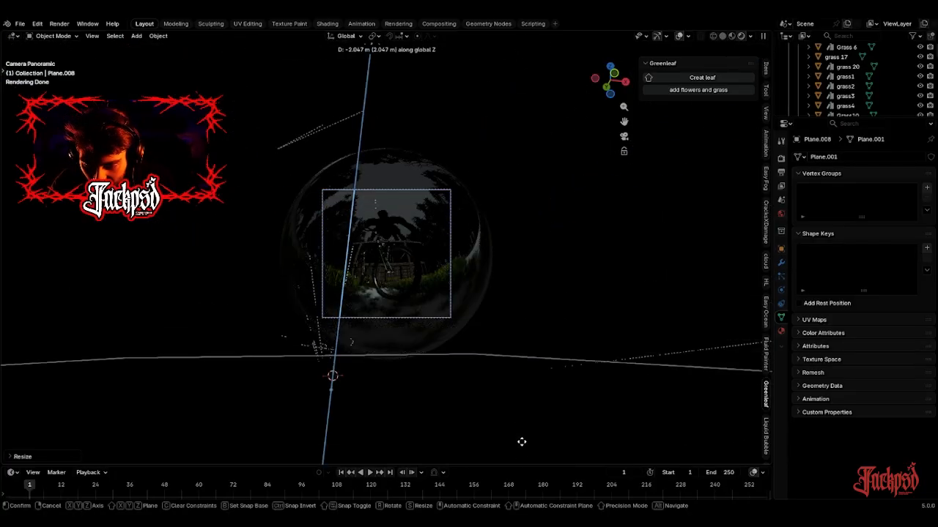
{"action": "left_click", "coordinate": [519, 425]}
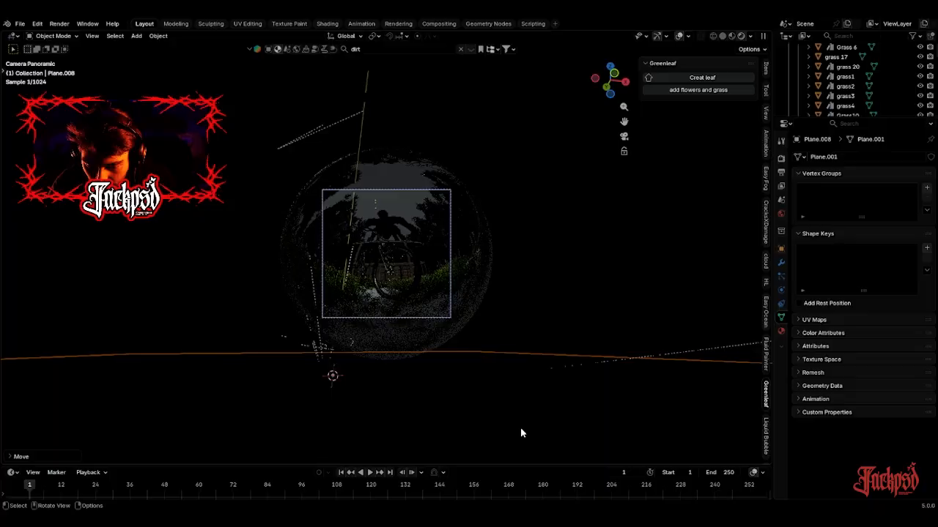
Nudge the dirt plane's height along global Z so it covers the ground beneath the bicycle and grass.
{"action": "scroll", "coordinate": [502, 345], "scroll_direction": "up", "scroll_amount": 4}
{"action": "key", "text": "g"}
{"action": "key", "text": "z"}
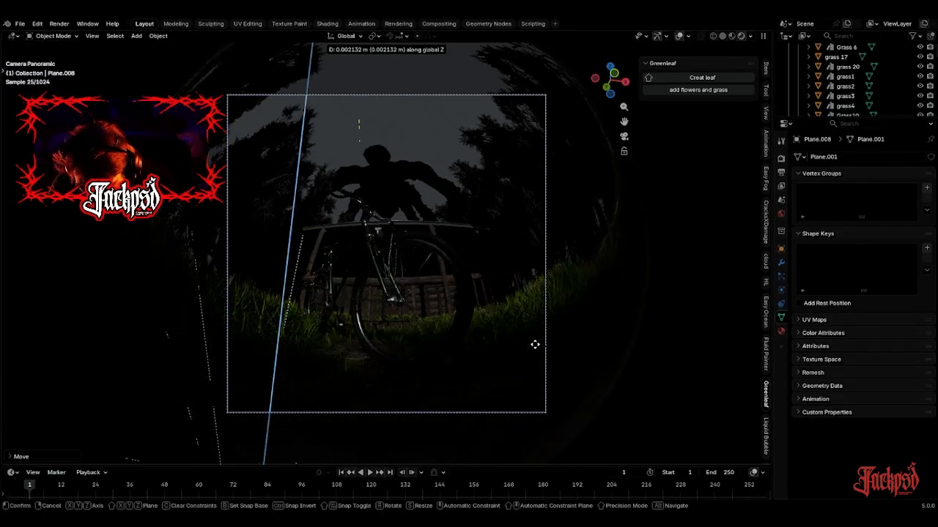
{"action": "left_click", "coordinate": [534, 345]}
{"action": "scroll", "coordinate": [535, 349], "scroll_direction": "up", "scroll_amount": 1}
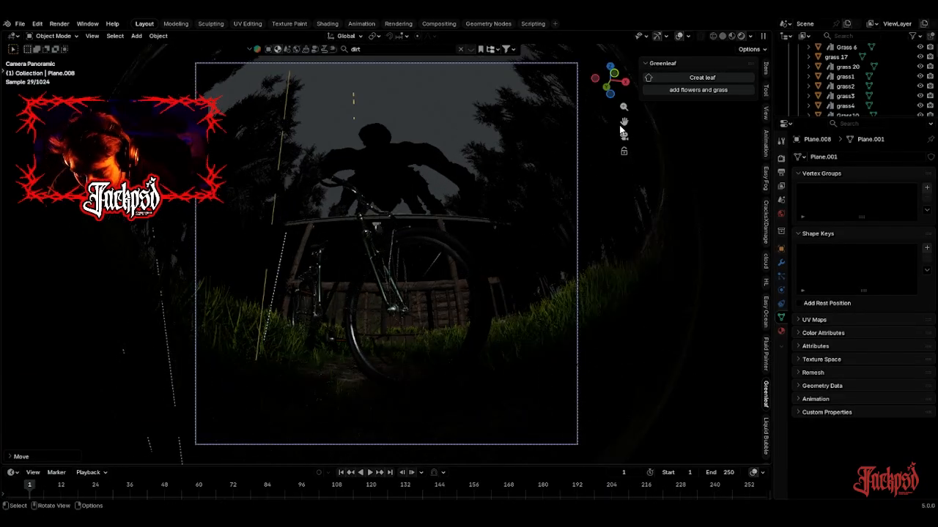
Enlarge the outliner and collapse the grass, plants, rocks, flowers and shapes collections.
{"action": "left_click_drag", "start_coordinate": [620, 126], "coordinate": [622, 88]}
{"action": "scroll", "coordinate": [828, 81], "scroll_direction": "down", "scroll_amount": 8}
{"action": "scroll", "coordinate": [844, 95], "scroll_direction": "down", "scroll_amount": 10}
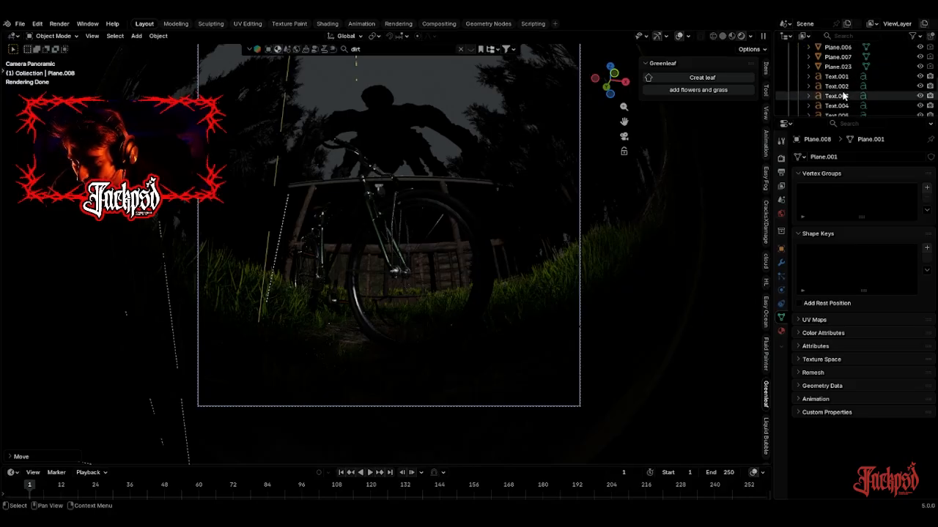
{"action": "left_click_drag", "start_coordinate": [860, 120], "coordinate": [861, 282]}
{"action": "scroll", "coordinate": [805, 146], "scroll_direction": "up", "scroll_amount": 5}
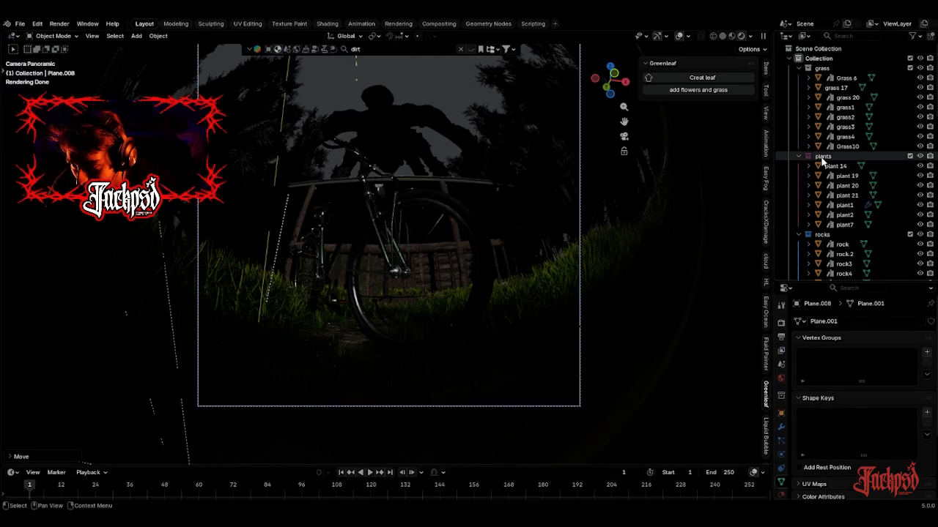
{"action": "left_click", "coordinate": [798, 78]}
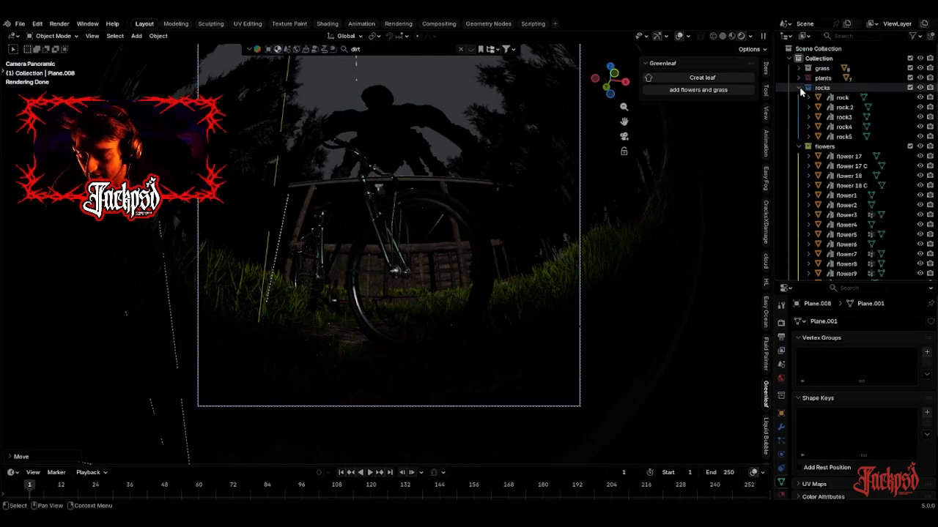
{"action": "left_click", "coordinate": [798, 88]}
{"action": "left_click", "coordinate": [797, 97]}
{"action": "left_click", "coordinate": [797, 99]}
{"action": "left_click", "coordinate": [797, 98]}
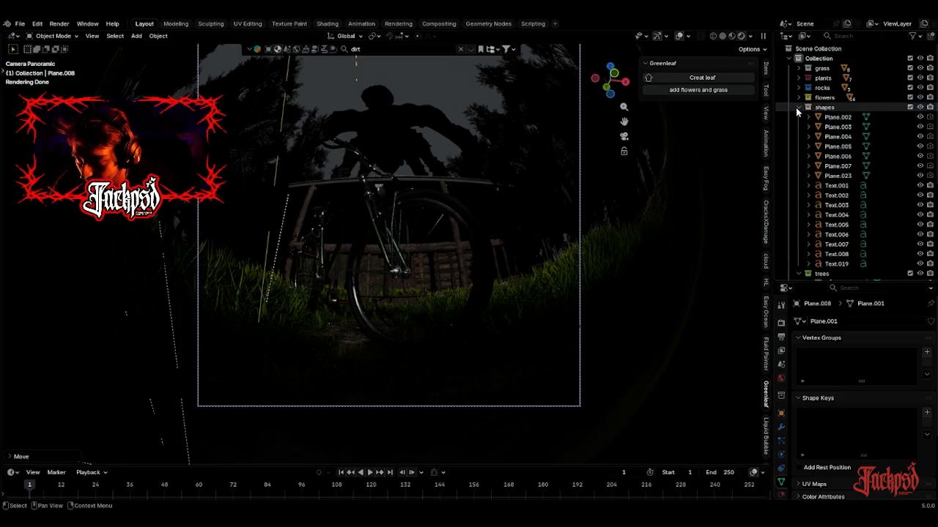
{"action": "left_click", "coordinate": [798, 107]}
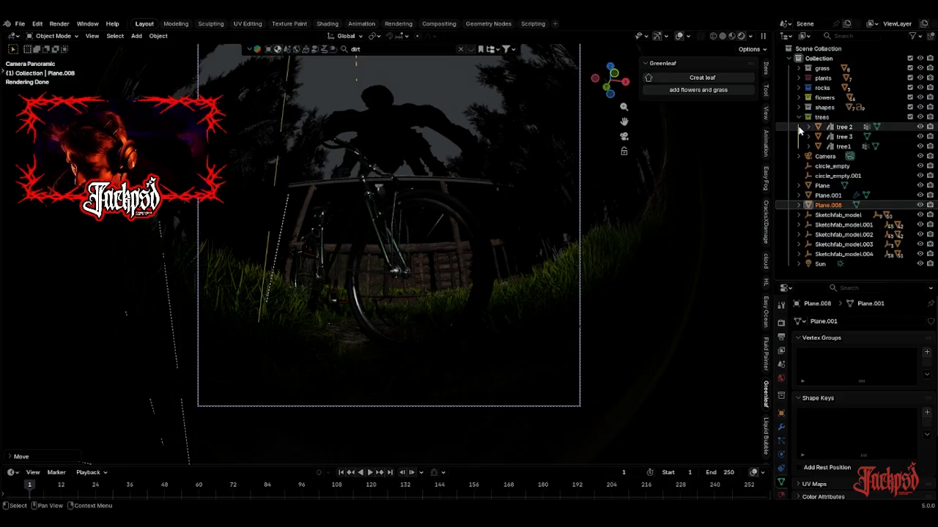
Select the Sun light, trackball-rotate it to light the foreground grass and dirt, and deselect everything.
{"action": "left_click", "coordinate": [820, 265]}
{"action": "key", "text": "r"}
{"action": "key", "text": "r"}
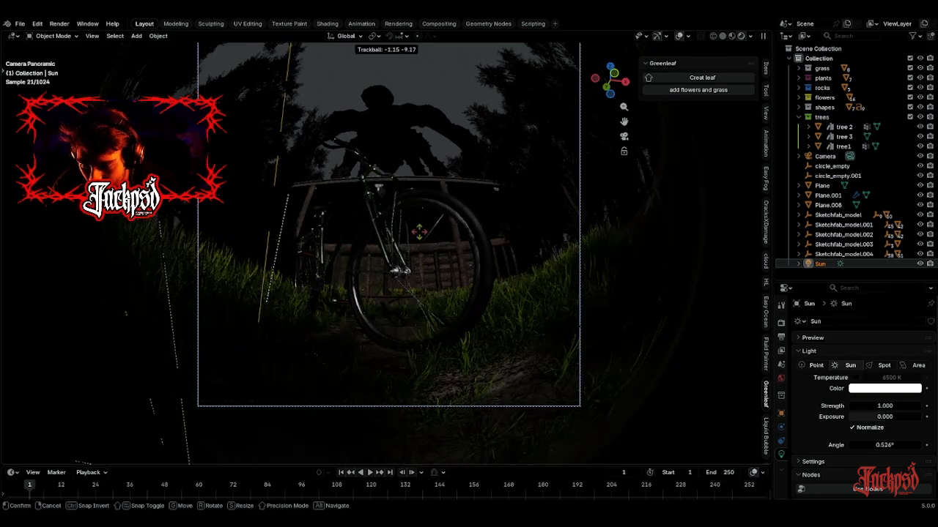
{"action": "left_click", "coordinate": [489, 196]}
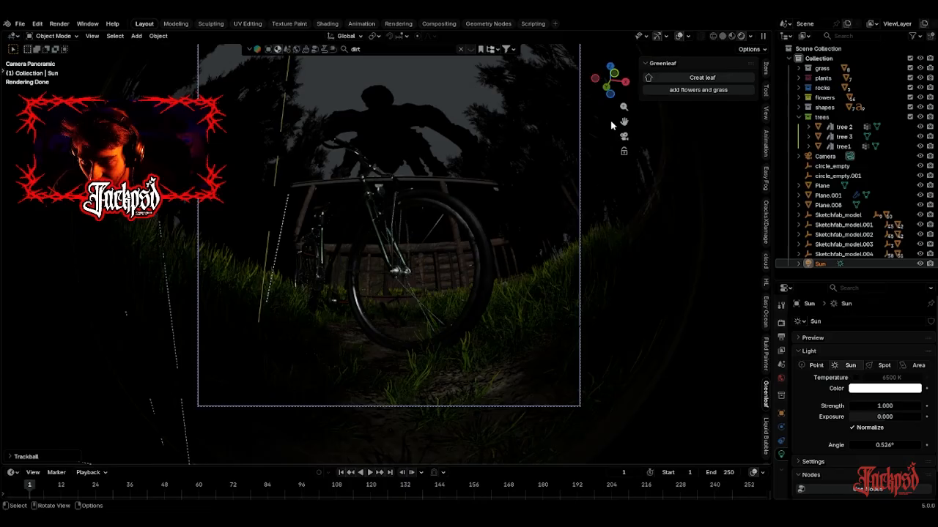
{"action": "left_click_drag", "start_coordinate": [623, 121], "coordinate": [631, 147]}
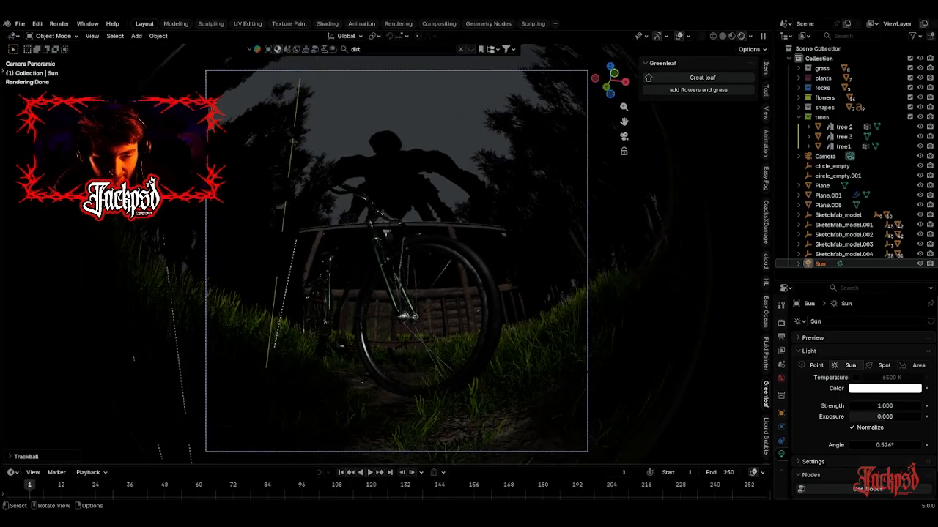
{"action": "left_click", "coordinate": [433, 136]}
{"action": "key", "text": "alt+a"}
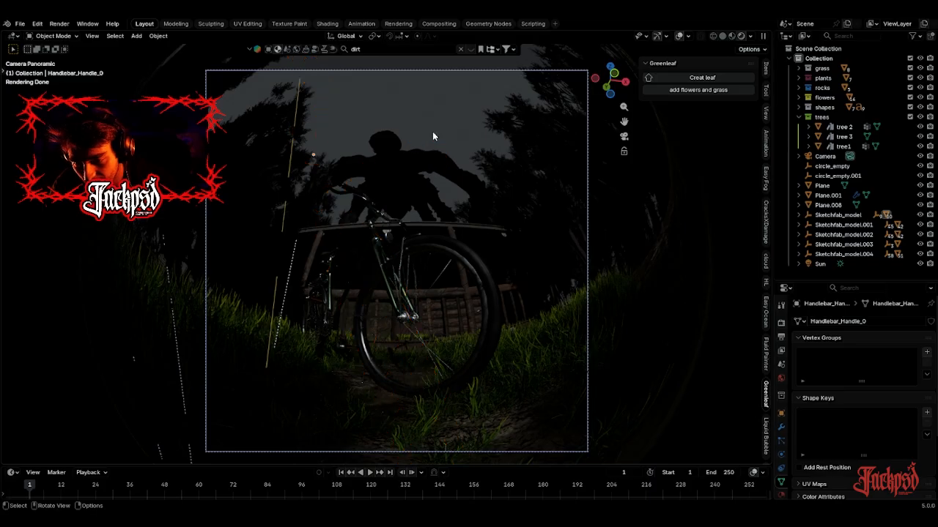
Add a point light to the scene and move it freely to a spot near the bicycle.
{"action": "key", "text": "shift+a"}
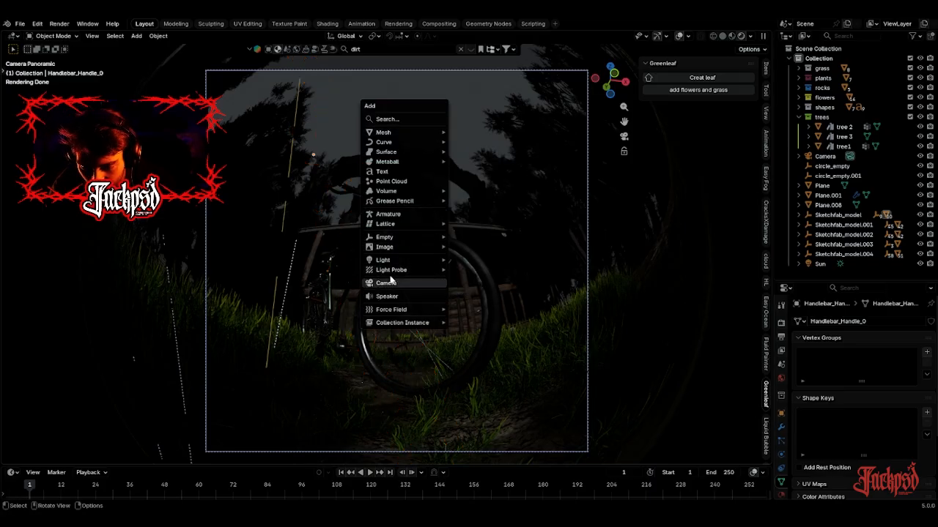
{"action": "left_click", "coordinate": [469, 264]}
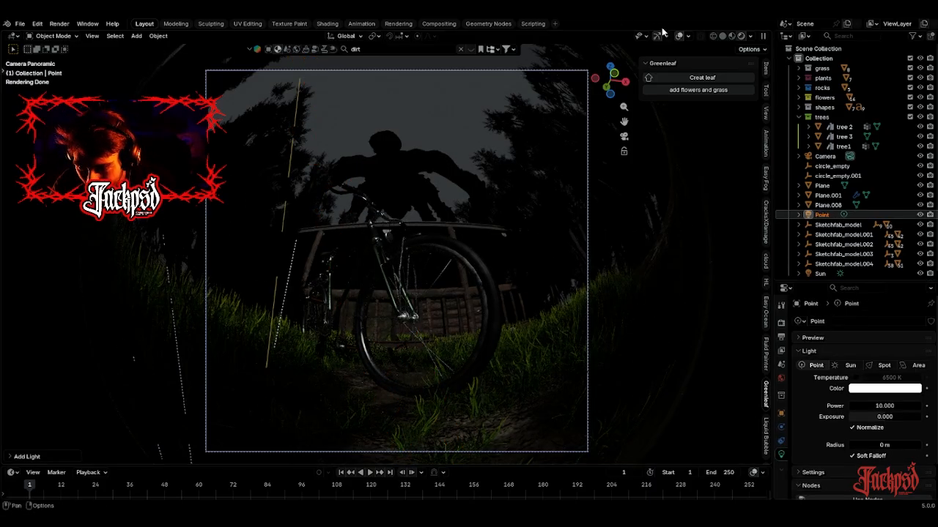
{"action": "key", "text": "g"}
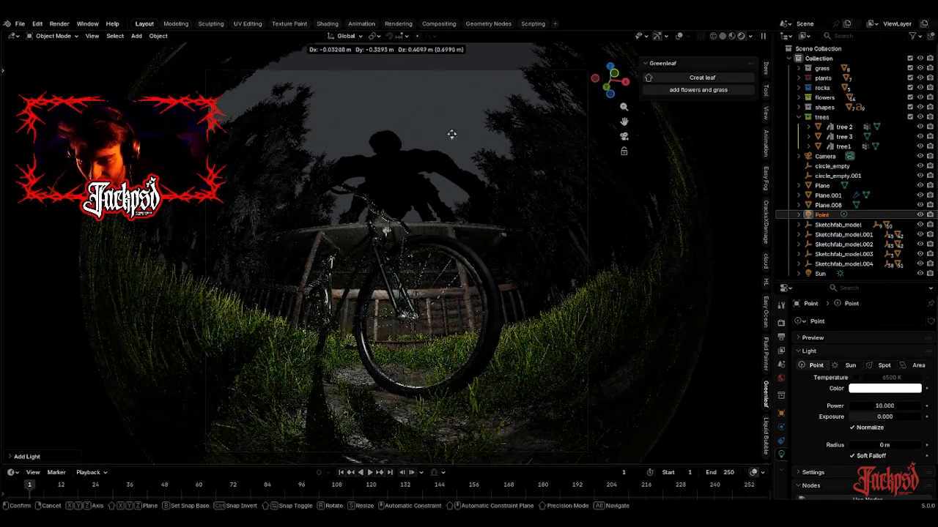
{"action": "left_click", "coordinate": [486, 158]}
Reposition the point light around the bicycle's handlebar along global Y and Z, finishing with a small free move.
{"action": "left_click_drag", "start_coordinate": [609, 80], "coordinate": [595, 90]}
{"action": "scroll", "coordinate": [393, 287], "scroll_direction": "down", "scroll_amount": 6}
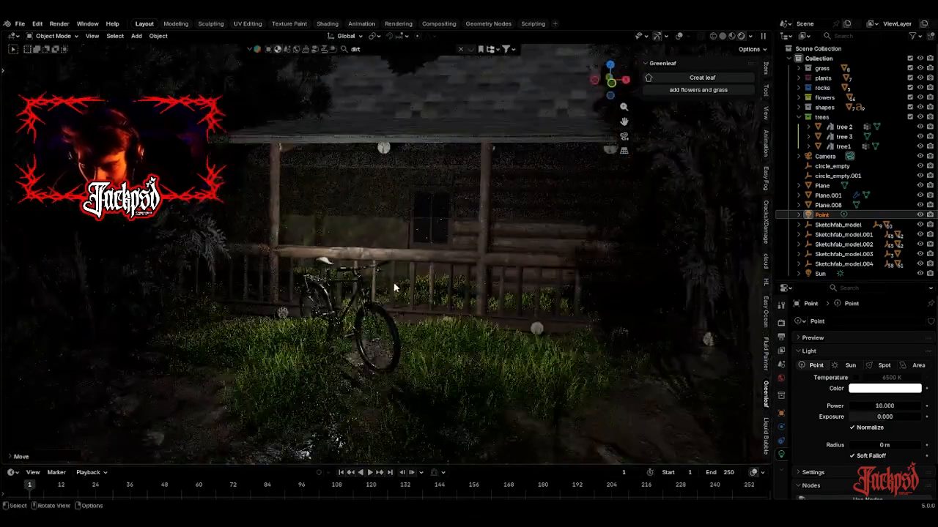
{"action": "scroll", "coordinate": [393, 287], "scroll_direction": "up", "scroll_amount": 5}
{"action": "key", "text": "g"}
{"action": "key", "text": "y"}
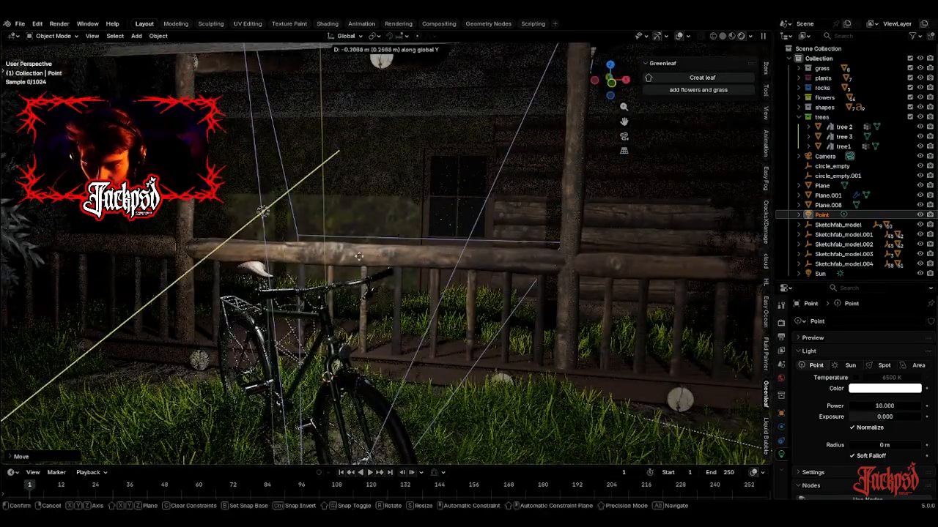
{"action": "left_click", "coordinate": [364, 300]}
{"action": "key", "text": "g"}
{"action": "key", "text": "z"}
{"action": "left_click", "coordinate": [393, 354]}
{"action": "key", "text": "g"}
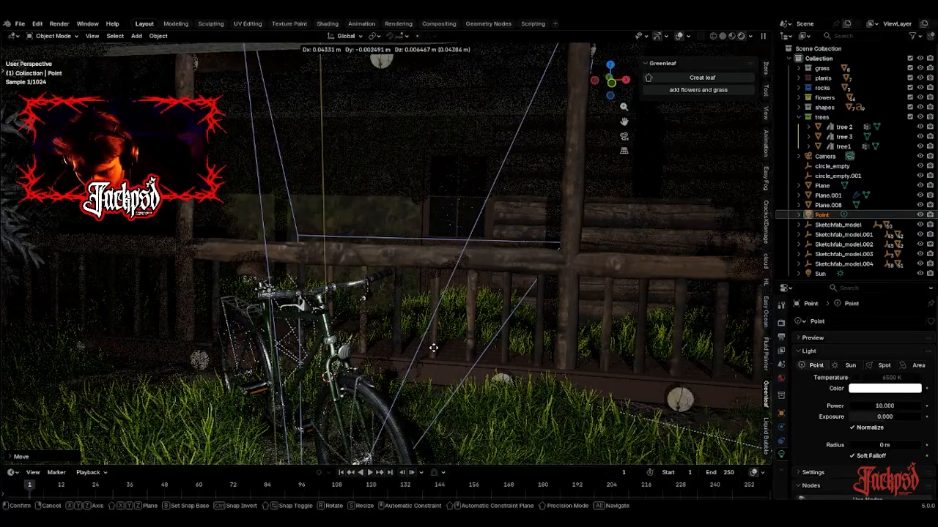
{"action": "left_click", "coordinate": [458, 343]}
Return to the camera view, reselect the point light and slide it along global X.
{"action": "left_click", "coordinate": [619, 138]}
{"action": "left_click", "coordinate": [624, 136]}
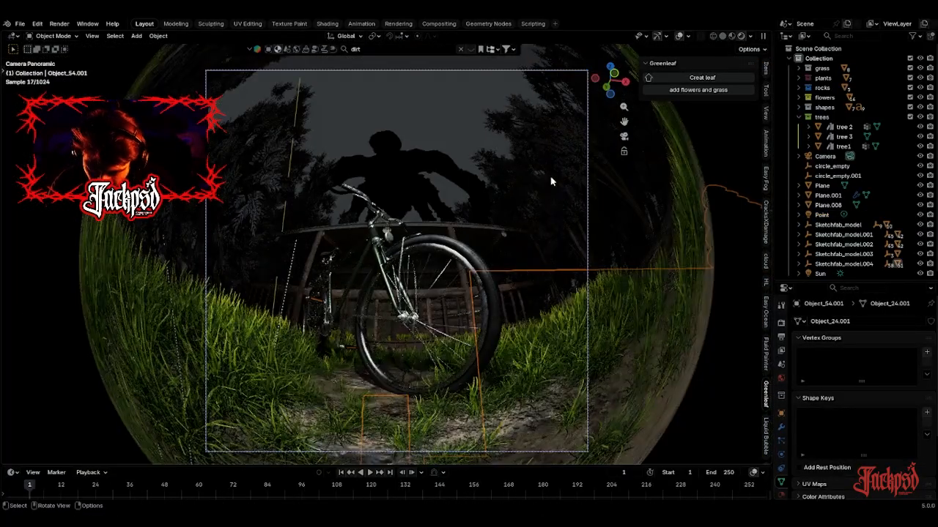
{"action": "left_click", "coordinate": [821, 215]}
{"action": "scroll", "coordinate": [471, 254], "scroll_direction": "up", "scroll_amount": 3}
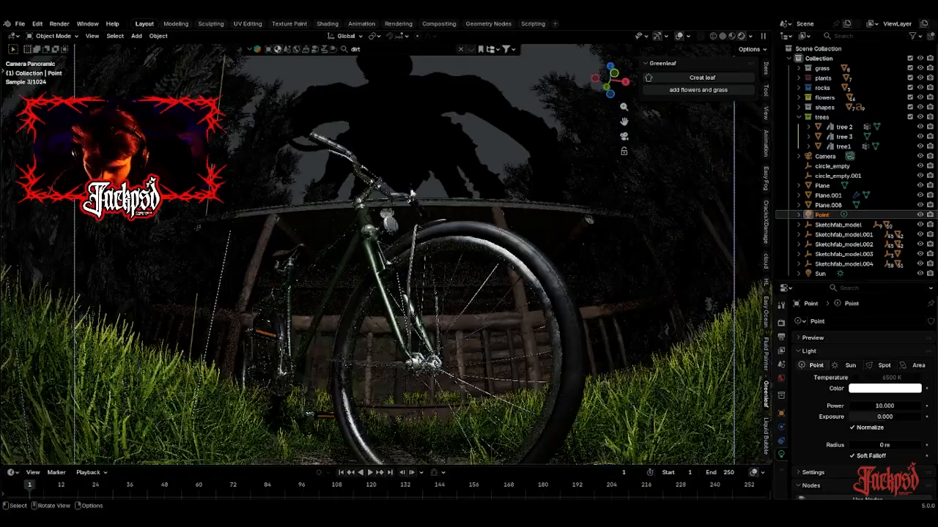
{"action": "key", "text": "g"}
{"action": "key", "text": "y"}
{"action": "key", "text": "x"}
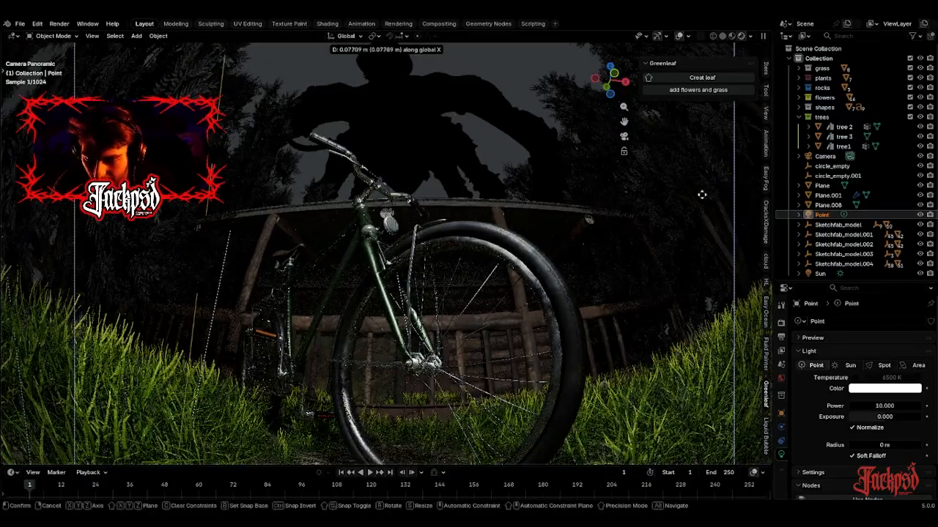
{"action": "left_click", "coordinate": [247, 178]}
{"action": "scroll", "coordinate": [597, 91], "scroll_direction": "down", "scroll_amount": 5}
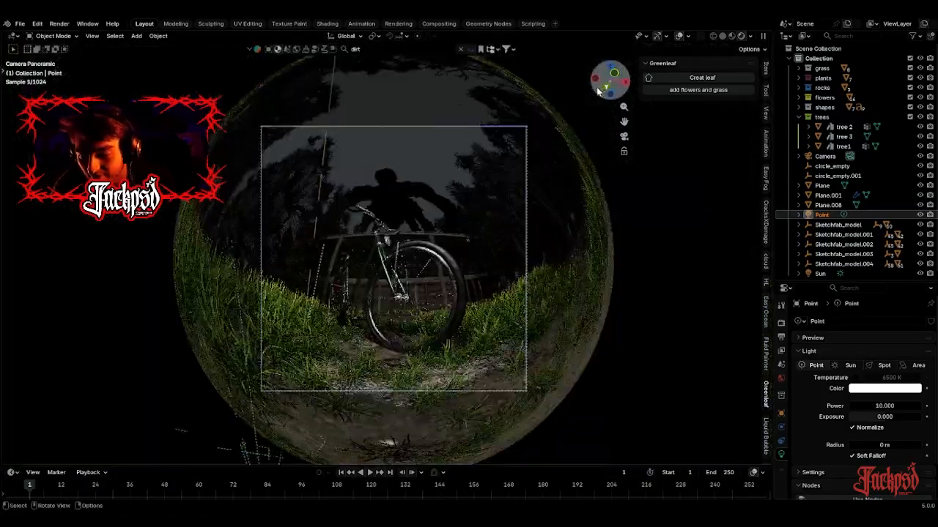
View the bicycle from outside the camera and shift the point light about 0.03 m along global X, plus a move along global Y.
{"action": "left_click_drag", "start_coordinate": [611, 80], "coordinate": [611, 104]}
{"action": "scroll", "coordinate": [475, 281], "scroll_direction": "down", "scroll_amount": 6}
{"action": "scroll", "coordinate": [473, 287], "scroll_direction": "up", "scroll_amount": 1}
{"action": "key", "text": "g"}
{"action": "key", "text": "x"}
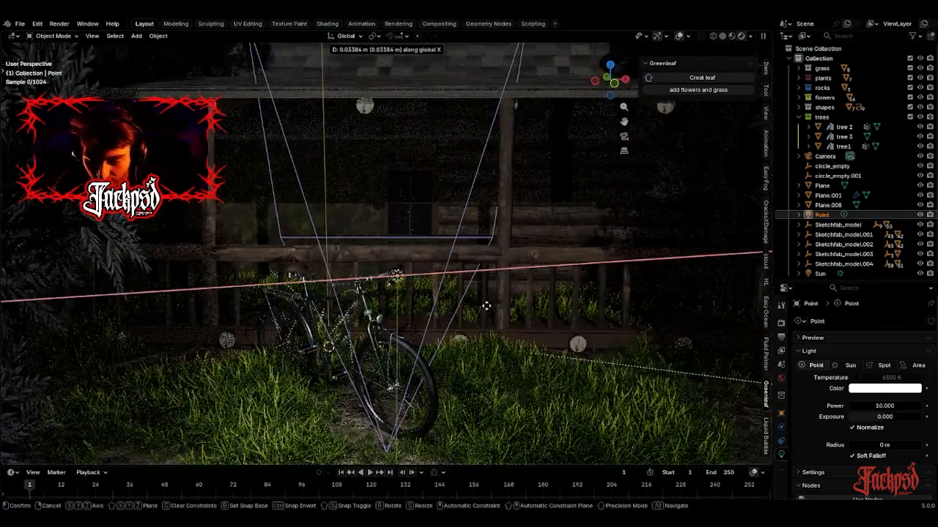
{"action": "left_click", "coordinate": [484, 312]}
{"action": "key", "text": "g"}
{"action": "key", "text": "y"}
{"action": "left_click", "coordinate": [492, 330]}
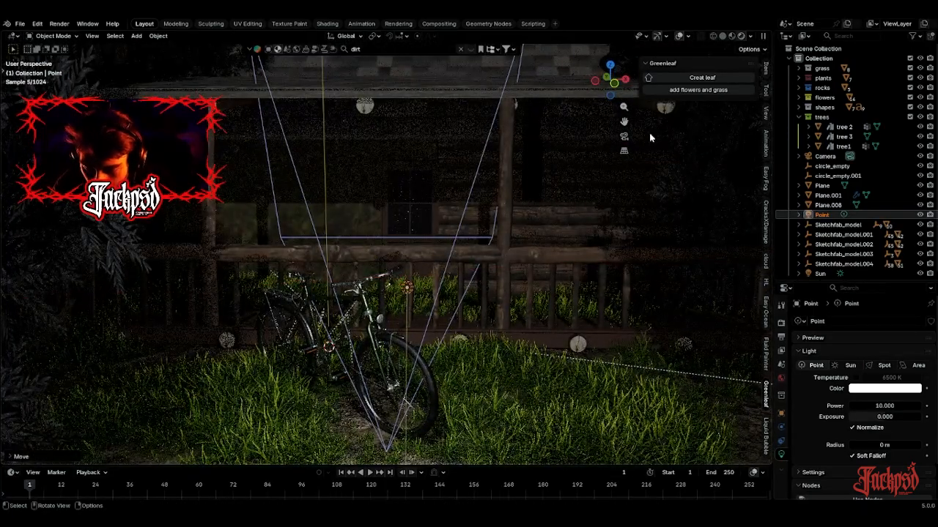
In the camera view, move the point light along global Y until it shines on the bicycle's front wheel, grass and dirt.
{"action": "left_click", "coordinate": [622, 139]}
{"action": "scroll", "coordinate": [469, 224], "scroll_direction": "up", "scroll_amount": 3}
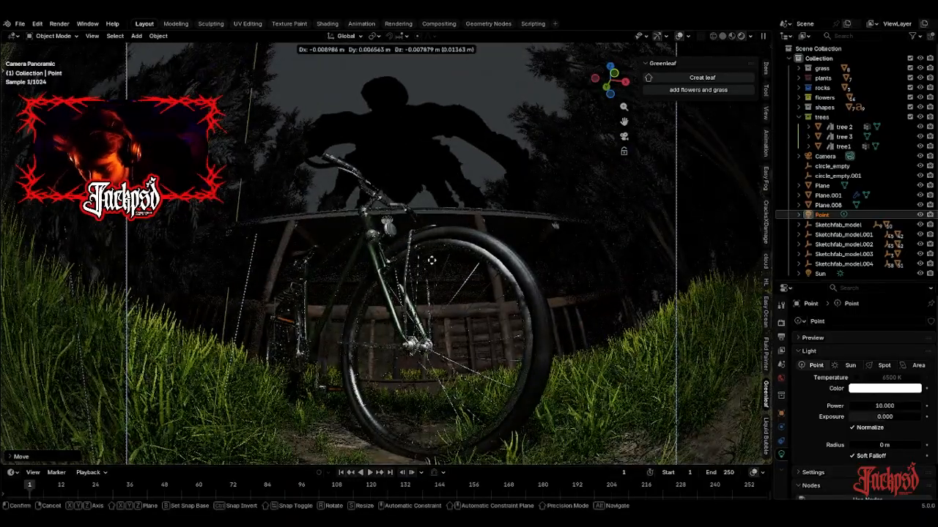
{"action": "scroll", "coordinate": [467, 197], "scroll_direction": "down", "scroll_amount": 5}
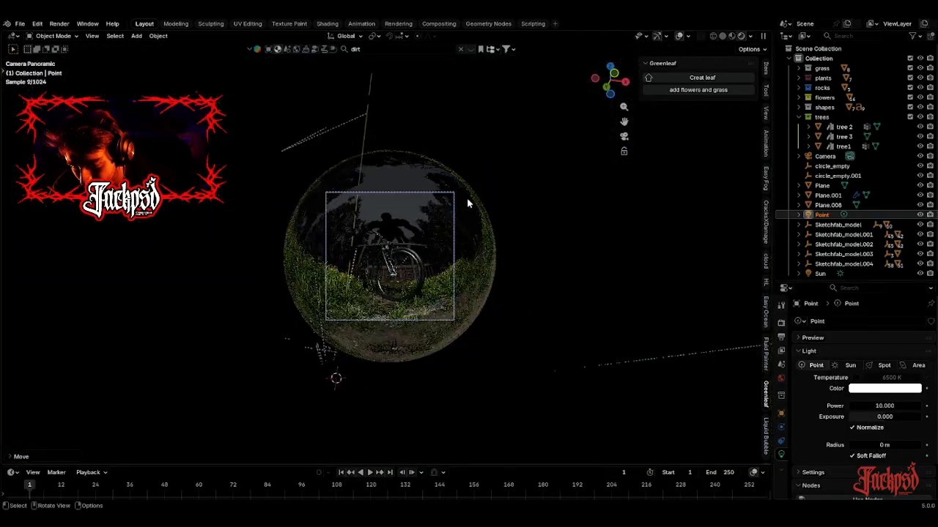
{"action": "key", "text": "g"}
{"action": "key", "text": "y"}
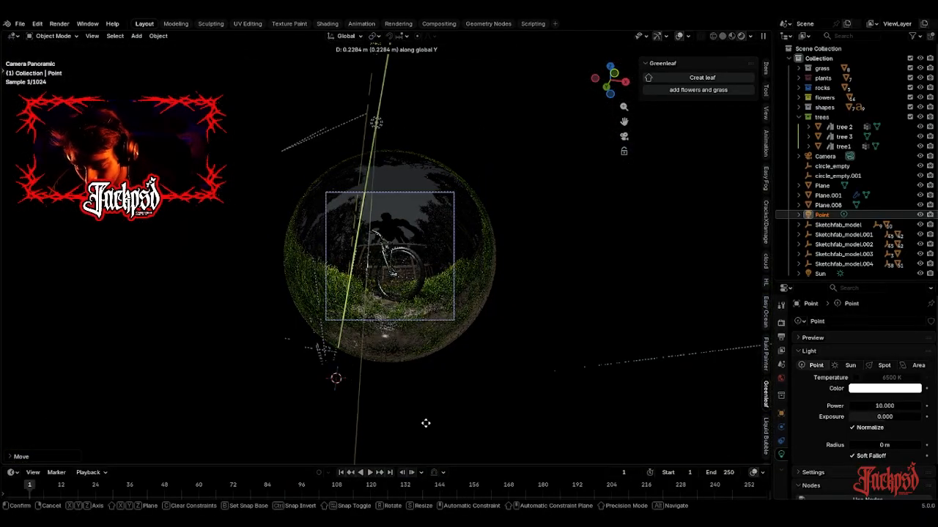
{"action": "key", "text": "y"}
{"action": "key", "text": "y"}
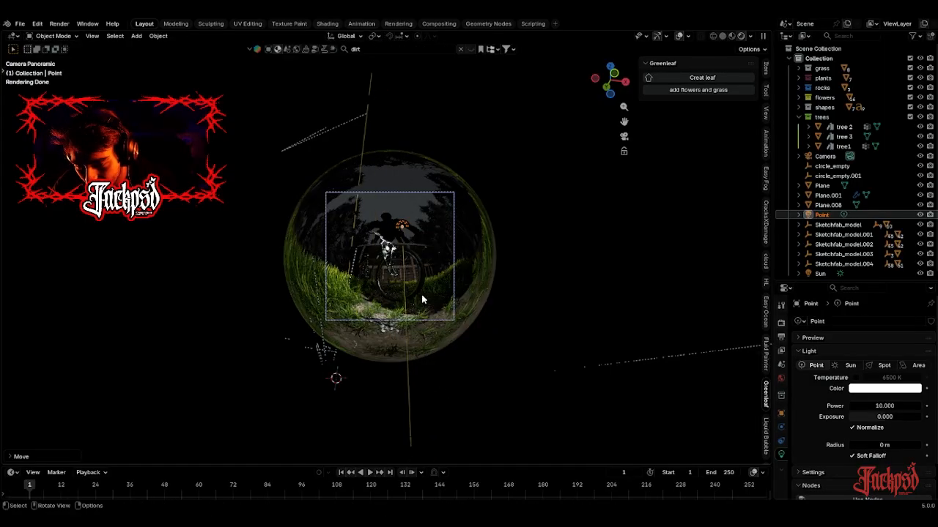
{"action": "scroll", "coordinate": [476, 271], "scroll_direction": "up", "scroll_amount": 4}
{"action": "left_click", "coordinate": [476, 260]}
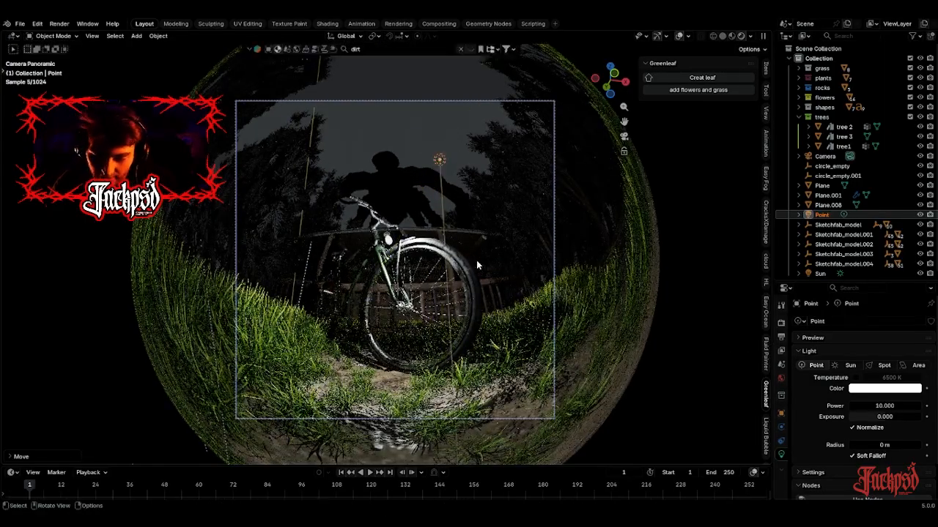
Duplicate the point light and shift the copy about 0.12 m along negative global X, checking the lighting without overlays.
{"action": "left_click", "coordinate": [679, 35]}
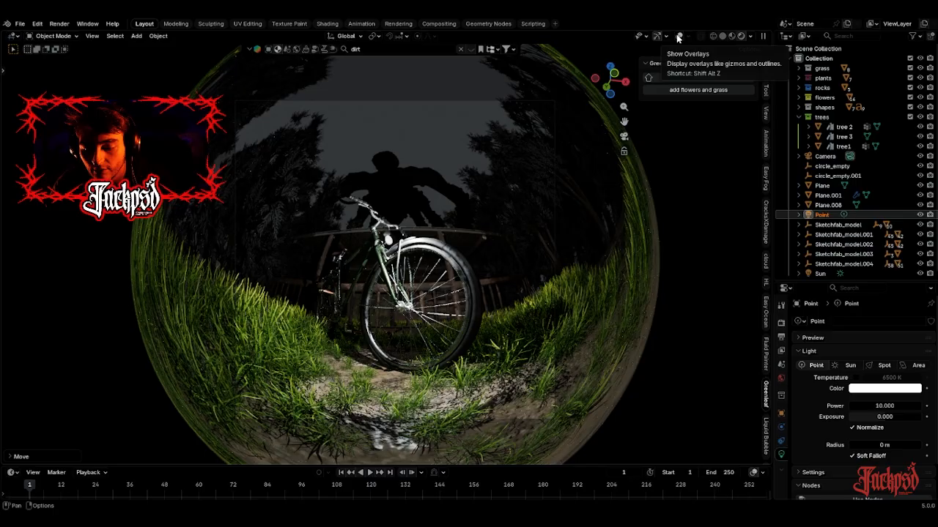
{"action": "key", "text": "shift+d"}
{"action": "key", "text": "x"}
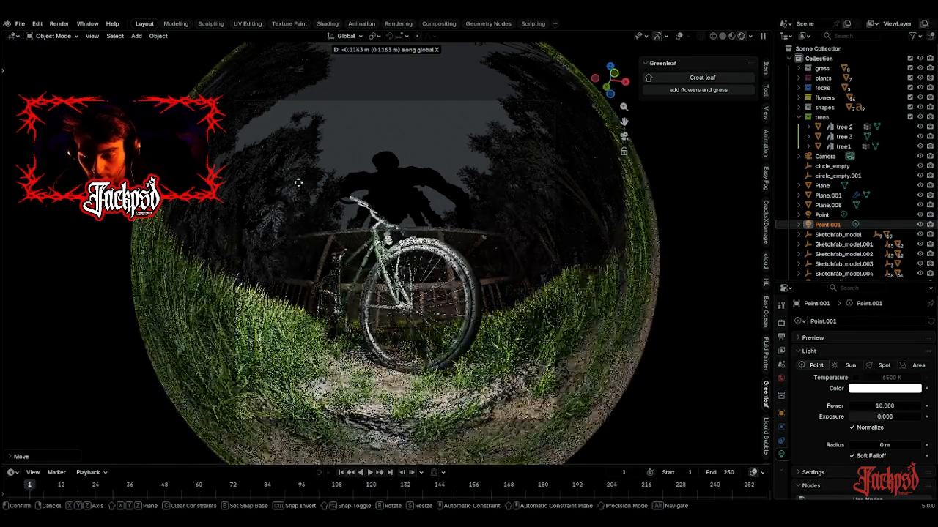
{"action": "left_click", "coordinate": [297, 182]}
{"action": "left_click", "coordinate": [679, 36]}
Adjust the duplicated light along the global axes to light the bicycle and the nearby grass.
{"action": "key", "text": "g"}
{"action": "key", "text": "z"}
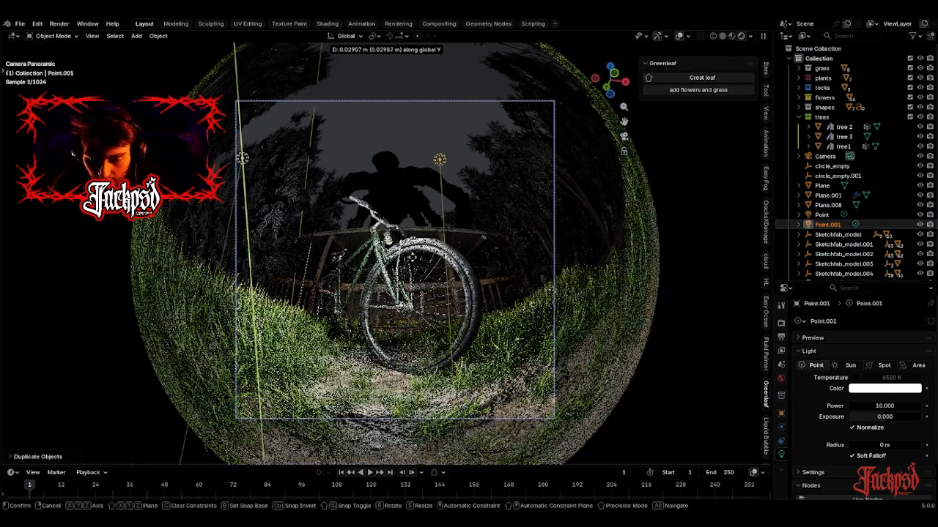
{"action": "left_click", "coordinate": [526, 422]}
{"action": "key", "text": "g"}
{"action": "key", "text": "x"}
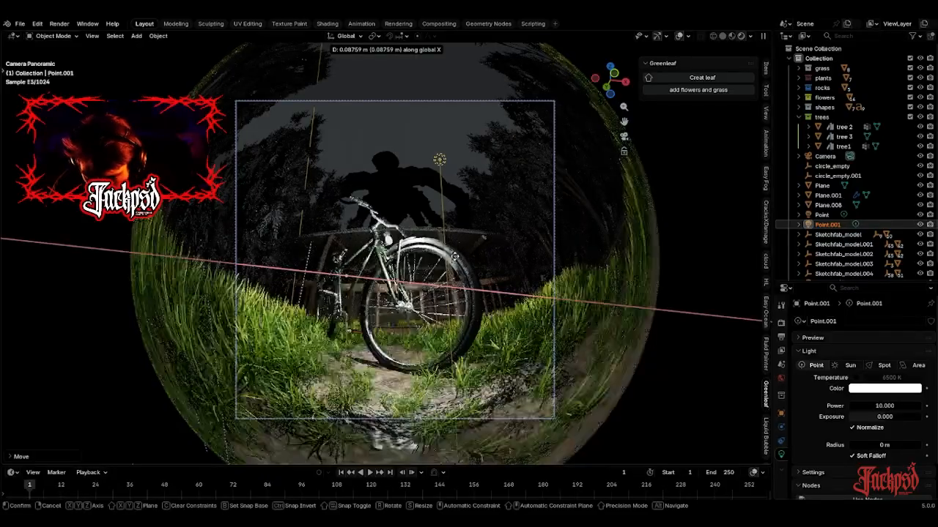
{"action": "key", "text": "y"}
{"action": "left_click", "coordinate": [410, 197]}
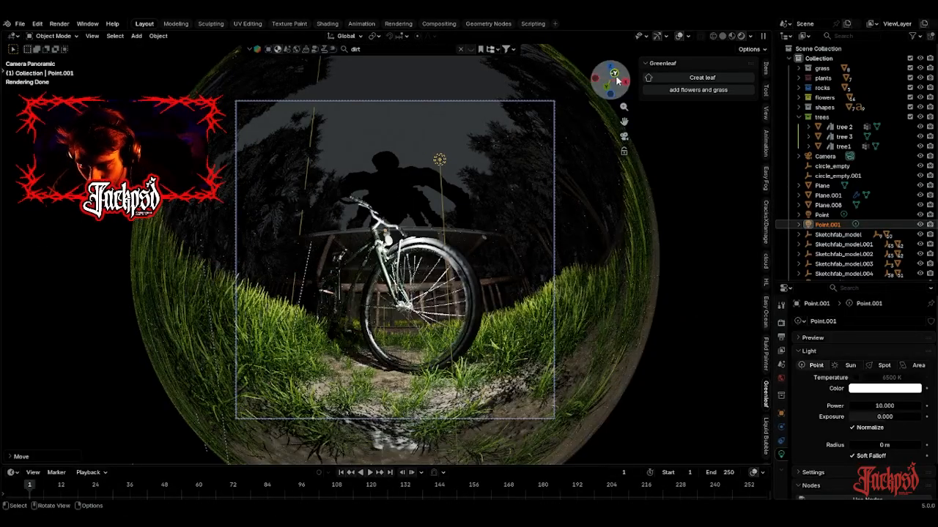
Look down on the bicycle from outside the camera and shift the duplicated light along global Y.
{"action": "left_click_drag", "start_coordinate": [615, 80], "coordinate": [614, 110]}
{"action": "scroll", "coordinate": [519, 265], "scroll_direction": "down", "scroll_amount": 4}
{"action": "scroll", "coordinate": [520, 265], "scroll_direction": "up", "scroll_amount": 3}
{"action": "key", "text": "g"}
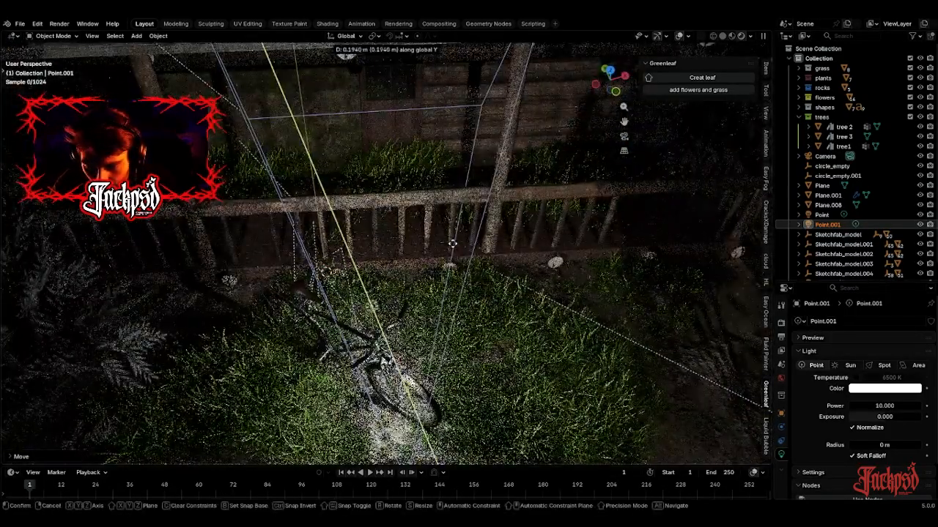
{"action": "key", "text": "x"}
{"action": "key", "text": "z"}
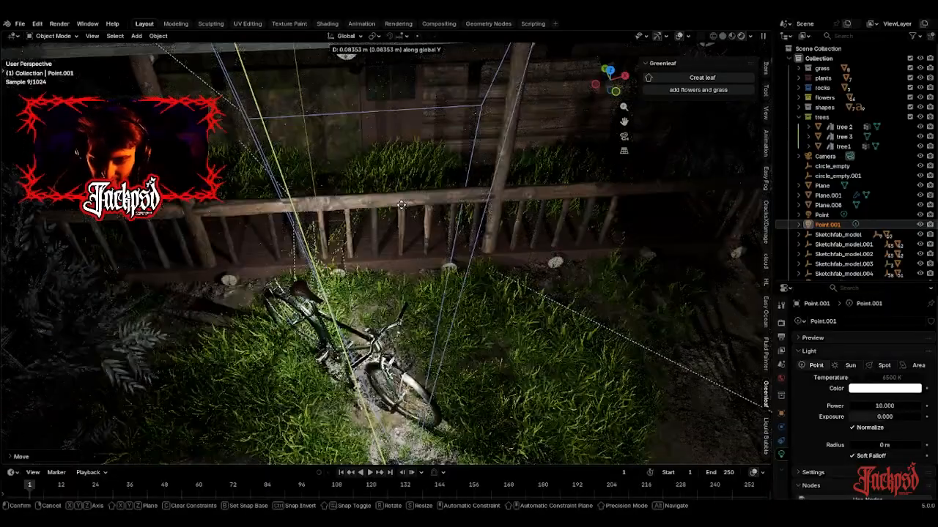
{"action": "left_click", "coordinate": [398, 186]}
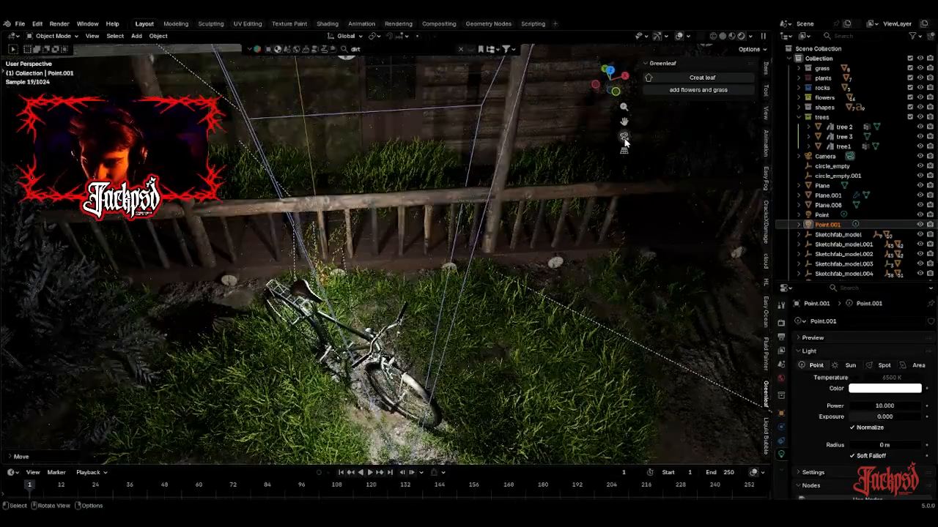
In the camera view, move the duplicated light freely to the rear side of the bicycle and nudge it into place.
{"action": "left_click", "coordinate": [623, 137]}
{"action": "key", "text": "g"}
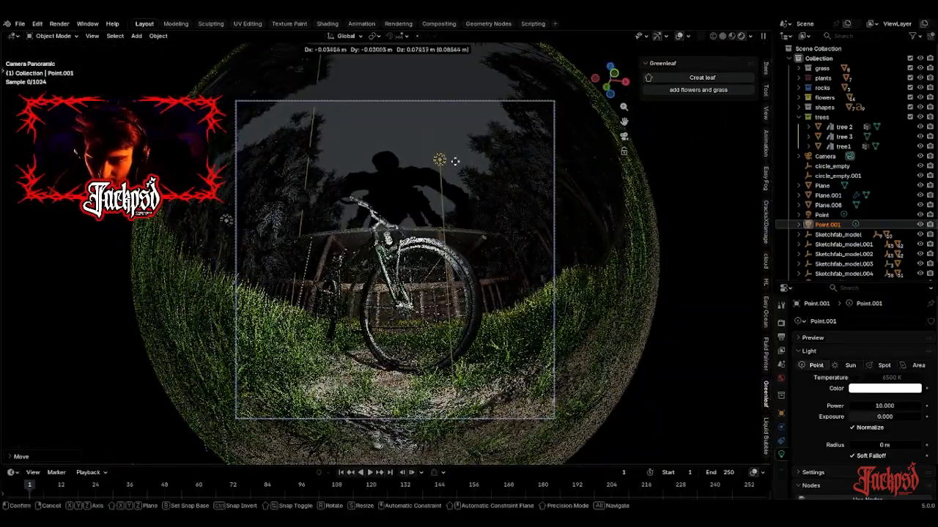
{"action": "left_click", "coordinate": [504, 153]}
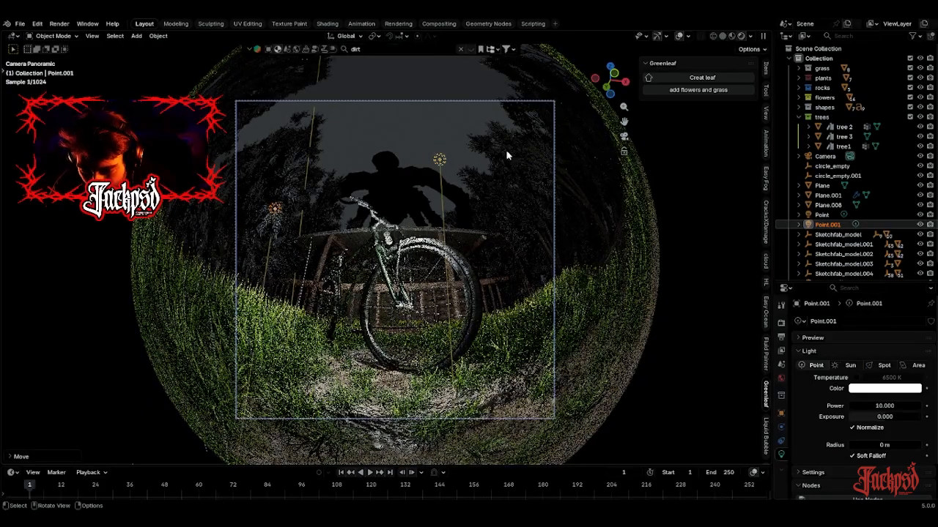
{"action": "scroll", "coordinate": [506, 153], "scroll_direction": "up", "scroll_amount": 3}
{"action": "key", "text": "g"}
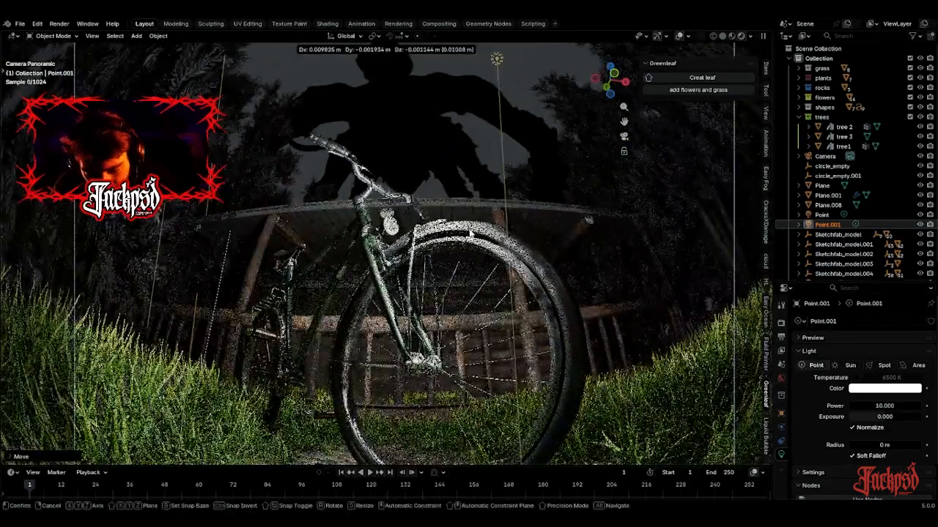
{"action": "left_click", "coordinate": [471, 233]}
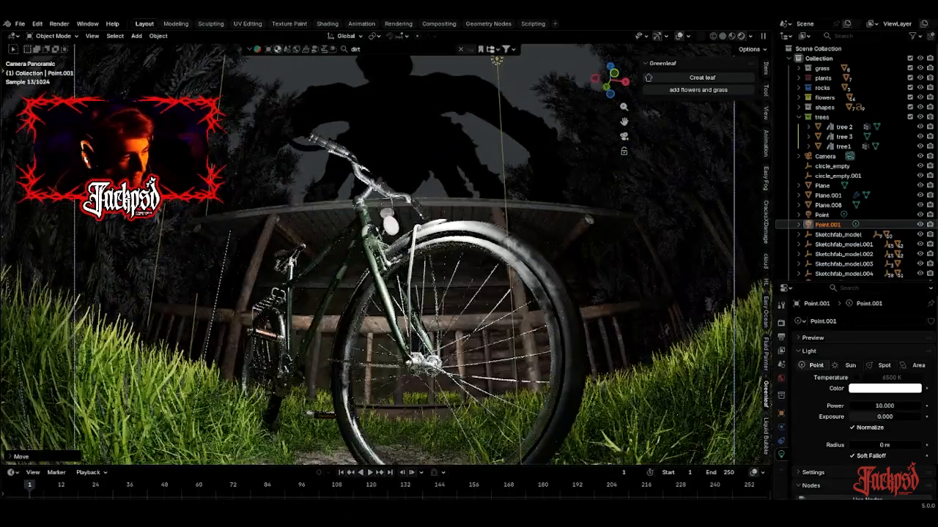
Hide the overlays and examine how the two point lights illuminate the bicycle, grass and house.
{"action": "scroll", "coordinate": [523, 125], "scroll_direction": "down", "scroll_amount": 5}
{"action": "left_click", "coordinate": [437, 101]}
{"action": "scroll", "coordinate": [467, 133], "scroll_direction": "up", "scroll_amount": 3}
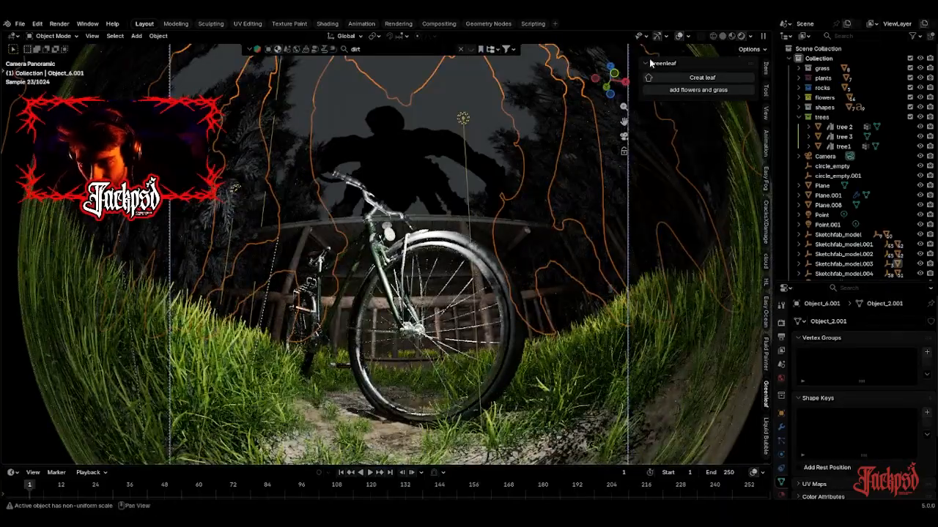
{"action": "left_click", "coordinate": [679, 36]}
{"action": "scroll", "coordinate": [538, 151], "scroll_direction": "up", "scroll_amount": 3}
{"action": "scroll", "coordinate": [539, 150], "scroll_direction": "down", "scroll_amount": 3}
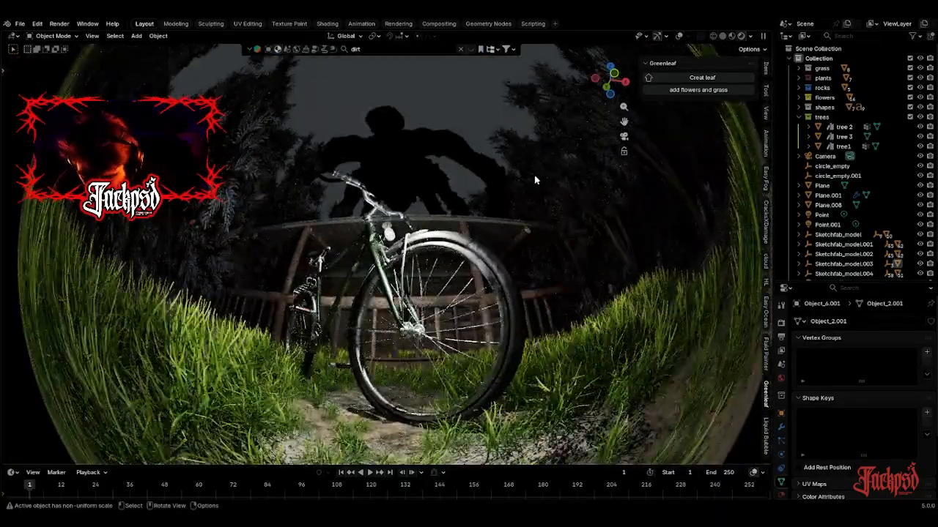
{"action": "scroll", "coordinate": [535, 180], "scroll_direction": "down", "scroll_amount": 5}
{"action": "scroll", "coordinate": [608, 173], "scroll_direction": "up", "scroll_amount": 4}
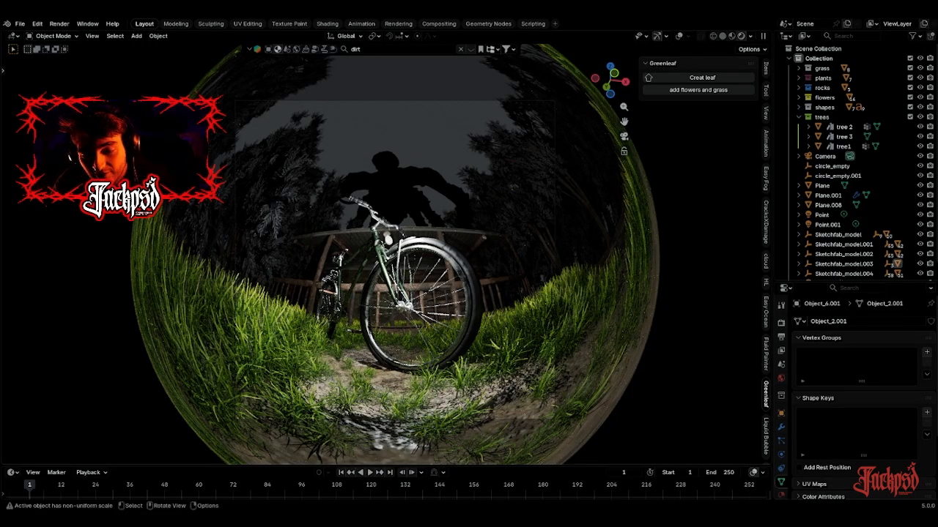
Paste the copied dead-tree forest into the scene and move it into the background behind the bicycle.
{"action": "key", "text": "ctrl+v"}
{"action": "key", "text": "g"}
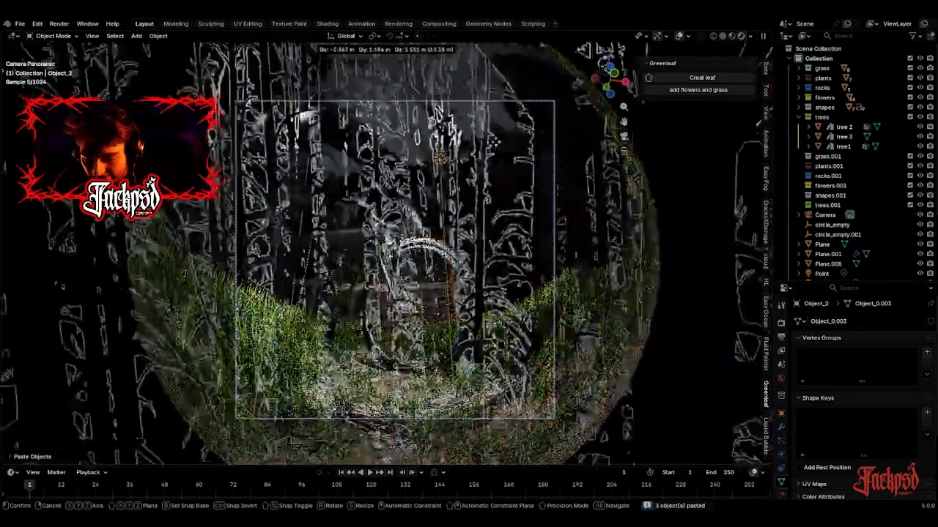
{"action": "right_click", "coordinate": [540, 128]}
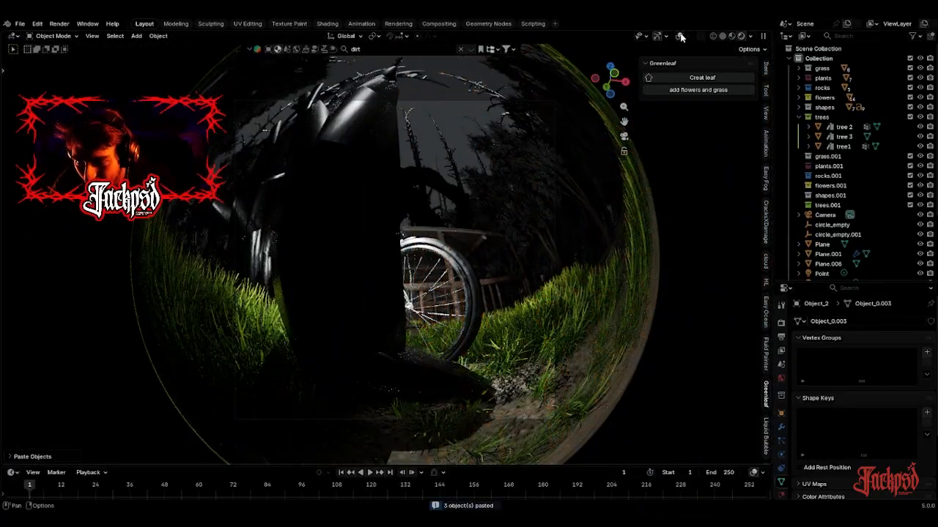
{"action": "key", "text": "g"}
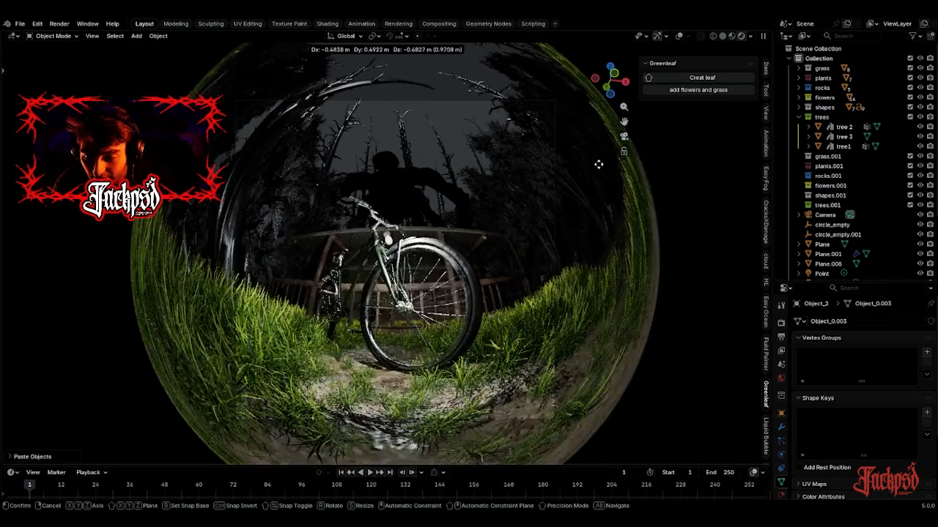
{"action": "left_click", "coordinate": [589, 164]}
Shift the dead-tree forest along the global horizontal axes and rotate it about global Z.
{"action": "key", "text": "g"}
{"action": "key", "text": "y"}
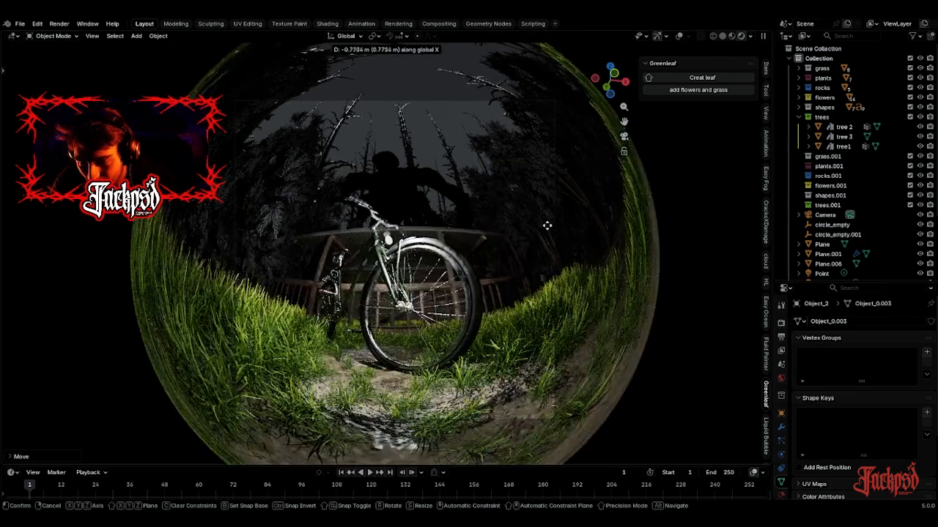
{"action": "left_click", "coordinate": [549, 224]}
{"action": "key", "text": "r"}
{"action": "key", "text": "z"}
{"action": "left_click", "coordinate": [568, 165]}
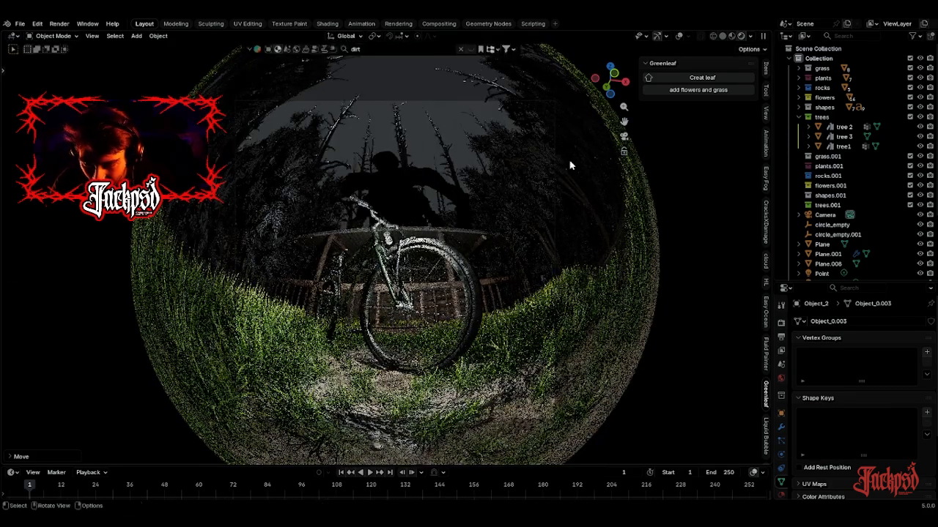
Adjust the forest's height along global Z and reposition it horizontally around the giant figure.
{"action": "key", "text": "g"}
{"action": "key", "text": "z"}
{"action": "left_click", "coordinate": [565, 206]}
{"action": "key", "text": "g"}
{"action": "key", "text": "y"}
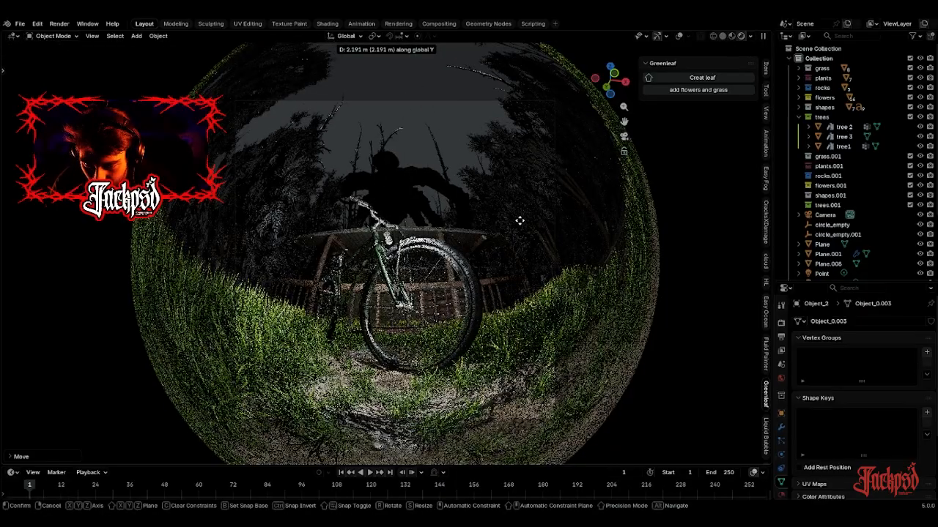
{"action": "key", "text": "x"}
{"action": "left_click", "coordinate": [538, 224]}
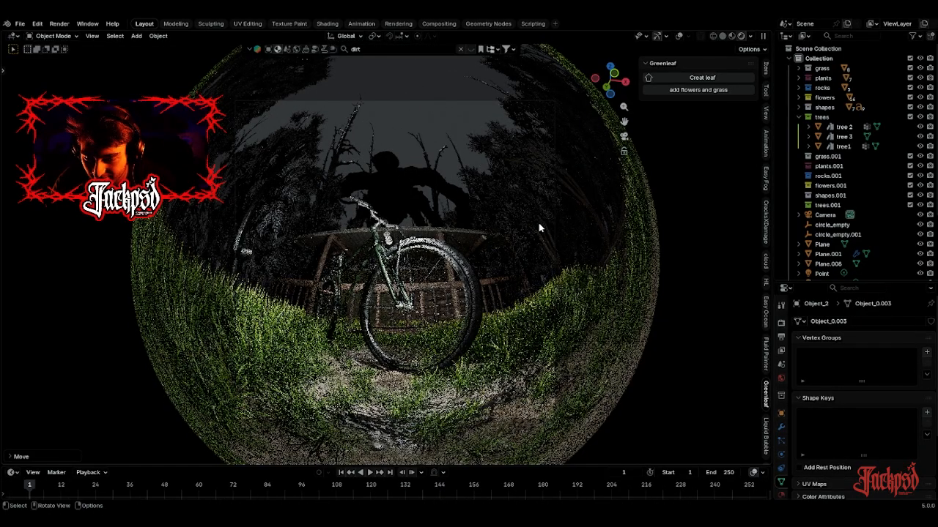
Shift the dead-tree forest along global X and turn it about global Z to rearrange the trunks behind the figure.
{"action": "key", "text": "g"}
{"action": "key", "text": "x"}
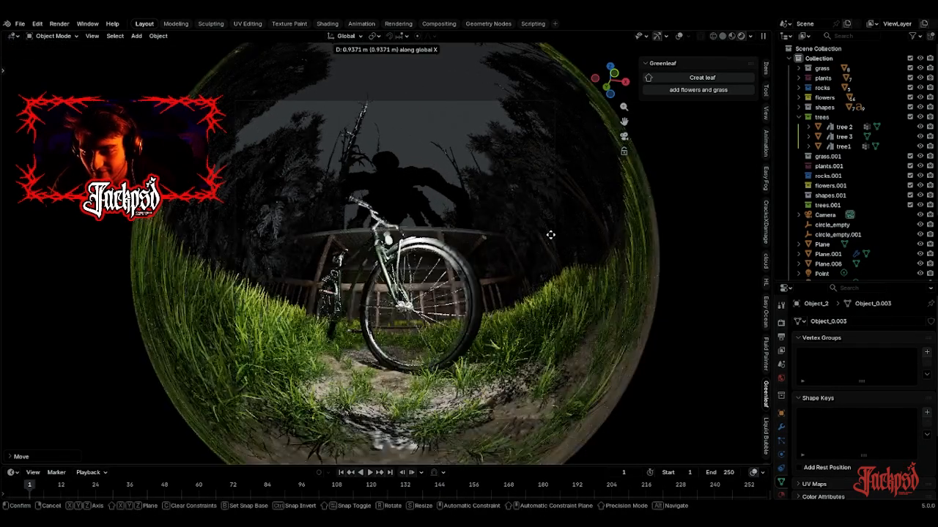
{"action": "key", "text": "r"}
{"action": "key", "text": "z"}
{"action": "left_click", "coordinate": [566, 200]}
Turn the dead trees about global Z again and push them farther back along global Y.
{"action": "key", "text": "g"}
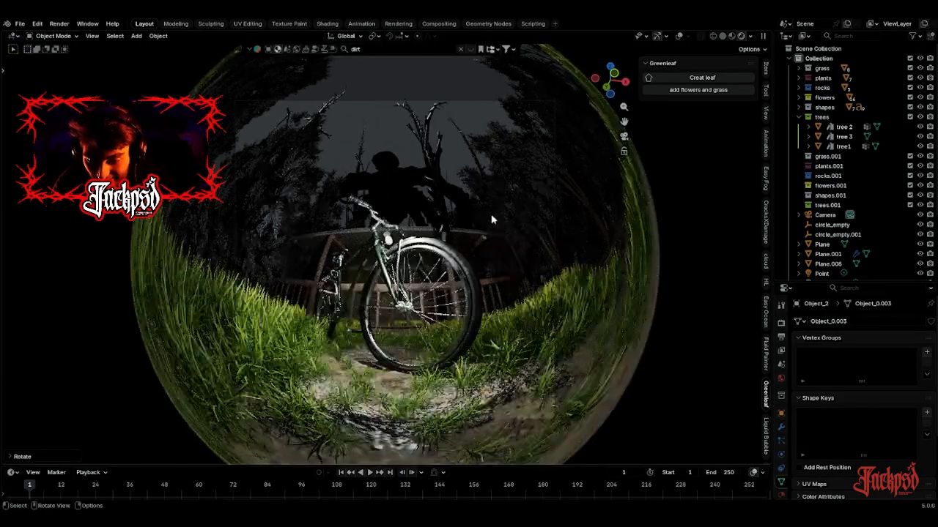
{"action": "key", "text": "r"}
{"action": "key", "text": "z"}
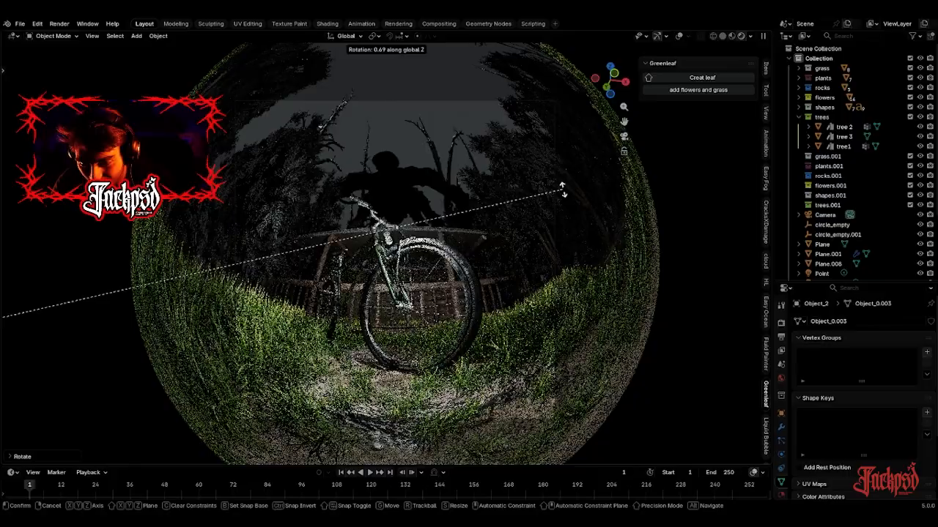
{"action": "key", "text": "g"}
{"action": "key", "text": "y"}
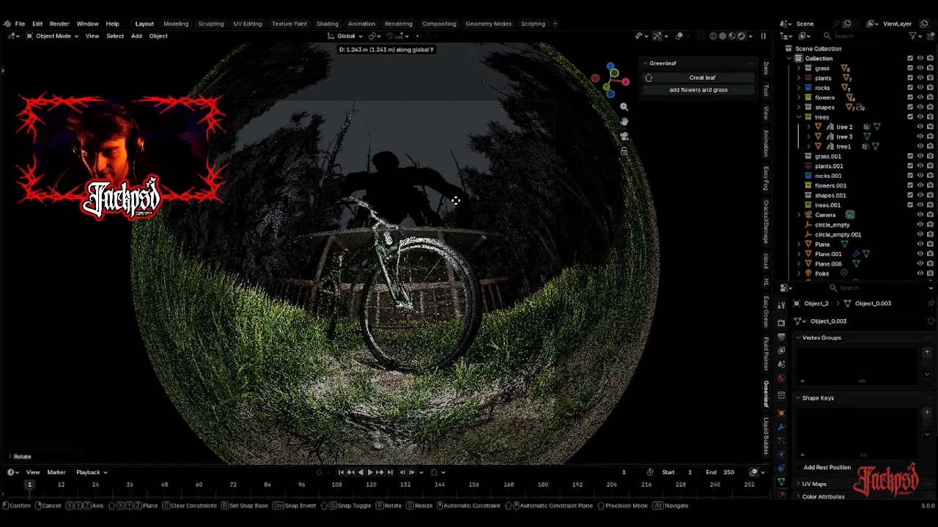
{"action": "left_click", "coordinate": [457, 205]}
Move the dead-tree forest along global X, tilt it about global Y, and fine-tune its position freely.
{"action": "key", "text": "g"}
{"action": "key", "text": "x"}
{"action": "left_click", "coordinate": [602, 199]}
{"action": "key", "text": "r"}
{"action": "key", "text": "y"}
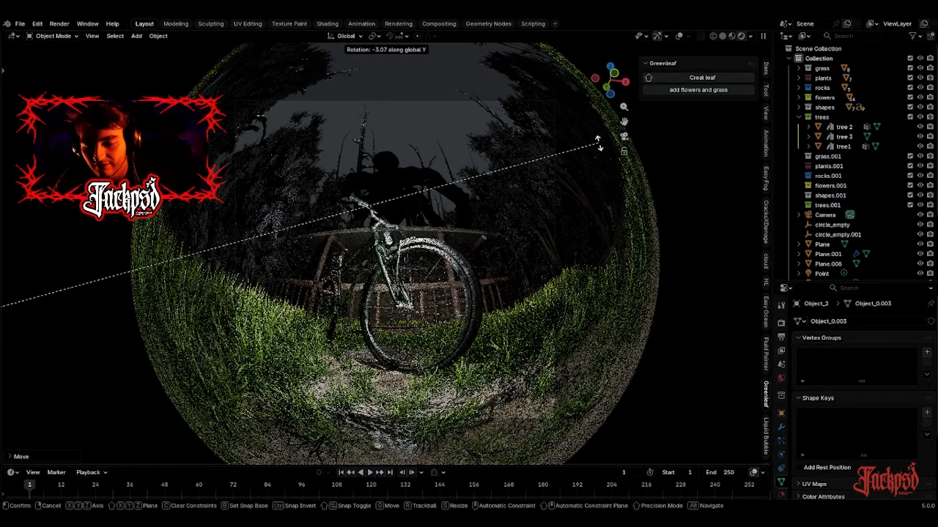
{"action": "left_click", "coordinate": [576, 166]}
{"action": "key", "text": "g"}
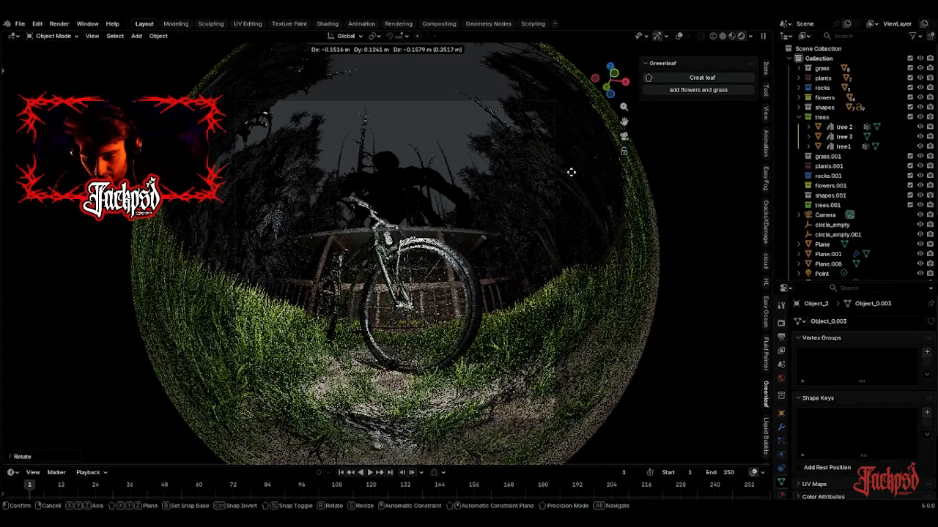
{"action": "left_click", "coordinate": [364, 182]}
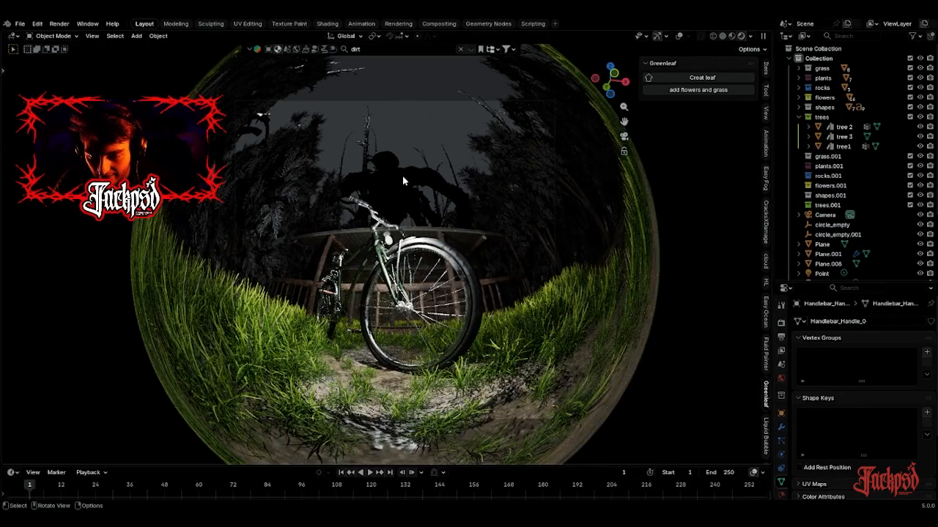
Select the giant figure with the overlays briefly shown, and adjust its size and position behind the house.
{"action": "left_click", "coordinate": [679, 36]}
{"action": "left_click", "coordinate": [419, 133]}
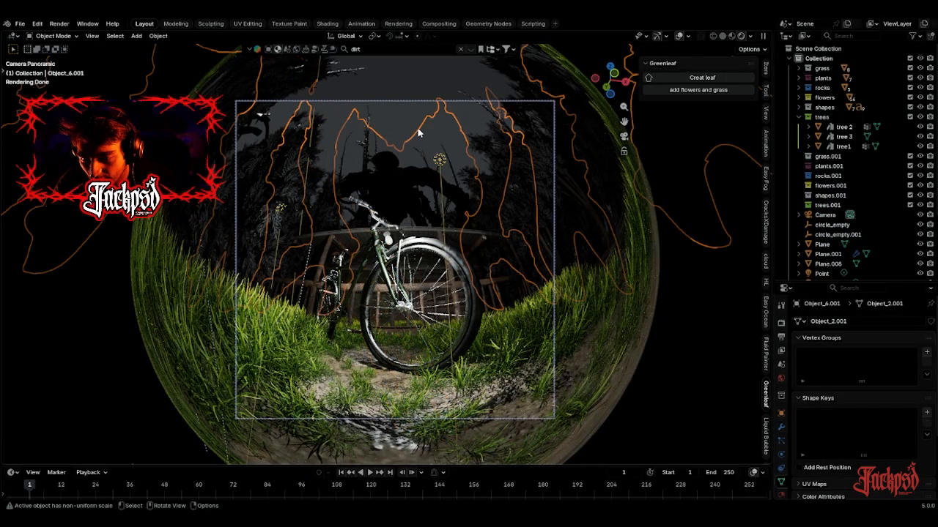
{"action": "left_click", "coordinate": [679, 37]}
{"action": "key", "text": "s"}
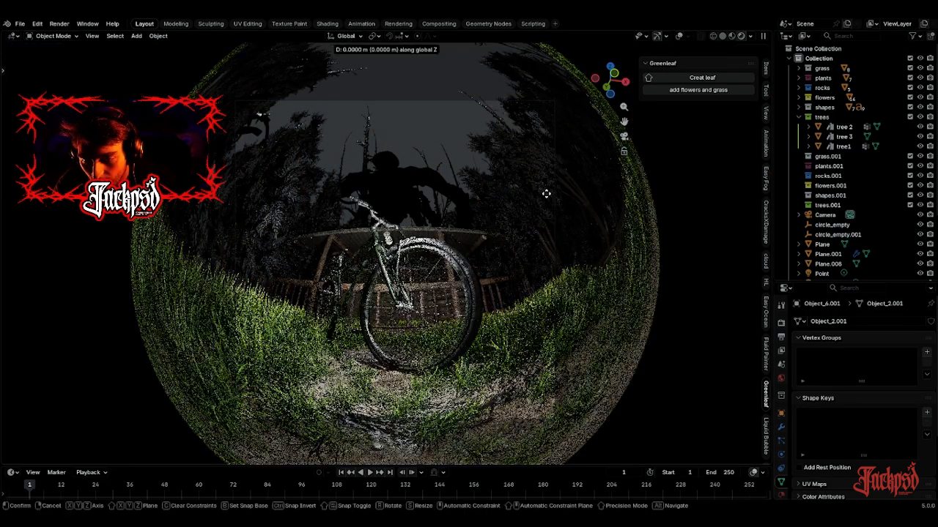
{"action": "left_click", "coordinate": [615, 303]}
{"action": "key", "text": "g"}
{"action": "left_click", "coordinate": [522, 206]}
Tilt the giant figure with a free trackball rotation and resize it.
{"action": "key", "text": "r"}
{"action": "key", "text": "r"}
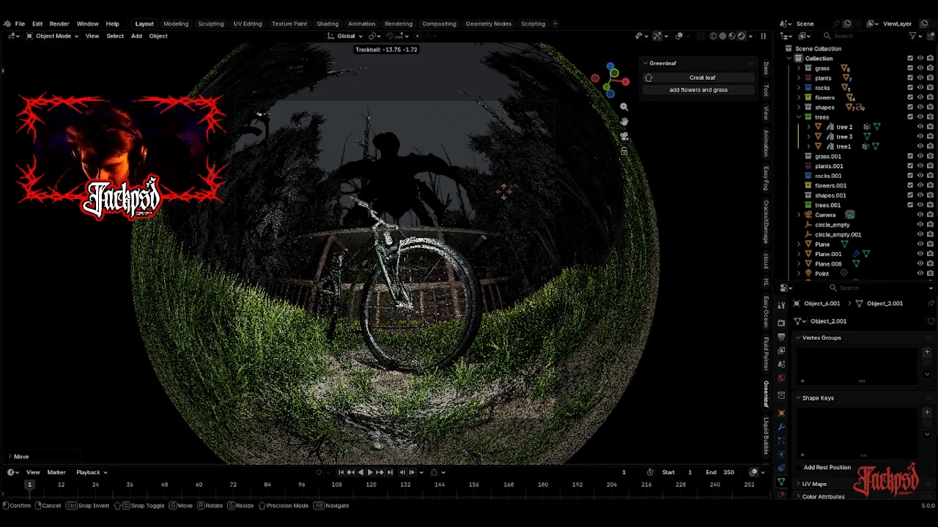
{"action": "left_click", "coordinate": [502, 192]}
{"action": "key", "text": "s"}
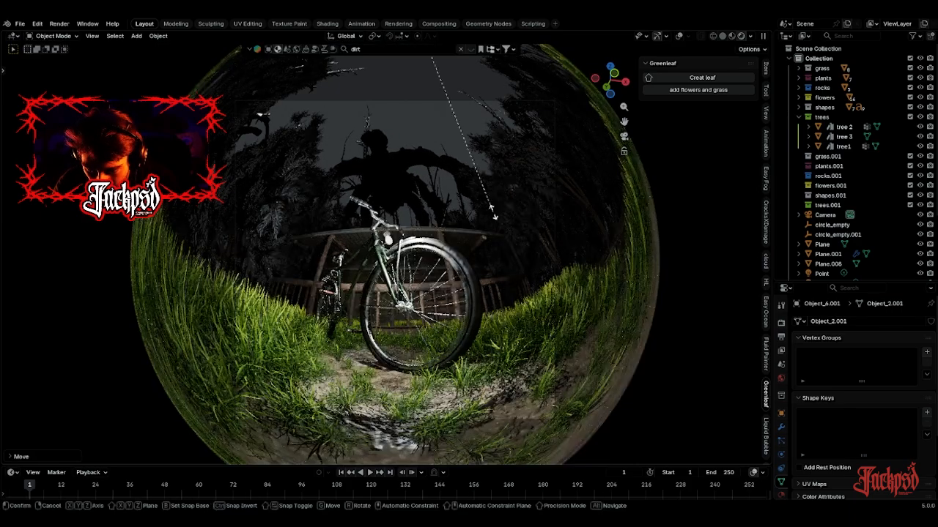
{"action": "left_click", "coordinate": [524, 274]}
Refine the giant figure's tilt with another trackball rotation and nudge it into place above the house.
{"action": "key", "text": "r"}
{"action": "key", "text": "r"}
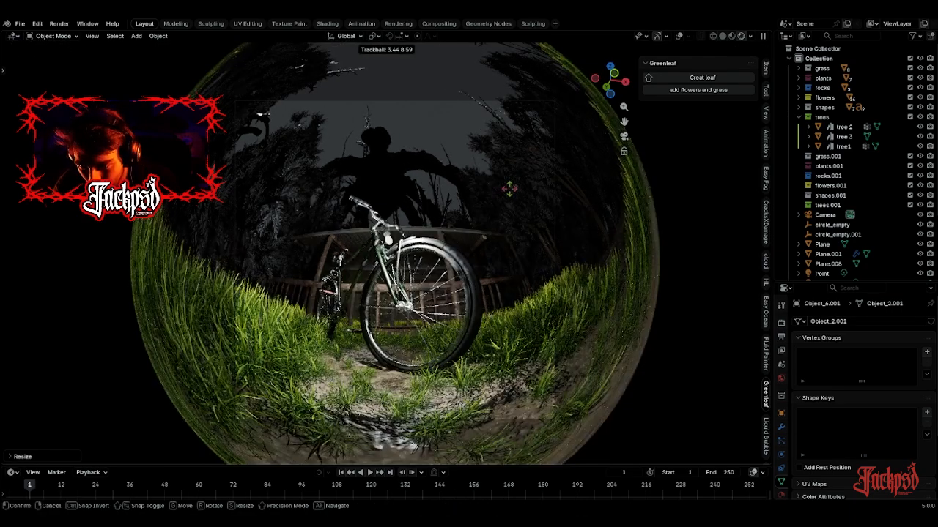
{"action": "left_click", "coordinate": [508, 189]}
{"action": "key", "text": "g"}
{"action": "left_click", "coordinate": [513, 195]}
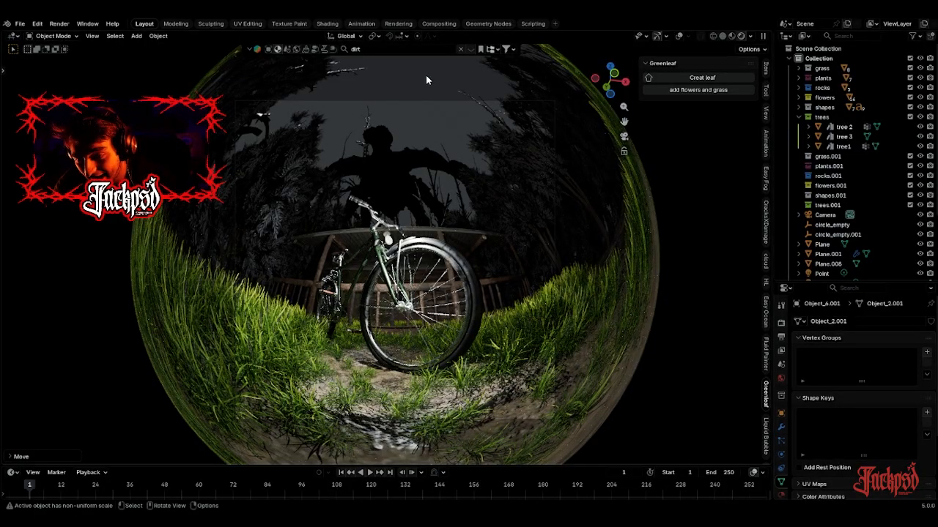
Collapse the Greenleaf settings, narrow the sidebar, and add a cube around the scene as an Easy Fog volume.
{"action": "left_click", "coordinate": [647, 65]}
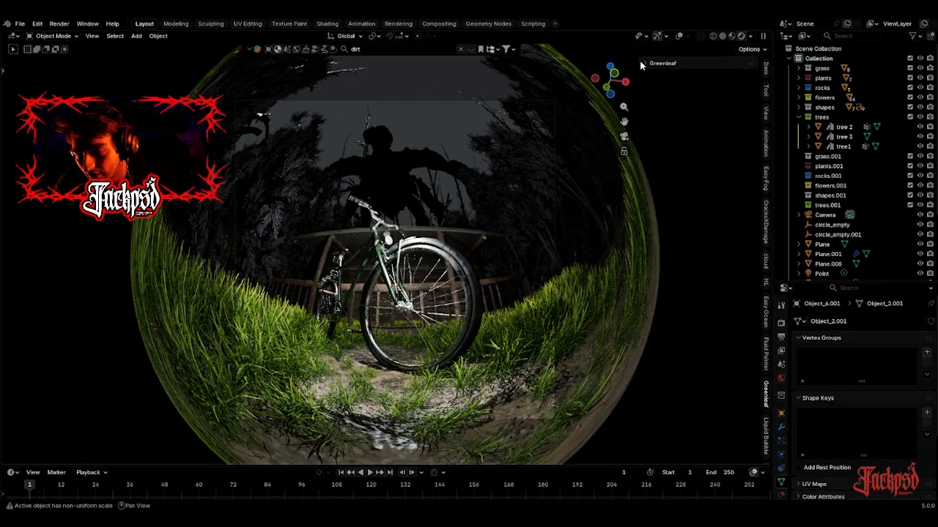
{"action": "left_click_drag", "start_coordinate": [634, 64], "coordinate": [707, 65]}
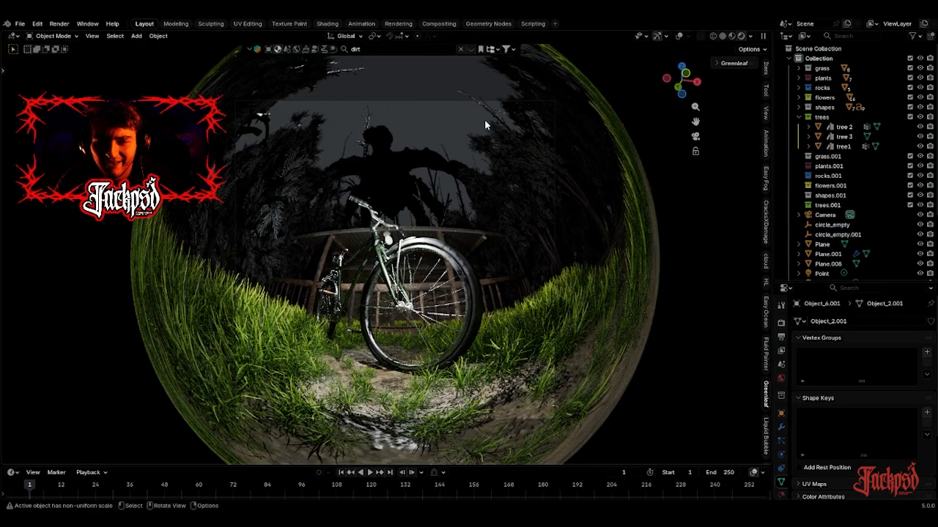
{"action": "key", "text": "shift+a"}
{"action": "mouse_move", "coordinate": [431, 56]}
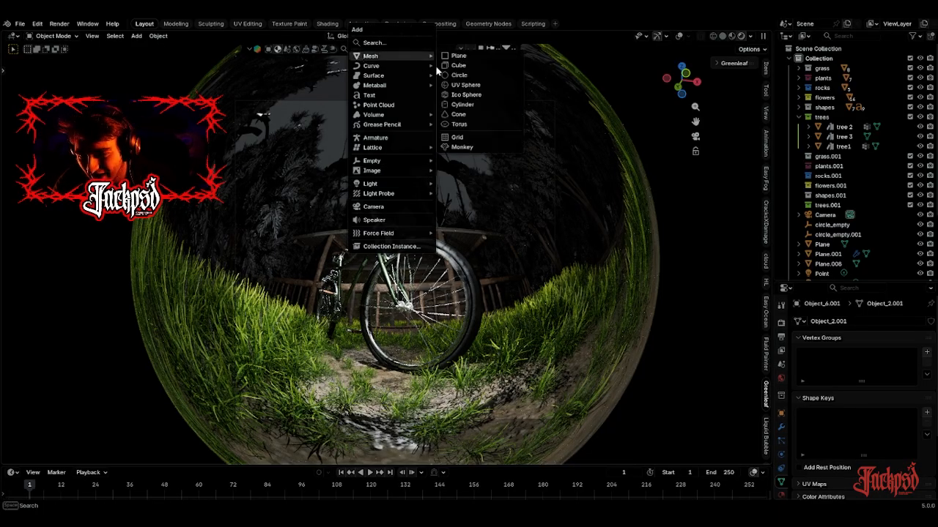
{"action": "left_click", "coordinate": [455, 65]}
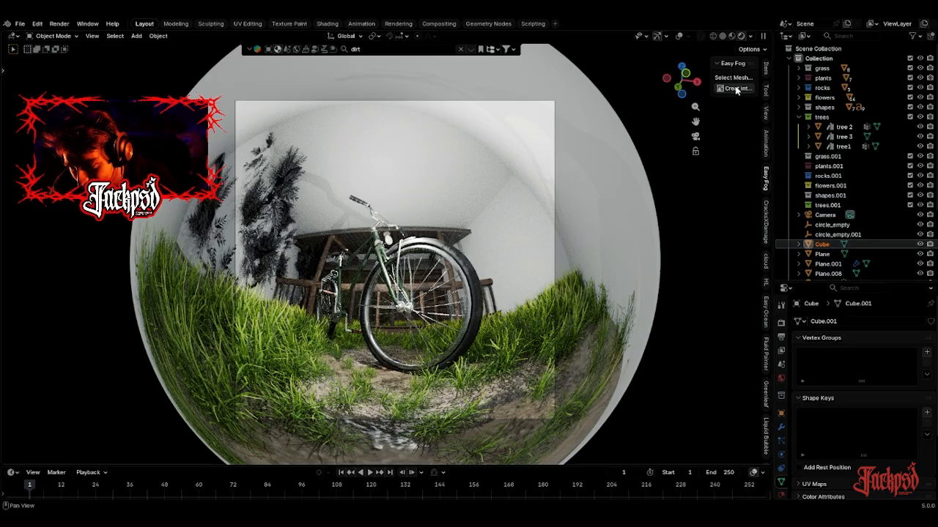
{"action": "left_click", "coordinate": [737, 89]}
{"action": "left_click", "coordinate": [738, 174]}
Rotate the fog cube freely, reposition it around the bicycle, and turn it about global Y.
{"action": "key", "text": "r"}
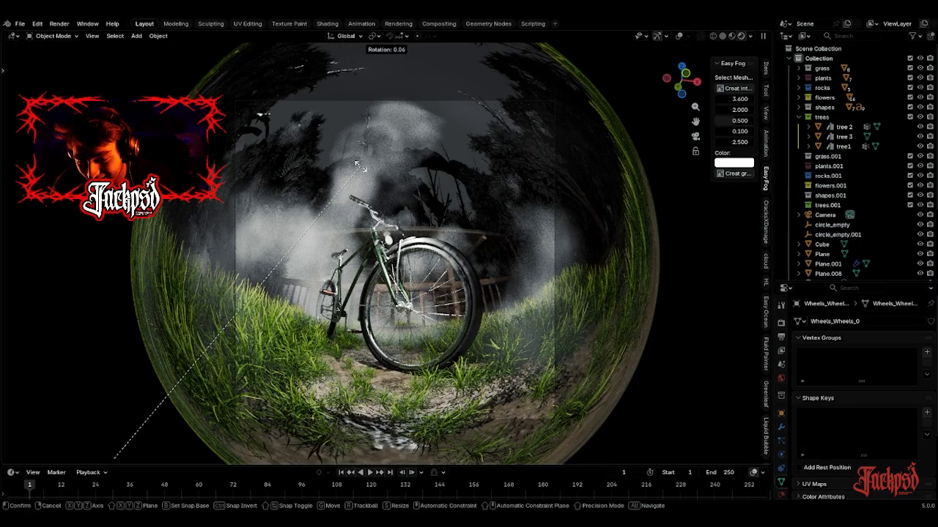
{"action": "key", "text": "r"}
{"action": "left_click", "coordinate": [357, 162]}
{"action": "key", "text": "g"}
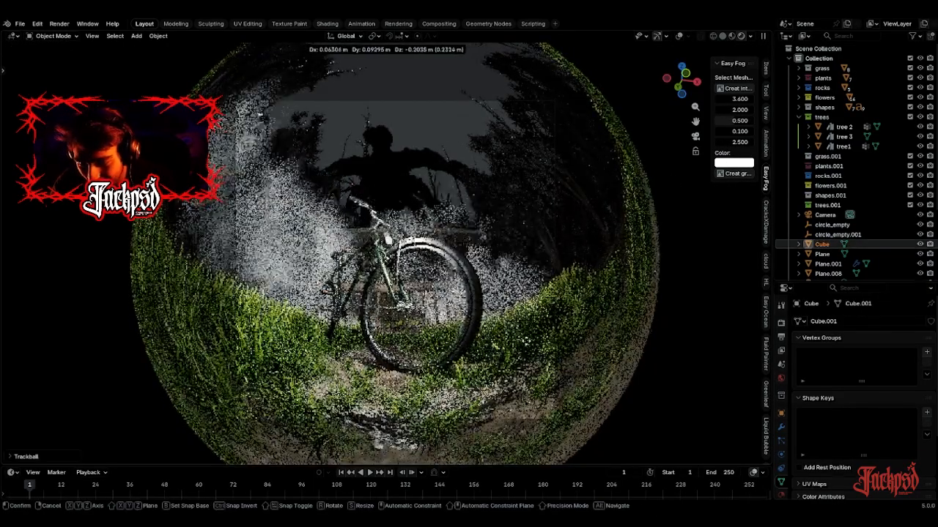
{"action": "left_click", "coordinate": [638, 245]}
{"action": "key", "text": "r"}
{"action": "key", "text": "y"}
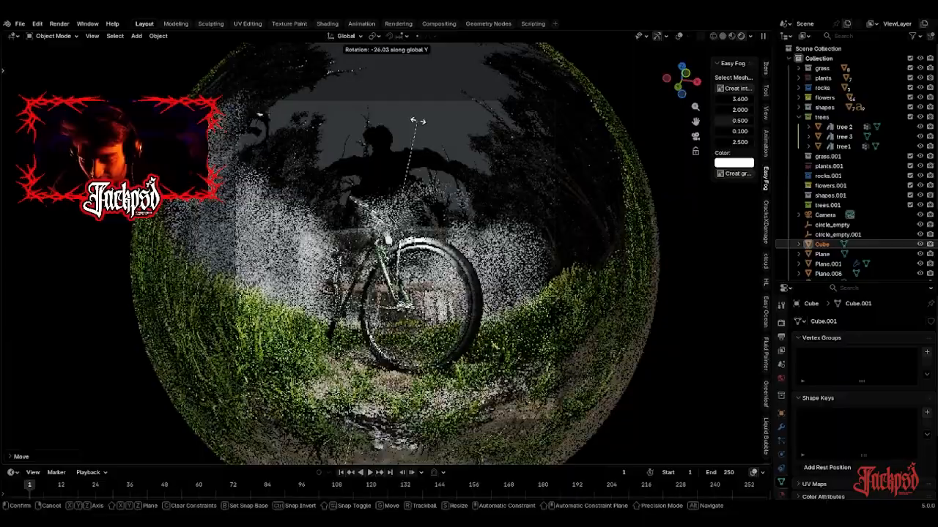
{"action": "left_click", "coordinate": [575, 170]}
Color the fog red, and resize and reposition the fog cube behind the bicycle.
{"action": "left_click", "coordinate": [734, 163]}
{"action": "left_click_drag", "start_coordinate": [752, 233], "coordinate": [757, 249]}
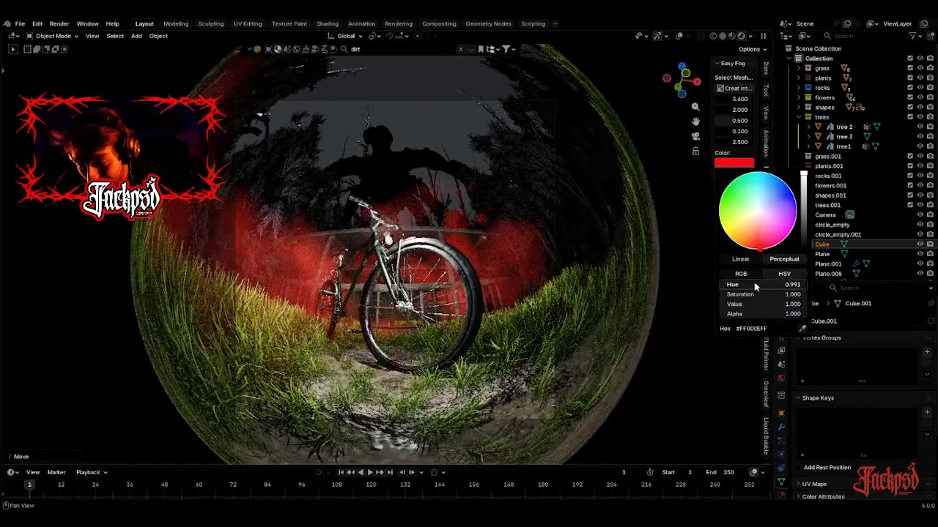
{"action": "key", "text": "s"}
{"action": "left_click", "coordinate": [499, 233]}
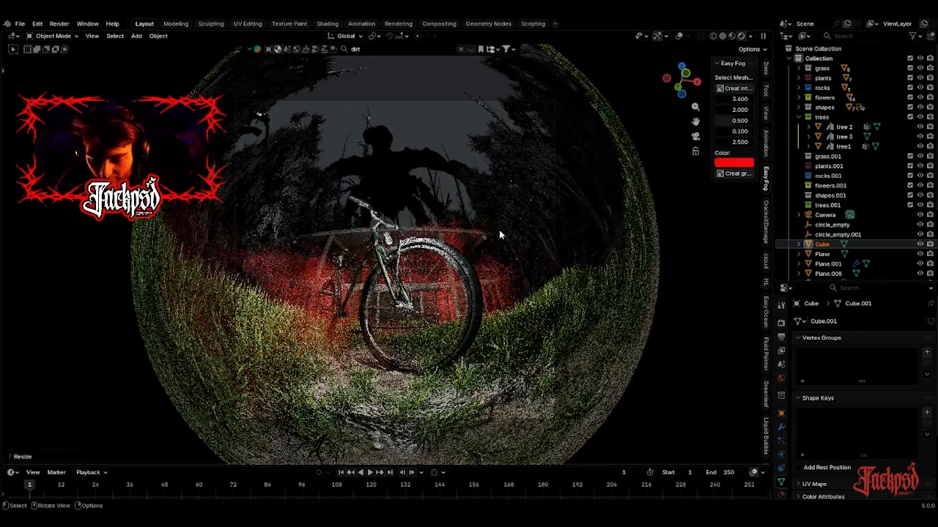
{"action": "key", "text": "g"}
{"action": "left_click", "coordinate": [592, 172]}
Rotate the red fog cube with the trackball and try shifting it along global Y.
{"action": "key", "text": "r"}
{"action": "key", "text": "r"}
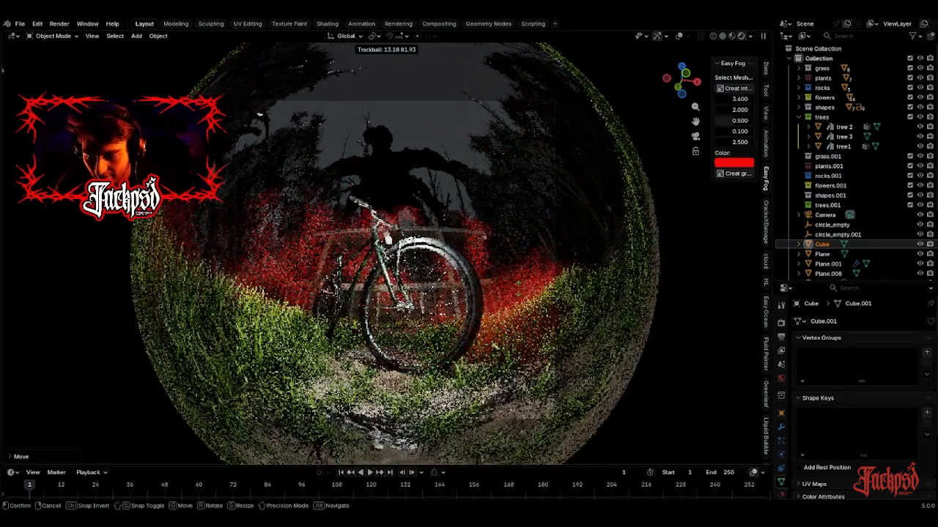
{"action": "left_click", "coordinate": [518, 288]}
{"action": "key", "text": "g"}
{"action": "key", "text": "y"}
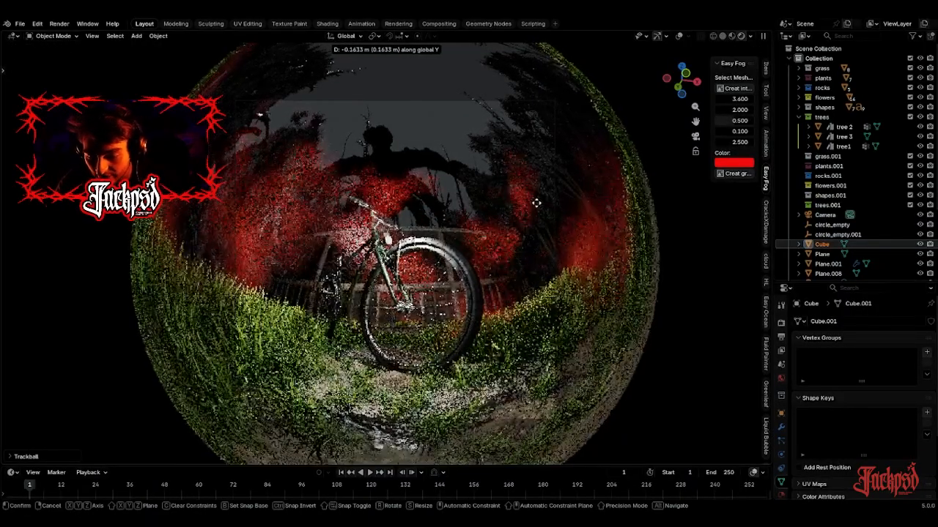
{"action": "right_click", "coordinate": [621, 220]}
Resize the red fog cube and lower the fog toward the grass around the house.
{"action": "key", "text": "s"}
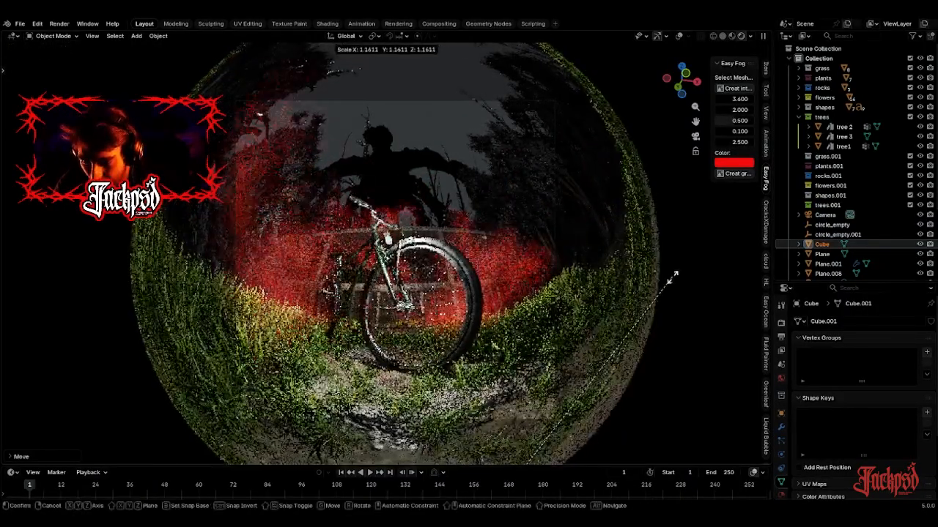
{"action": "left_click", "coordinate": [505, 226]}
{"action": "key", "text": "g"}
{"action": "left_click", "coordinate": [505, 263]}
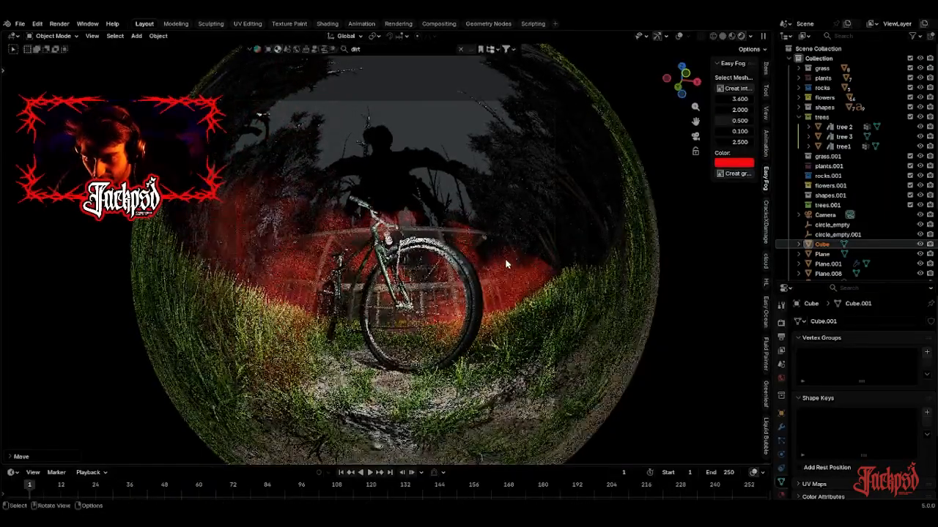
Duplicate the red fog cube and place the copy behind the house along global Y.
{"action": "middle_click_drag", "start_coordinate": [503, 293], "coordinate": [469, 267]}
{"action": "scroll", "coordinate": [469, 267], "scroll_direction": "down", "scroll_amount": 5}
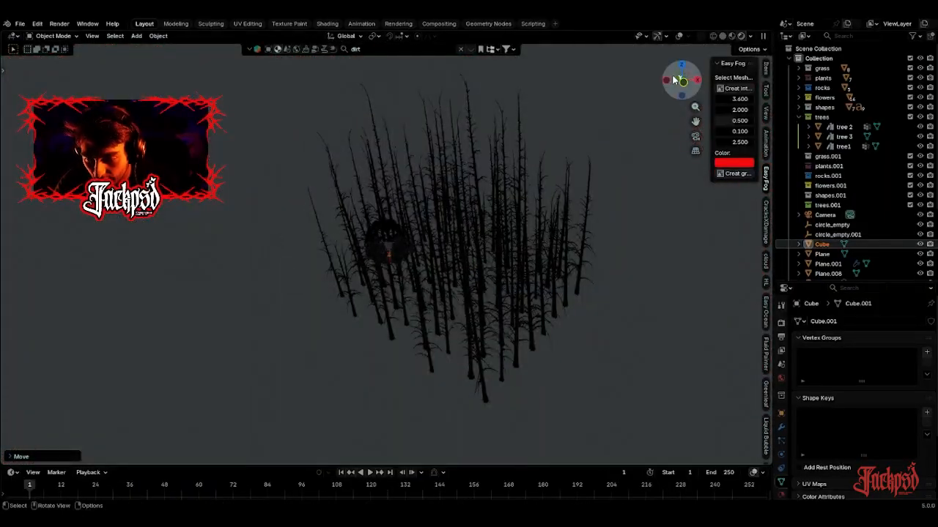
{"action": "left_click_drag", "start_coordinate": [674, 79], "coordinate": [549, 209]}
{"action": "scroll", "coordinate": [429, 277], "scroll_direction": "up", "scroll_amount": 5}
{"action": "key", "text": "shift+d"}
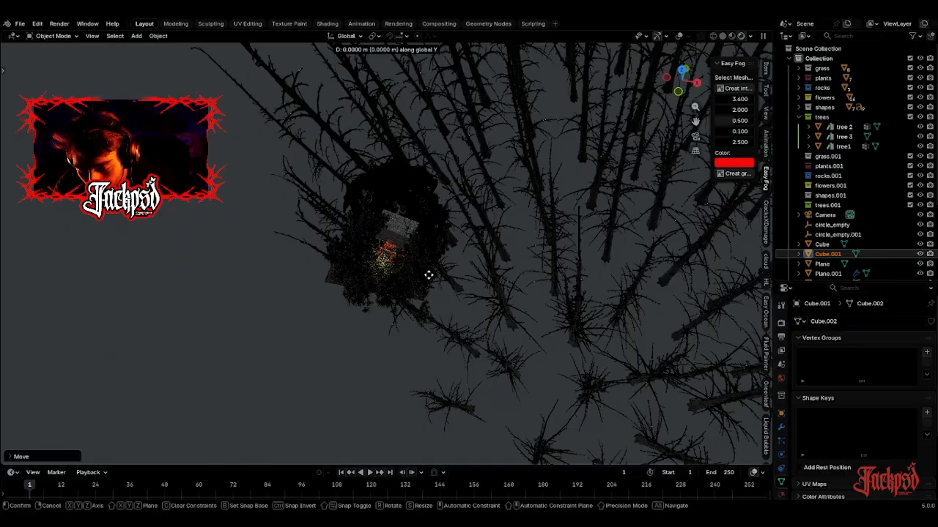
{"action": "left_click", "coordinate": [456, 233]}
Enlarge the duplicated fog cube until it surrounds the house and nearby trees, and try shifting it along global Y.
{"action": "key", "text": "s"}
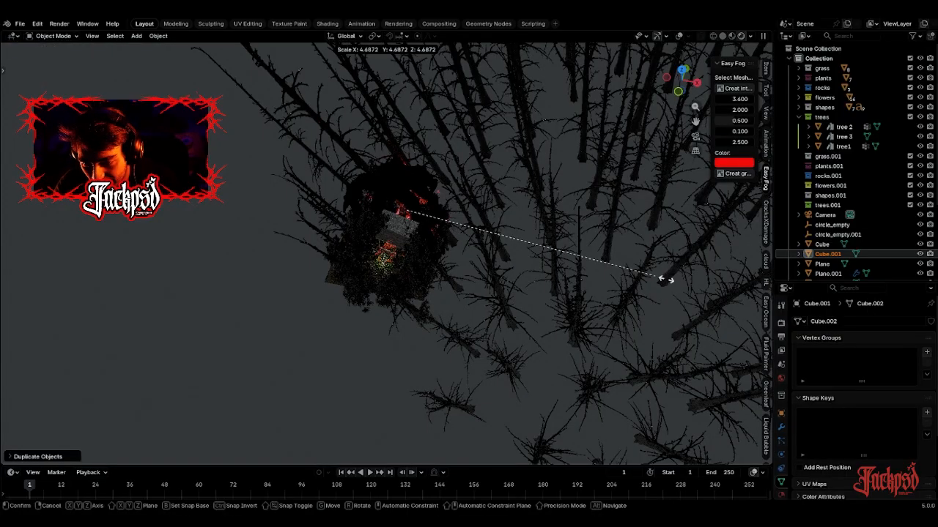
{"action": "left_click", "coordinate": [452, 246]}
{"action": "key", "text": "g"}
{"action": "key", "text": "y"}
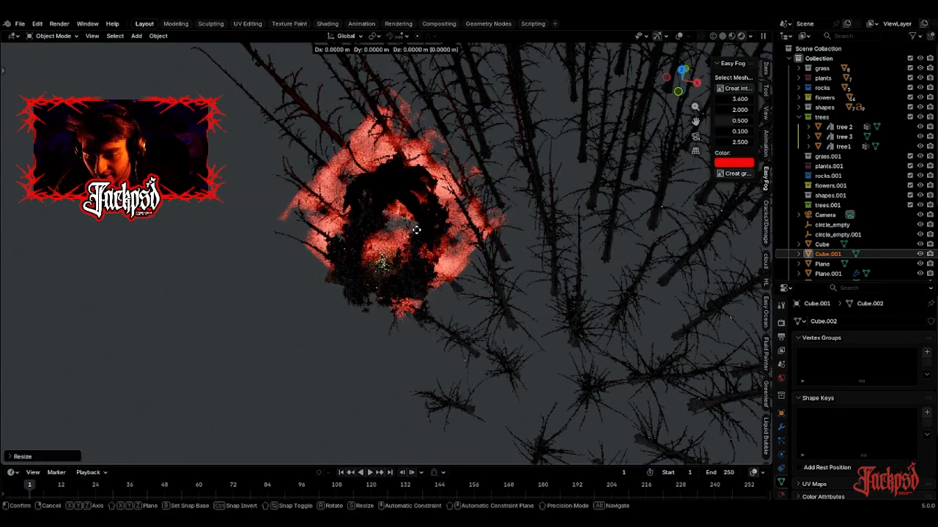
{"action": "right_click", "coordinate": [459, 210]}
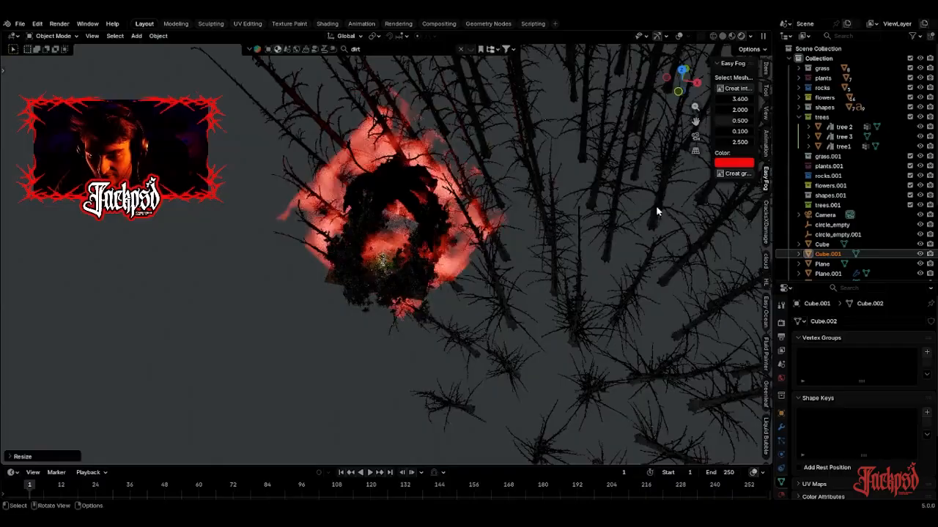
Rotate the enlarged fog cube with the trackball in camera view and try sliding it along global Y.
{"action": "left_click", "coordinate": [695, 137]}
{"action": "key", "text": "r"}
{"action": "key", "text": "r"}
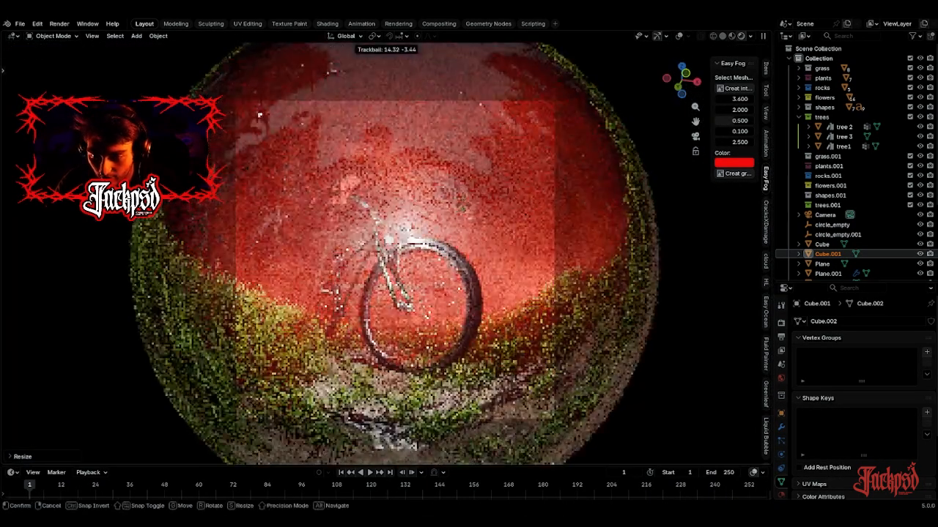
{"action": "left_click", "coordinate": [260, 115]}
{"action": "key", "text": "g"}
{"action": "key", "text": "y"}
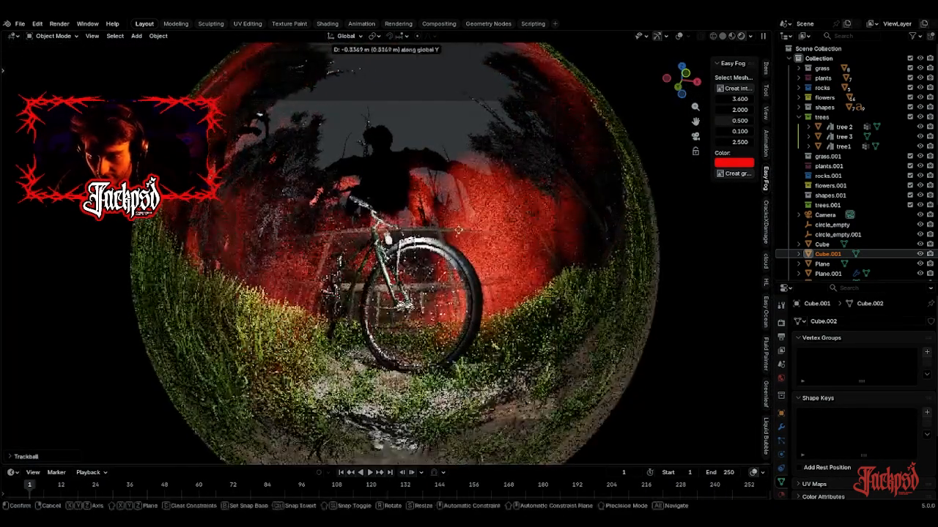
{"action": "right_click", "coordinate": [477, 300]}
Move the enlarged fog cube back along global Y, behind the house and giant figure.
{"action": "left_click", "coordinate": [695, 137]}
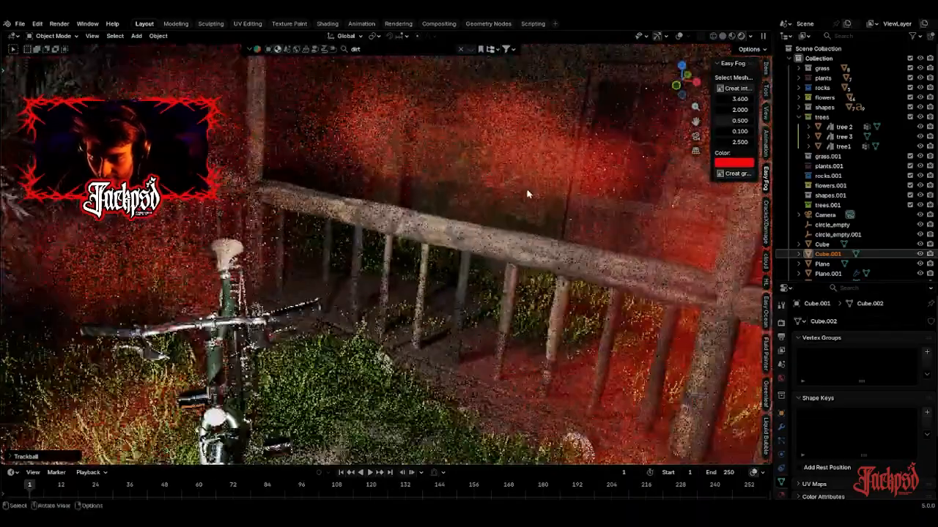
{"action": "scroll", "coordinate": [527, 193], "scroll_direction": "down", "scroll_amount": 15}
{"action": "scroll", "coordinate": [506, 199], "scroll_direction": "up", "scroll_amount": 10}
{"action": "key", "text": "g"}
{"action": "key", "text": "y"}
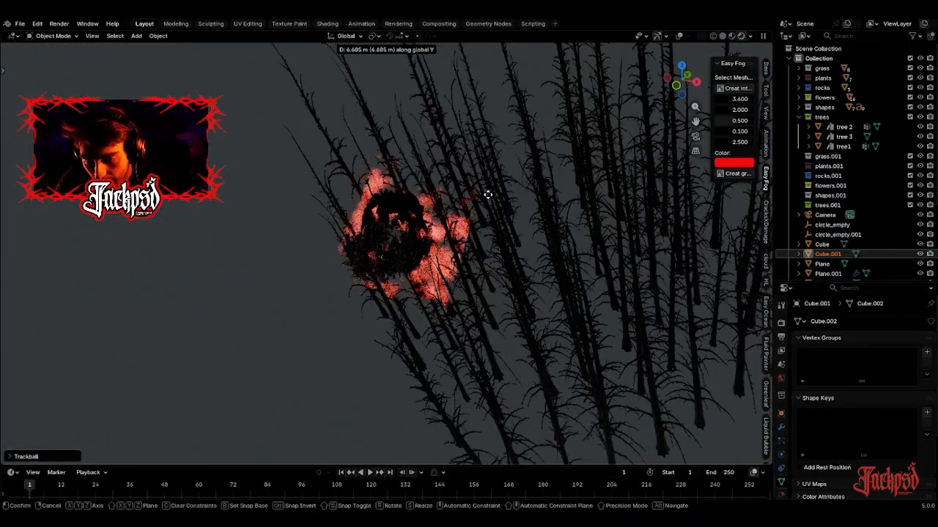
{"action": "left_click", "coordinate": [468, 183]}
Scale the background fog cube down and rotate it freely around the giant figure in camera view.
{"action": "key", "text": "s"}
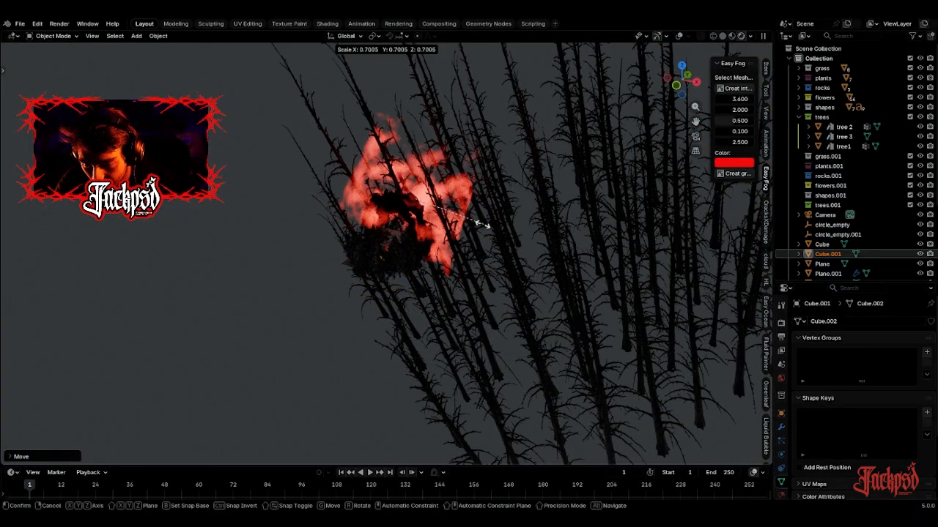
{"action": "left_click", "coordinate": [460, 238]}
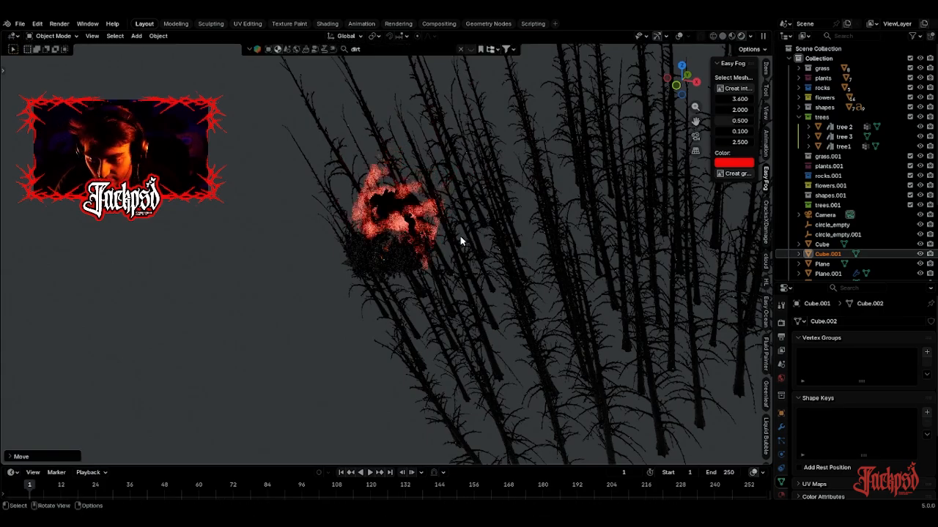
{"action": "left_click", "coordinate": [694, 138]}
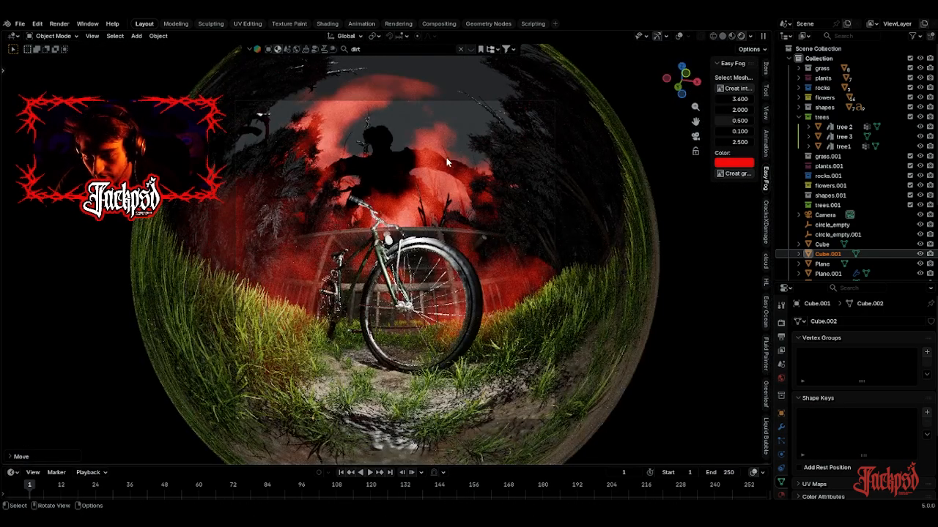
{"action": "key", "text": "r"}
{"action": "key", "text": "r"}
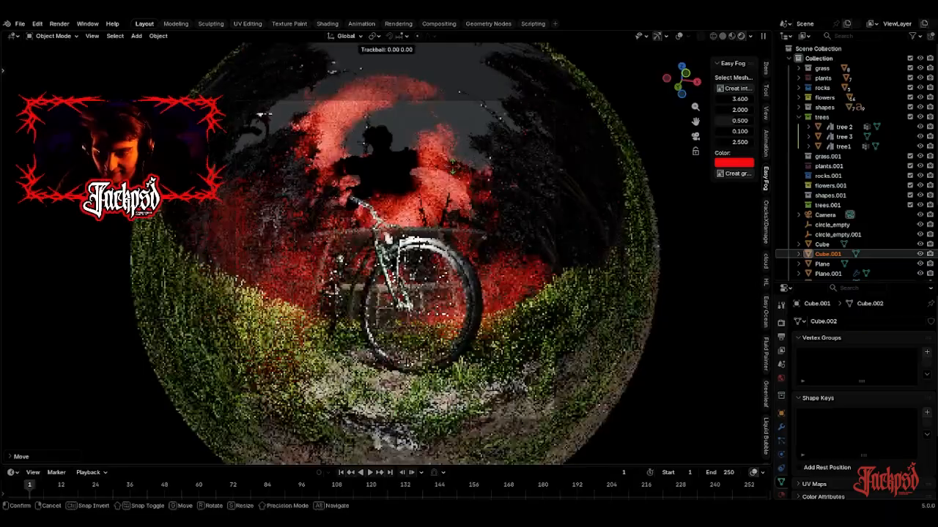
{"action": "left_click", "coordinate": [419, 180]}
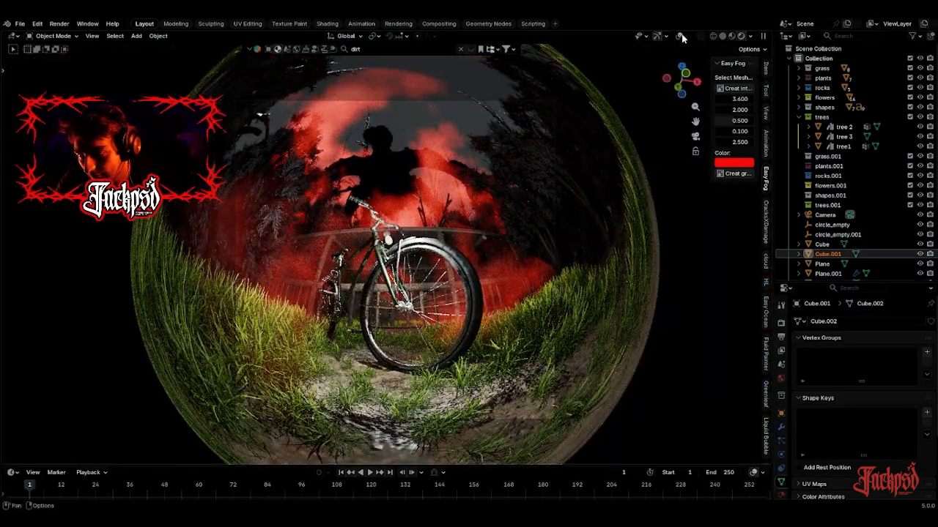
Show the viewport overlays, select the giant figure behind the house, and return to the camera view.
{"action": "left_click", "coordinate": [680, 36]}
{"action": "left_click", "coordinate": [373, 146]}
{"action": "left_click", "coordinate": [382, 132]}
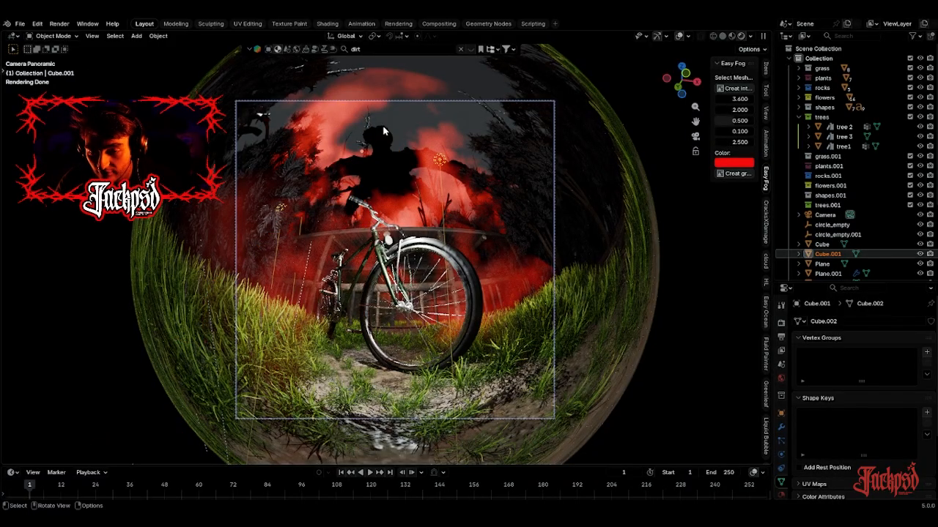
{"action": "left_click", "coordinate": [680, 36]}
{"action": "left_click", "coordinate": [680, 36]}
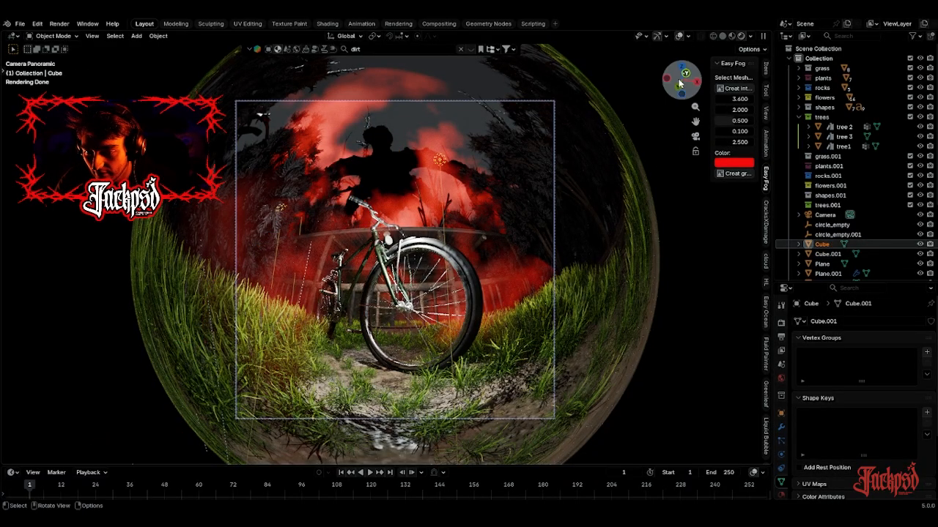
{"action": "left_click_drag", "start_coordinate": [684, 88], "coordinate": [543, 147]}
{"action": "scroll", "coordinate": [391, 194], "scroll_direction": "down", "scroll_amount": 11}
{"action": "scroll", "coordinate": [391, 194], "scroll_direction": "up", "scroll_amount": 7}
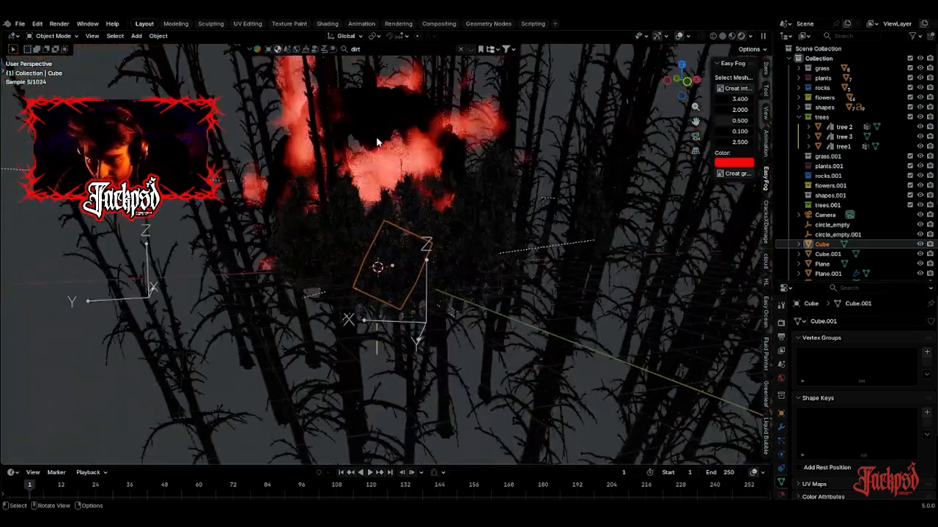
{"action": "left_click", "coordinate": [380, 110]}
{"action": "left_click", "coordinate": [381, 110]}
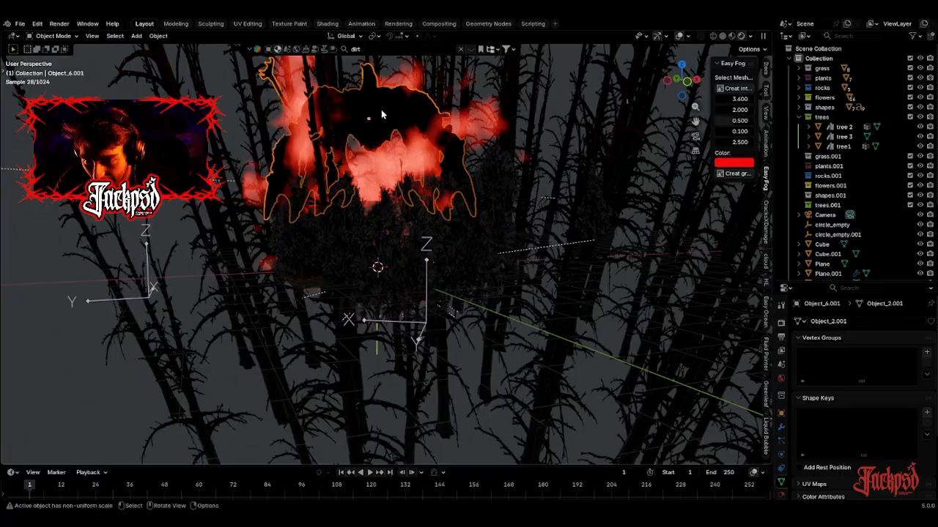
{"action": "left_click", "coordinate": [695, 137]}
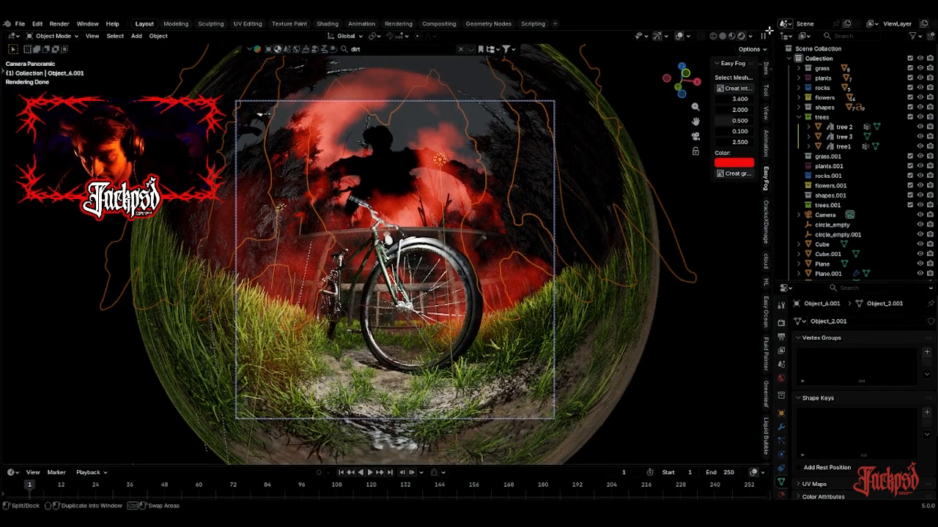
Split the viewport and show the giant figure's material nodes in a Shader Editor.
{"action": "left_click_drag", "start_coordinate": [770, 31], "coordinate": [462, 33]}
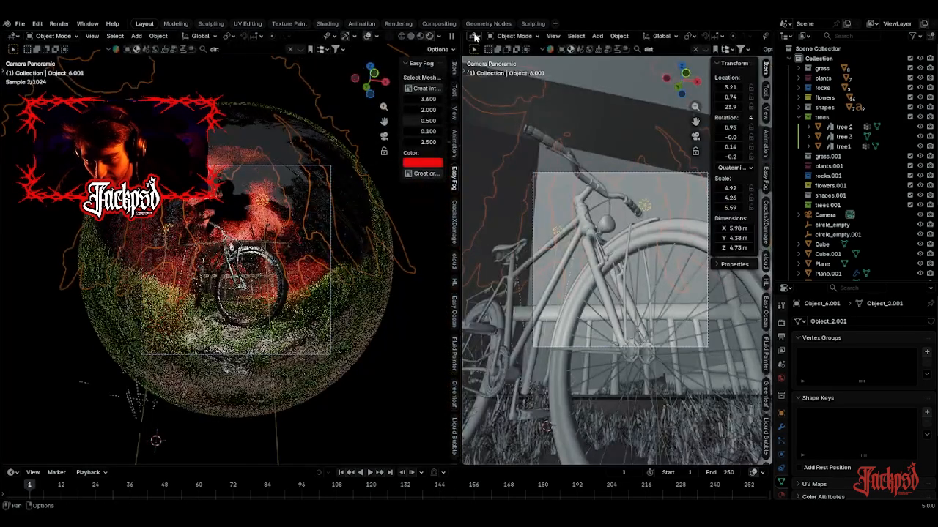
{"action": "left_click", "coordinate": [474, 36]}
{"action": "left_click", "coordinate": [501, 117]}
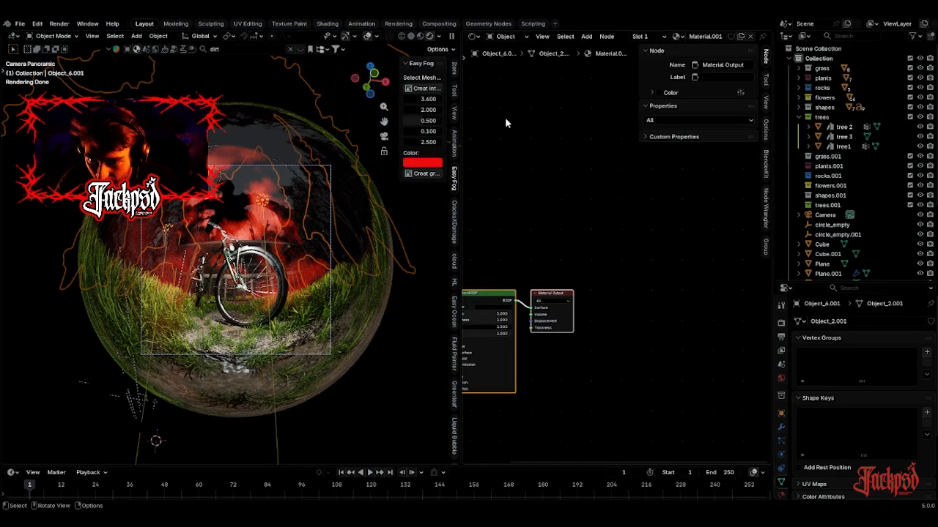
{"action": "middle_click_drag", "start_coordinate": [531, 115], "coordinate": [592, 68]}
{"action": "scroll", "coordinate": [598, 268], "scroll_direction": "up", "scroll_amount": 3}
{"action": "middle_click_drag", "start_coordinate": [566, 180], "coordinate": [602, 119]}
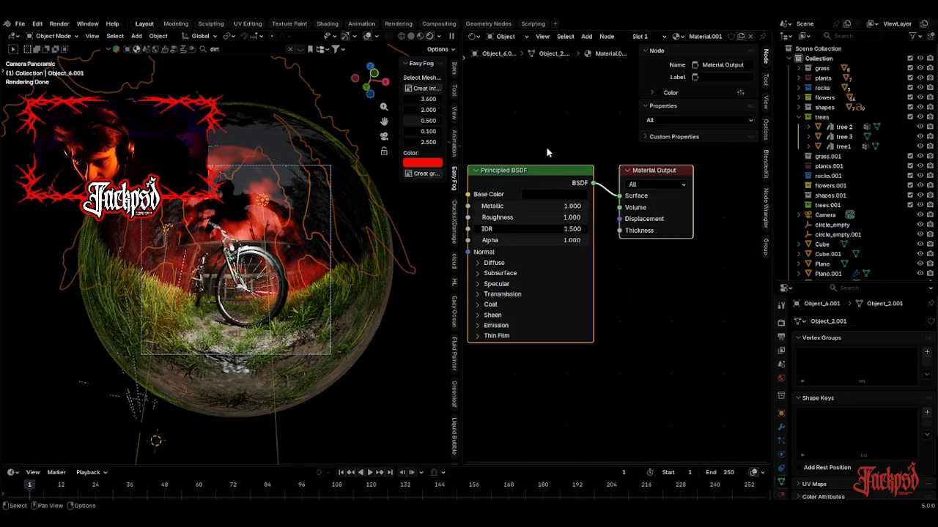
Delete the Principled BSDF node from the giant figure's material.
{"action": "left_click", "coordinate": [579, 170]}
{"action": "scroll", "coordinate": [578, 131], "scroll_direction": "down", "scroll_amount": 2}
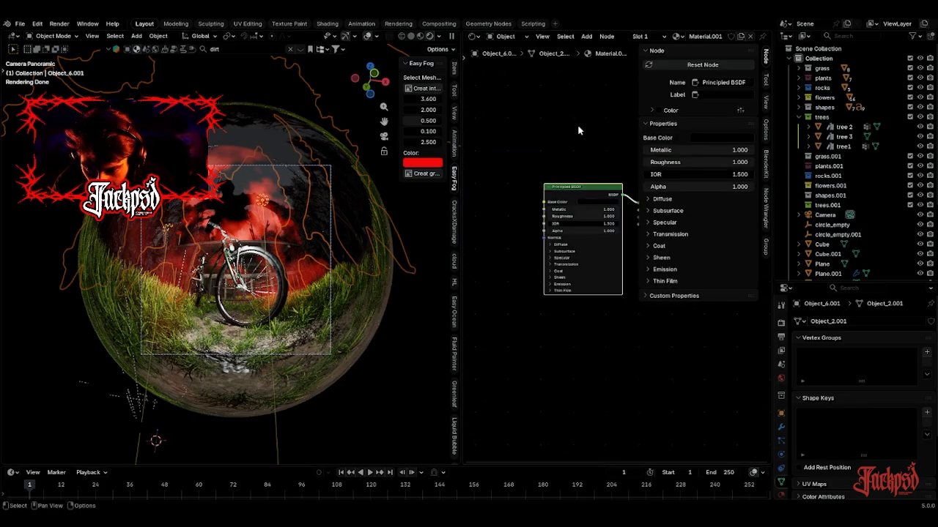
{"action": "key", "text": "x"}
{"action": "key", "text": "shift+a"}
{"action": "left_click", "coordinate": [552, 188]}
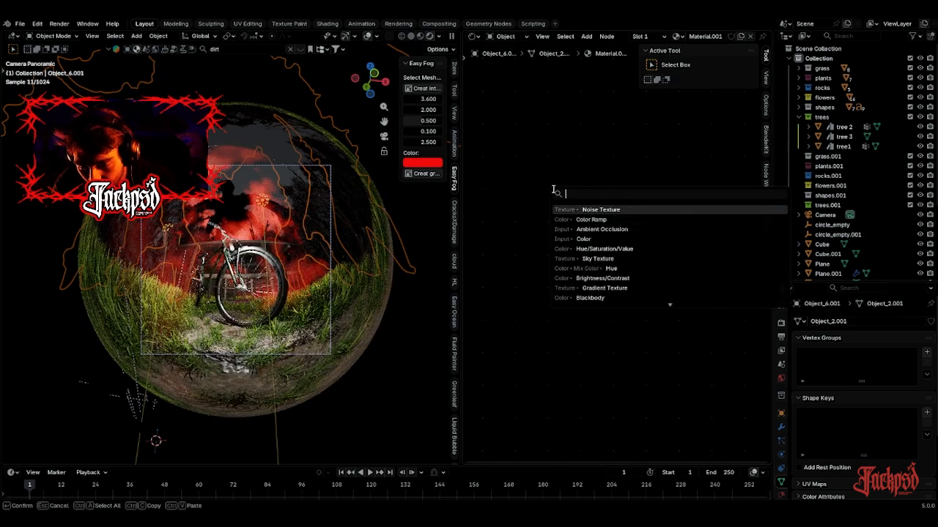
{"action": "type", "text": "vol"}
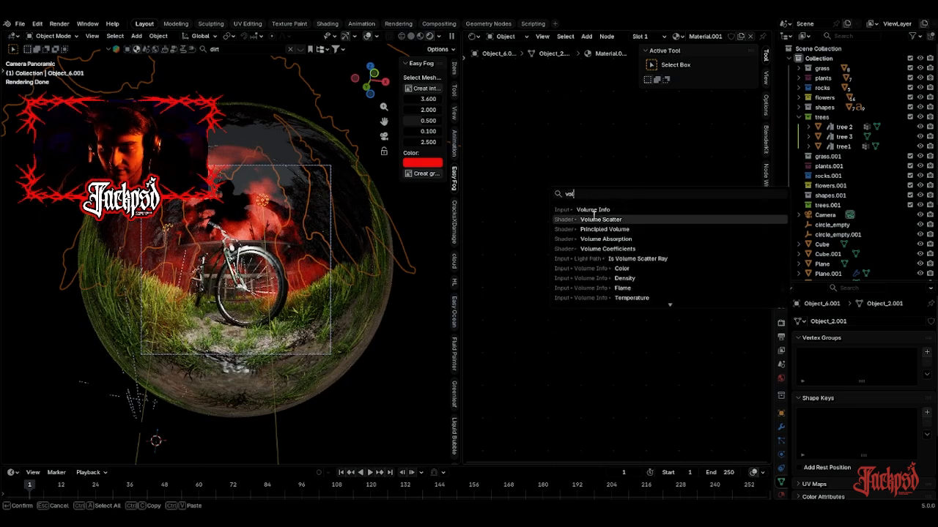
{"action": "left_click", "coordinate": [592, 219]}
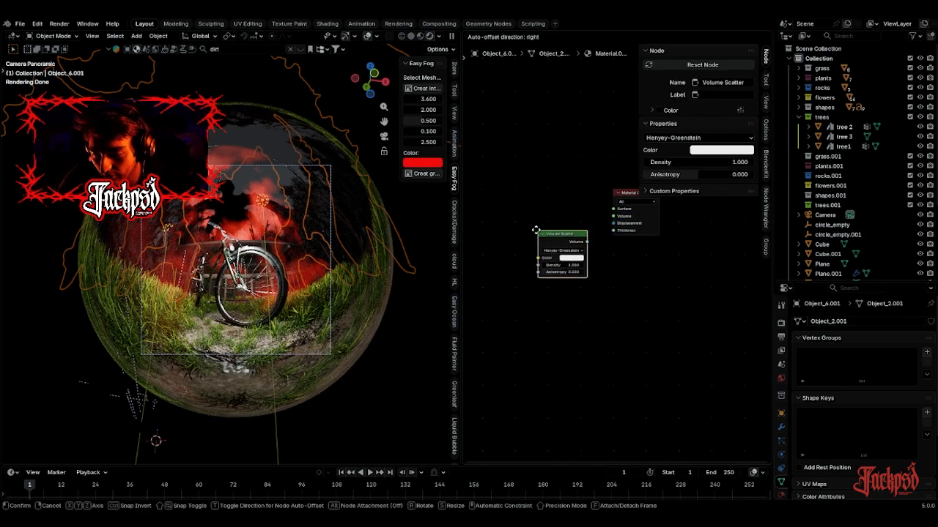
{"action": "right_click", "coordinate": [540, 215]}
Add a Principled Volume node and connect it to the Volume input of the Material Output.
{"action": "key", "text": "shift+a"}
{"action": "left_click", "coordinate": [541, 217]}
{"action": "type", "text": "prin"}
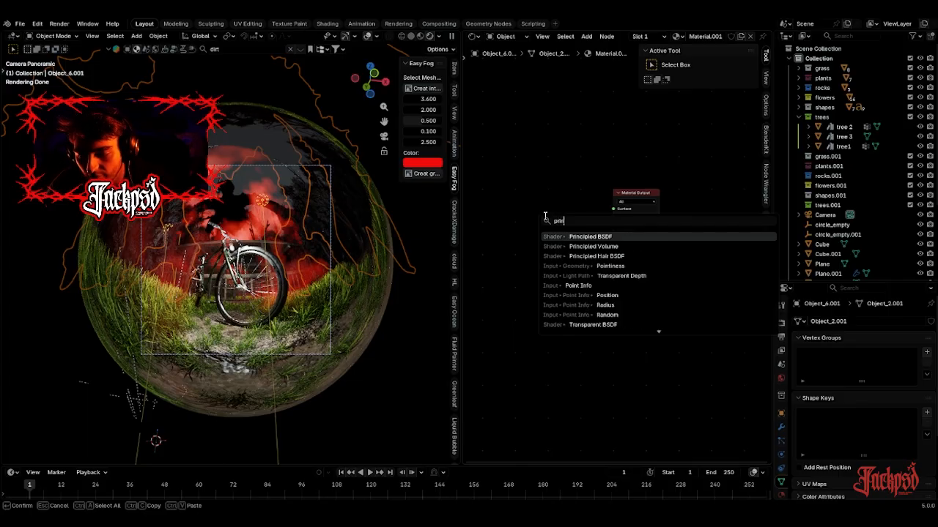
{"action": "left_click", "coordinate": [593, 246]}
{"action": "left_click", "coordinate": [584, 204]}
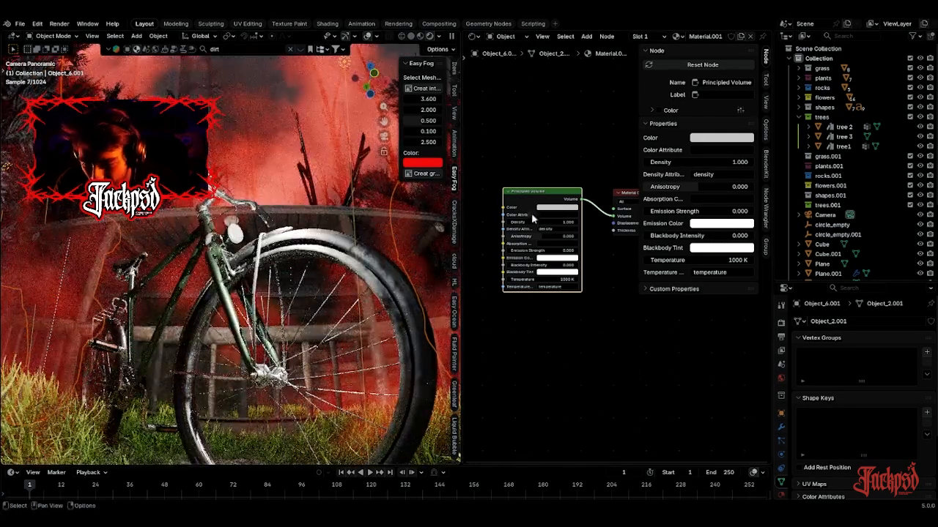
Set the Principled Volume's density to 233.3 and check the giant figure in camera view.
{"action": "left_click_drag", "start_coordinate": [556, 222], "coordinate": [575, 222]}
{"action": "scroll", "coordinate": [241, 264], "scroll_direction": "down", "scroll_amount": 6}
{"action": "scroll", "coordinate": [241, 264], "scroll_direction": "up", "scroll_amount": 2}
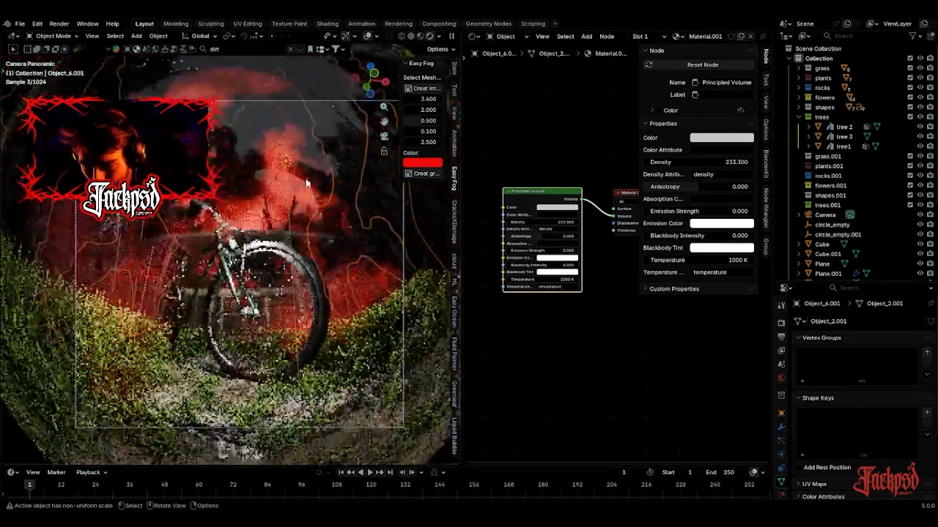
Darken the Principled Volume's color to dark gray and close the Shader Editor area.
{"action": "left_click", "coordinate": [556, 209]}
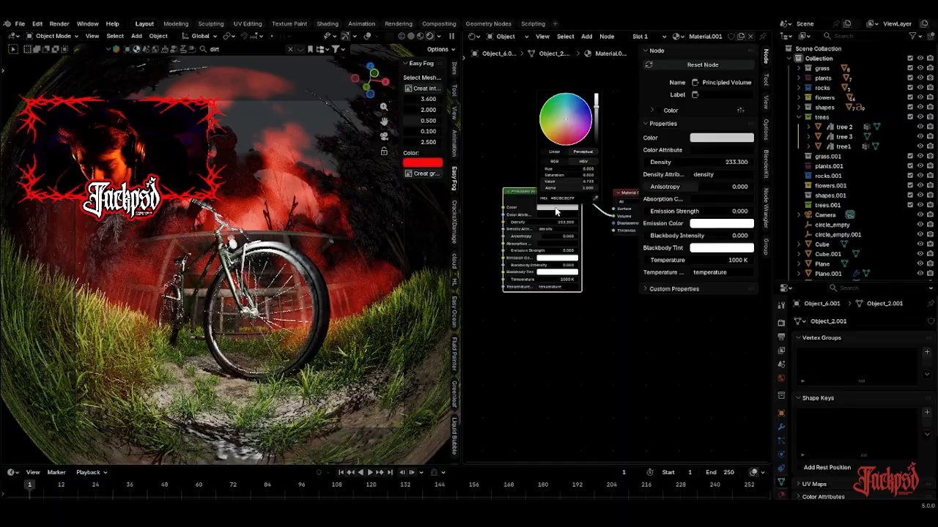
{"action": "left_click_drag", "start_coordinate": [597, 117], "coordinate": [596, 143]}
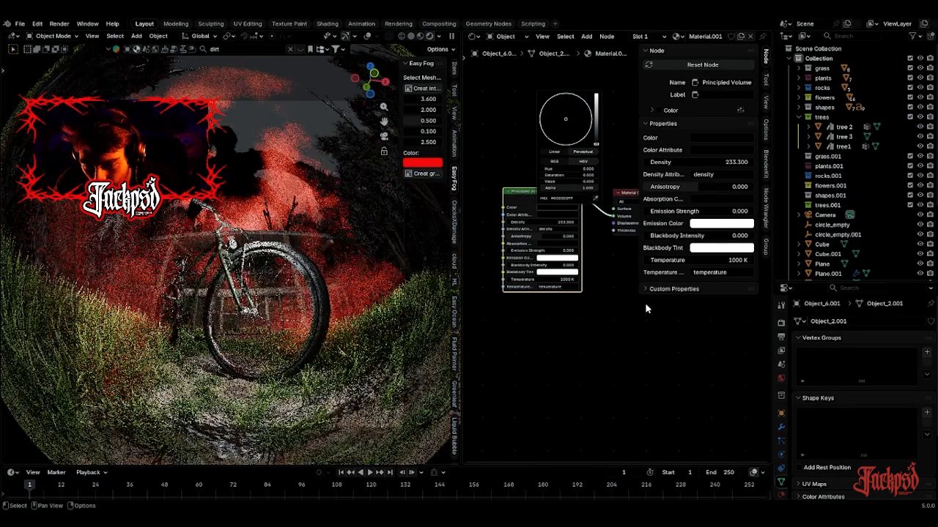
{"action": "left_click_drag", "start_coordinate": [597, 122], "coordinate": [596, 124]}
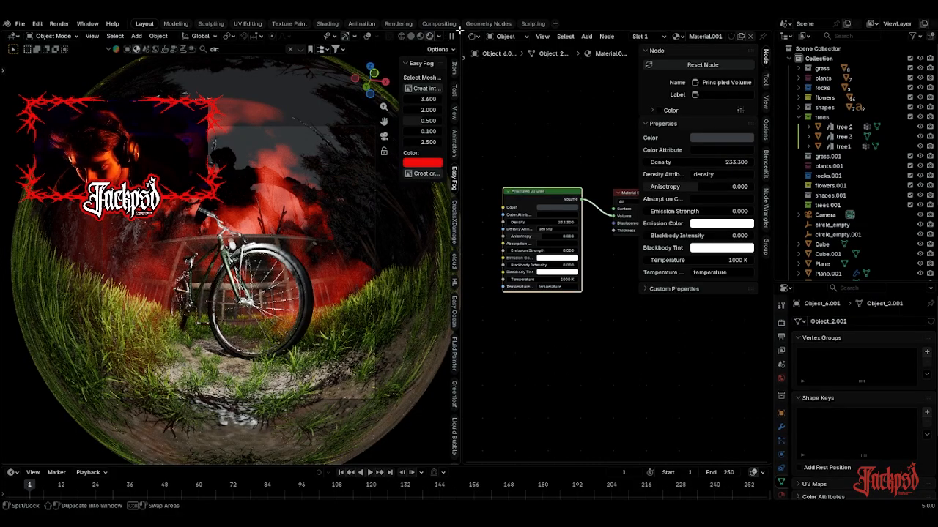
{"action": "left_click_drag", "start_coordinate": [459, 31], "coordinate": [483, 44]}
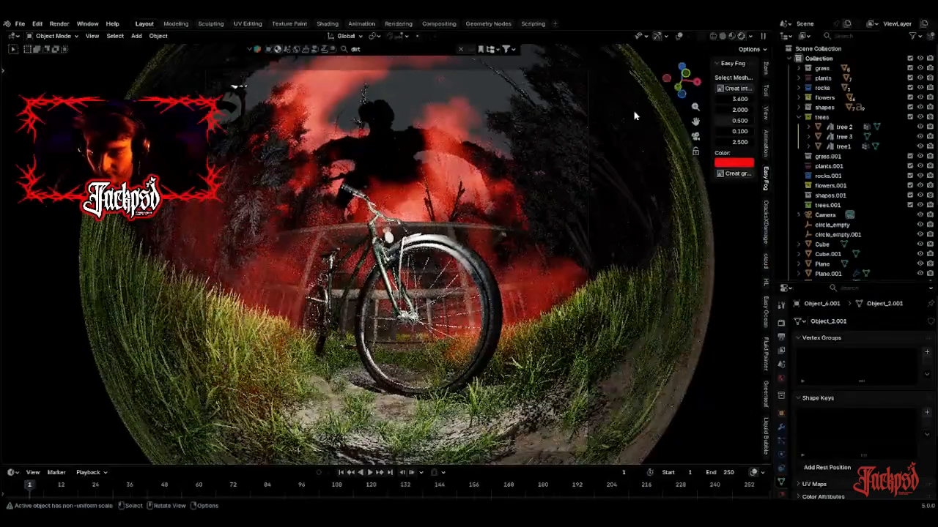
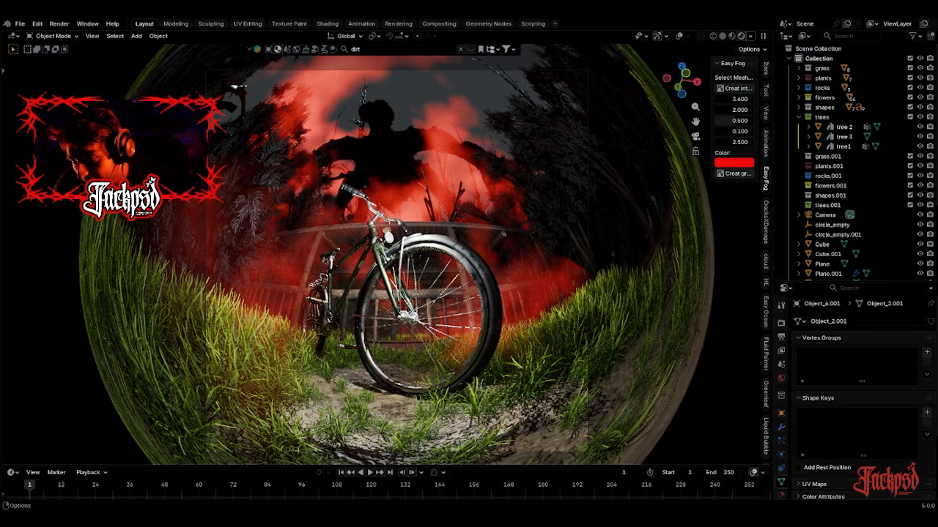
Split the 3D viewport and set up the new area as a Shader Editor showing the World nodes.
{"action": "left_click_drag", "start_coordinate": [769, 33], "coordinate": [506, 33]}
{"action": "left_click", "coordinate": [519, 36]}
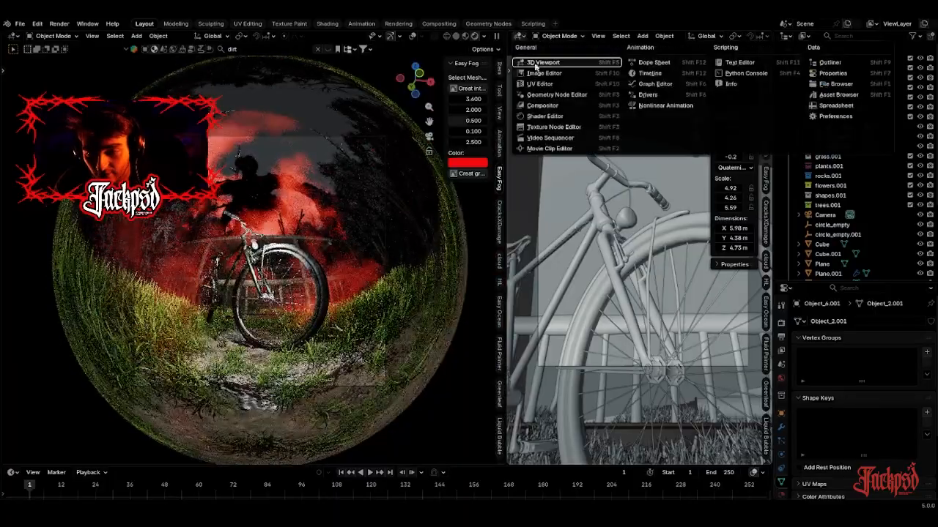
{"action": "left_click", "coordinate": [558, 117]}
{"action": "left_click_drag", "start_coordinate": [506, 220], "coordinate": [454, 220]}
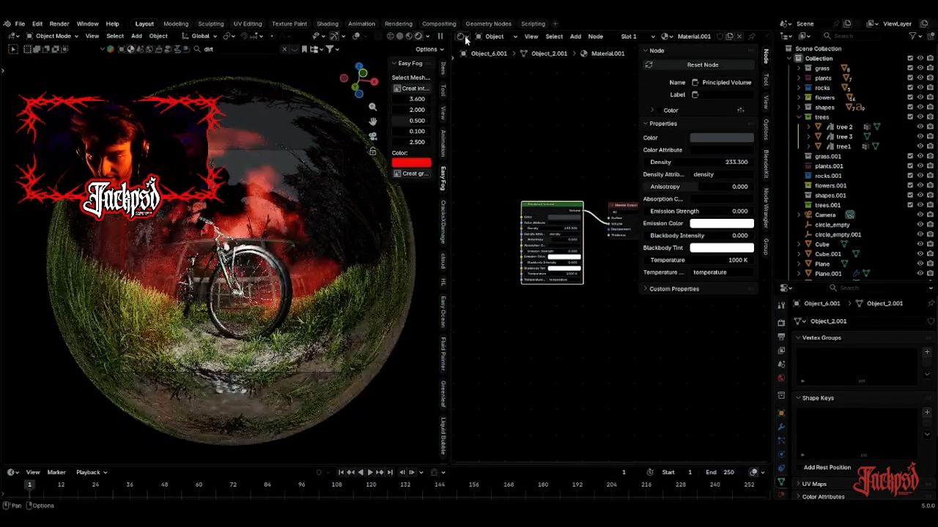
{"action": "left_click", "coordinate": [463, 36]}
{"action": "left_click", "coordinate": [464, 37]}
{"action": "left_click", "coordinate": [489, 37]}
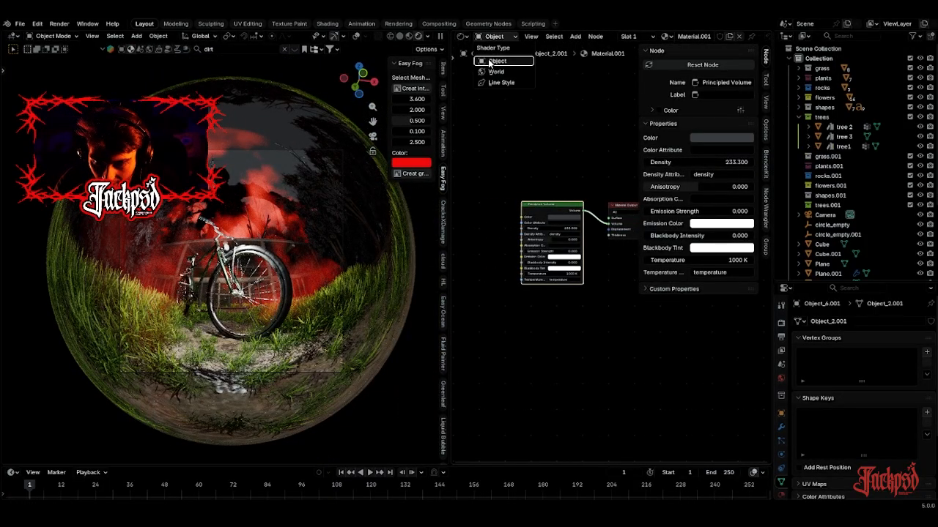
{"action": "left_click", "coordinate": [497, 72]}
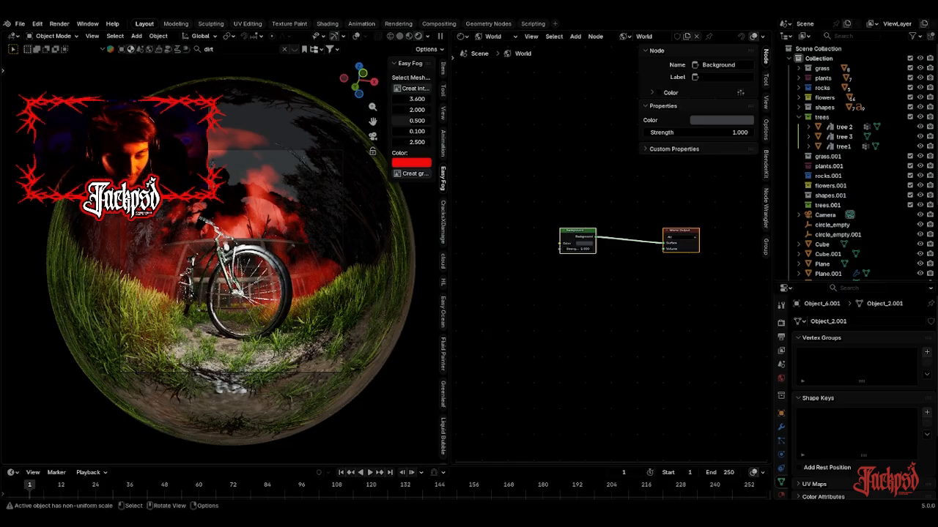
Search the HDRI library for "murky", apply the Murky Green Skydome as the world background, and hide the asset bar.
{"action": "left_click", "coordinate": [150, 49]}
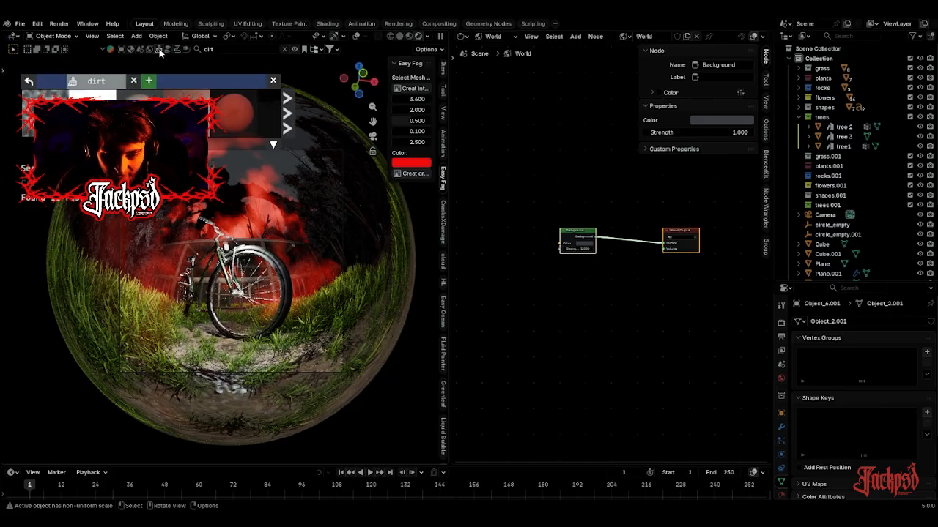
{"action": "left_click", "coordinate": [228, 50]}
{"action": "type", "text": "murk"}
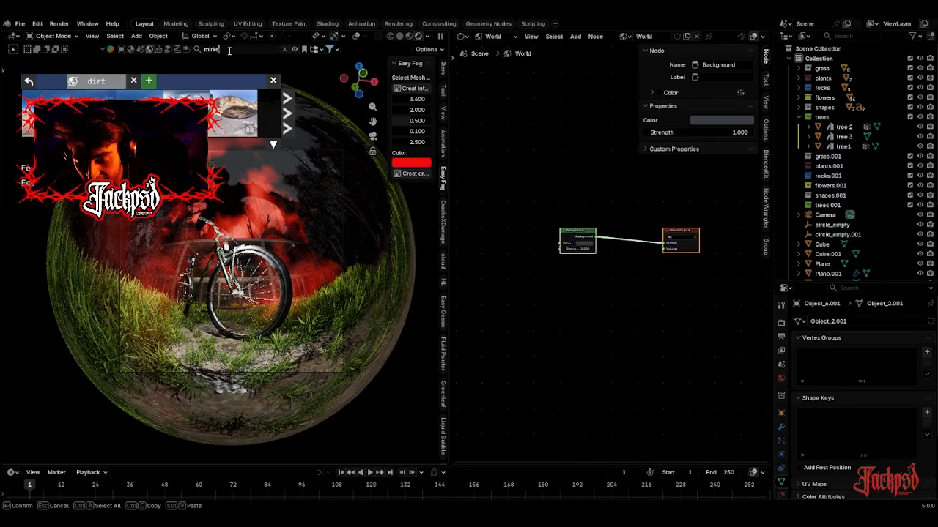
{"action": "type", "text": "y"}
{"action": "key", "text": "Return"}
{"action": "left_click", "coordinate": [46, 114]}
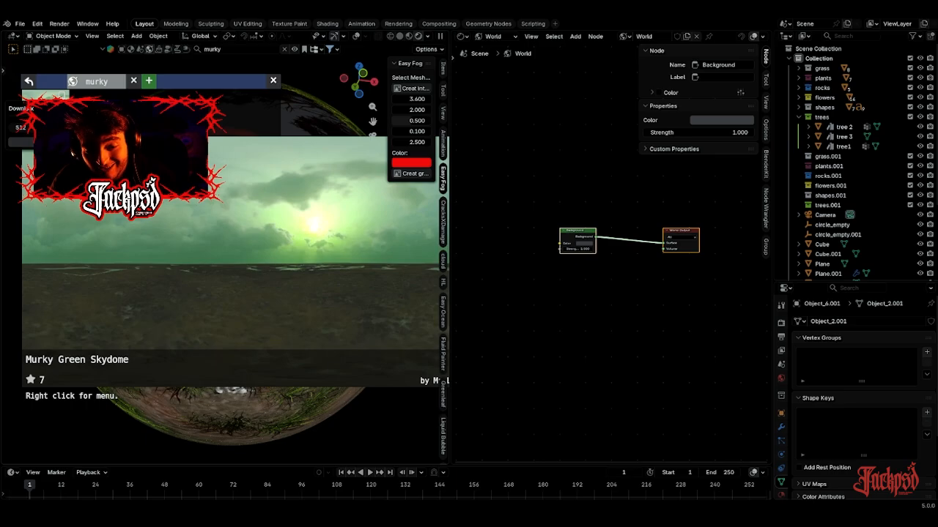
{"action": "left_click", "coordinate": [40, 142]}
{"action": "left_click", "coordinate": [294, 49]}
{"action": "scroll", "coordinate": [310, 145], "scroll_direction": "up", "scroll_amount": 3}
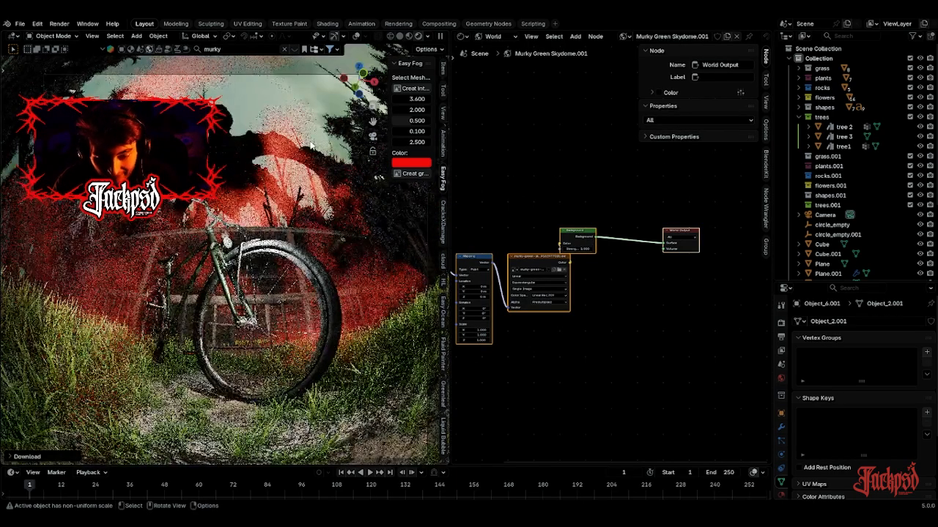
Move the Background and Environment Texture nodes apart to make room between them.
{"action": "left_click_drag", "start_coordinate": [589, 238], "coordinate": [634, 237]}
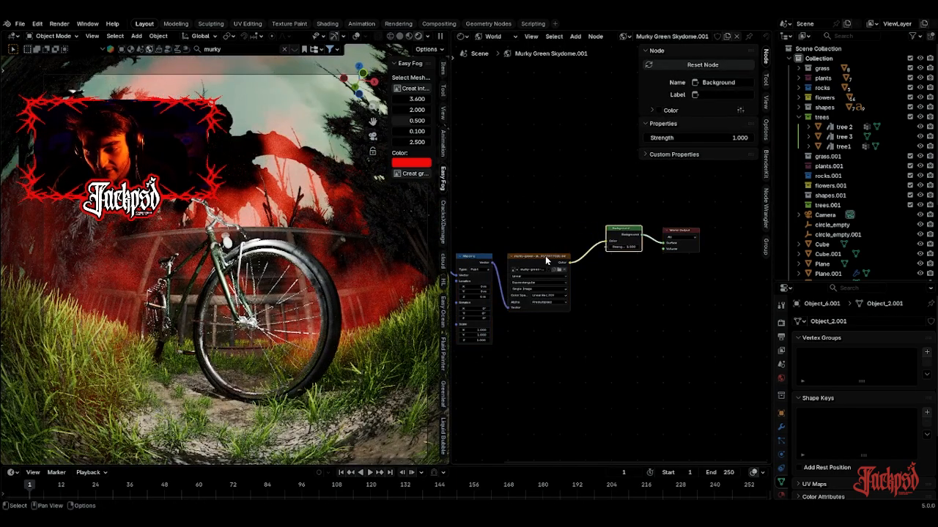
{"action": "left_click_drag", "start_coordinate": [545, 260], "coordinate": [489, 183]}
{"action": "key", "text": "shift+a"}
{"action": "left_click", "coordinate": [600, 182]}
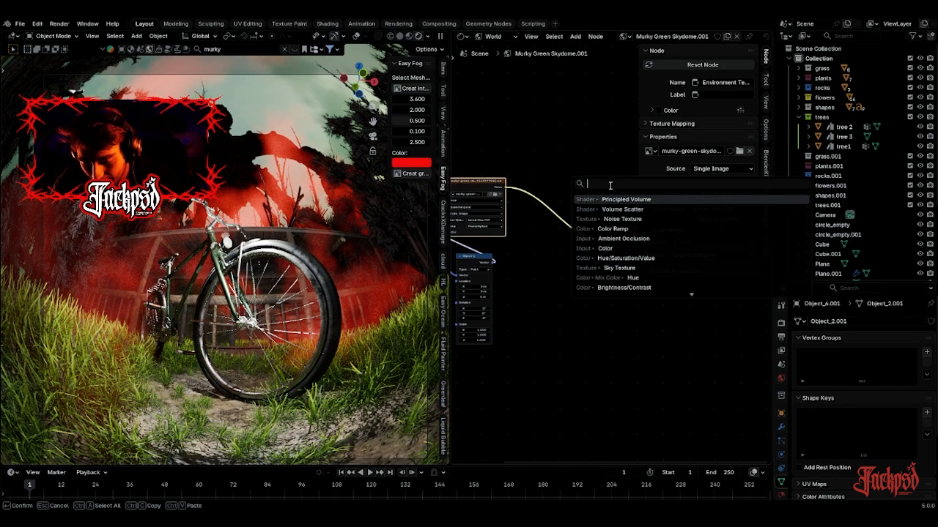
{"action": "type", "text": "co"}
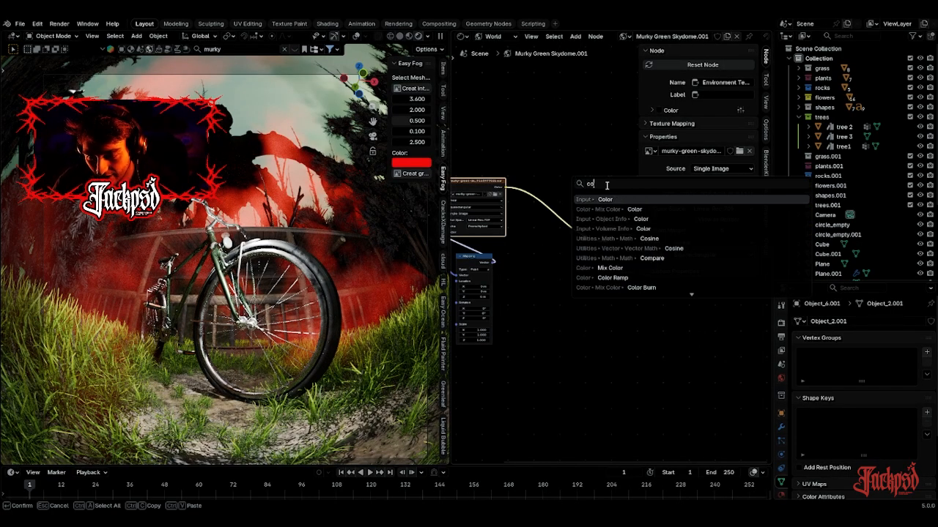
{"action": "key", "text": "Escape"}
Insert a Color Ramp node between the Environment Texture and the Background node.
{"action": "key", "text": "shift+a"}
{"action": "left_click", "coordinate": [565, 171]}
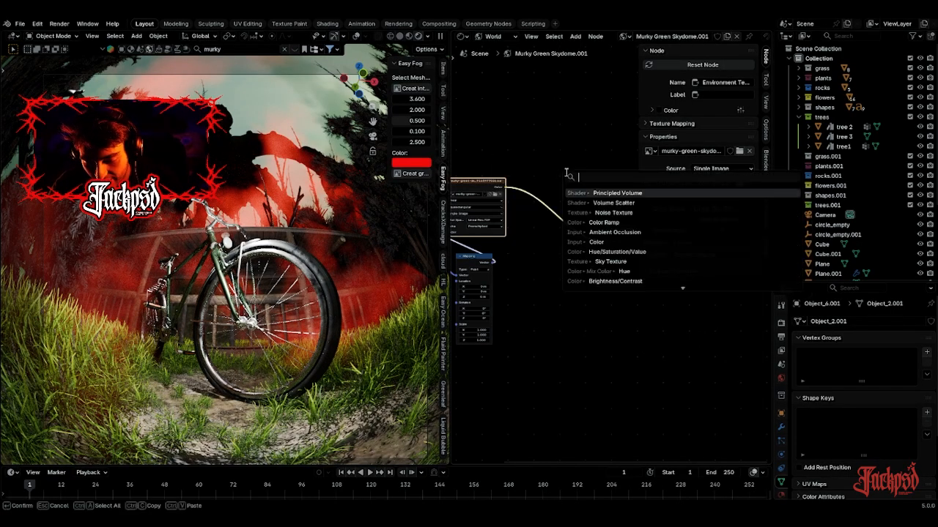
{"action": "type", "text": "color ra"}
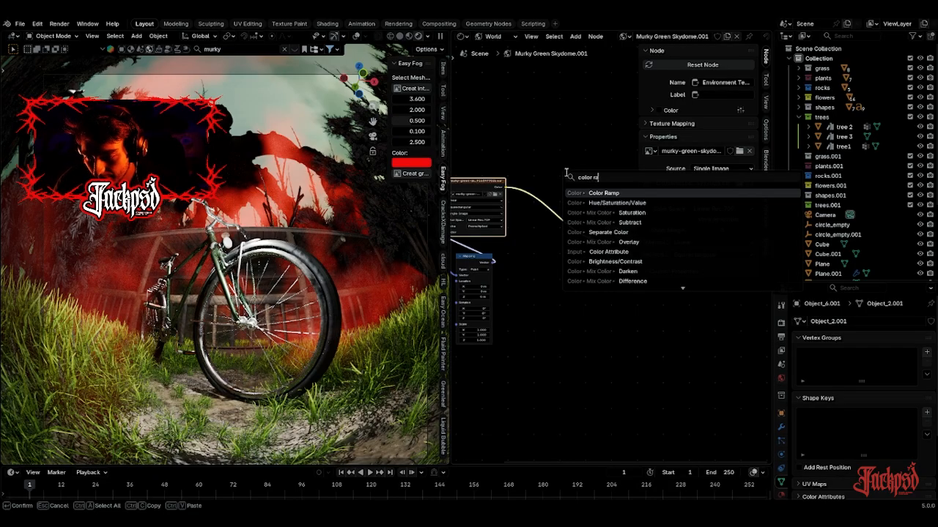
{"action": "left_click", "coordinate": [616, 192]}
{"action": "left_click", "coordinate": [557, 192]}
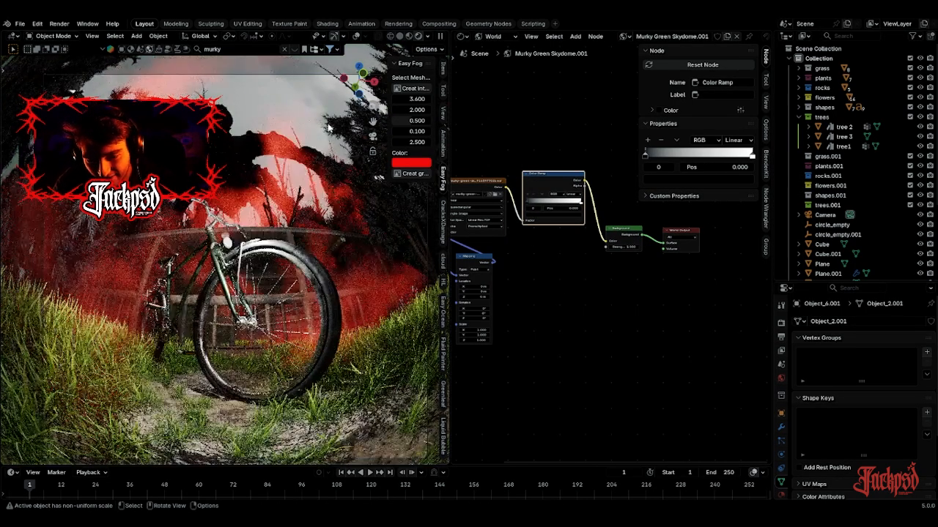
Move the Color Ramp's black stop to position 0.373 and set the ramp's interpolation to Ease.
{"action": "left_click_drag", "start_coordinate": [373, 121], "coordinate": [329, 210]}
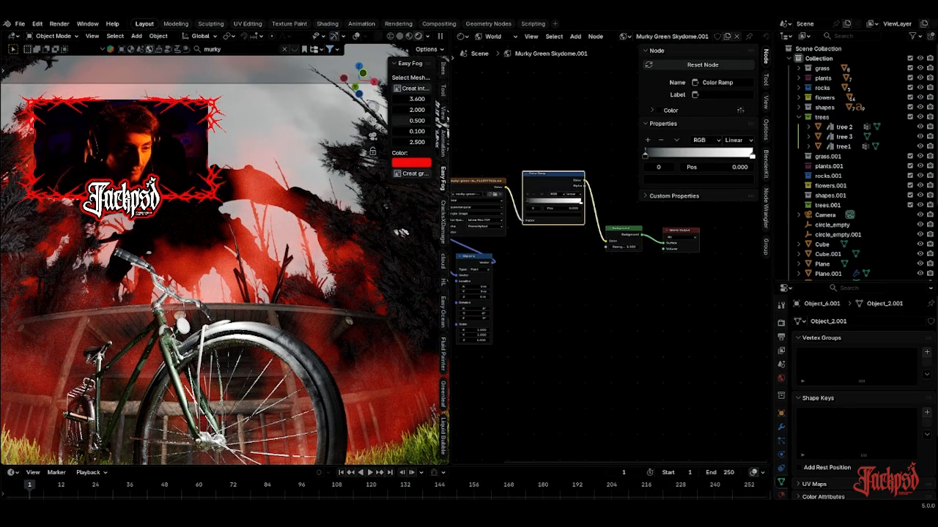
{"action": "scroll", "coordinate": [609, 255], "scroll_direction": "up", "scroll_amount": 3}
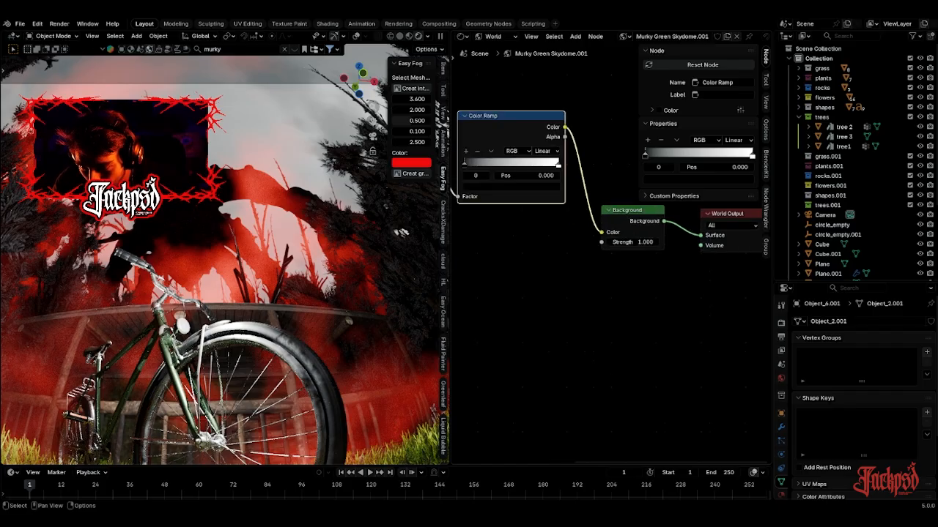
{"action": "middle_click_drag", "start_coordinate": [526, 249], "coordinate": [558, 322]}
{"action": "left_click_drag", "start_coordinate": [497, 236], "coordinate": [534, 239]}
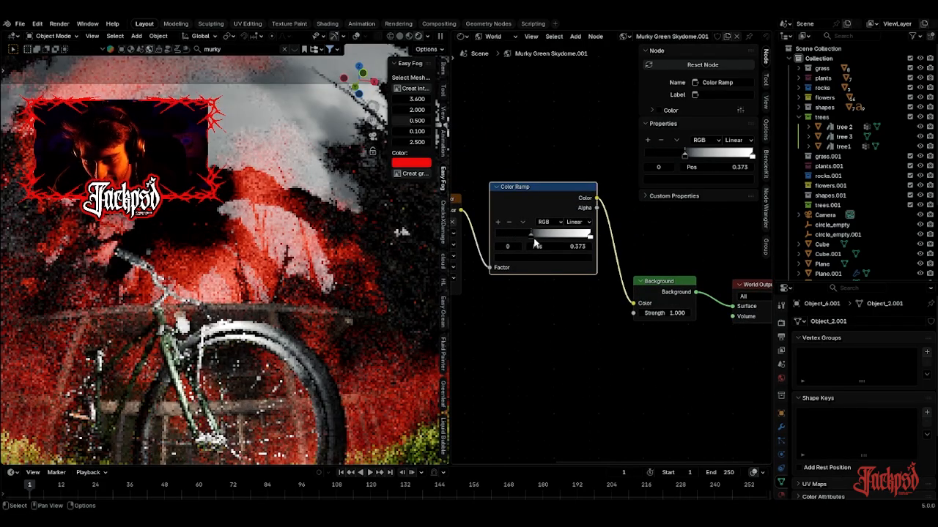
{"action": "left_click", "coordinate": [569, 247]}
{"action": "key", "text": "Return"}
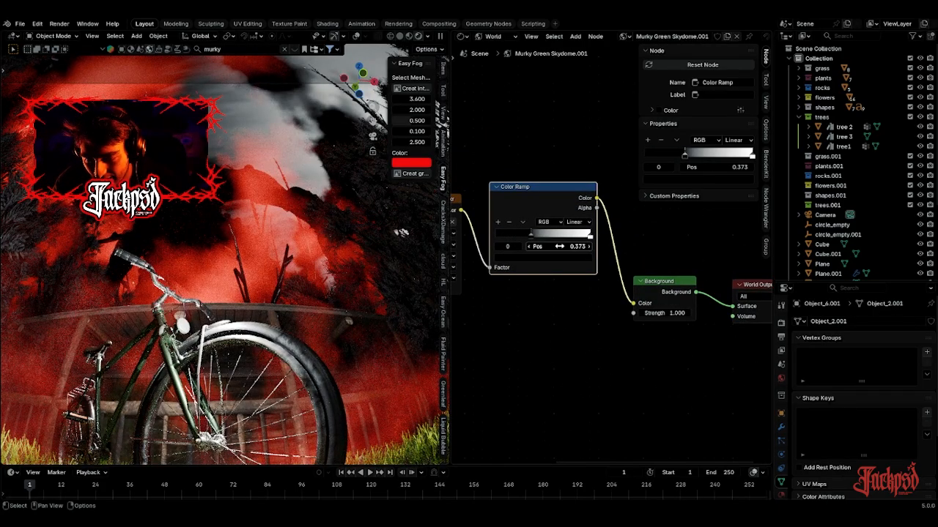
{"action": "left_click", "coordinate": [584, 222]}
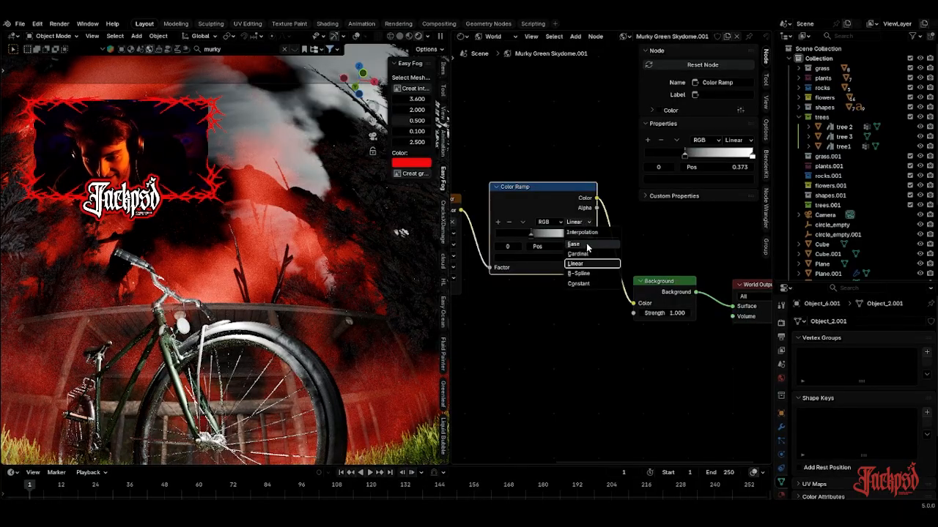
{"action": "left_click", "coordinate": [586, 246]}
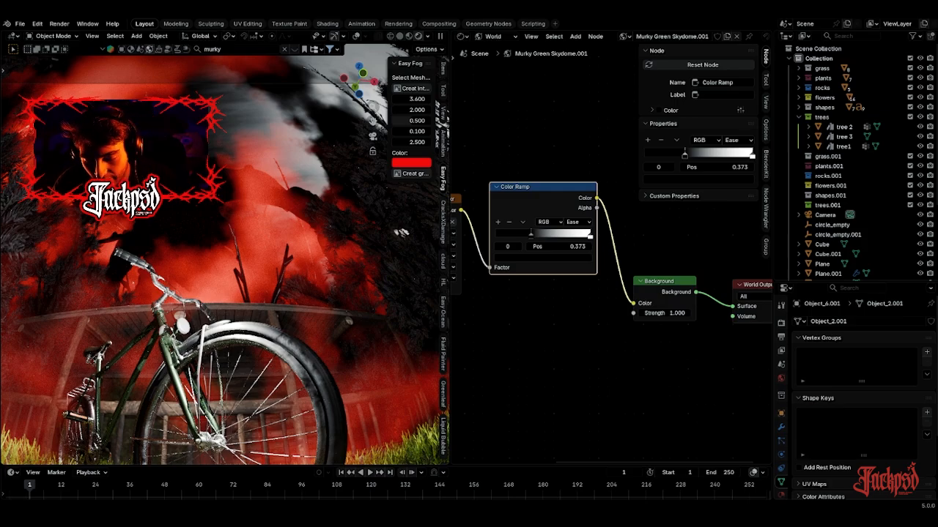
Add a color stop midway between the Color Ramp's black and white stops and open its hex color value for editing.
{"action": "left_click", "coordinate": [497, 222]}
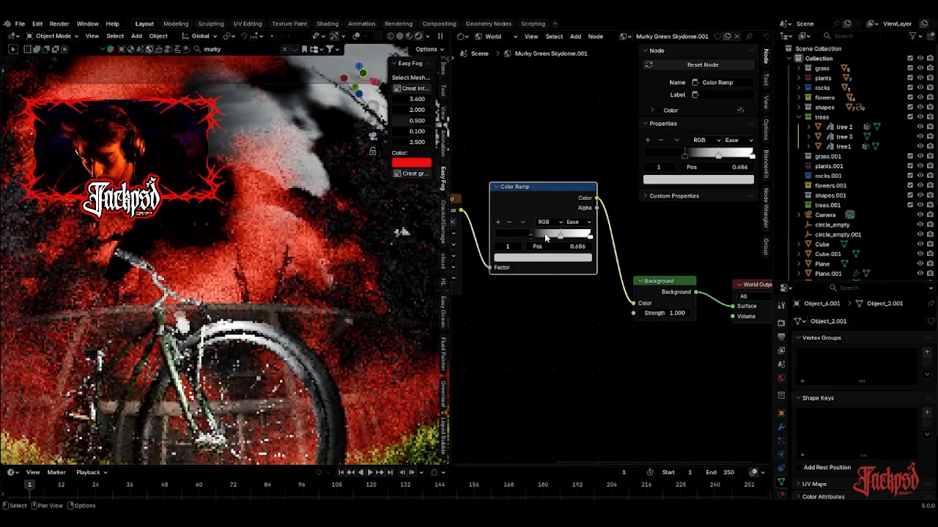
{"action": "left_click", "coordinate": [548, 258]}
{"action": "left_click", "coordinate": [544, 244]}
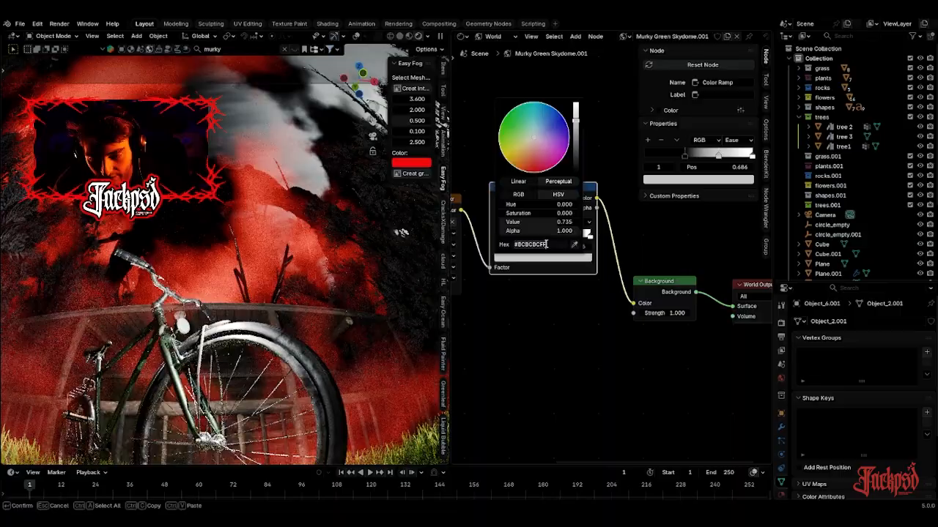
Recolor the sky Color Ramp's middle stop to blue #5770BB, shift the black stop outward, and move the blue stop to position 0.777.
{"action": "type", "text": "#5770BB"}
{"action": "key", "text": "Return"}
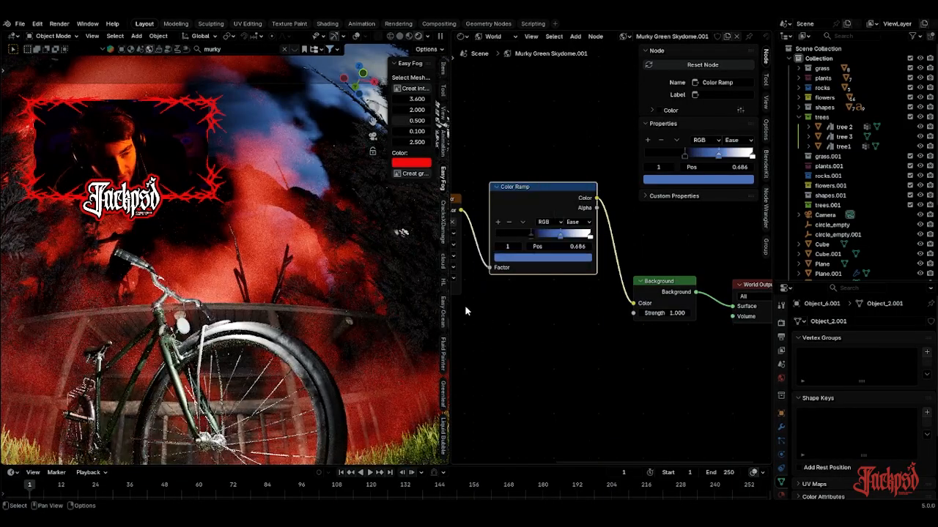
{"action": "mouse_move", "coordinate": [530, 234]}
{"action": "left_mouse_down"}
{"action": "mouse_move", "coordinate": [522, 237]}
{"action": "mouse_move", "coordinate": [530, 235]}
{"action": "left_mouse_up"}
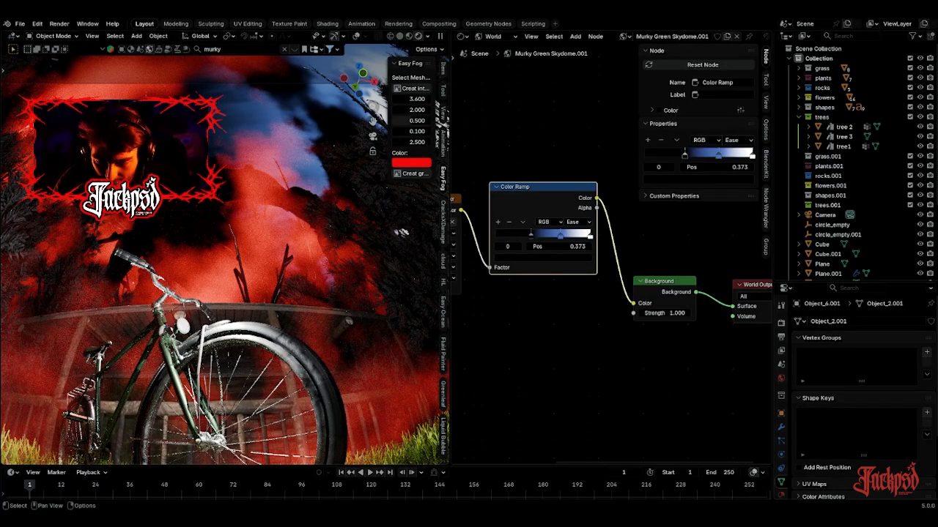
{"action": "left_click_drag", "start_coordinate": [531, 236], "coordinate": [569, 235]}
{"action": "scroll", "coordinate": [222, 228], "scroll_direction": "down", "scroll_amount": 3}
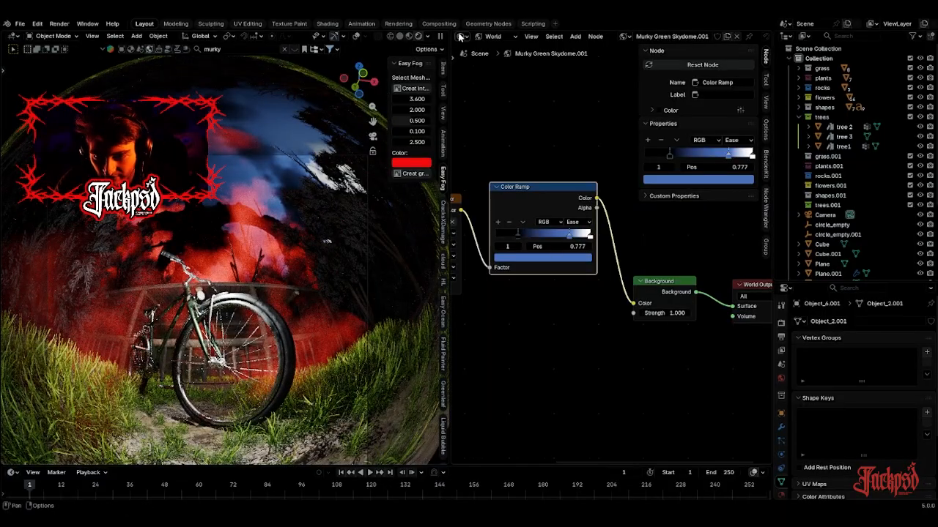
Close the shader editor area so the 3D viewport takes over its space.
{"action": "left_click_drag", "start_coordinate": [445, 35], "coordinate": [485, 46]}
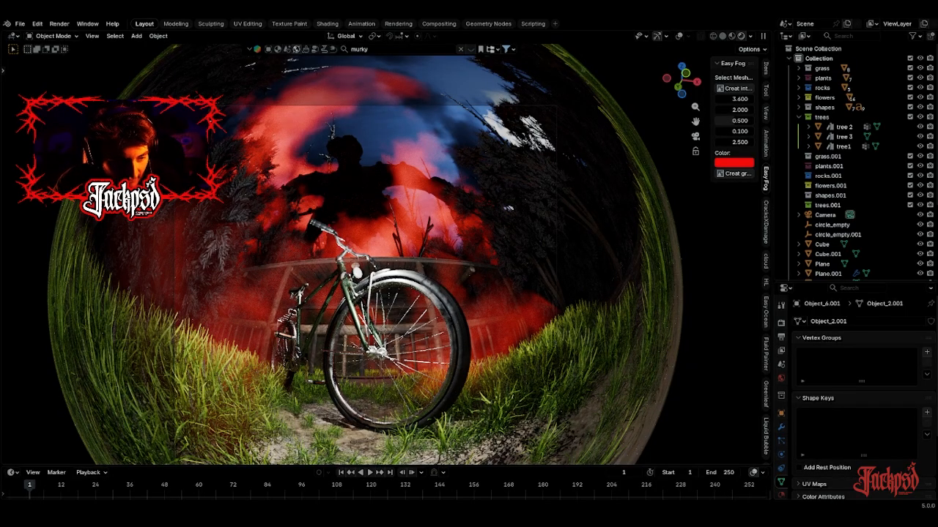
{"action": "scroll", "coordinate": [386, 254], "scroll_direction": "up", "scroll_amount": 4}
{"action": "scroll", "coordinate": [386, 254], "scroll_direction": "down", "scroll_amount": 3}
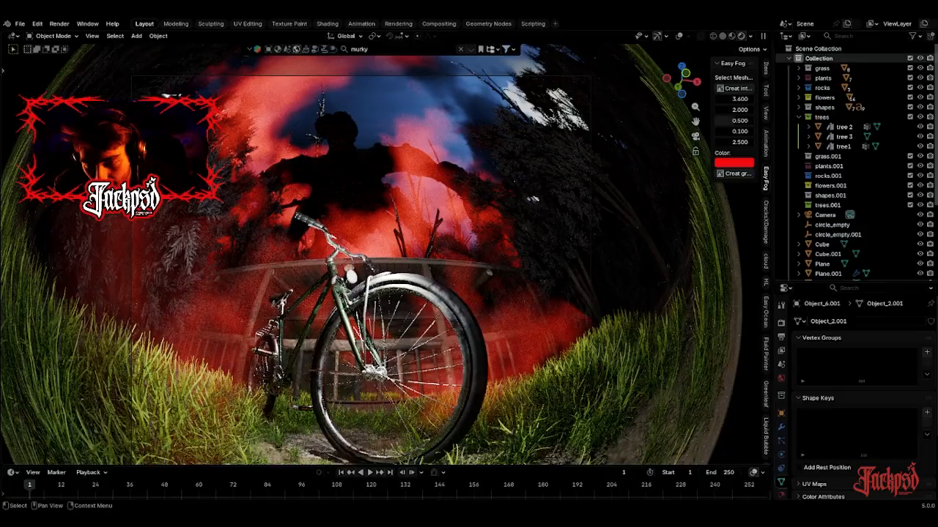
Set the color of the light named Point to blue #4771BB.
{"action": "scroll", "coordinate": [831, 185], "scroll_direction": "down", "scroll_amount": 3}
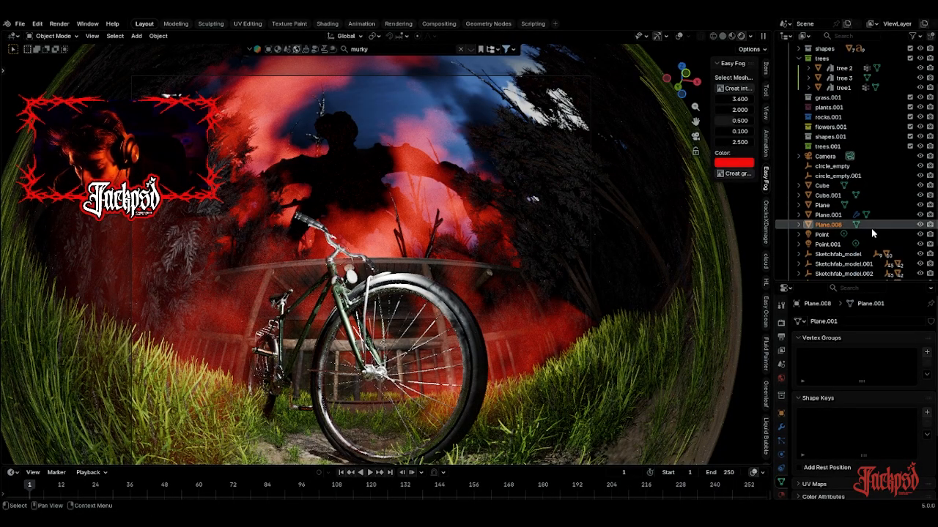
{"action": "left_click", "coordinate": [864, 235]}
{"action": "left_click", "coordinate": [887, 388]}
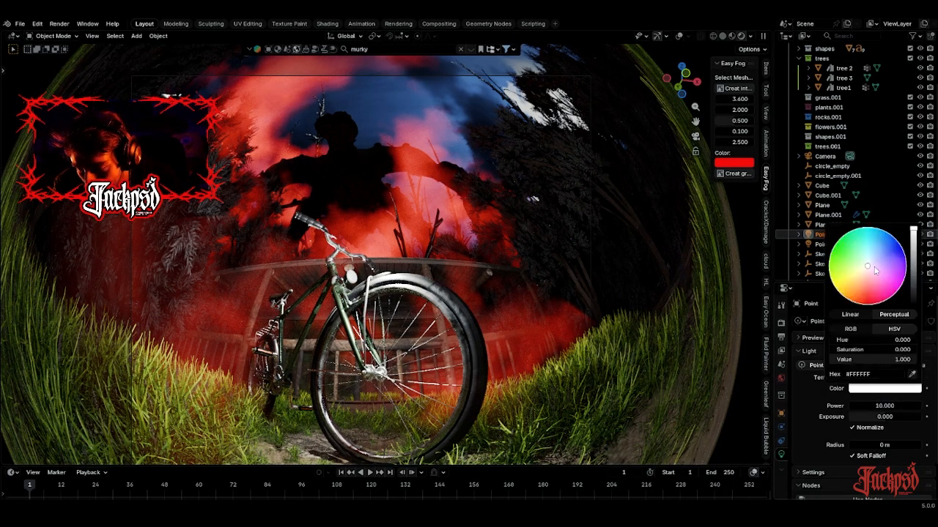
{"action": "left_click", "coordinate": [875, 373]}
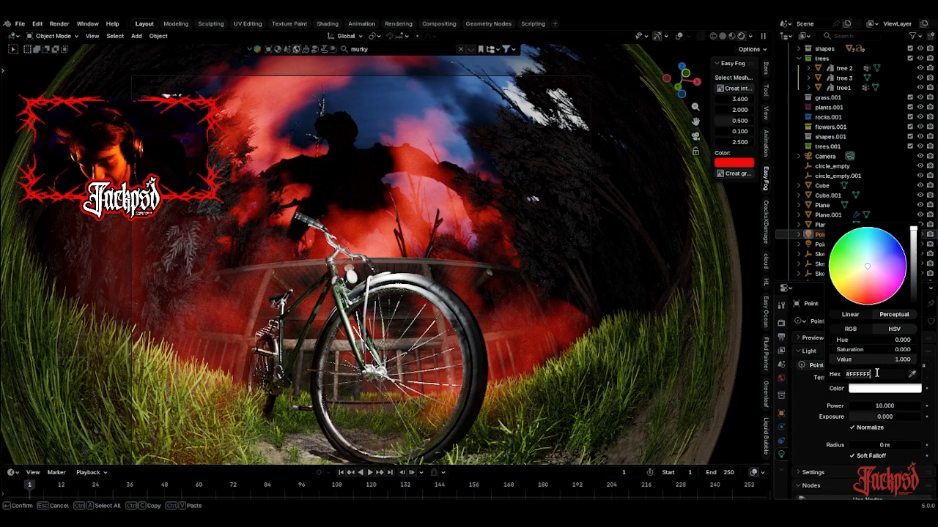
{"action": "type", "text": "#4771BB"}
{"action": "key", "text": "Return"}
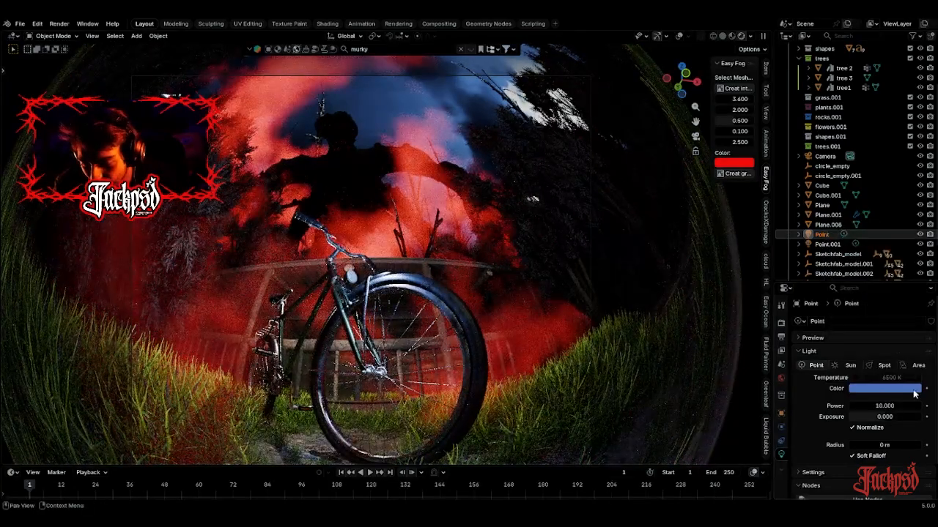
Try a power of 86 on the Point light, and set it back to 10.
{"action": "left_click_drag", "start_coordinate": [908, 406], "coordinate": [884, 406]}
{"action": "left_click", "coordinate": [884, 406]}
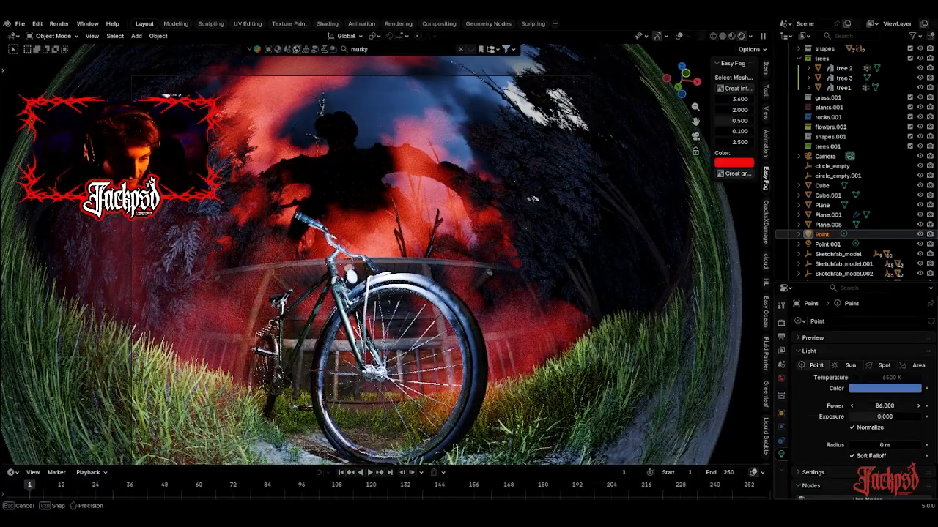
{"action": "type", "text": "10"}
{"action": "key", "text": "Return"}
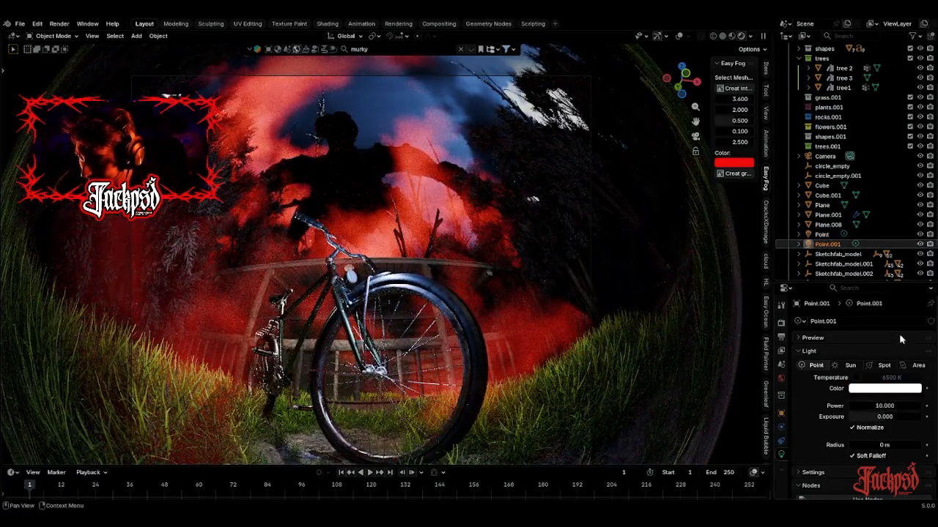
Give the Point.001 light the same blue color and raise its power to 39.1.
{"action": "left_click", "coordinate": [884, 388]}
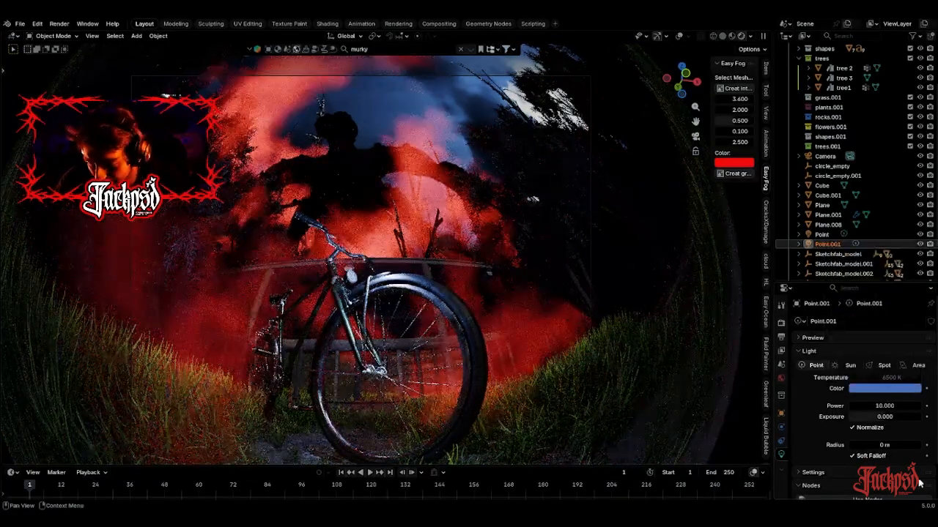
{"action": "mouse_move", "coordinate": [884, 406]}
{"action": "left_mouse_down"}
{"action": "mouse_move", "coordinate": [923, 406]}
{"action": "mouse_move", "coordinate": [902, 406]}
{"action": "left_mouse_up"}
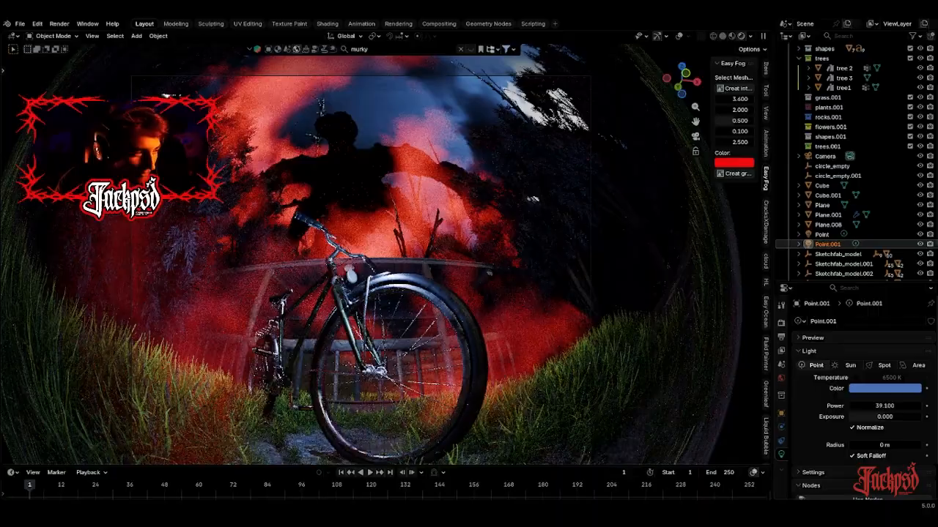
{"action": "scroll", "coordinate": [362, 227], "scroll_direction": "down", "scroll_amount": 3}
{"action": "scroll", "coordinate": [387, 238], "scroll_direction": "up", "scroll_amount": 2}
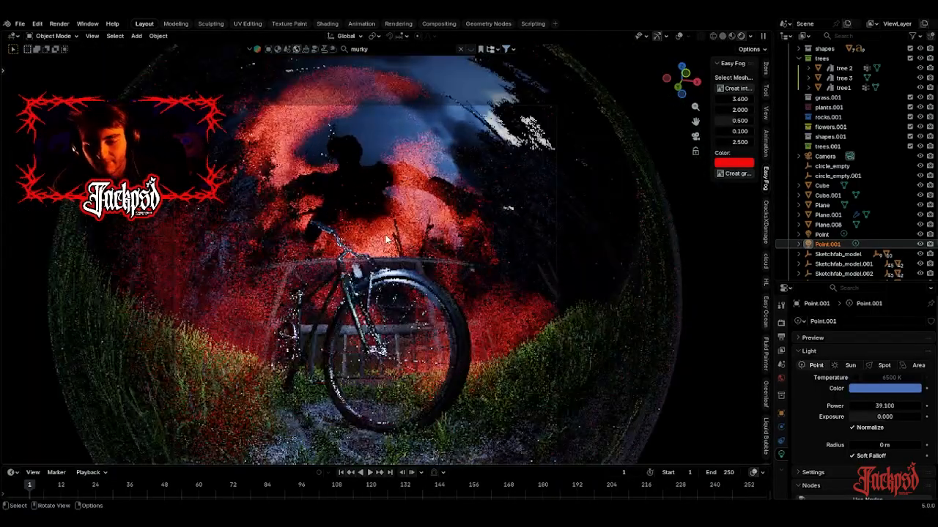
{"action": "scroll", "coordinate": [386, 239], "scroll_direction": "down", "scroll_amount": 2}
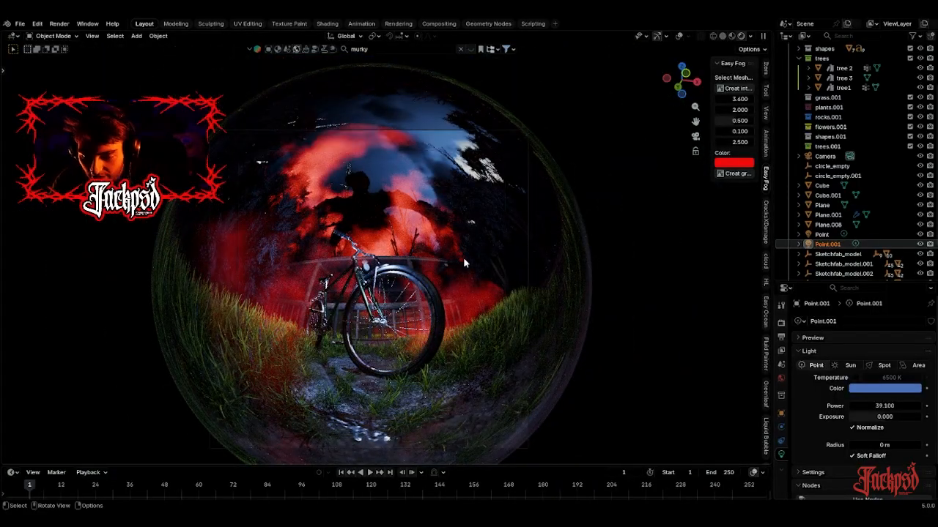
{"action": "left_click_drag", "start_coordinate": [695, 121], "coordinate": [713, 88]}
{"action": "scroll", "coordinate": [389, 205], "scroll_direction": "up", "scroll_amount": 1}
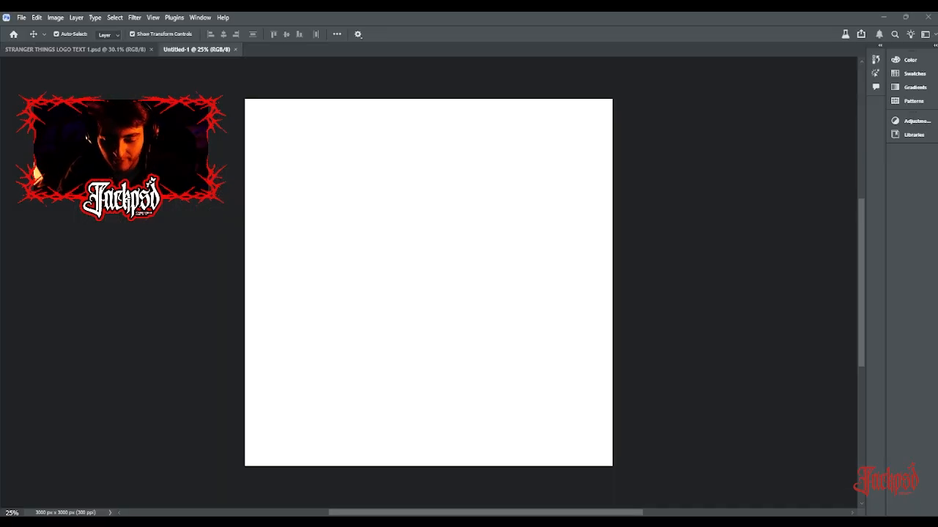
Switch to Photoshop and add centered Benguiat Pro ITC Bold text reading MONTAGEM over LAGRIMA on two lines of the blank canvas.
{"action": "key", "text": "t"}
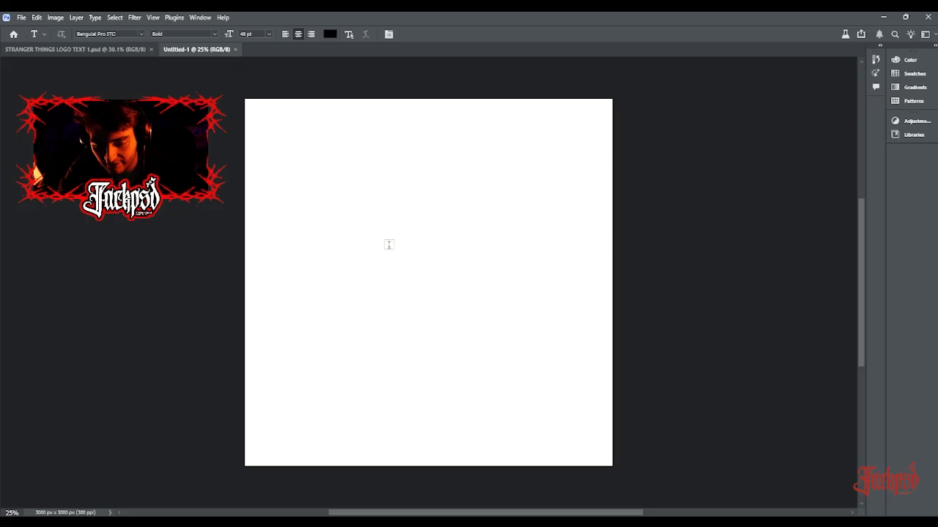
{"action": "left_click", "coordinate": [389, 245]}
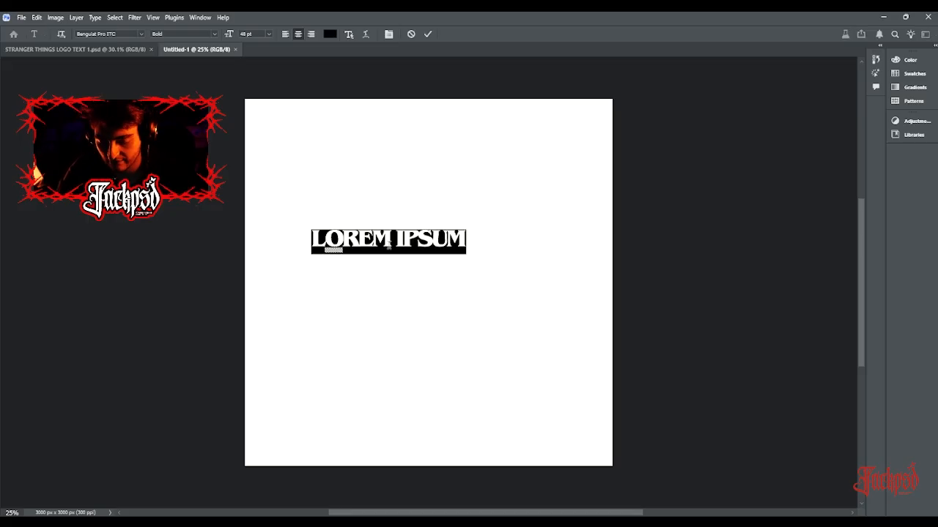
{"action": "type", "text": "MOT"}
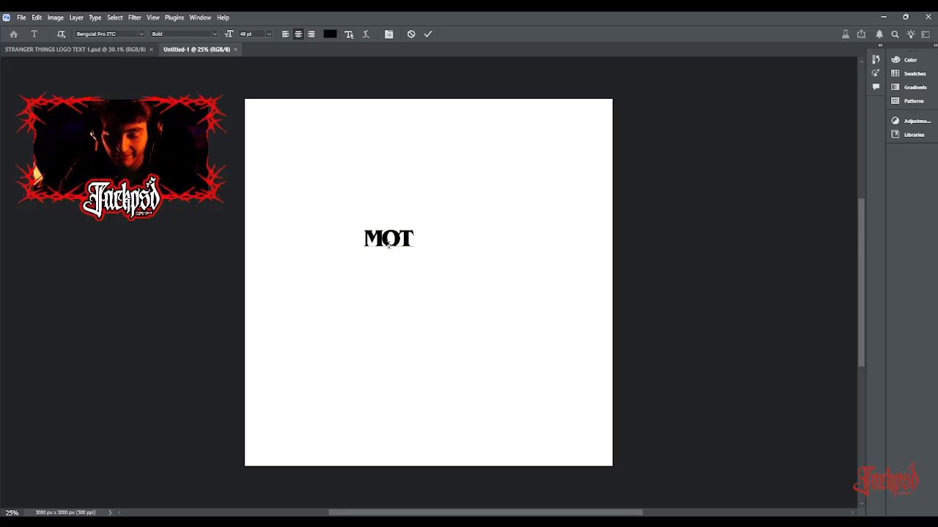
{"action": "key", "text": "BackSpace"}
{"action": "type", "text": "NTAGEM"}
{"action": "key", "text": "Return"}
{"action": "type", "text": "LAGRIMA"}
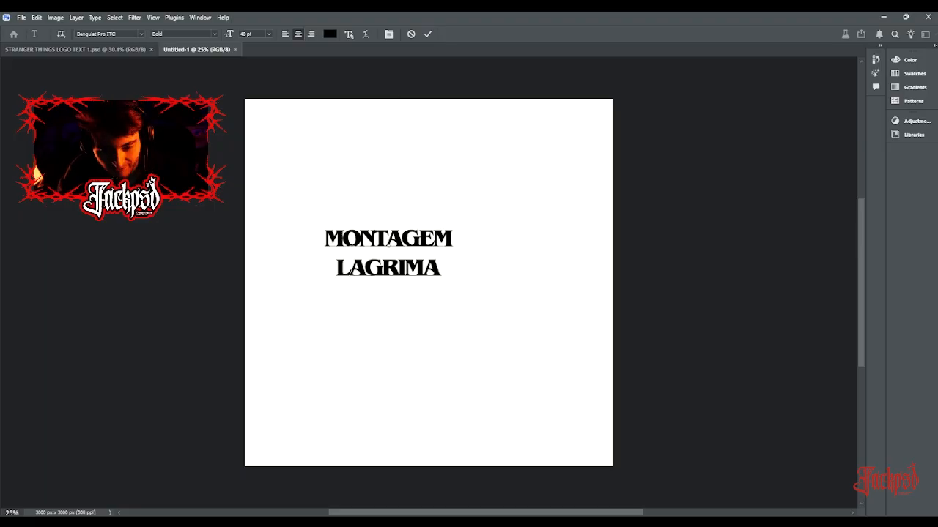
{"action": "key", "text": "ctrl+Return"}
Scale the MONTAGEM LAGRIMA text to about 199% and position it near the canvas center.
{"action": "key", "text": "v"}
{"action": "left_click_drag", "start_coordinate": [457, 248], "coordinate": [584, 241]}
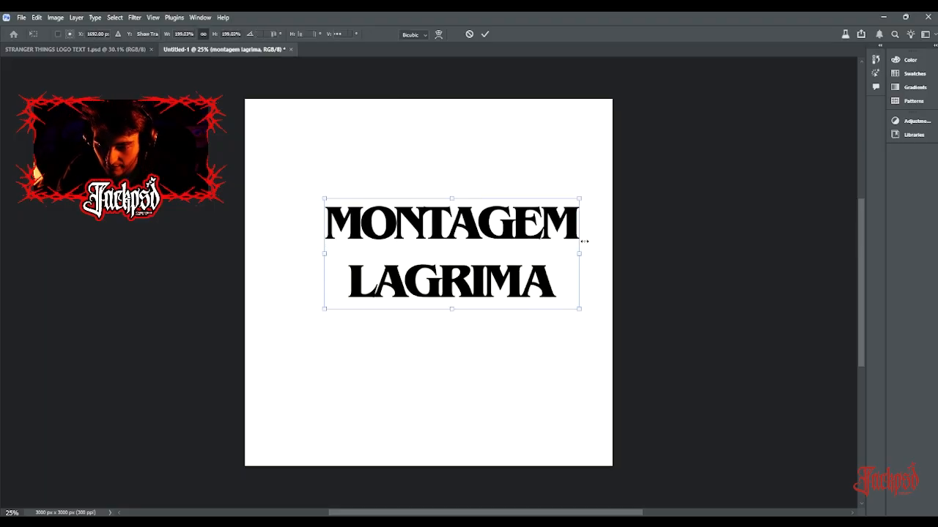
{"action": "left_click_drag", "start_coordinate": [511, 236], "coordinate": [497, 248]}
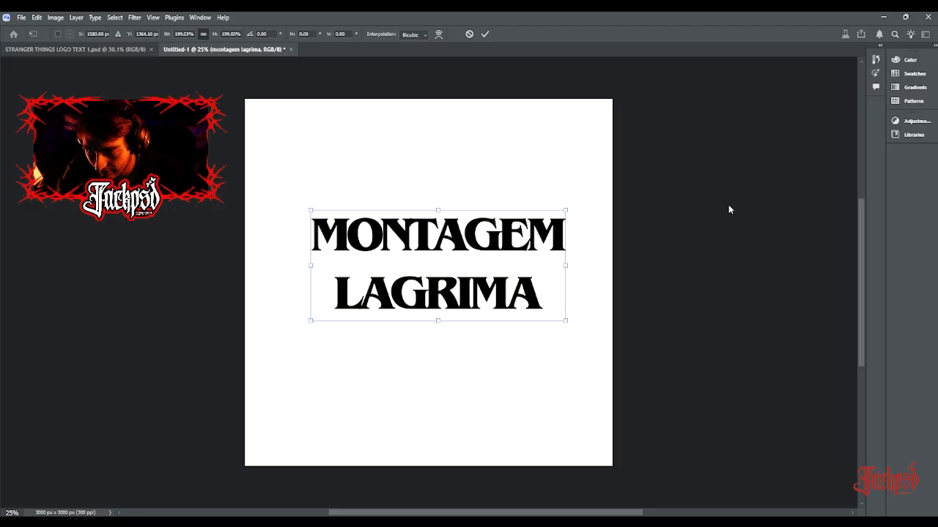
{"action": "key", "text": "Return"}
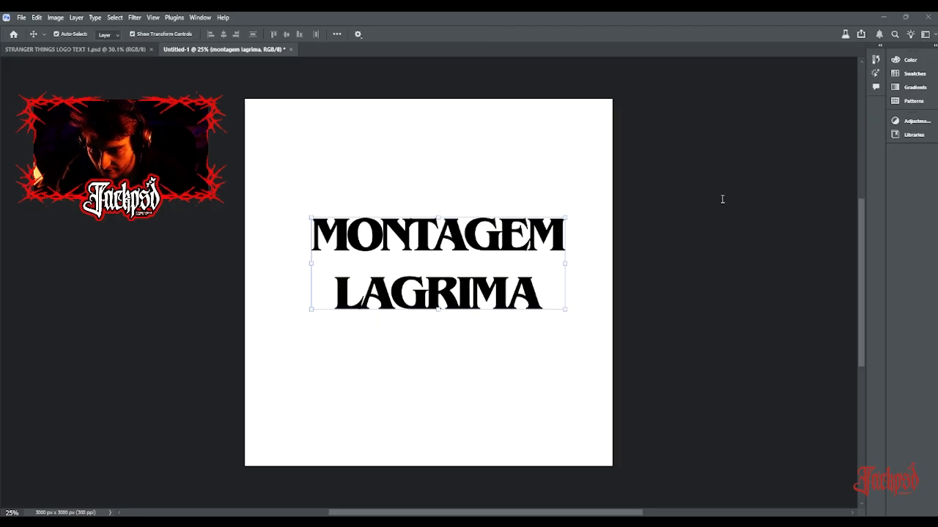
Tighten the text's line spacing and reduce MONTAGEM to ONTAGE without its outer Ms, with that line sized at 110 pt.
{"action": "key", "text": "alt+Up"}
{"action": "key", "text": "alt+Up"}
{"action": "key", "text": "alt+Up"}
{"action": "key", "text": "alt+Up"}
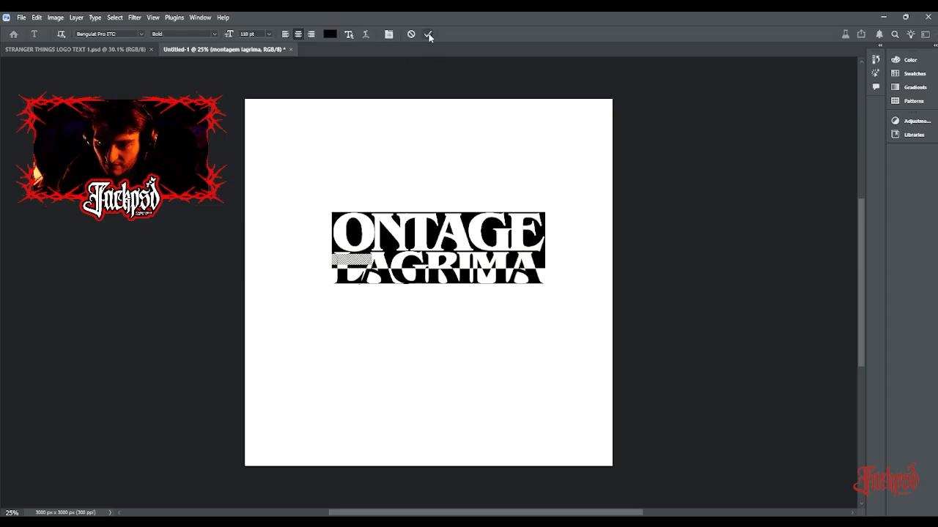
{"action": "left_click", "coordinate": [413, 34]}
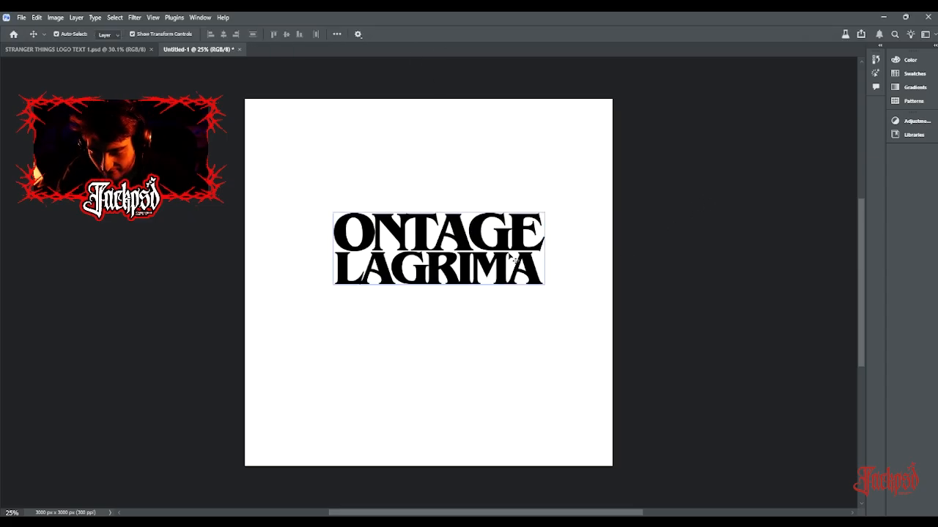
Duplicate the text layer above the original and replace the copy's text with a single M.
{"action": "key", "text": "ctrl+j"}
{"action": "left_click_drag", "start_coordinate": [511, 256], "coordinate": [506, 177], "text": "ctrl"}
{"action": "double_click", "coordinate": [505, 173]}
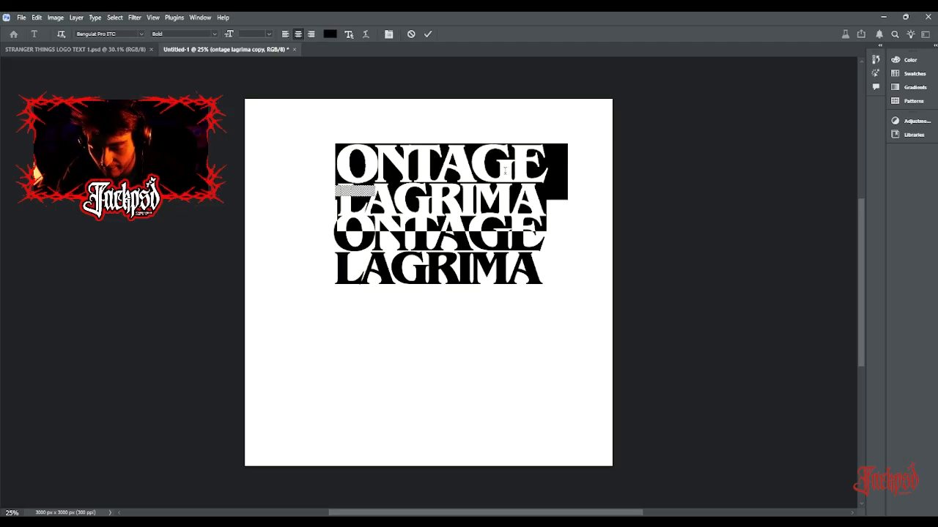
{"action": "type", "text": "M"}
{"action": "left_click", "coordinate": [428, 34]}
{"action": "key", "text": "v"}
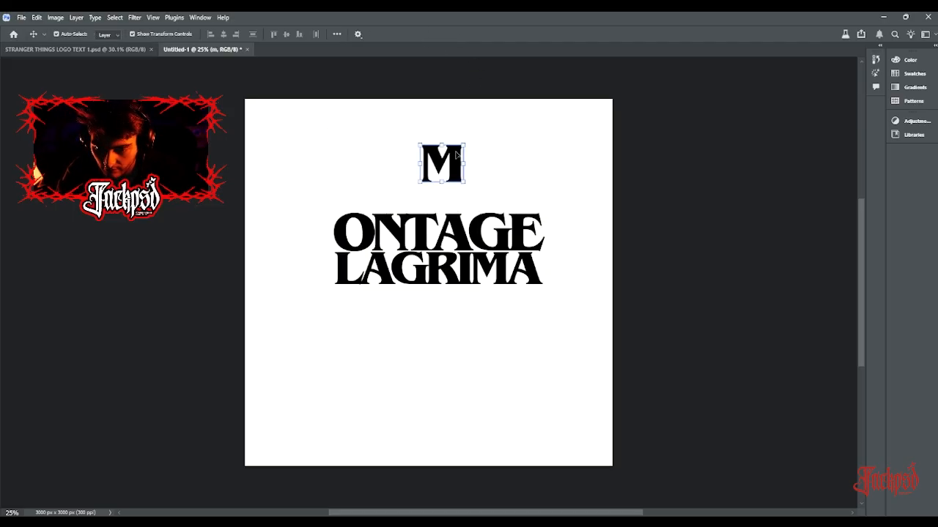
Place the M directly before ONTAGE and enlarge it to about 135%, with its top level with the other letters.
{"action": "left_click_drag", "start_coordinate": [456, 155], "coordinate": [315, 255]}
{"action": "left_click", "coordinate": [315, 256]}
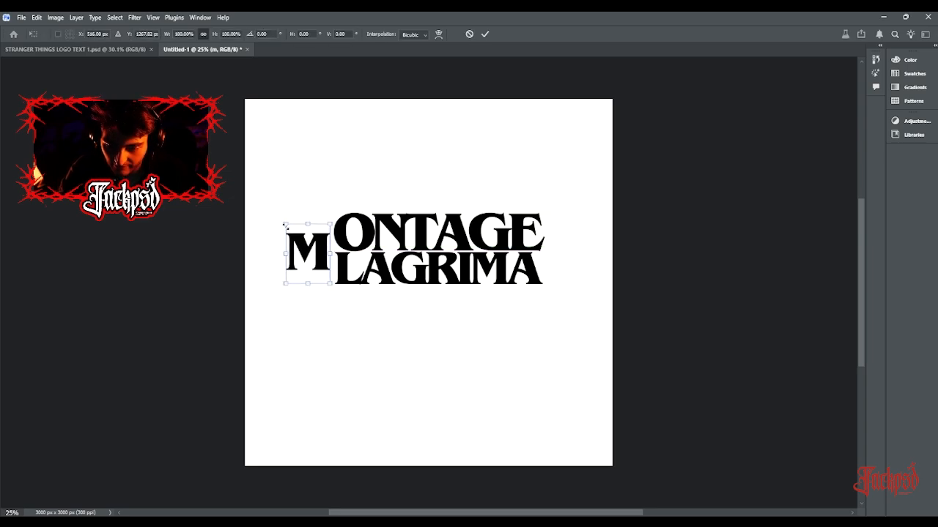
{"action": "left_click_drag", "start_coordinate": [285, 226], "coordinate": [276, 209]}
{"action": "left_click_drag", "start_coordinate": [319, 251], "coordinate": [321, 248]}
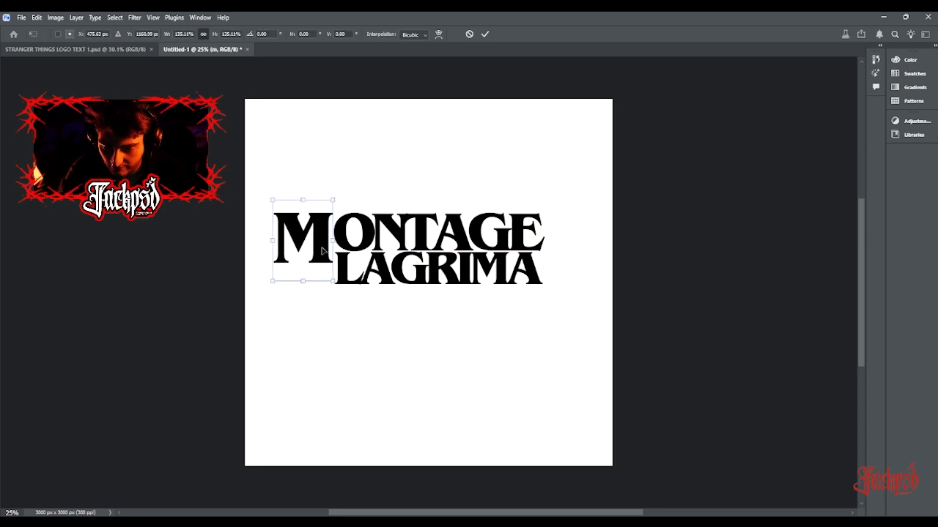
{"action": "key", "text": "Return"}
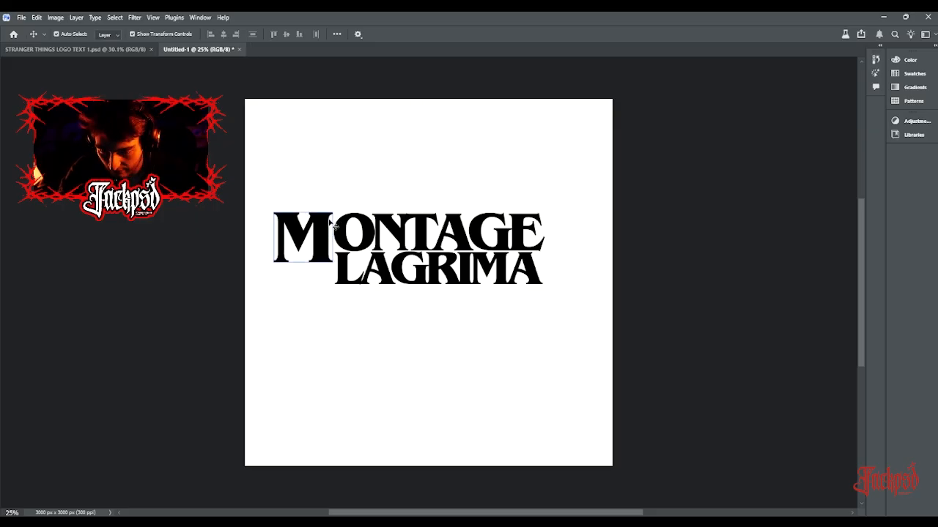
Nudge the large M sideways until it sits tight against the O of ONTAGE.
{"action": "key", "text": "shift+Right"}
{"action": "key", "text": "shift+Right"}
{"action": "key", "text": "shift+Right"}
{"action": "key", "text": "shift+Left"}
{"action": "key", "text": "shift+Left"}
{"action": "key", "text": "shift+Right"}
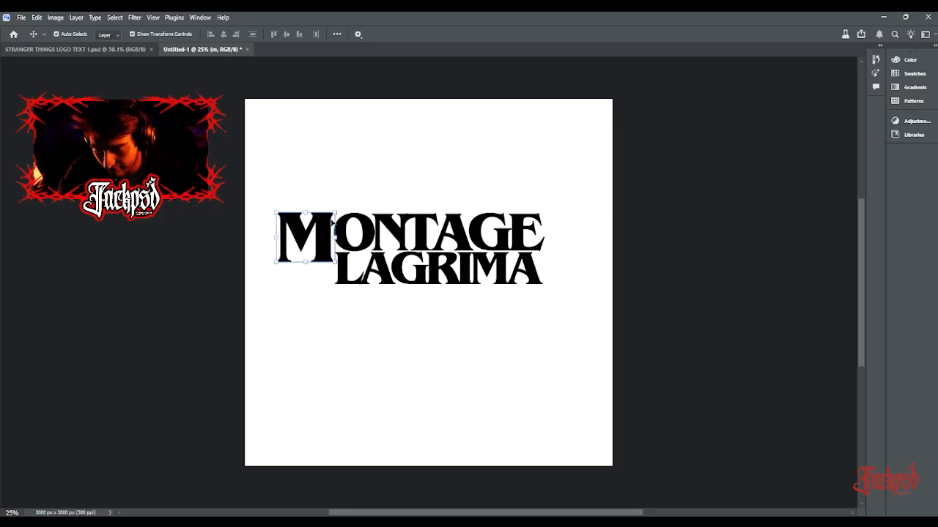
Duplicate the large M and place the copy level with it at the end of ONTAGE to complete MONTAGEM.
{"action": "key", "text": "ctrl+j"}
{"action": "key", "text": "ctrl+t"}
{"action": "left_click_drag", "start_coordinate": [328, 236], "coordinate": [593, 236]}
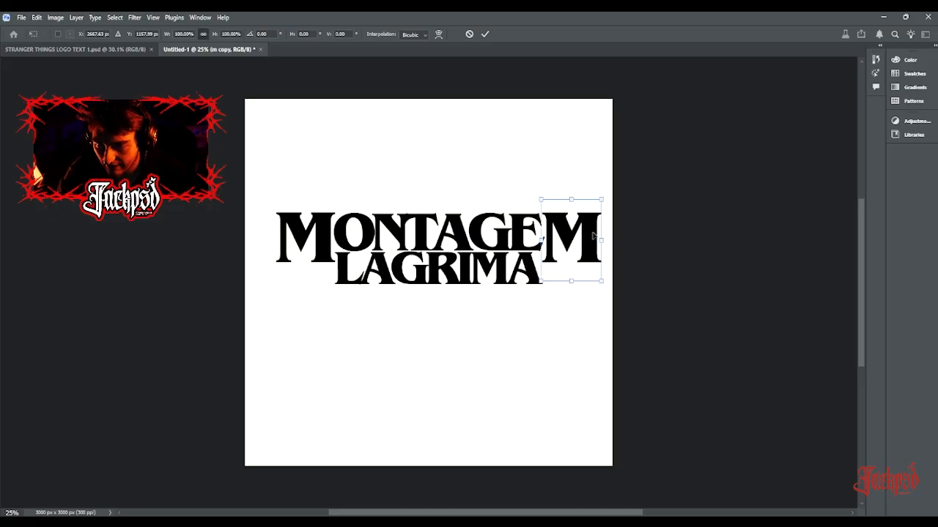
{"action": "key", "text": "Return"}
Group the two large M layers and select the group together with the ONTAGE LAGRIMA text.
{"action": "left_click", "coordinate": [739, 200], "text": "ctrl"}
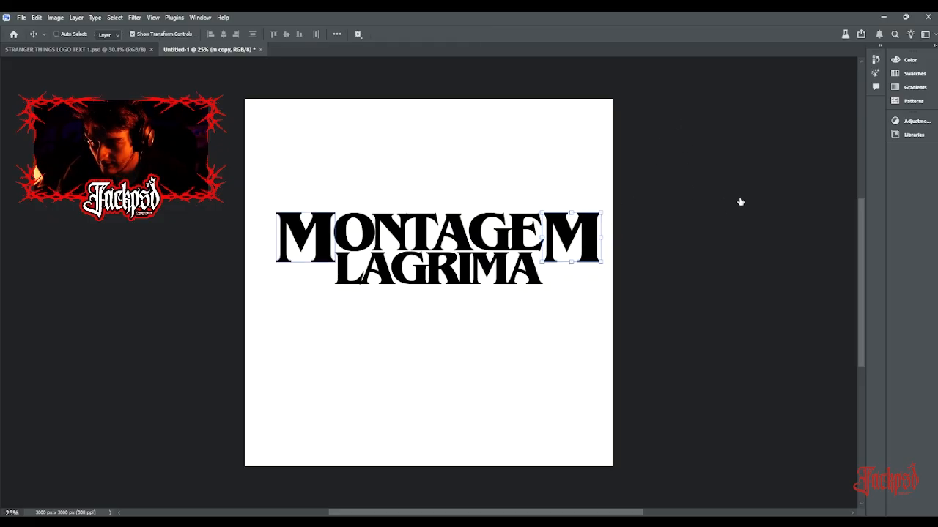
{"action": "key", "text": "ctrl+g"}
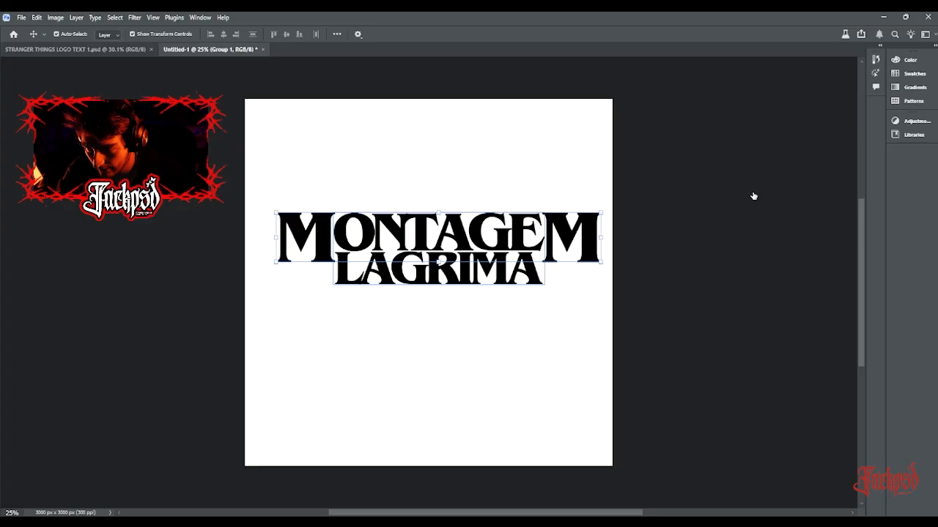
{"action": "key", "text": "ctrl+alt+a"}
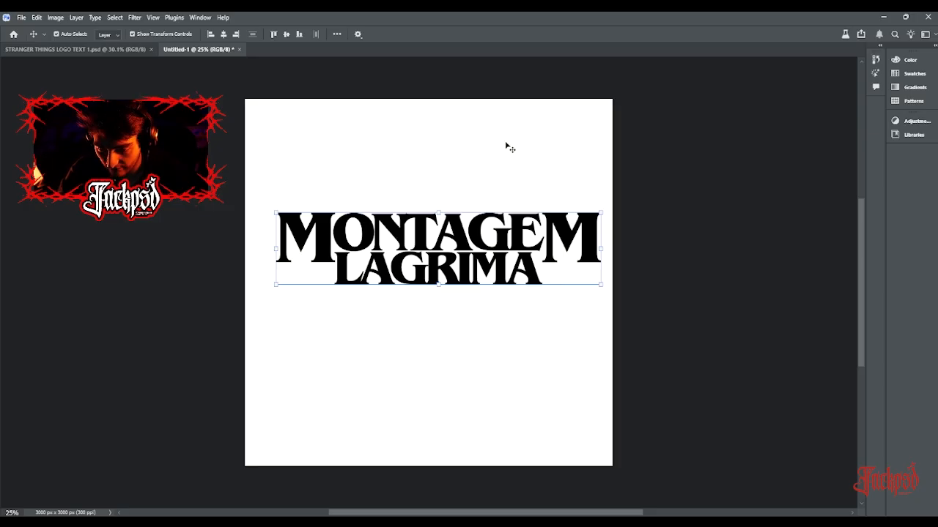
Group the MONTAGEM LAGRIMA title layers and centre the group vertically and horizontally on the canvas.
{"action": "key", "text": "ctrl+g"}
{"action": "key", "text": "ctrl+a"}
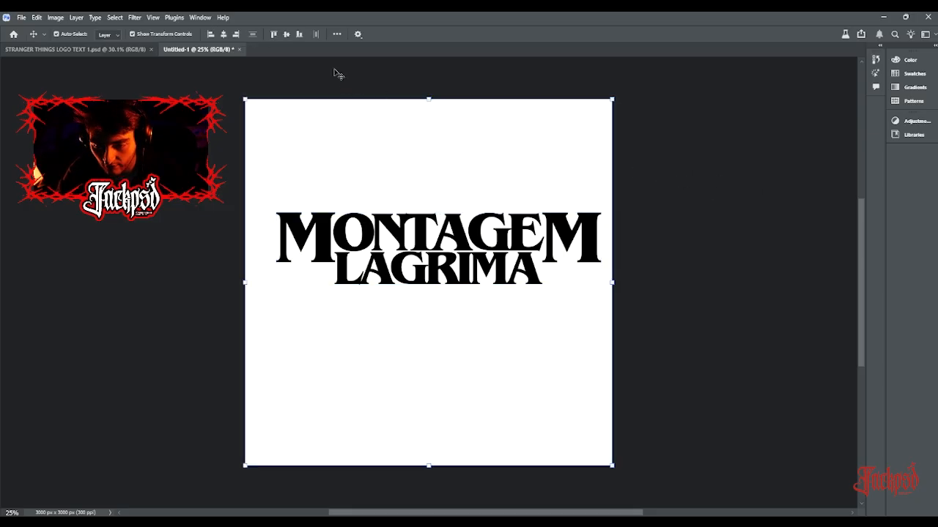
{"action": "left_click", "coordinate": [286, 37]}
{"action": "left_click", "coordinate": [224, 33]}
{"action": "key", "text": "ctrl+d"}
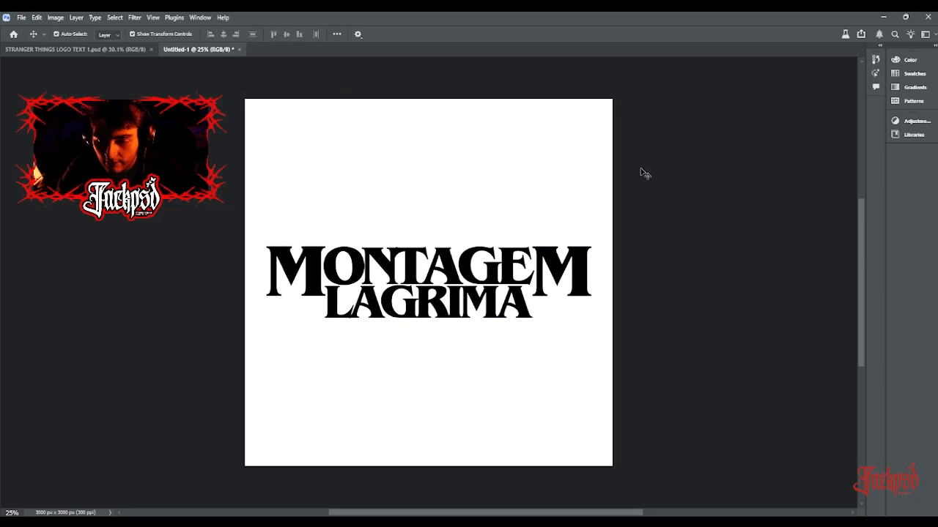
Apply a red stroke to the title group and set its fill to 0%, leaving only the letter outlines.
{"action": "left_click", "coordinate": [747, 178]}
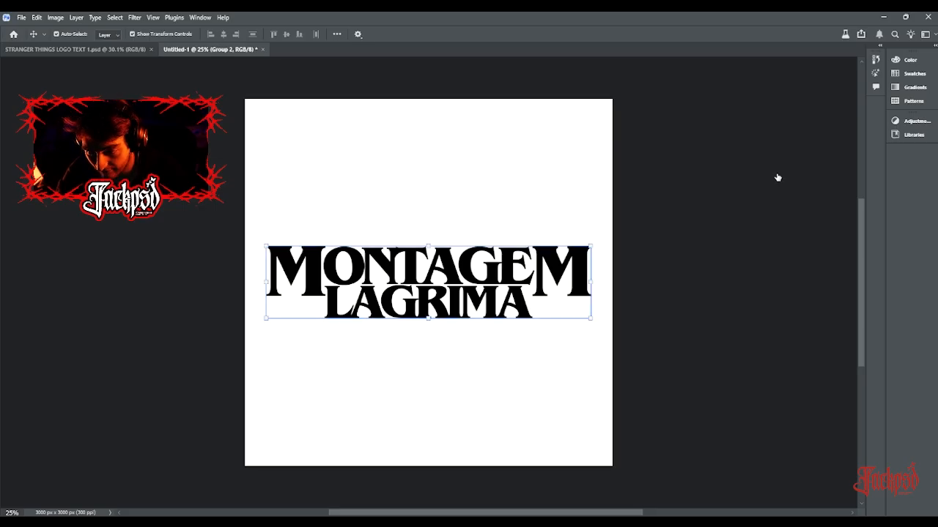
{"action": "key", "text": "h"}
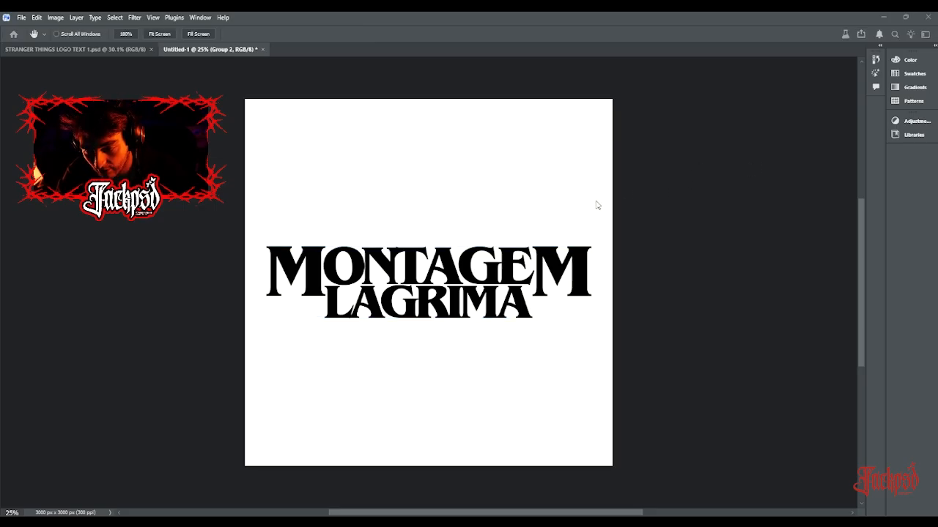
{"action": "key", "text": "ctrl+1"}
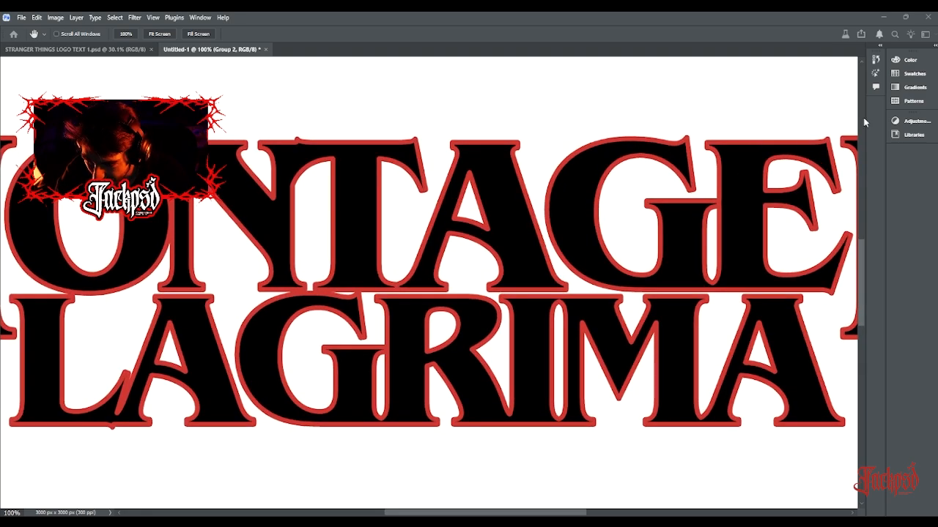
{"action": "key", "text": "v"}
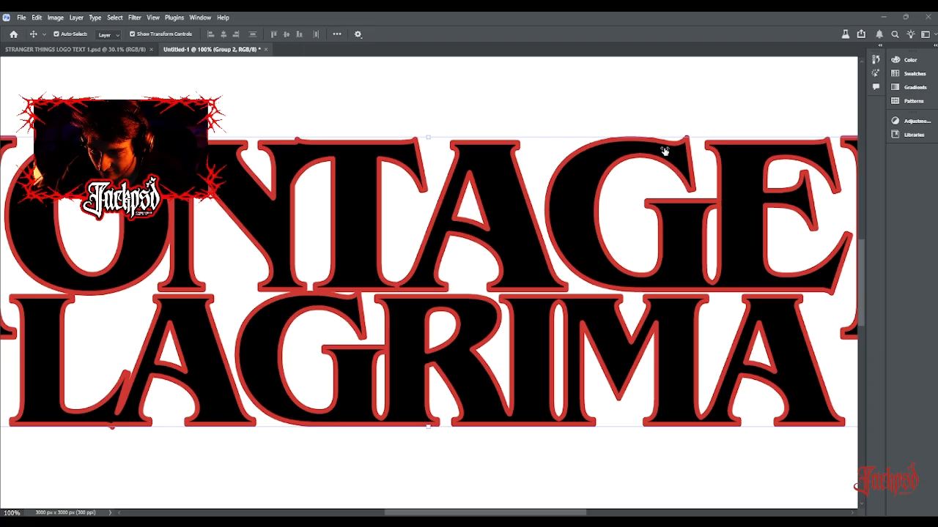
{"action": "key", "text": "shift+0"}
{"action": "key", "text": "shift+0"}
{"action": "left_click", "coordinate": [508, 95]}
{"action": "key", "text": "ctrl+minus"}
{"action": "key", "text": "ctrl+minus"}
{"action": "key", "text": "ctrl+minus"}
{"action": "key", "text": "ctrl+minus"}
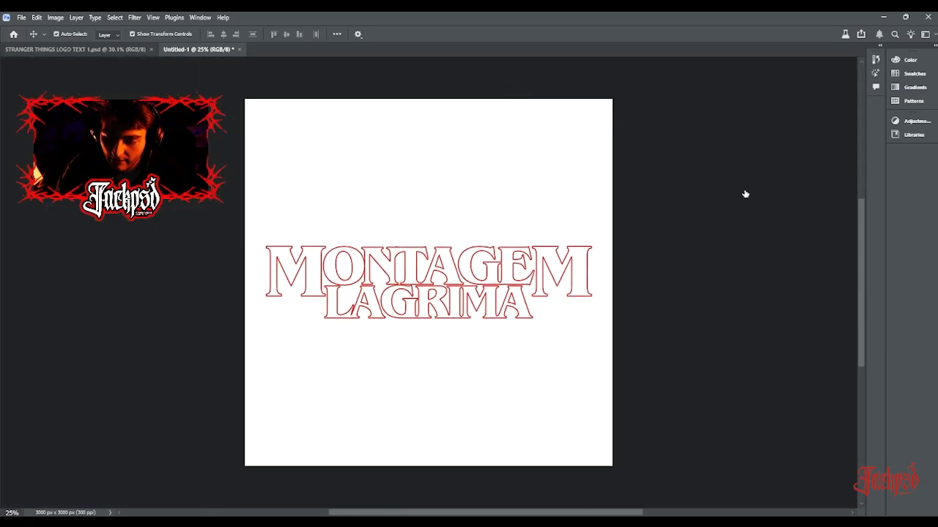
Fill the background layer with black.
{"action": "left_click", "coordinate": [763, 213]}
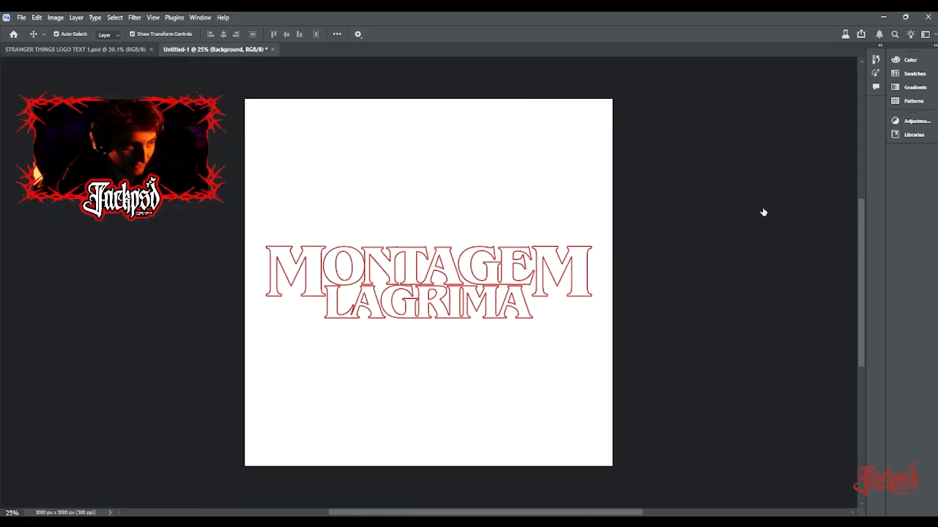
{"action": "key", "text": "ctrl+BackSpace"}
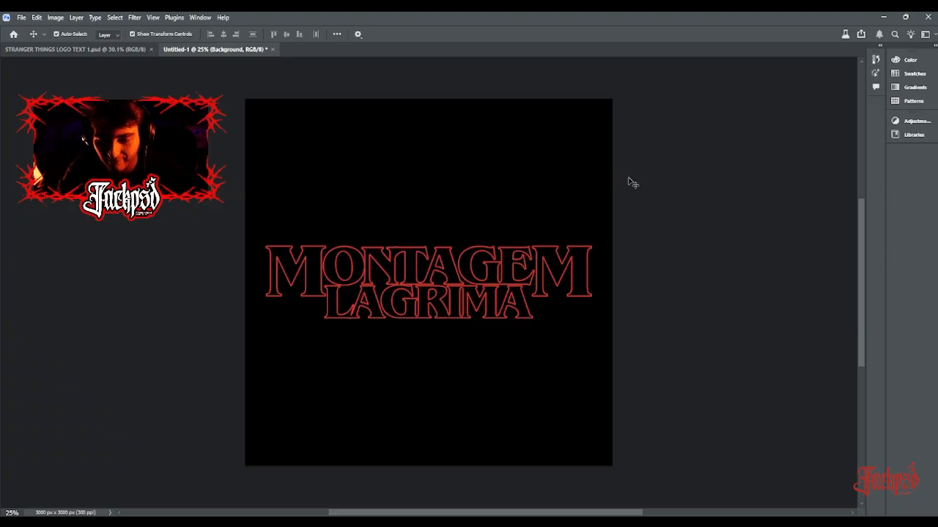
{"action": "key", "text": "ctrl+0"}
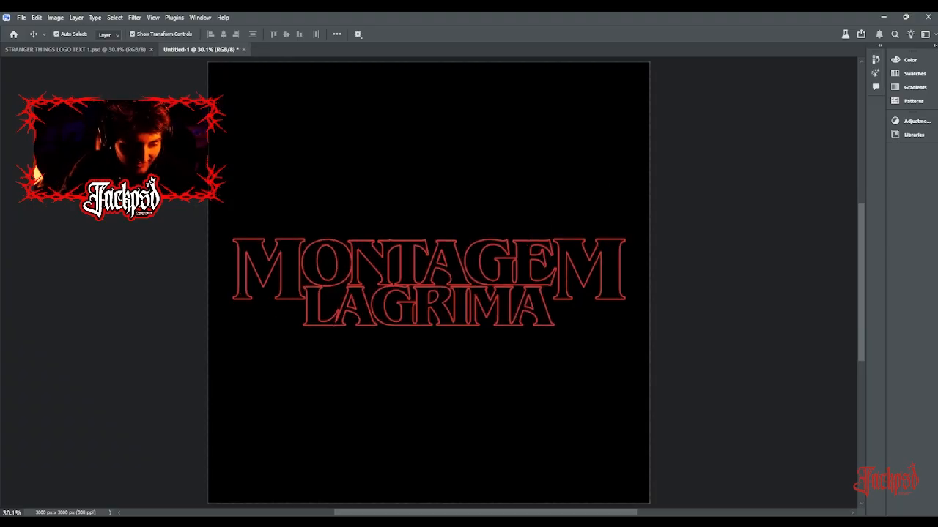
Create a thin bar with the title's red outline just above MONTAGEM, spanning the full width of the title.
{"action": "key", "text": "ctrl+plus"}
{"action": "left_click", "coordinate": [771, 182]}
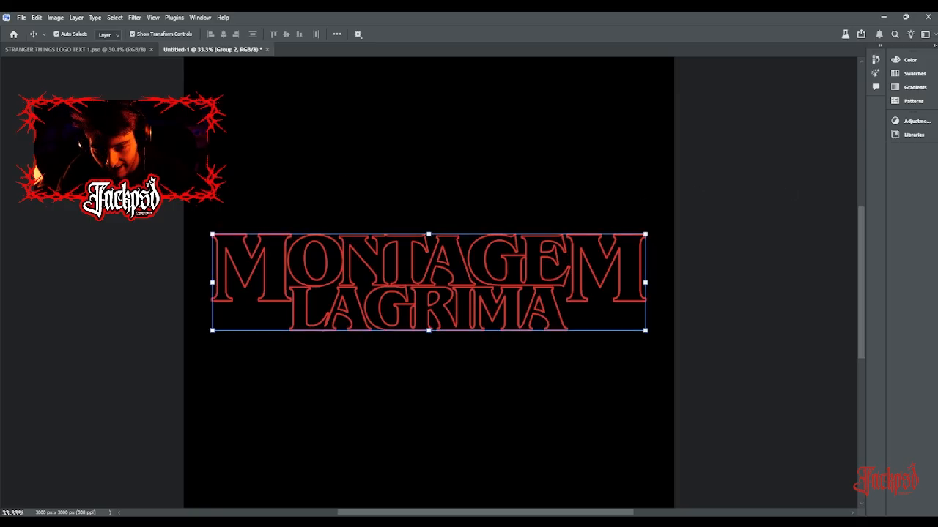
{"action": "key", "text": "m"}
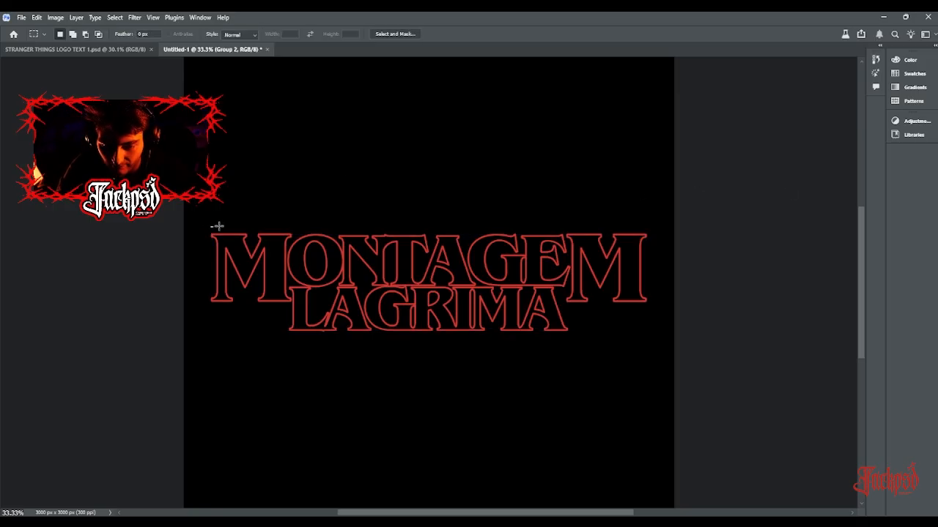
{"action": "left_click_drag", "start_coordinate": [211, 227], "coordinate": [644, 228]}
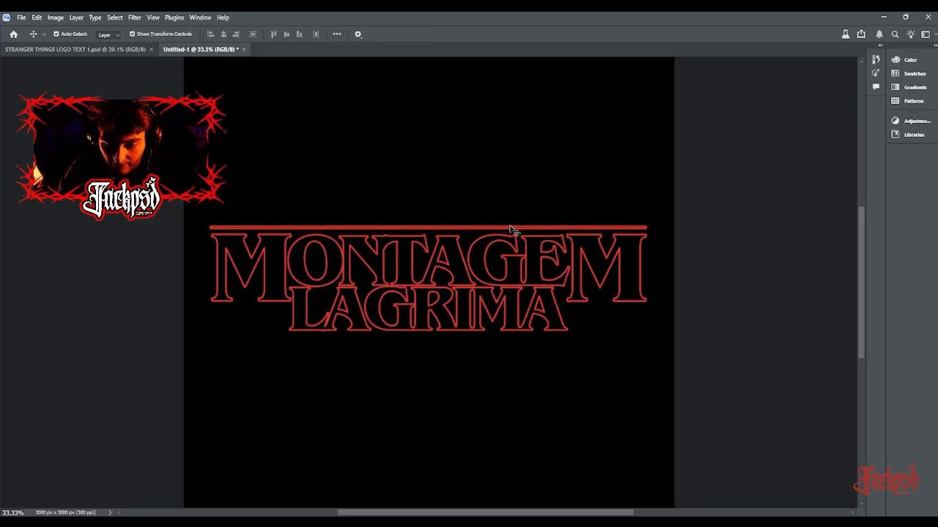
Thicken the bar above MONTAGEM by stretching its height to 192.31%.
{"action": "left_click", "coordinate": [513, 229]}
{"action": "left_click_drag", "start_coordinate": [427, 223], "coordinate": [429, 222]}
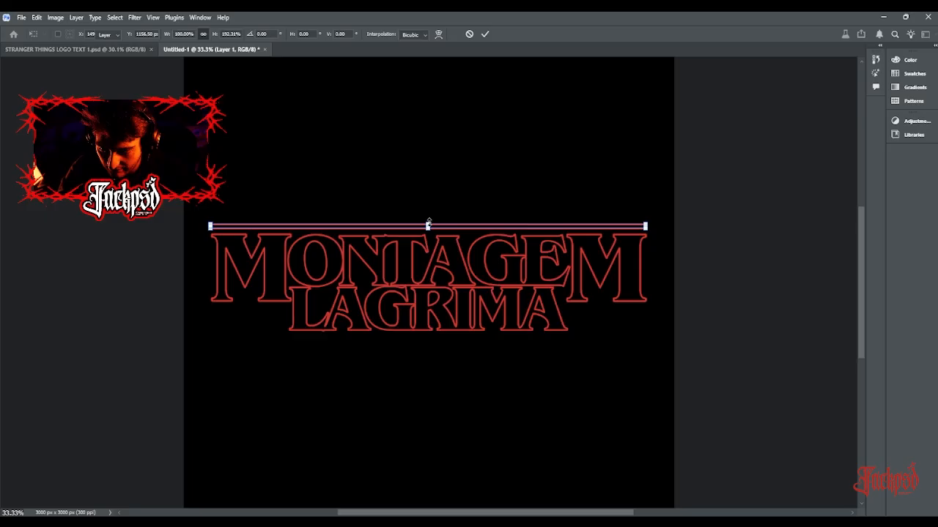
{"action": "key", "text": "Return"}
Select the bar together with the title layers and align them on their horizontal centres.
{"action": "left_click", "coordinate": [492, 156]}
{"action": "left_click", "coordinate": [748, 213]}
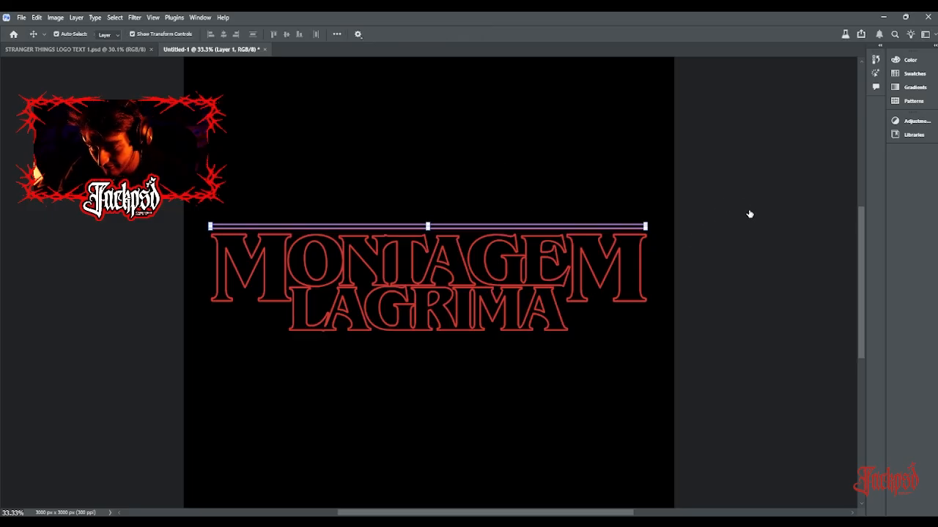
{"action": "left_click", "coordinate": [755, 230], "text": "ctrl"}
{"action": "left_click", "coordinate": [757, 245], "text": "ctrl"}
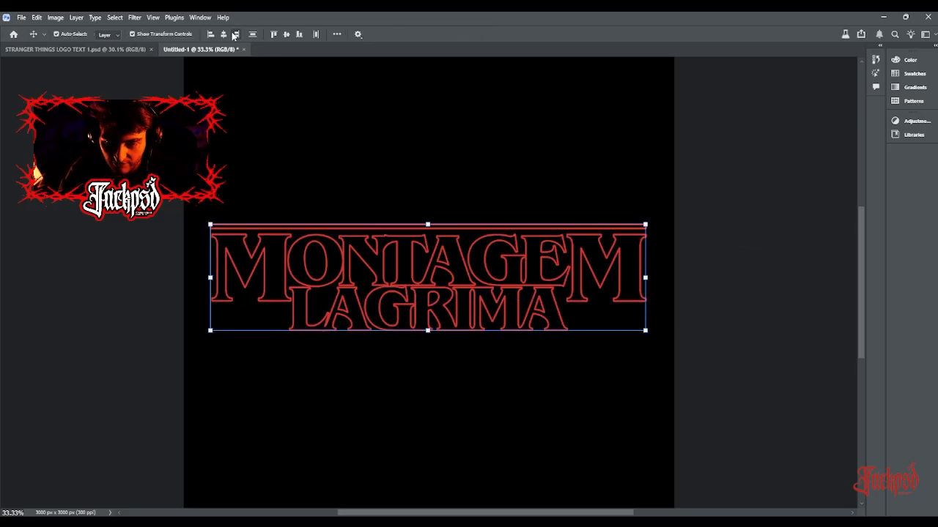
{"action": "left_click", "coordinate": [312, 119]}
Duplicate the bar and place the copy straight below the two large Ms, crossing behind LAGRIMA.
{"action": "left_click", "coordinate": [566, 228]}
{"action": "key", "text": "ctrl+t"}
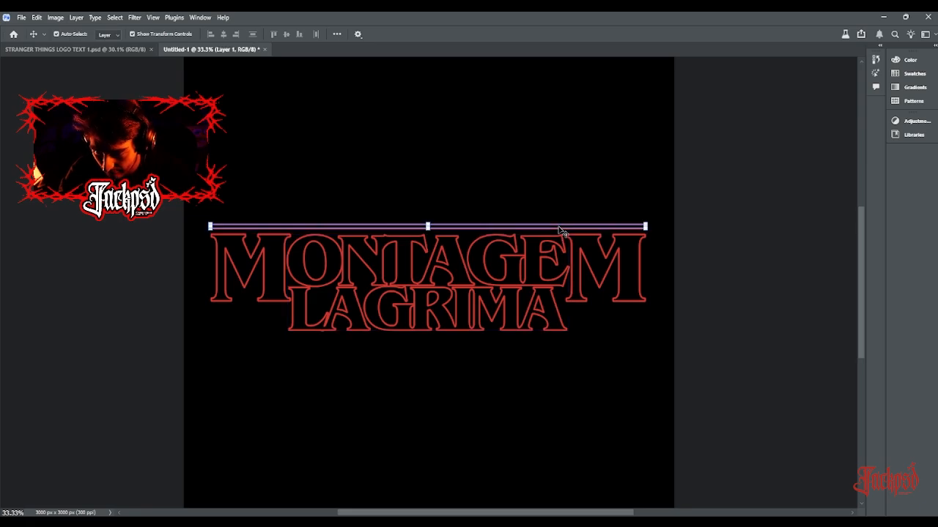
{"action": "left_click_drag", "start_coordinate": [566, 231], "coordinate": [575, 313]}
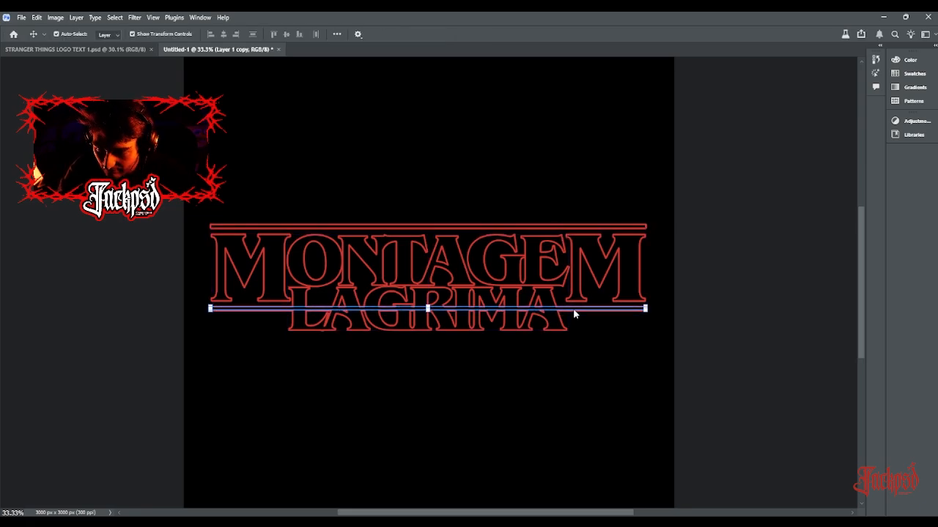
{"action": "key", "text": "Return"}
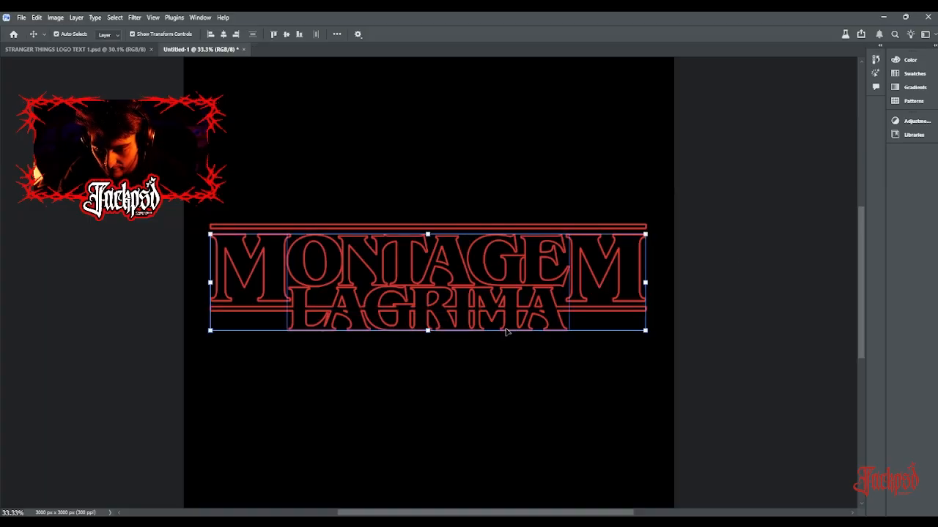
{"action": "left_click", "coordinate": [703, 284]}
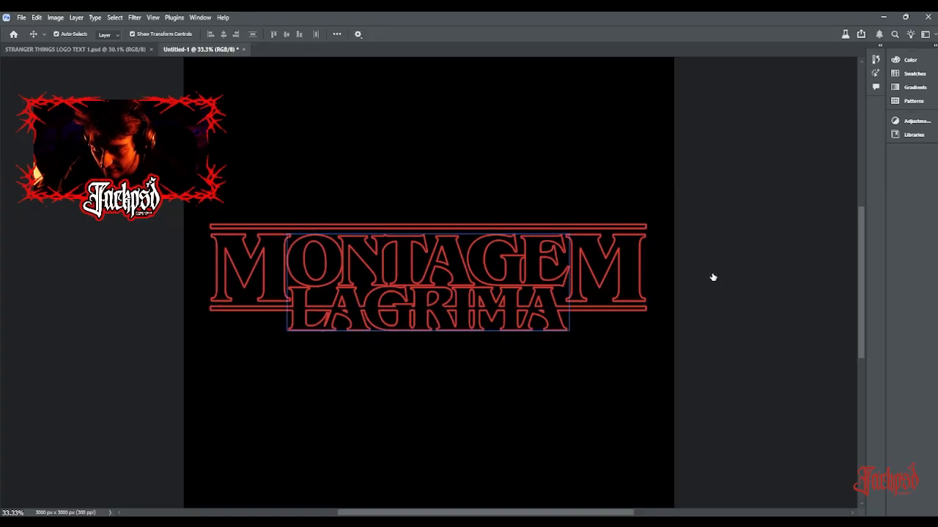
{"action": "left_click", "coordinate": [749, 261]}
{"action": "left_click", "coordinate": [749, 261]}
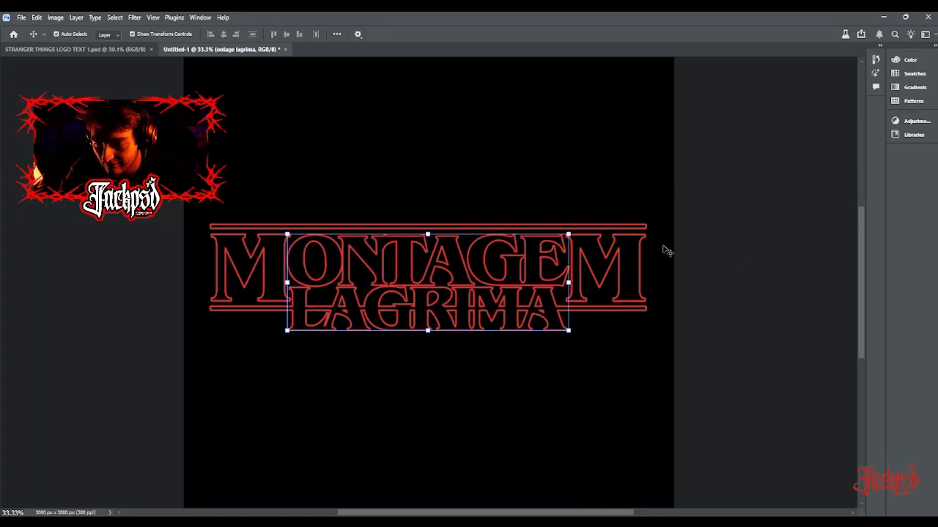
{"action": "left_click", "coordinate": [631, 184]}
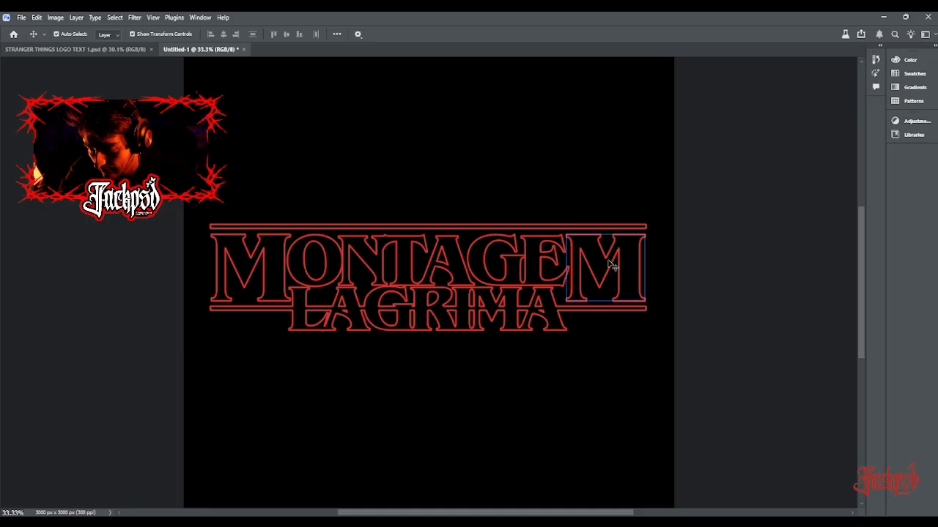
Select a rectangular area around the word LAGRIMA and fill it on a new layer.
{"action": "left_click", "coordinate": [601, 312]}
{"action": "key", "text": "m"}
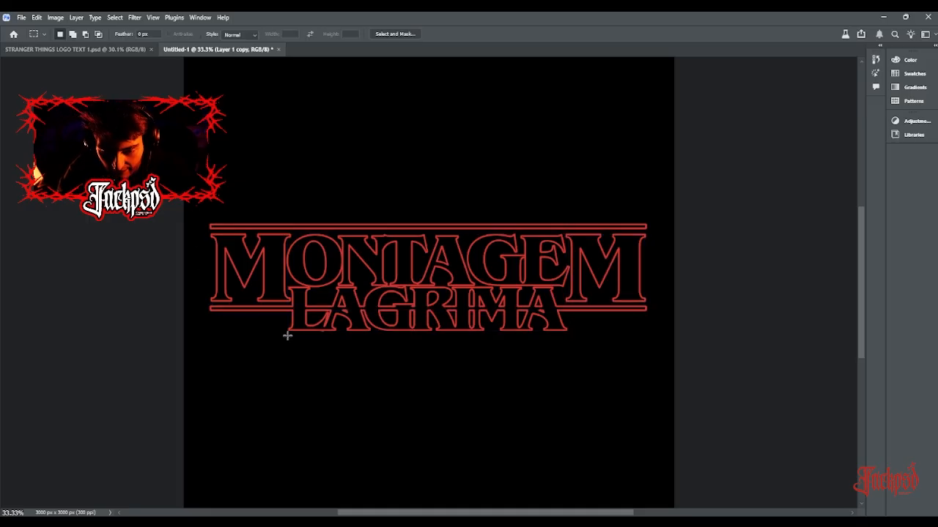
{"action": "left_click_drag", "start_coordinate": [283, 336], "coordinate": [566, 281]}
{"action": "key", "text": "ctrl+shift+alt+n"}
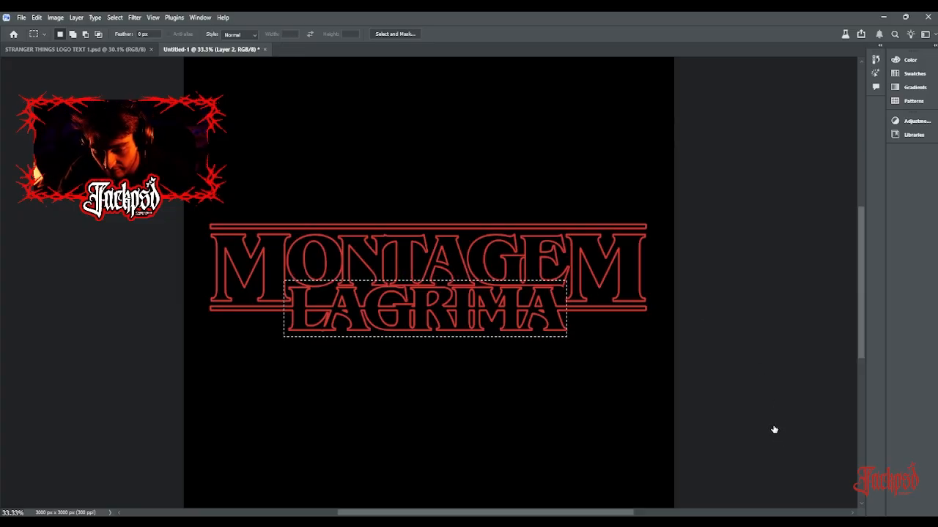
{"action": "key", "text": "alt+BackSpace"}
{"action": "key", "text": "ctrl+d"}
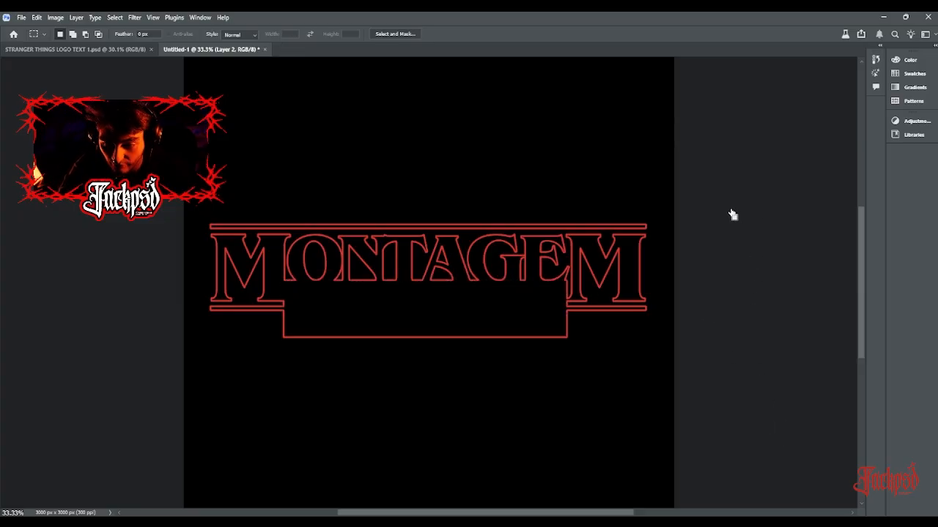
Centre the filled rectangle over LAGRIMA horizontally with the title and bars.
{"action": "key", "text": "ctrl+z"}
{"action": "key", "text": "ctrl+d"}
{"action": "key", "text": "v"}
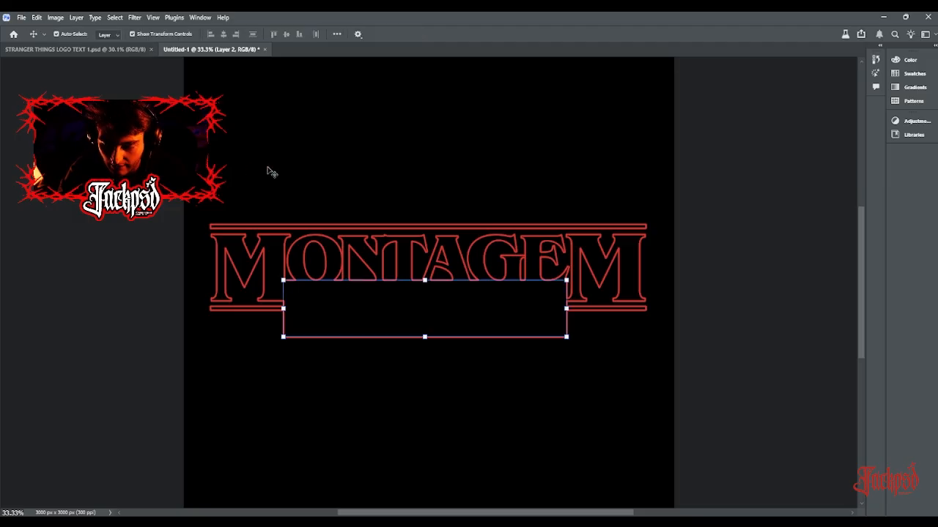
{"action": "key", "text": "ctrl+alt+a"}
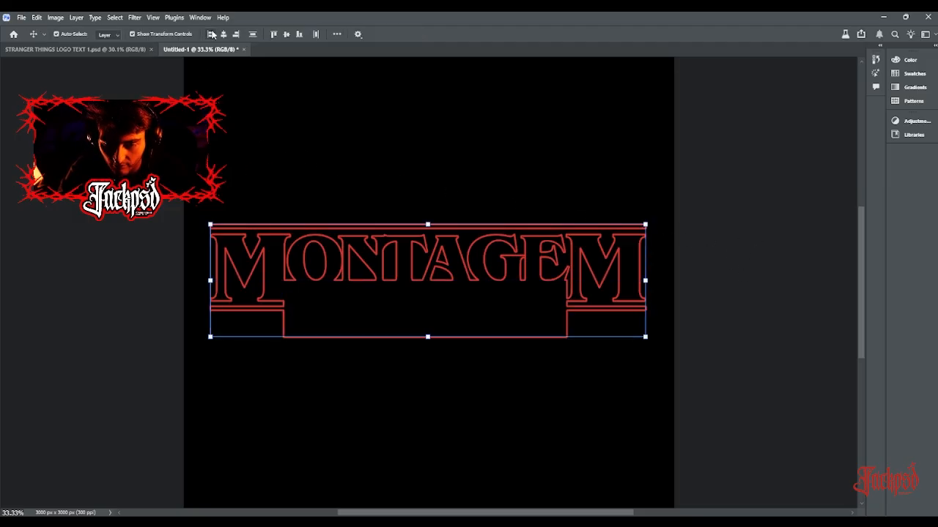
{"action": "left_click", "coordinate": [223, 34]}
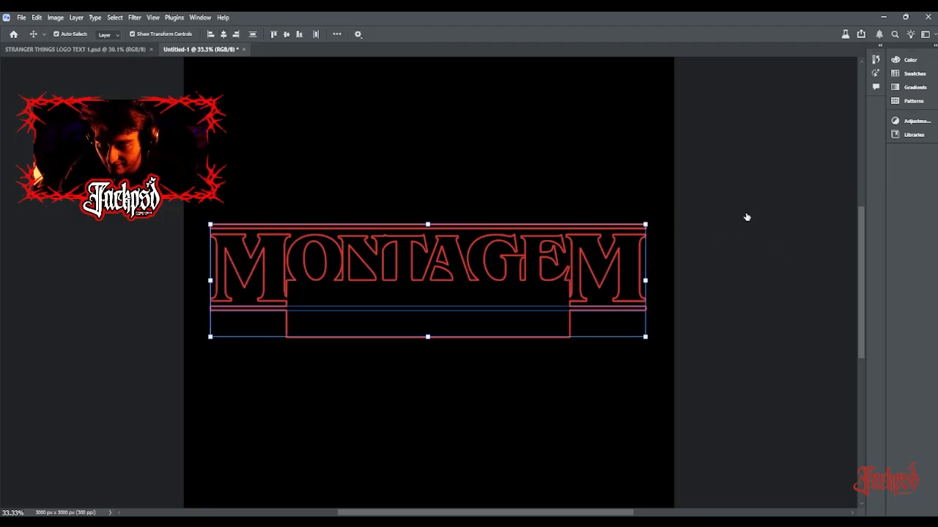
Load the rectangle's shape as a selection, remove the rectangle from view, and delete the lower bar's section behind LAGRIMA.
{"action": "key", "text": "ctrl+z"}
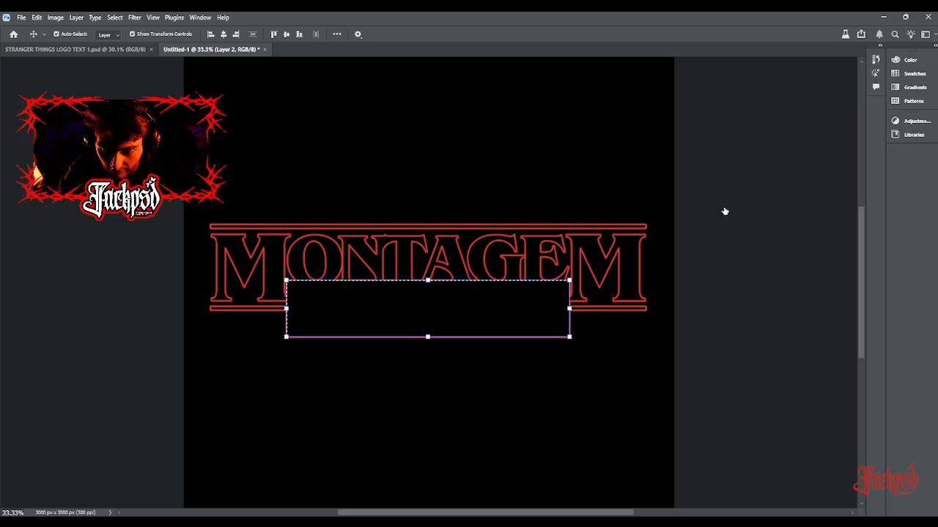
{"action": "key", "text": "ctrl+v"}
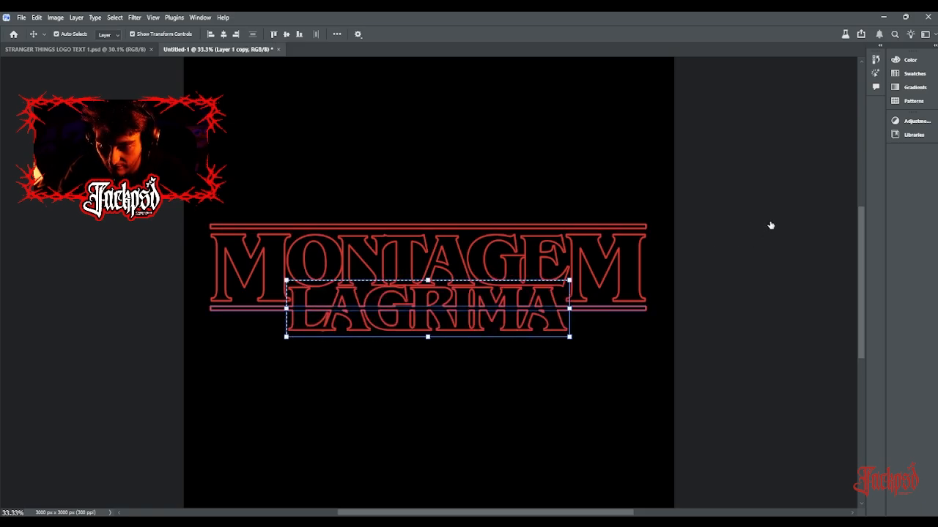
{"action": "key", "text": "Delete"}
{"action": "key", "text": "ctrl+d"}
{"action": "left_click", "coordinate": [537, 196]}
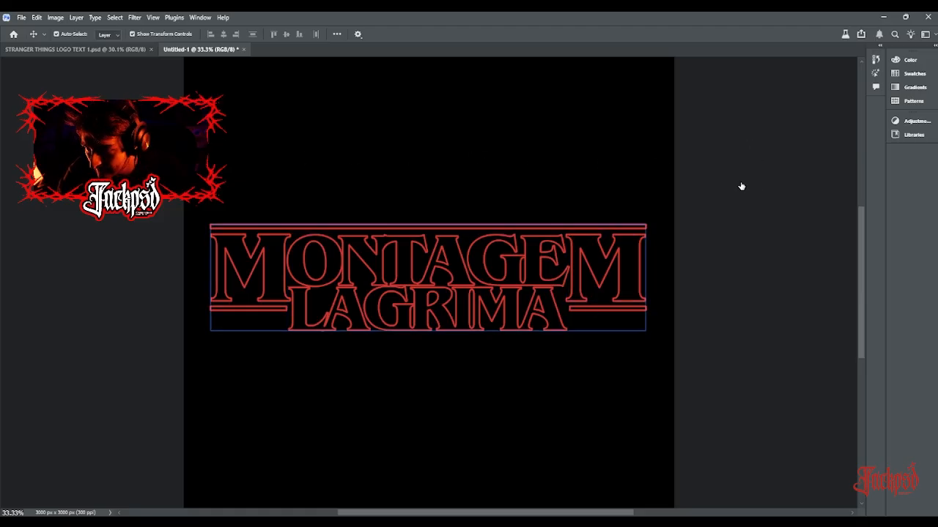
Duplicate the complete logo group and hide the black background to leave the logo on transparency.
{"action": "key", "text": "ctrl+j"}
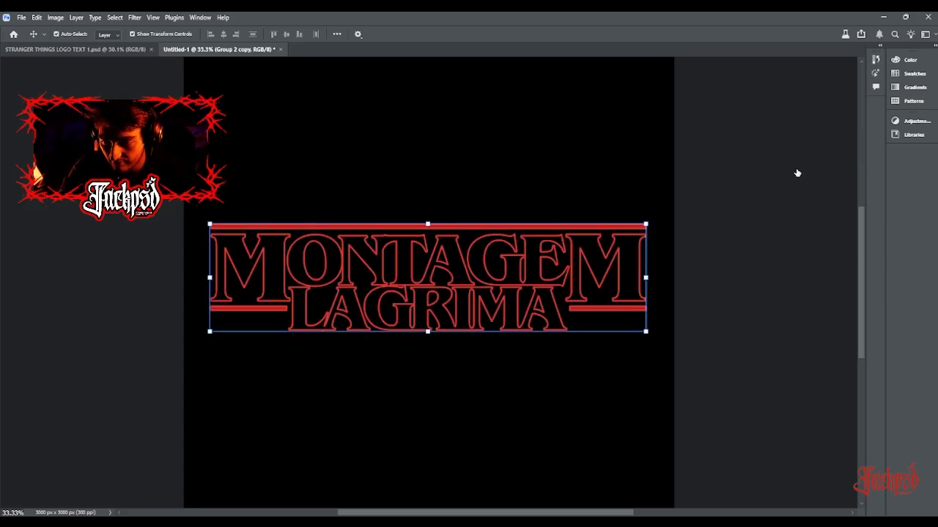
{"action": "key", "text": "e"}
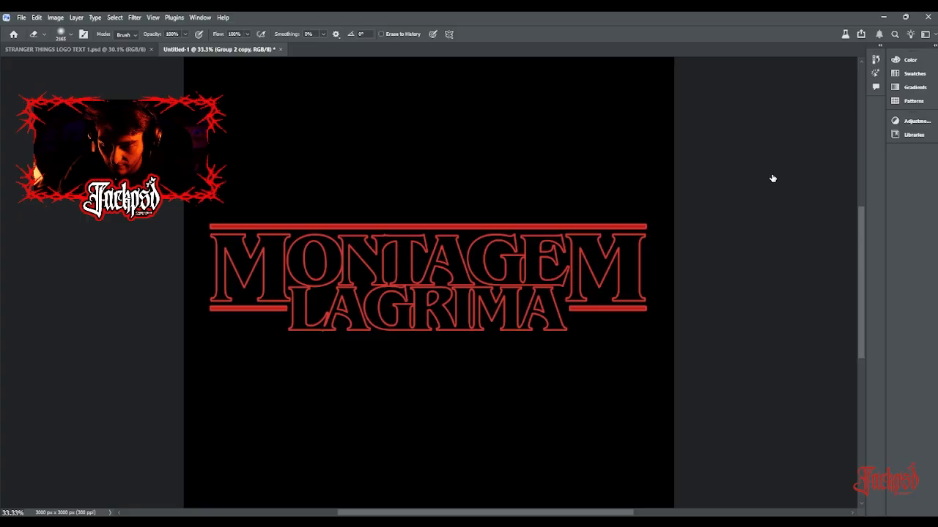
{"action": "key", "text": "h"}
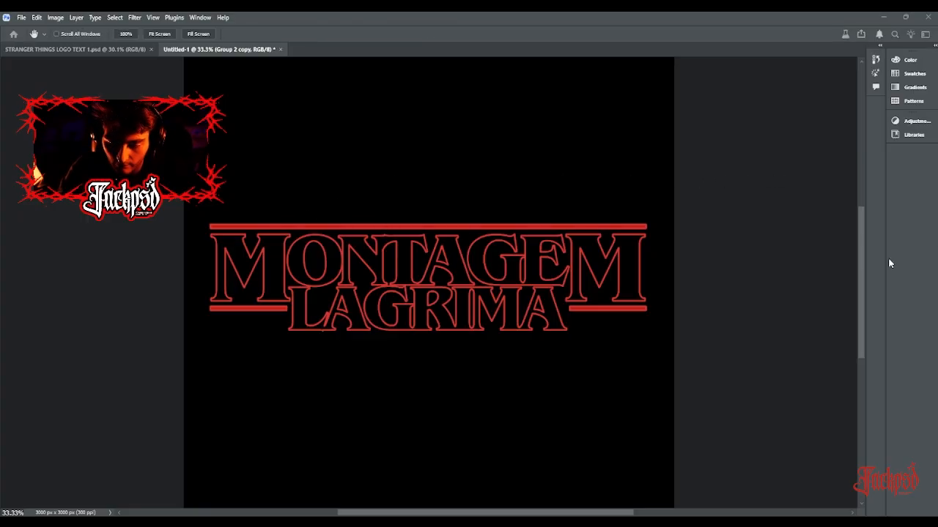
{"action": "key", "text": "e"}
{"action": "left_click", "coordinate": [727, 214]}
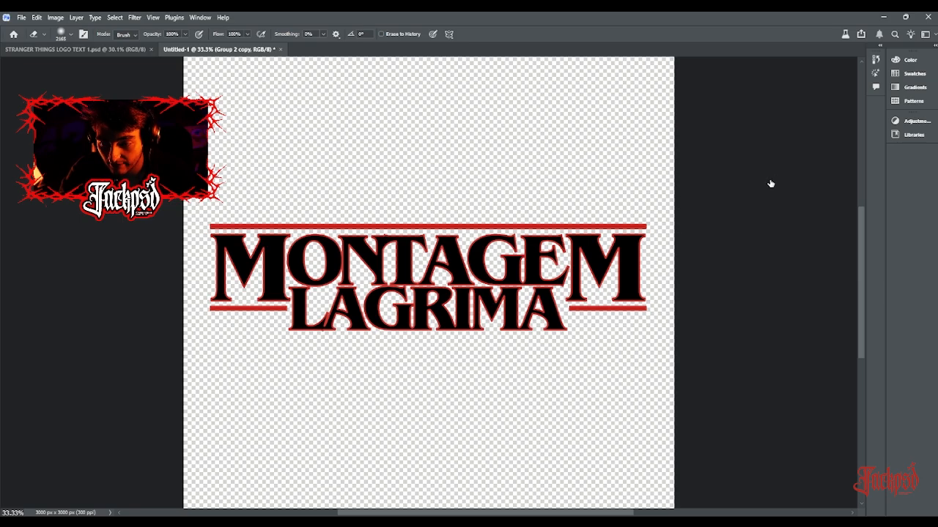
Remove the black fill from the duplicated logo, keeping only its red outlines, and merge the result into one layer.
{"action": "key", "text": "h"}
{"action": "left_click_drag", "start_coordinate": [658, 285], "coordinate": [702, 283]}
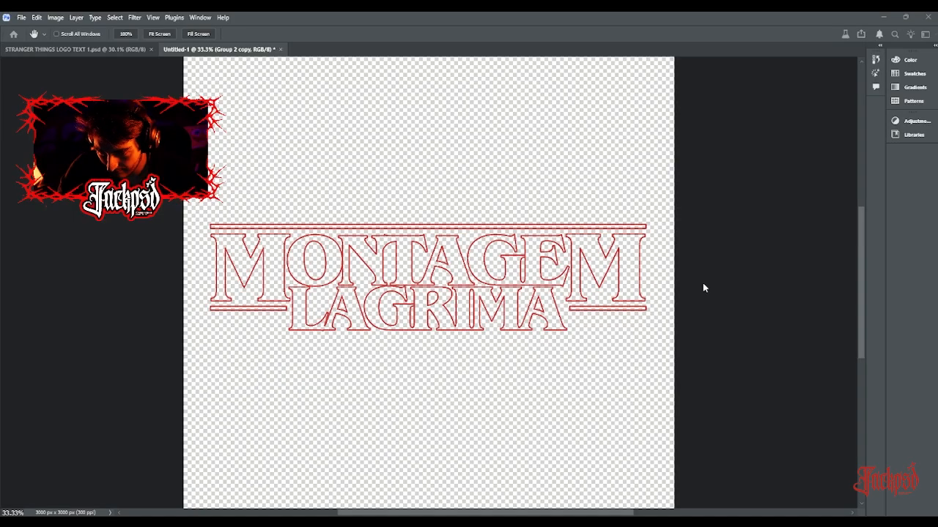
{"action": "key", "text": "e"}
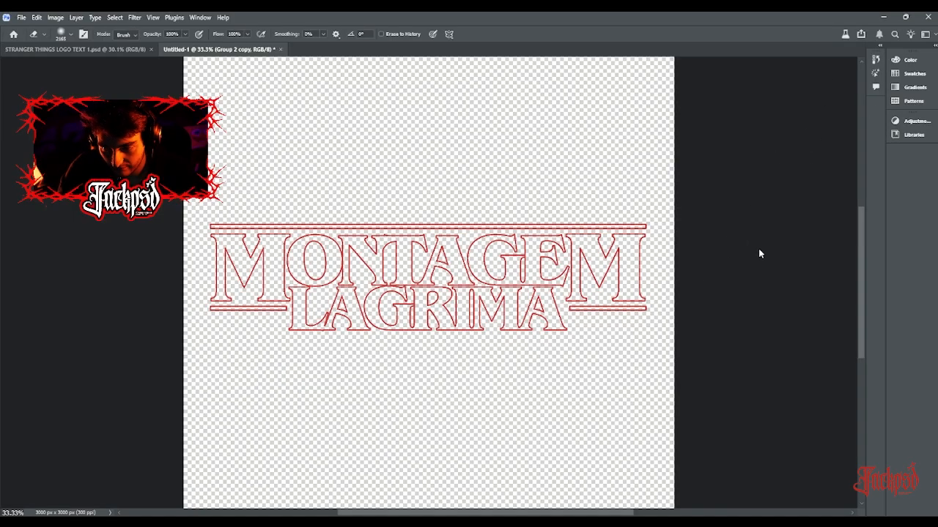
{"action": "left_click", "coordinate": [781, 426]}
{"action": "left_click", "coordinate": [771, 204], "text": "shift"}
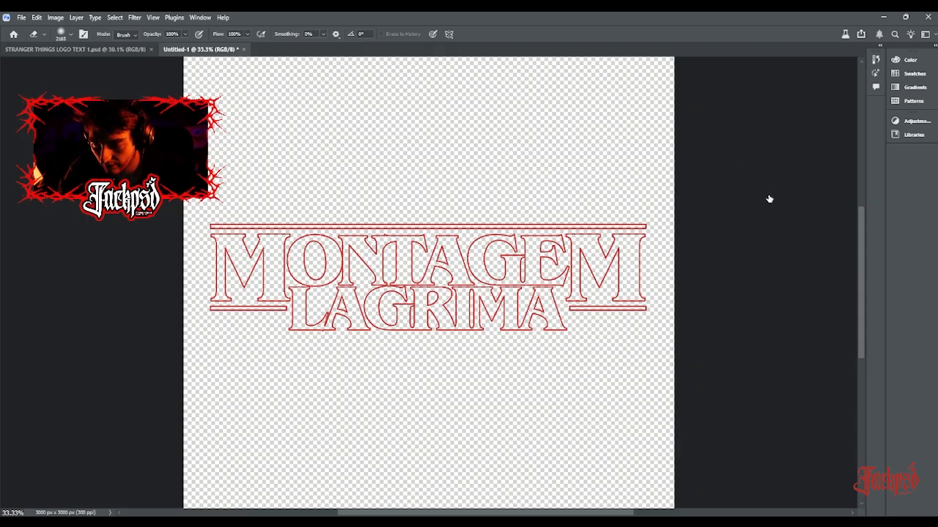
{"action": "left_click", "coordinate": [763, 197]}
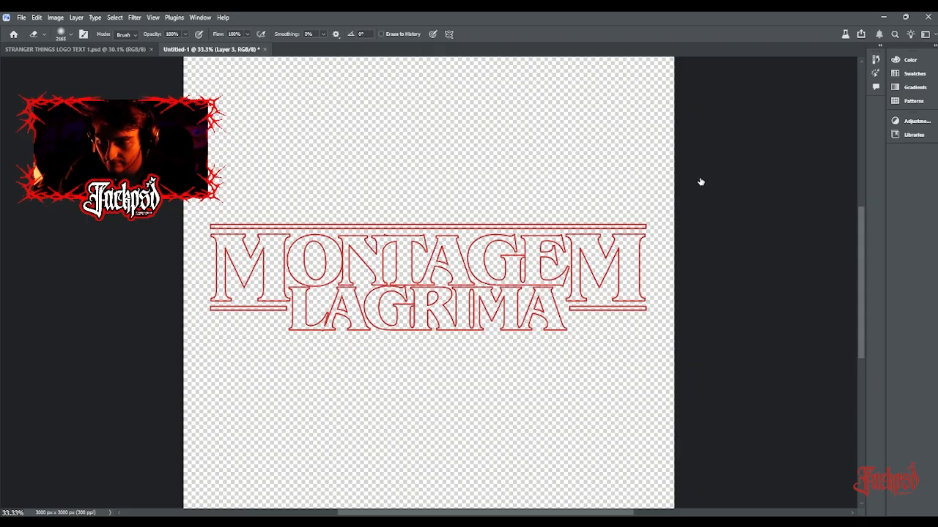
Show the black background behind the merged red outline logo and clear any selection.
{"action": "left_click", "coordinate": [704, 226]}
{"action": "left_click", "coordinate": [707, 181]}
{"action": "left_click", "coordinate": [708, 181]}
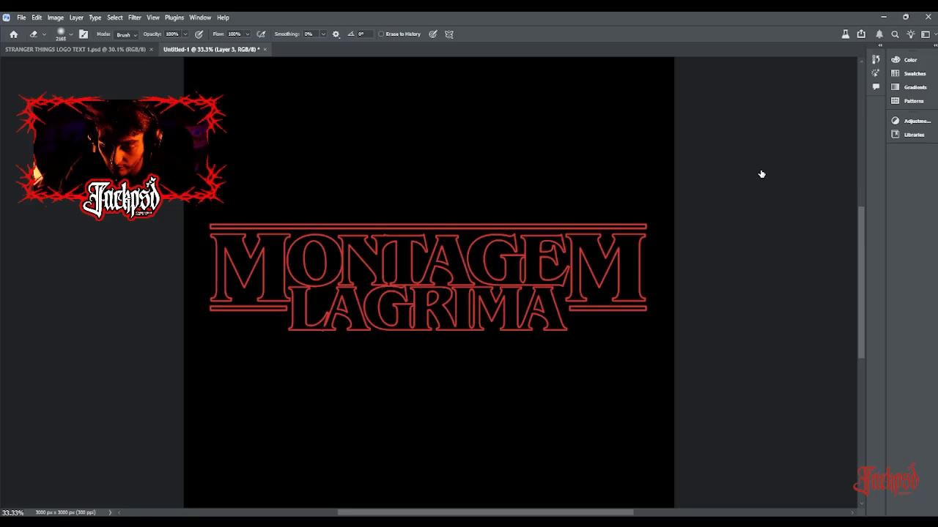
{"action": "left_click", "coordinate": [716, 182], "text": "ctrl"}
{"action": "key", "text": "ctrl+d"}
{"action": "key", "text": "v"}
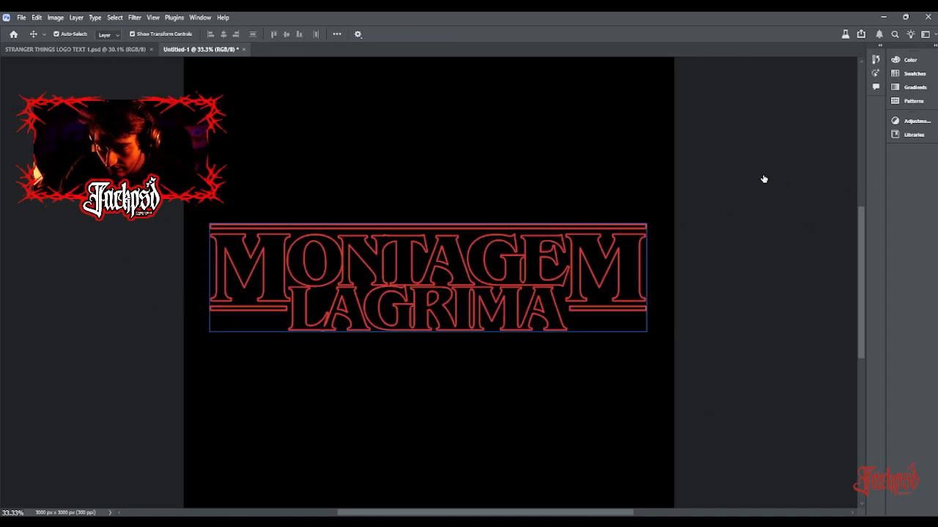
Duplicate the outline layer and blur the copy to spread a soft red glow around the logo.
{"action": "left_click", "coordinate": [764, 179]}
{"action": "key", "text": "ctrl+j"}
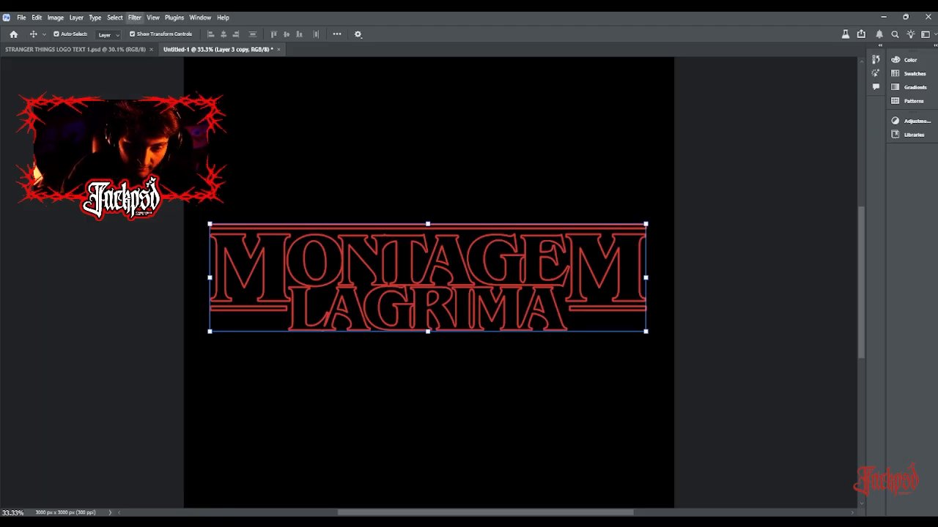
{"action": "key", "text": "h"}
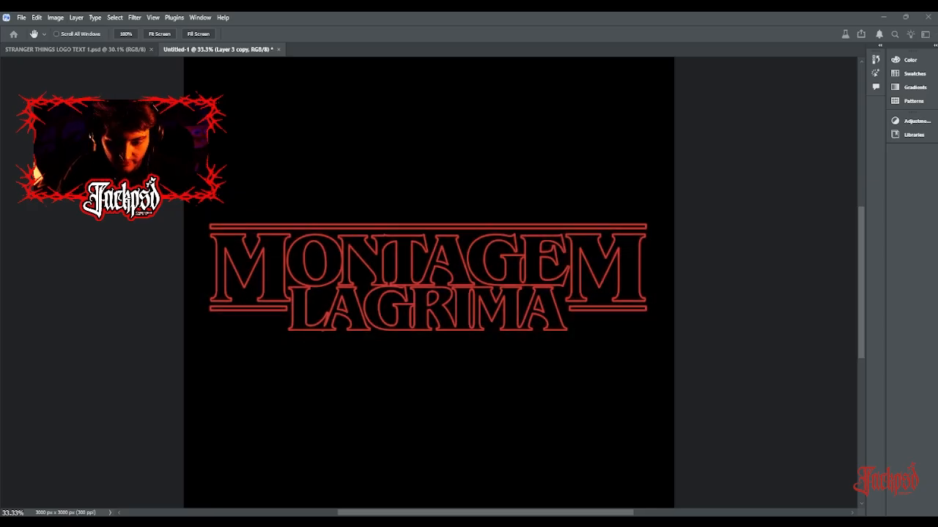
{"action": "key", "text": "v"}
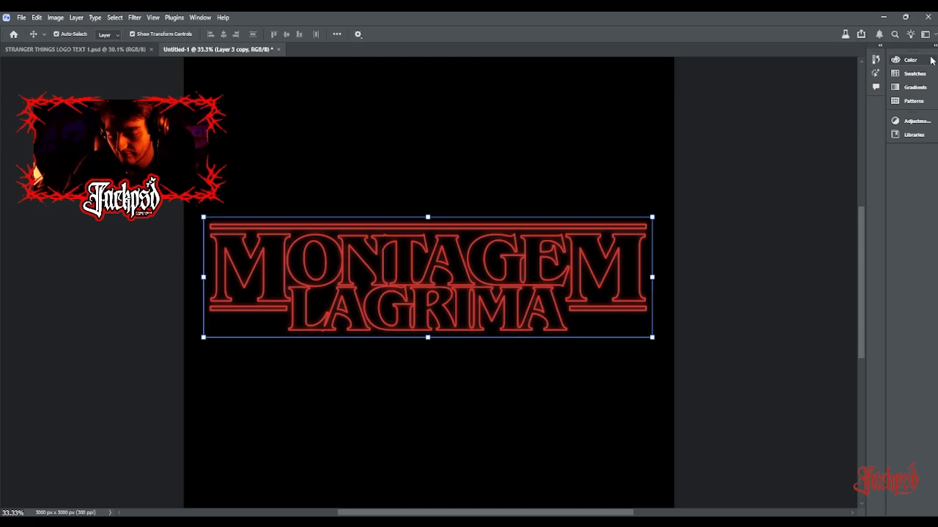
Duplicate the blurred glow layer to intensify it and group the glow layers.
{"action": "left_click", "coordinate": [744, 252]}
{"action": "key", "text": "ctrl+j"}
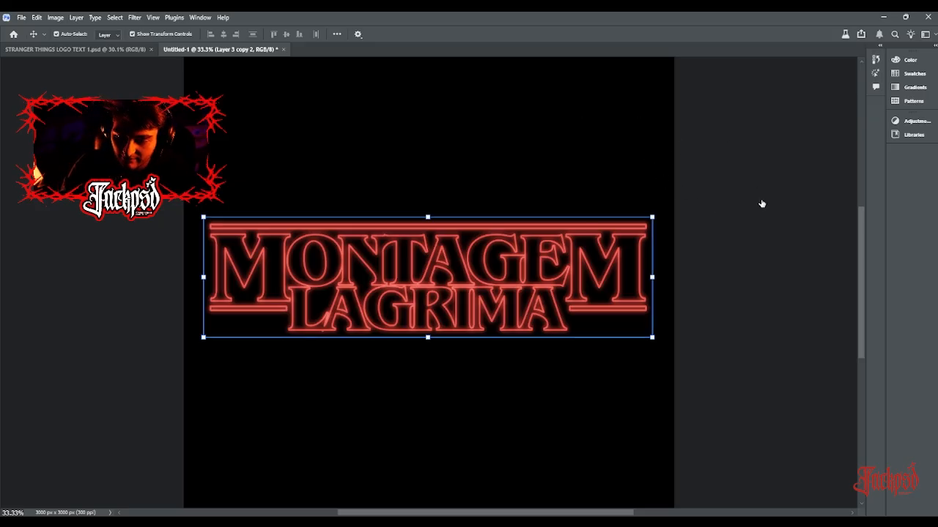
{"action": "key", "text": "ctrl+g"}
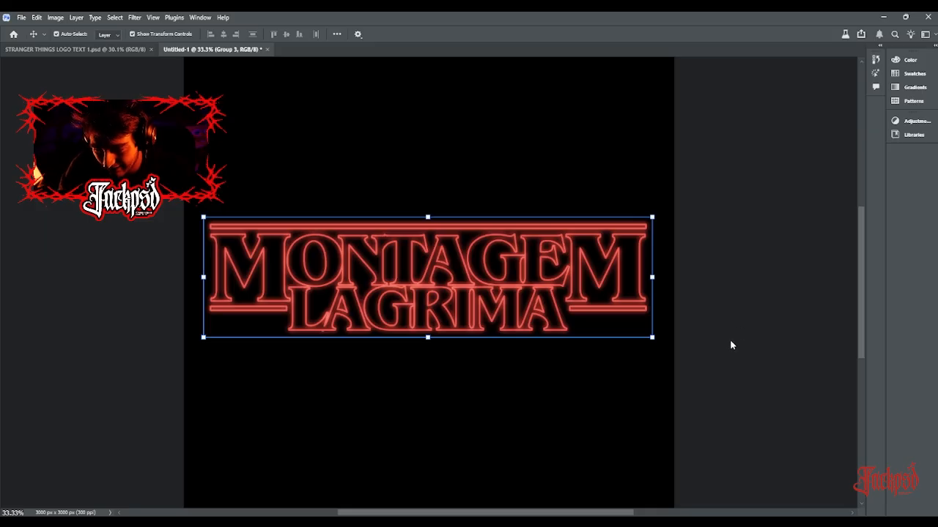
Add a mask to the glow group and paint out diagonal bands across the logo with an enlarged soft brush.
{"action": "left_click", "coordinate": [740, 431]}
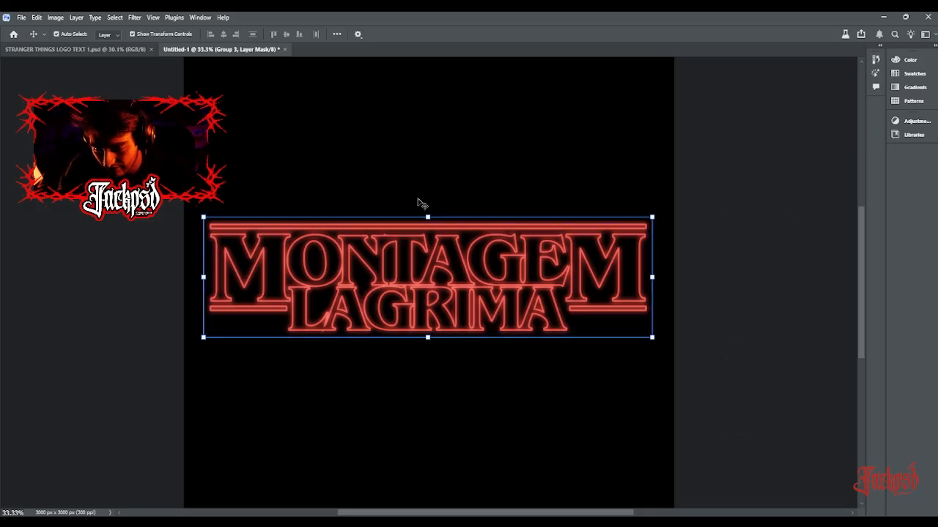
{"action": "key", "text": "b"}
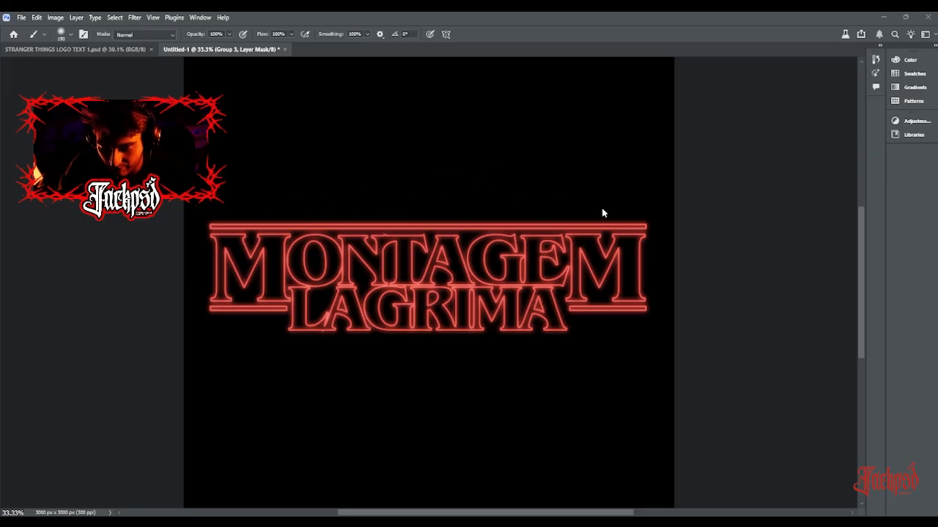
{"action": "key", "text": "bracketright"}
{"action": "key", "text": "bracketright"}
{"action": "key", "text": "bracketright"}
{"action": "key", "text": "bracketright"}
{"action": "key", "text": "bracketright"}
{"action": "left_click_drag", "start_coordinate": [400, 134], "coordinate": [154, 505]}
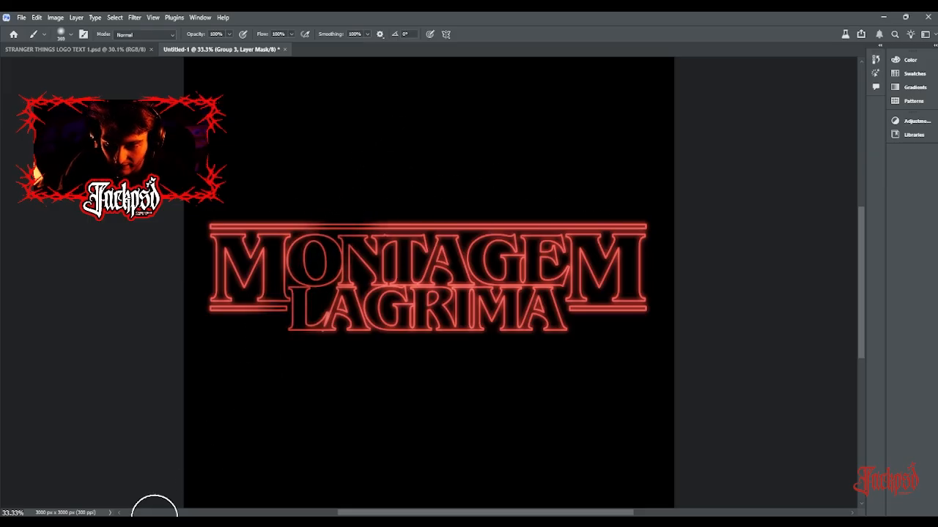
{"action": "left_click_drag", "start_coordinate": [603, 160], "coordinate": [402, 506]}
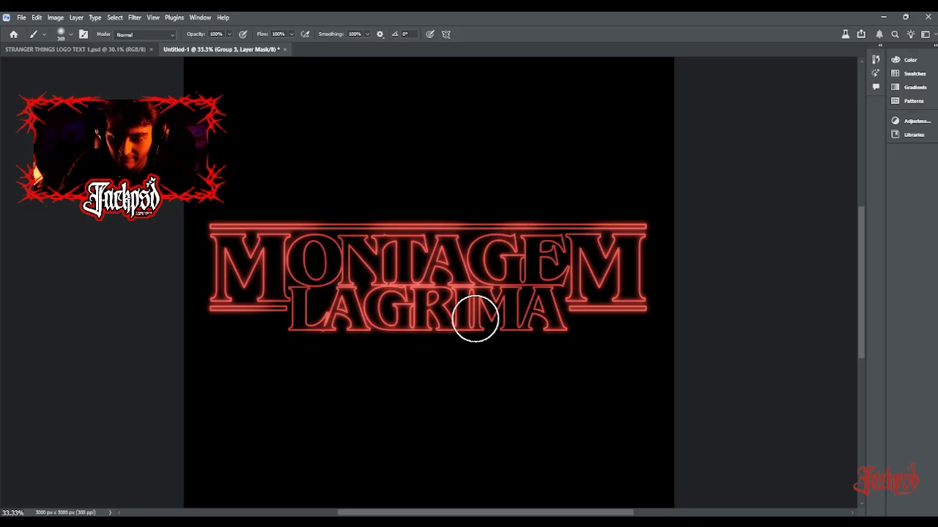
{"action": "left_click_drag", "start_coordinate": [416, 327], "coordinate": [347, 411]}
{"action": "left_click_drag", "start_coordinate": [254, 194], "coordinate": [99, 370]}
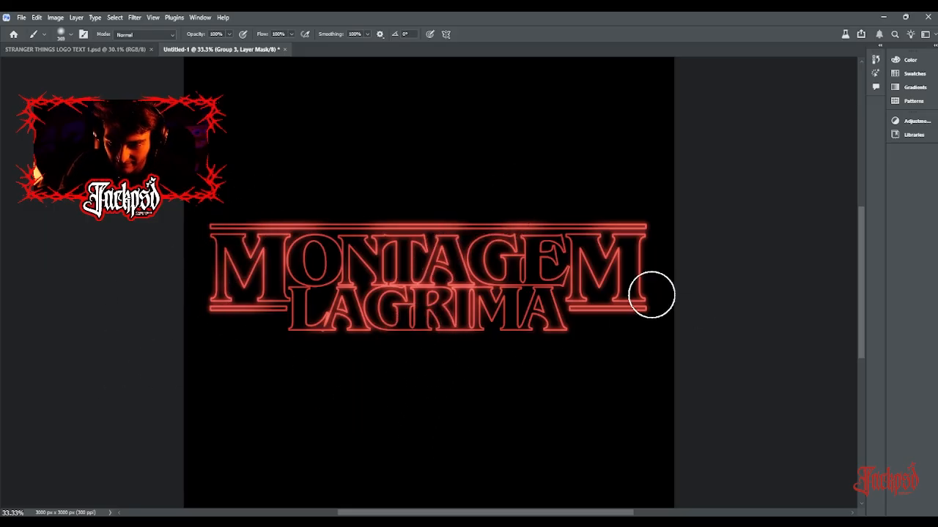
{"action": "left_click_drag", "start_coordinate": [663, 282], "coordinate": [579, 393]}
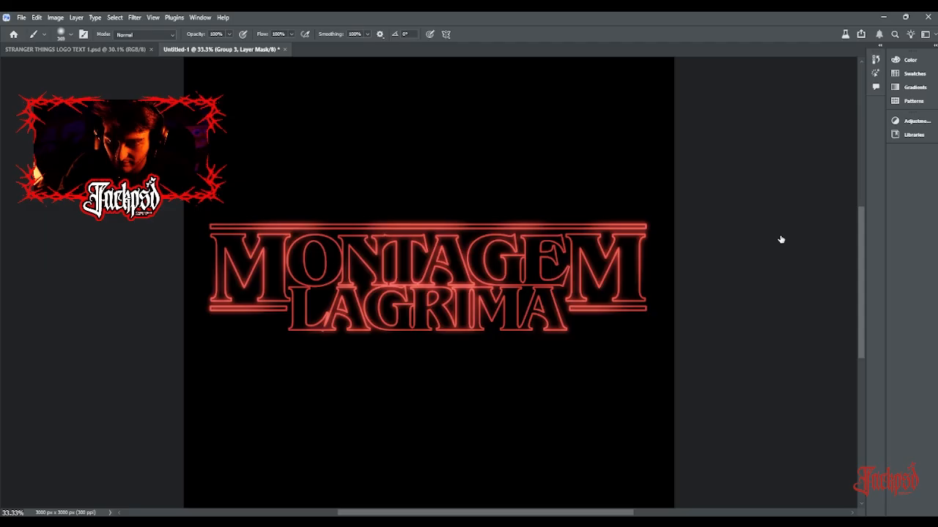
Examine the logo's uneven glow in full-screen view at different magnifications.
{"action": "key", "text": "f"}
{"action": "key", "text": "f"}
{"action": "key", "text": "ctrl+plus"}
{"action": "key", "text": "ctrl+plus"}
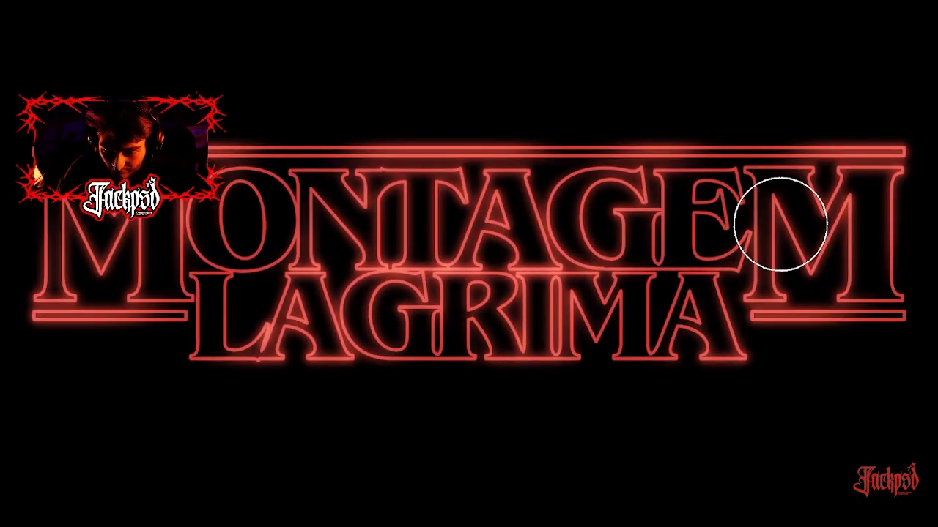
{"action": "key", "text": "ctrl+minus"}
{"action": "key", "text": "ctrl+minus"}
{"action": "key", "text": "ctrl+plus"}
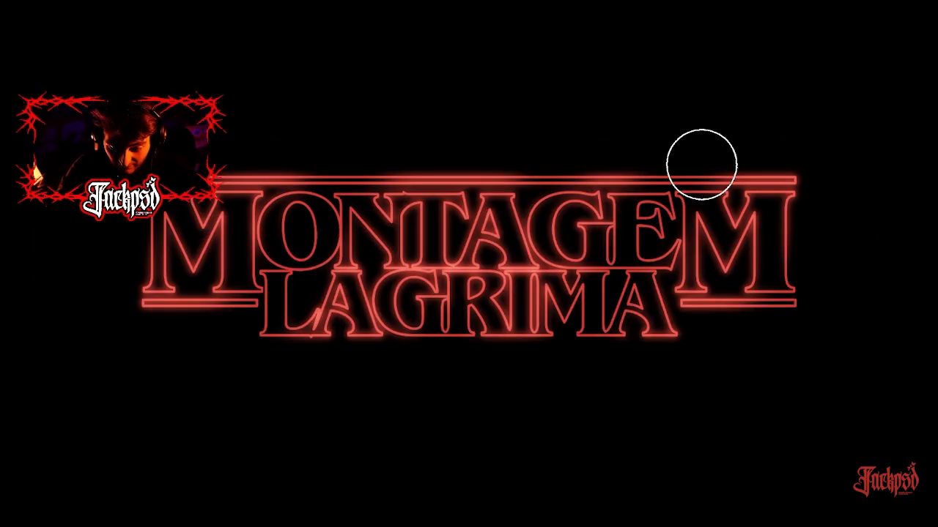
{"action": "key", "text": "f"}
{"action": "key", "text": "ctrl+minus"}
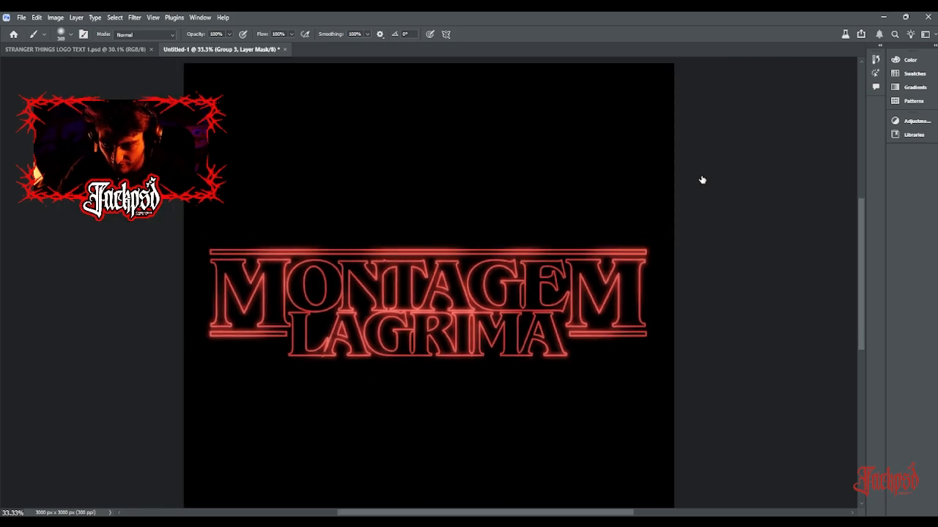
Hide the black background and export the glowing transparent logo as "stranger things text1 new for tutorial".
{"action": "left_click", "coordinate": [688, 261]}
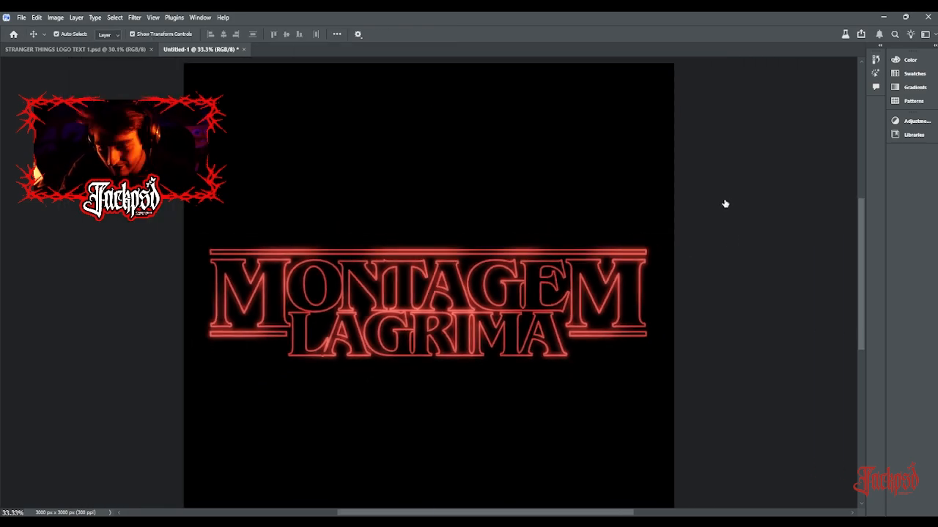
{"action": "left_click", "coordinate": [703, 255]}
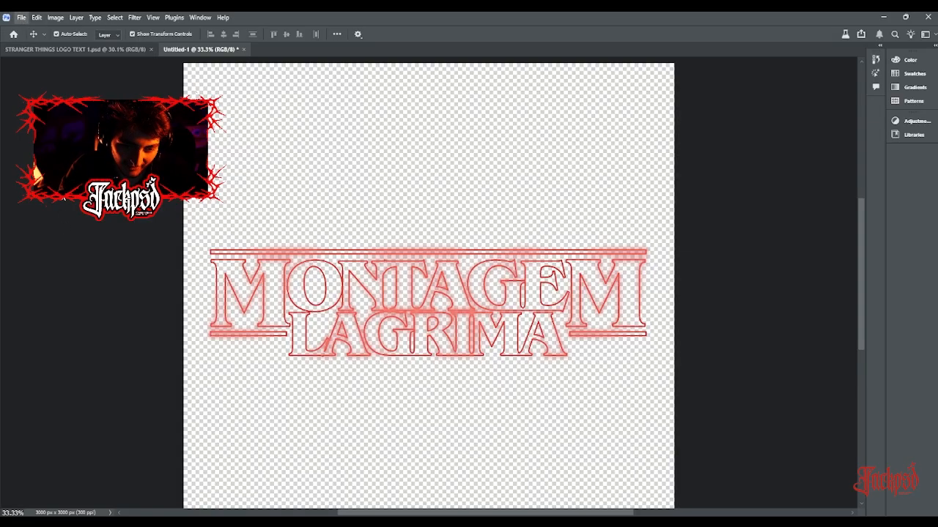
{"action": "left_click", "coordinate": [224, 198]}
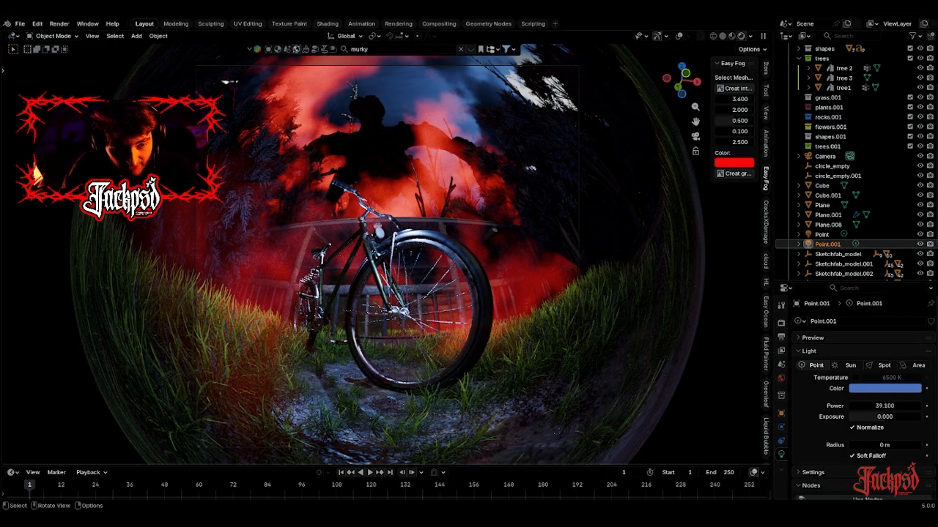
In Blender, import the image "stranger things text1 new for tutorial" as a mesh plane and turn on the viewport overlays.
{"action": "left_click", "coordinate": [343, 175]}
{"action": "key", "text": "shift+a"}
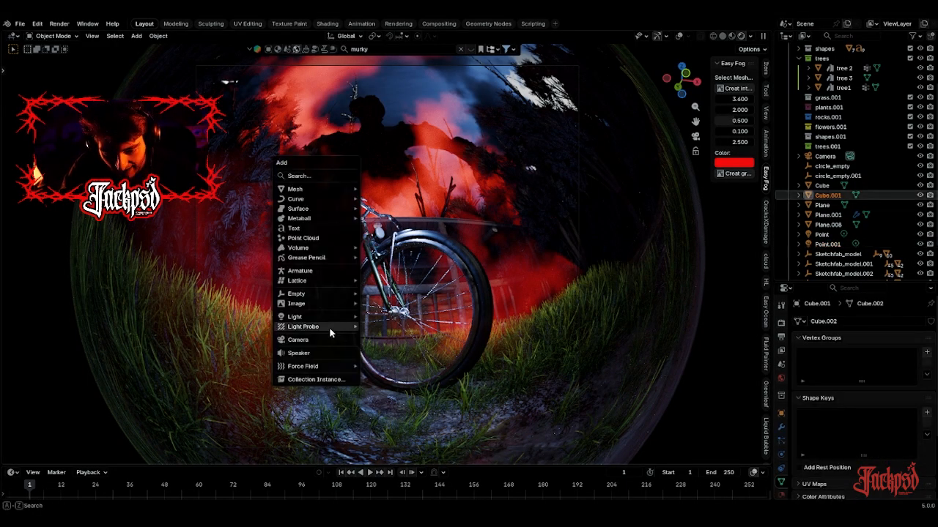
{"action": "mouse_move", "coordinate": [308, 303]}
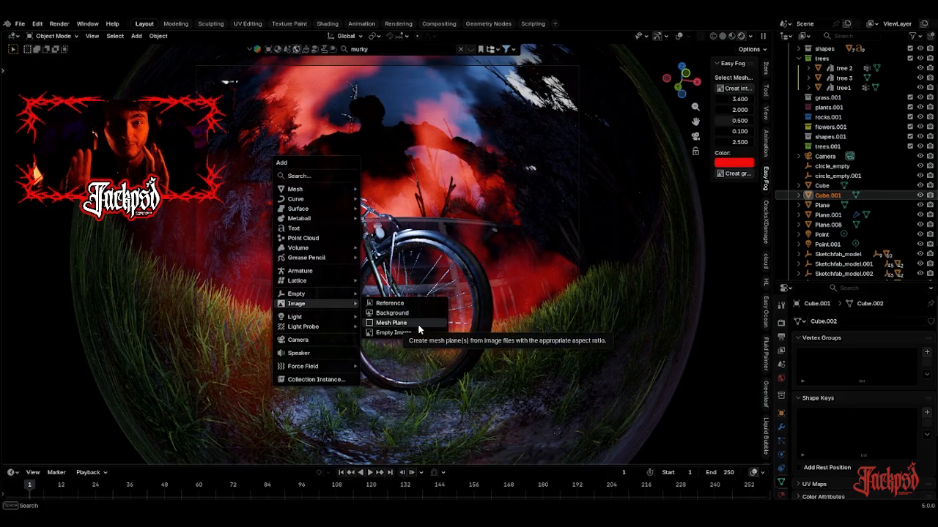
{"action": "left_click", "coordinate": [418, 325]}
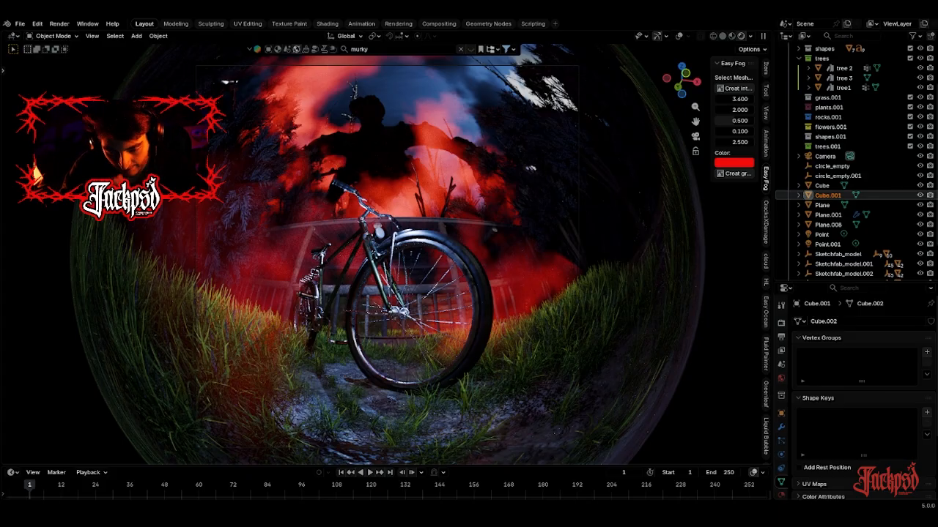
{"action": "left_click", "coordinate": [678, 36]}
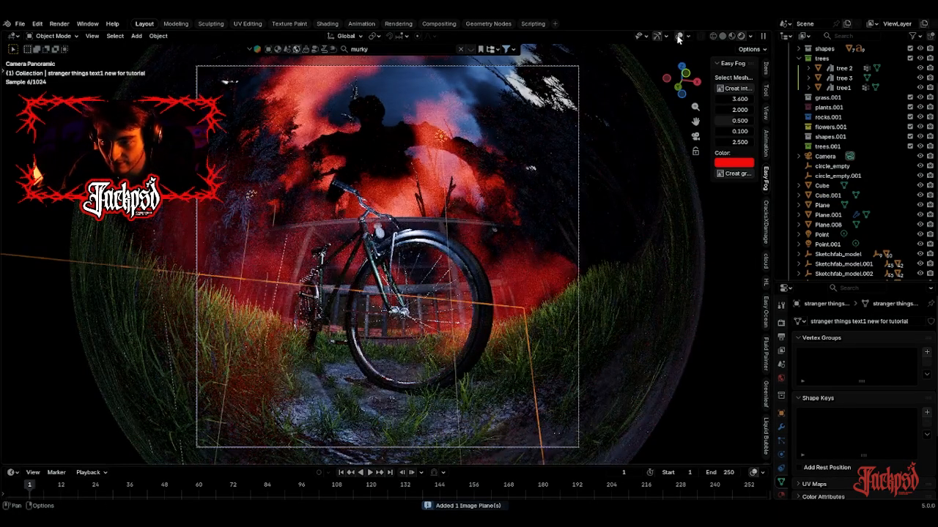
Move the logo image plane behind the bicycle and rotate it towards the camera.
{"action": "key", "text": "g"}
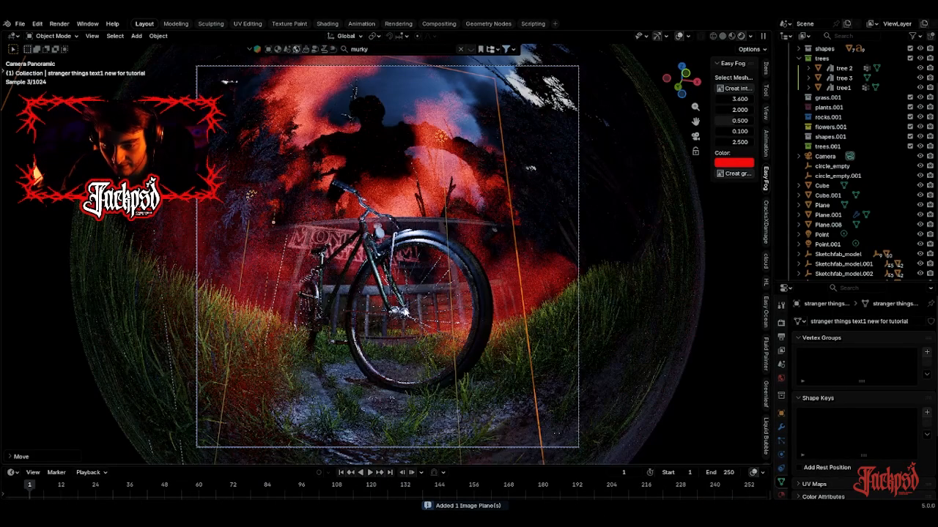
{"action": "key", "text": "r"}
{"action": "key", "text": "y"}
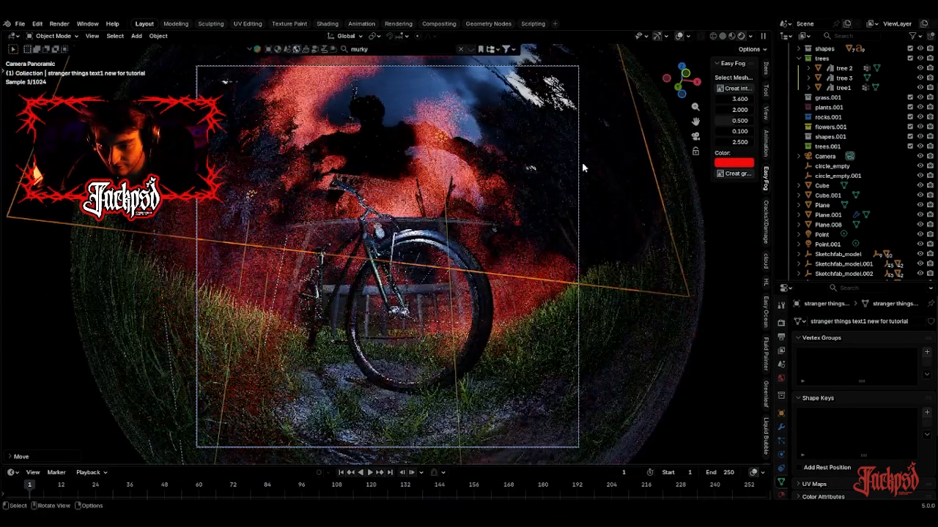
{"action": "left_click", "coordinate": [616, 125]}
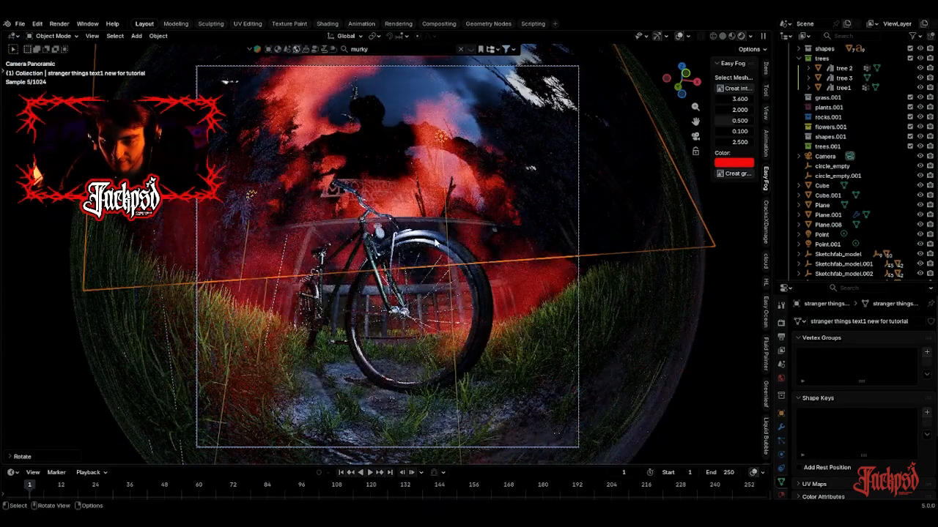
{"action": "key", "text": "r"}
{"action": "key", "text": "y"}
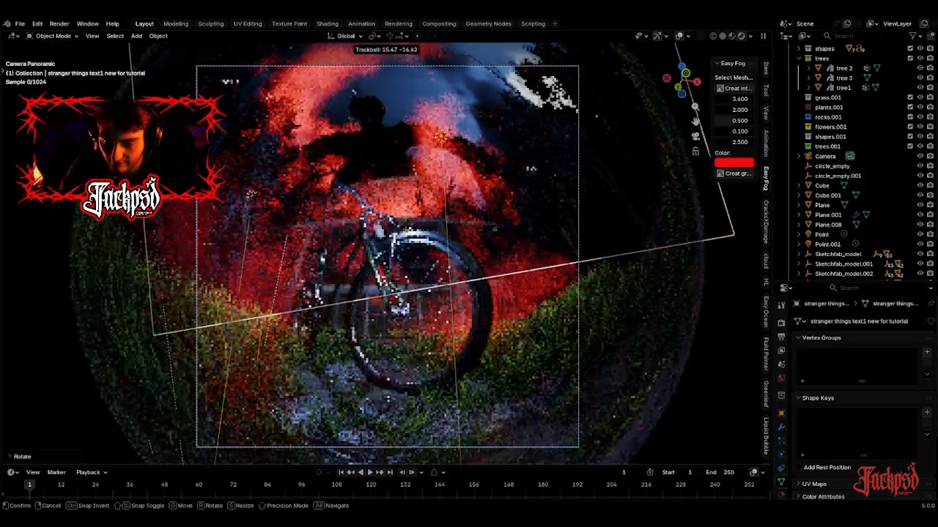
Enlarge the logo plane overall and stretch it along the global X axis and by about 1.94 along global Z.
{"action": "key", "text": "s"}
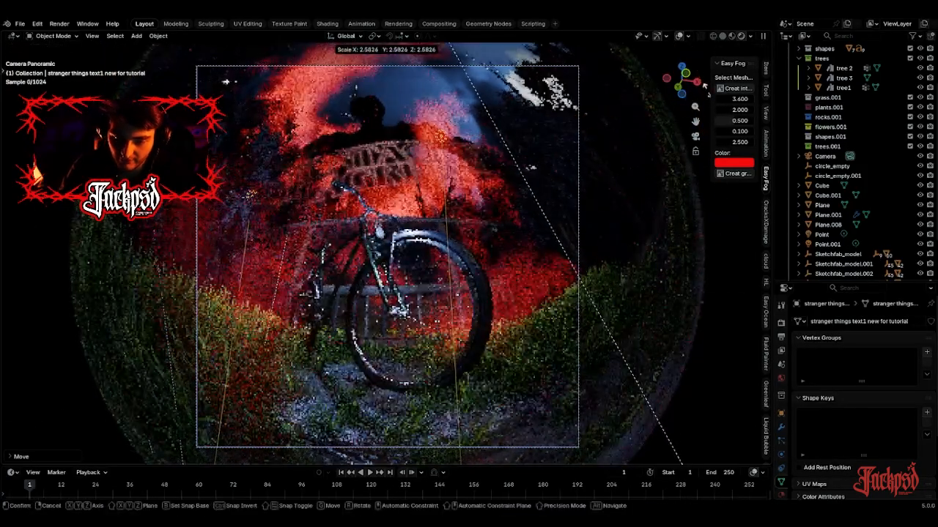
{"action": "left_click", "coordinate": [708, 91]}
{"action": "key", "text": "s"}
{"action": "key", "text": "x"}
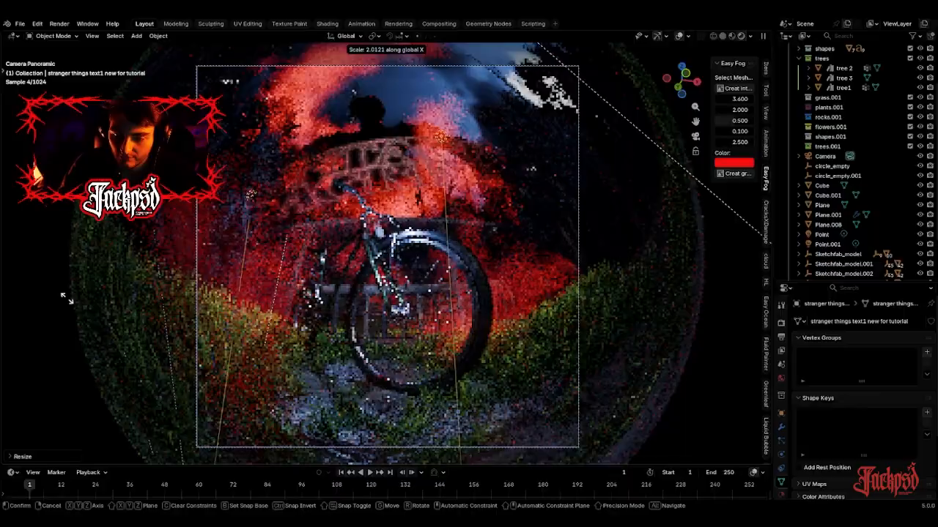
{"action": "left_click", "coordinate": [552, 118]}
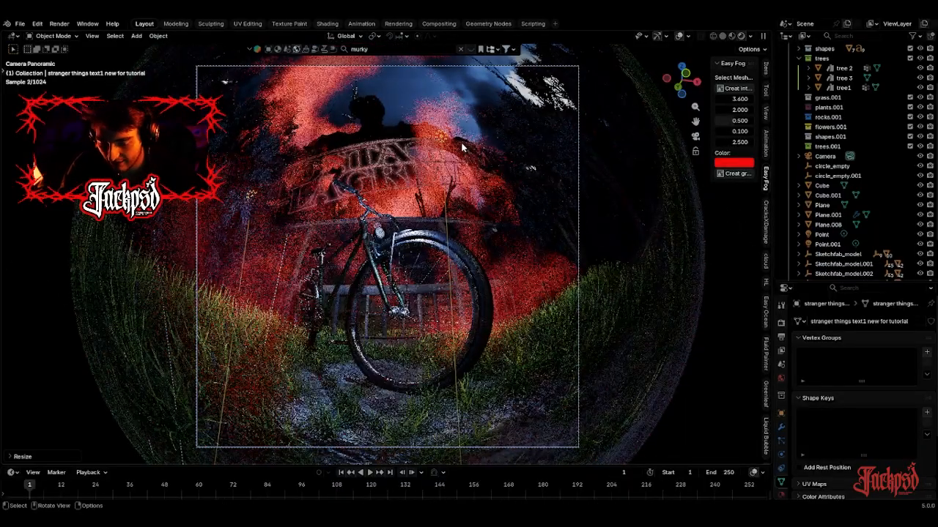
{"action": "key", "text": "s"}
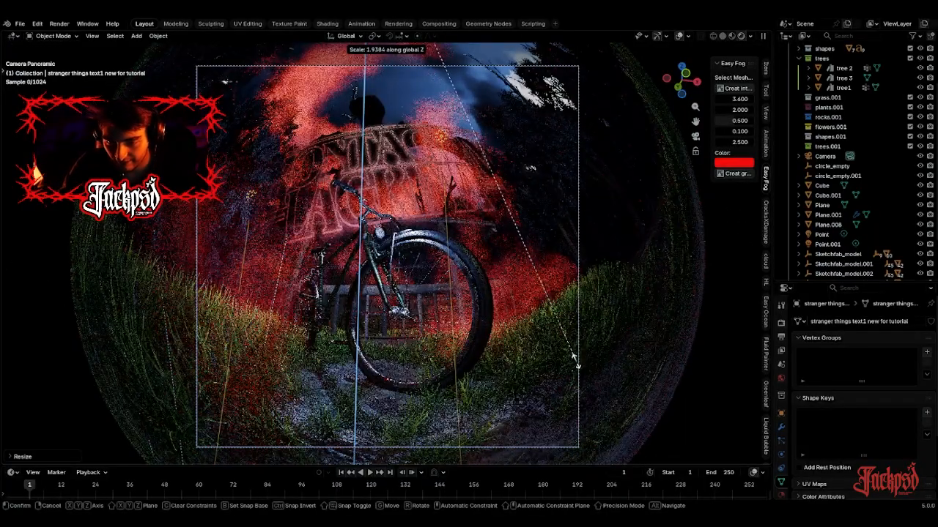
{"action": "left_click", "coordinate": [574, 360]}
Push the logo plane back along the global Y axis and reposition it behind the dark silhouette figure.
{"action": "key", "text": "g"}
{"action": "key", "text": "y"}
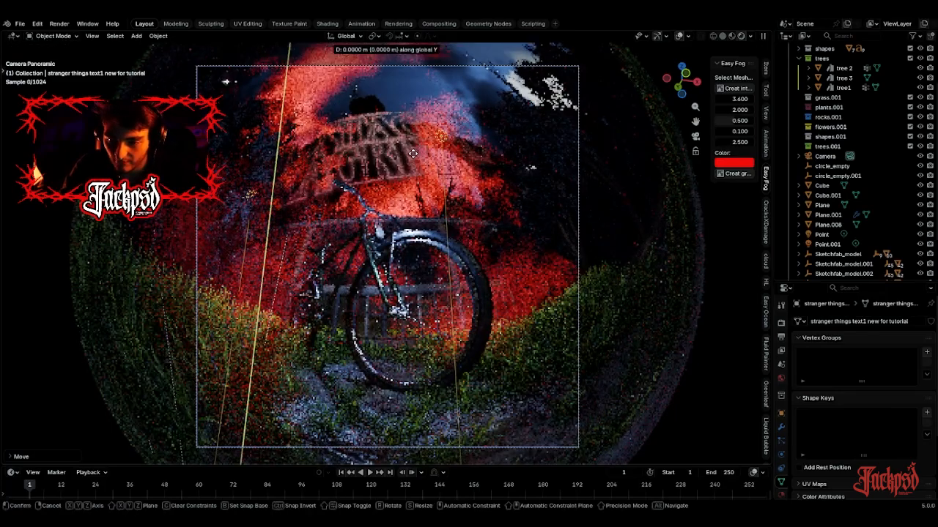
{"action": "left_click", "coordinate": [446, 347]}
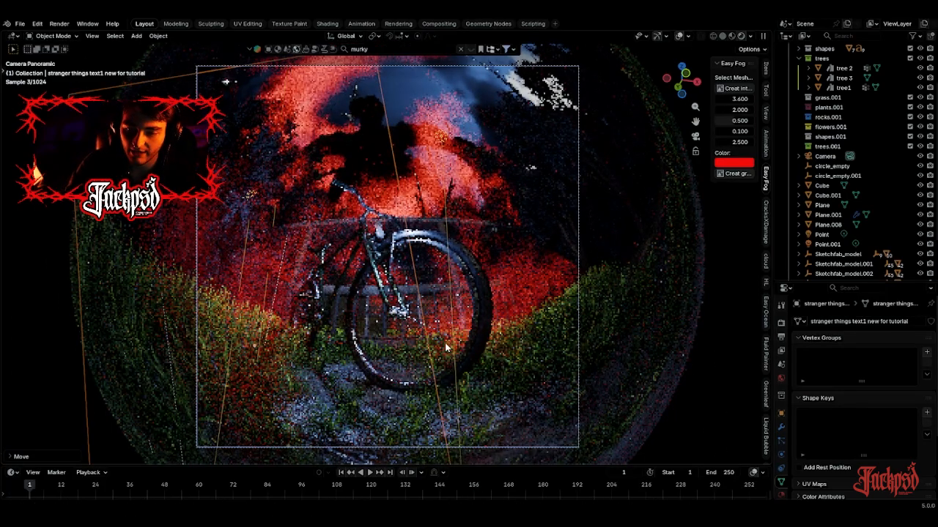
{"action": "key", "text": "g"}
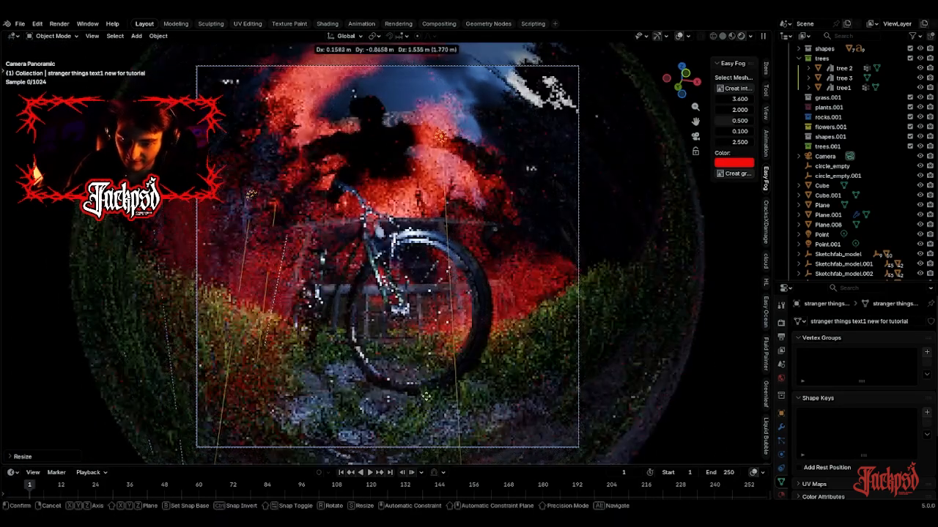
{"action": "left_click", "coordinate": [477, 359]}
Rotate the logo plane freely and about the global Y axis to level it towards the camera.
{"action": "key", "text": "r"}
{"action": "key", "text": "r"}
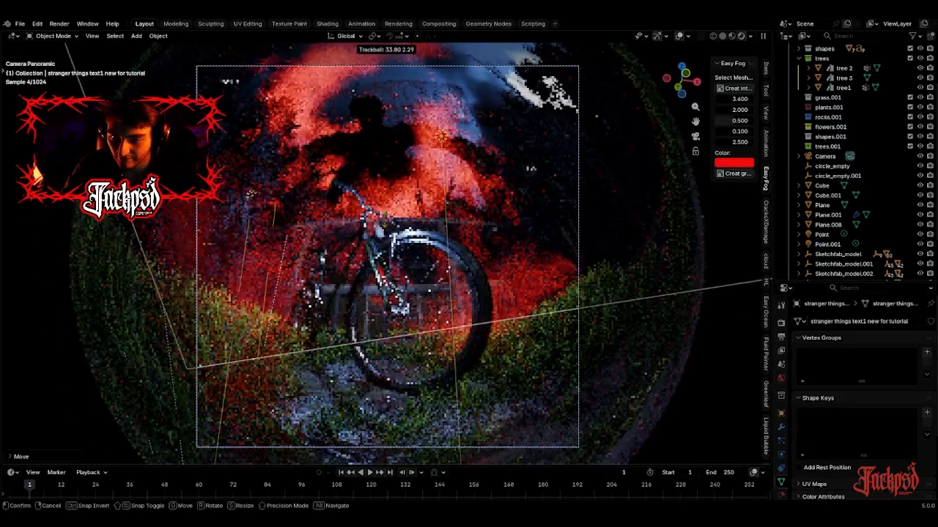
{"action": "key", "text": "y"}
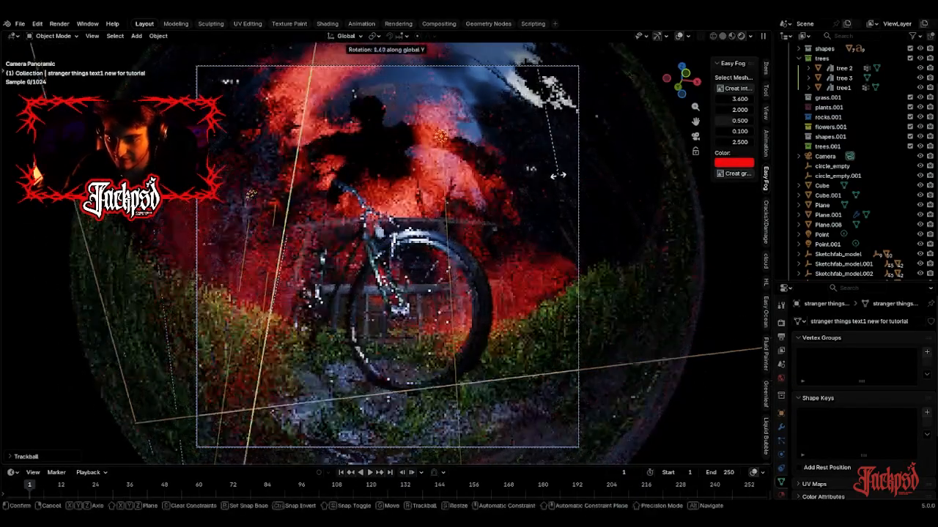
{"action": "left_click", "coordinate": [521, 198]}
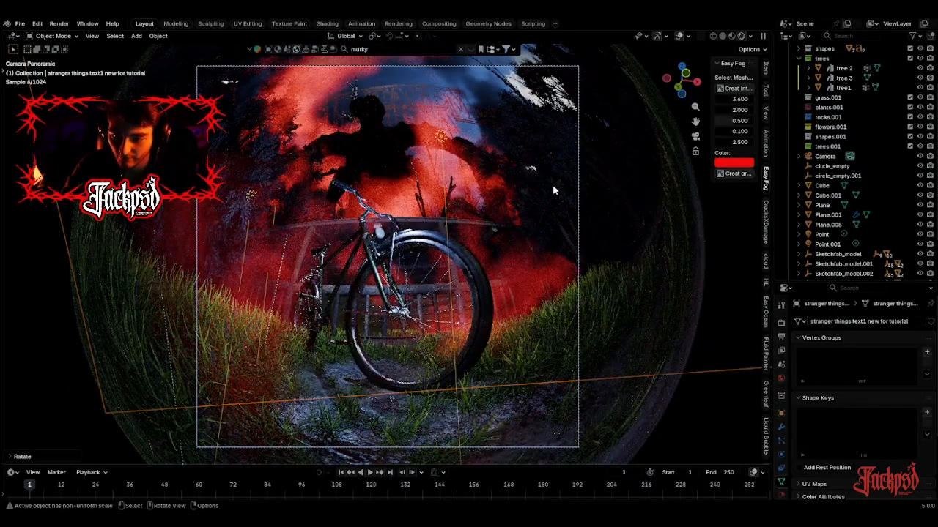
{"action": "key", "text": "g"}
{"action": "right_click", "coordinate": [532, 221]}
{"action": "key", "text": "ctrl+z"}
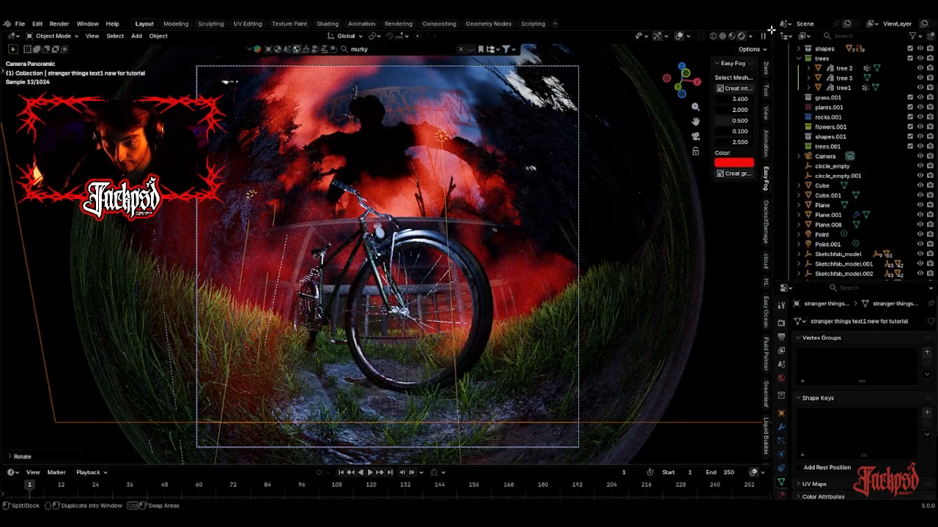
Split off a Shader Editor, set the logo material's emission strength to 8.5, and merge the editor back into the viewport.
{"action": "left_click_drag", "start_coordinate": [770, 28], "coordinate": [415, 33]}
{"action": "left_click", "coordinate": [427, 36]}
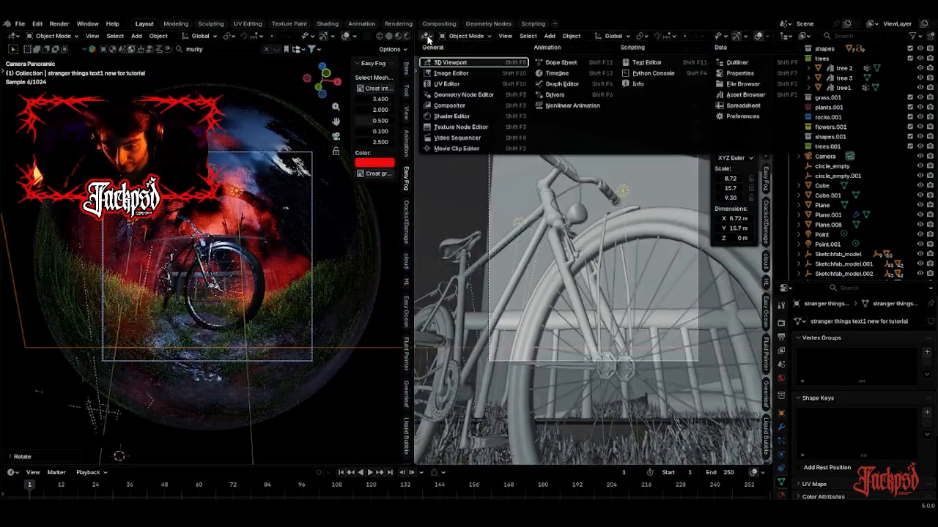
{"action": "left_click", "coordinate": [451, 116]}
{"action": "left_click_drag", "start_coordinate": [558, 206], "coordinate": [583, 312]}
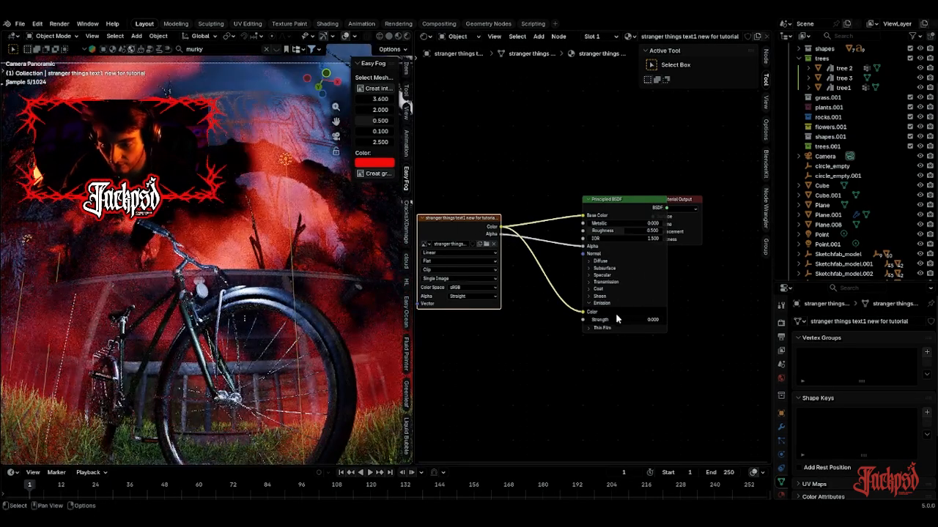
{"action": "left_click_drag", "start_coordinate": [624, 319], "coordinate": [521, 319]}
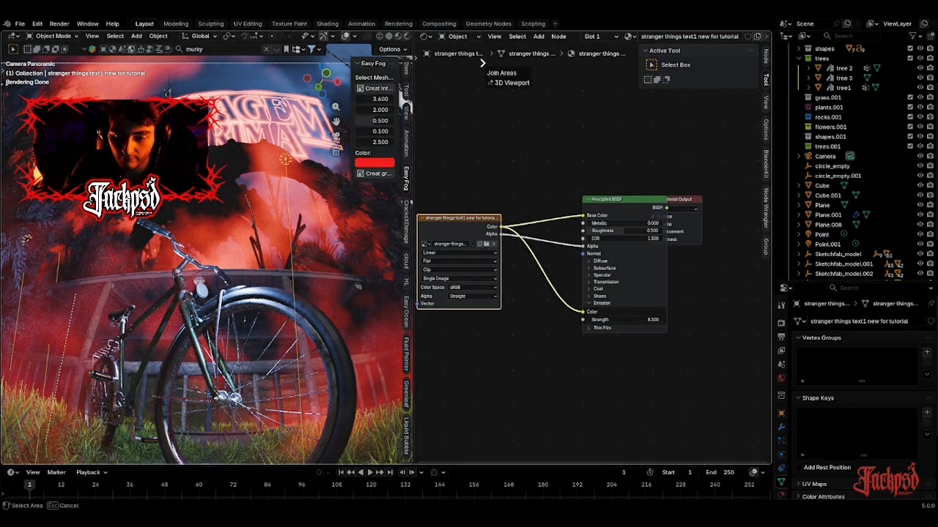
{"action": "key", "text": "ctrl+space"}
Tilt the glowing logo plane slightly about the global Y axis and scale it up.
{"action": "scroll", "coordinate": [525, 161], "scroll_direction": "down", "scroll_amount": 3}
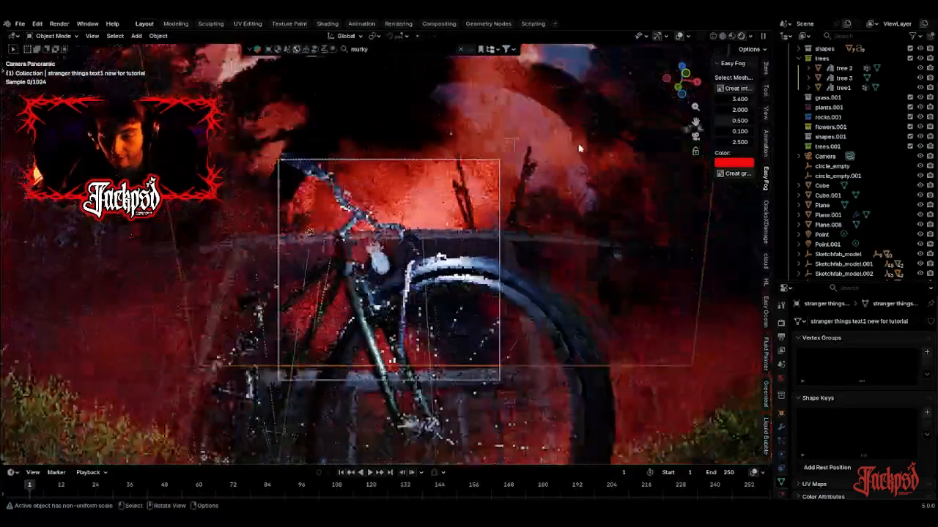
{"action": "scroll", "coordinate": [525, 162], "scroll_direction": "up", "scroll_amount": 2}
{"action": "key", "text": "r"}
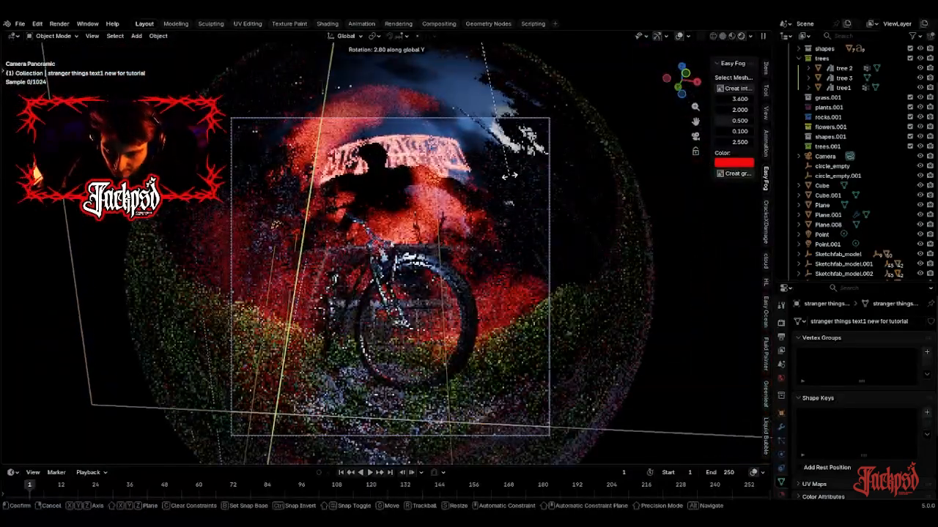
{"action": "left_click", "coordinate": [520, 175]}
{"action": "key", "text": "s"}
{"action": "left_click", "coordinate": [609, 261]}
Reposition the logo plane so the glowing lettering is centred behind the silhouette's head and shoulders.
{"action": "key", "text": "g"}
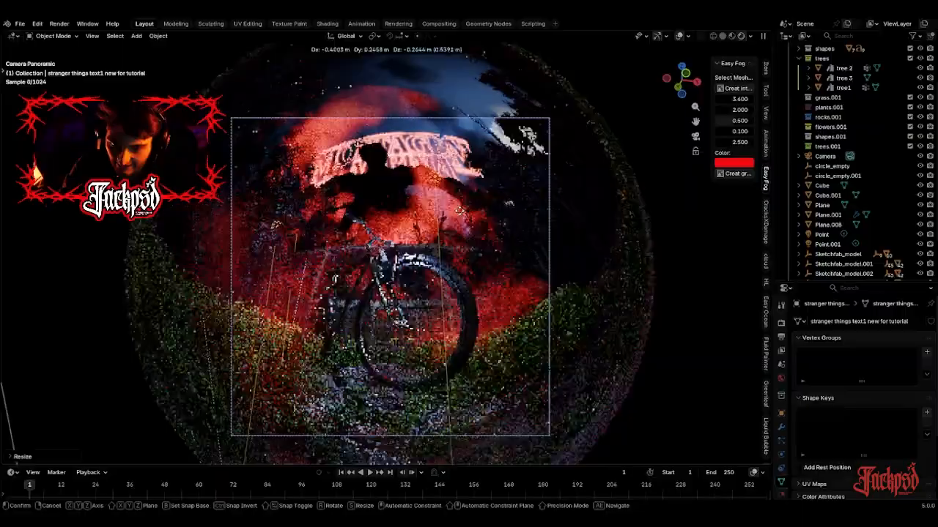
{"action": "key", "text": "z"}
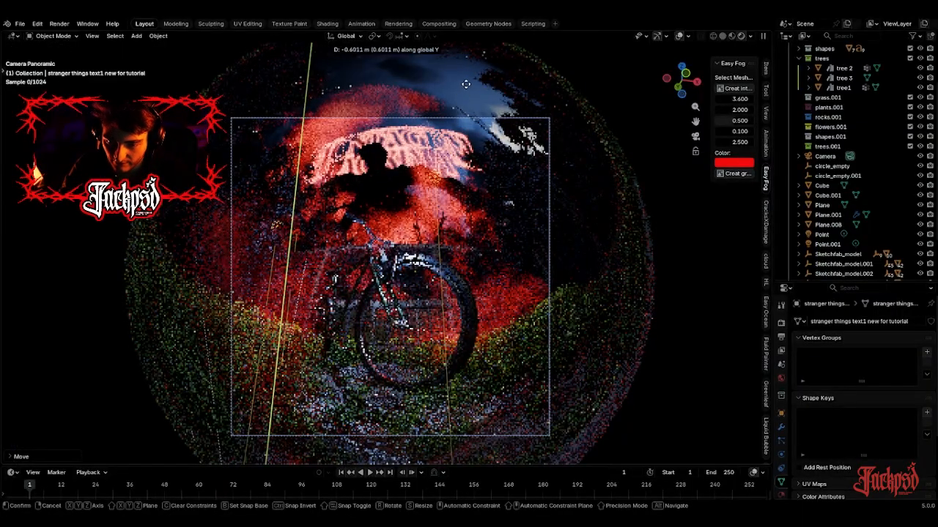
{"action": "left_click", "coordinate": [515, 153]}
{"action": "key", "text": "g"}
{"action": "left_click", "coordinate": [495, 179]}
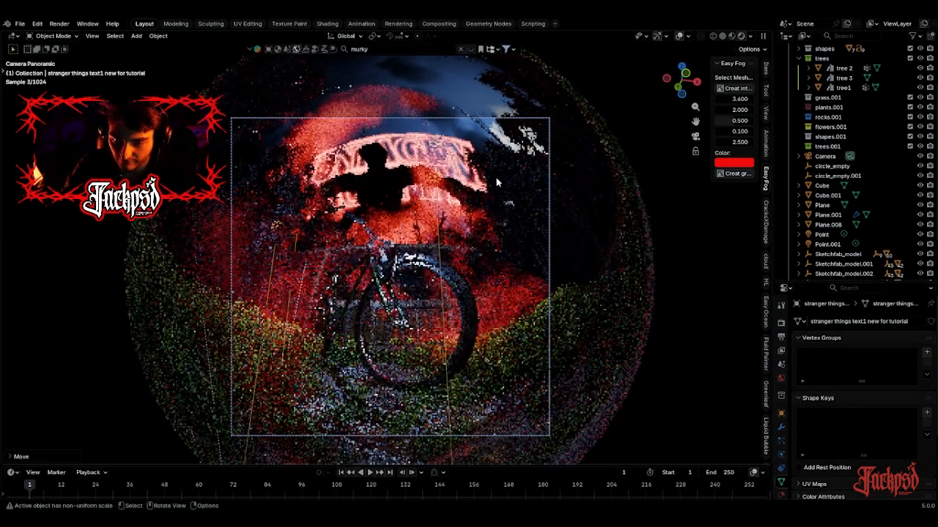
Fine-tune the logo plane's rotation about the global axes so the lettering faces the camera.
{"action": "key", "text": "r"}
{"action": "key", "text": "y"}
{"action": "key", "text": "z"}
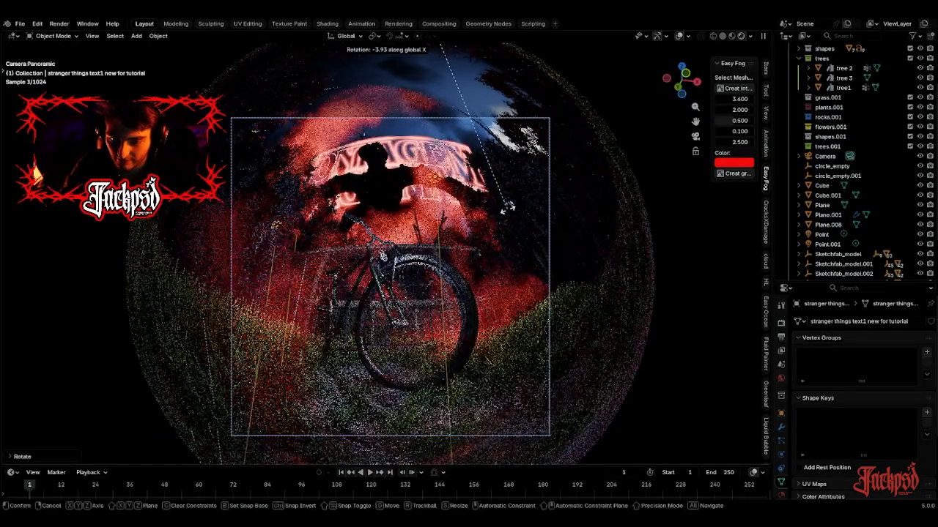
{"action": "left_click", "coordinate": [512, 214]}
{"action": "scroll", "coordinate": [383, 166], "scroll_direction": "up", "scroll_amount": 3}
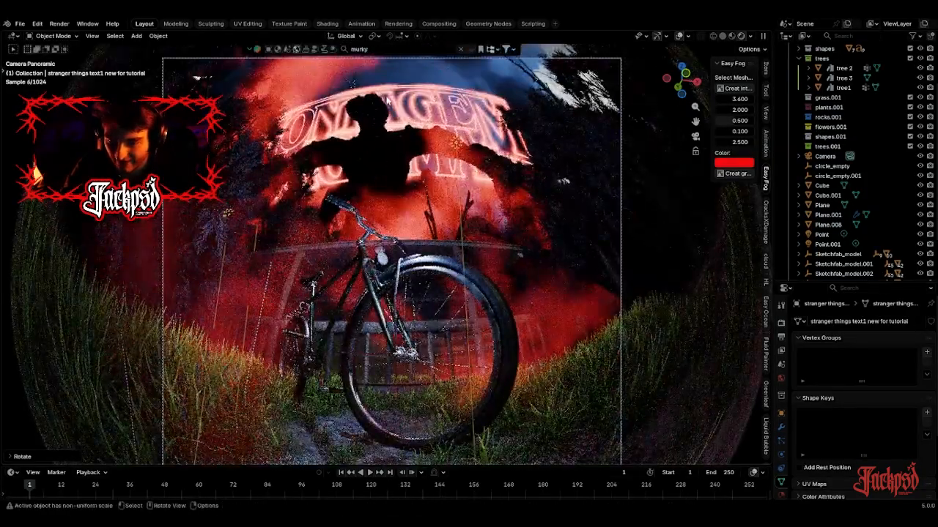
Select the dark silhouette figure Object_6.001, move it lower in front of the logo and rotate it freely.
{"action": "scroll", "coordinate": [388, 99], "scroll_direction": "down", "scroll_amount": 5}
{"action": "left_click", "coordinate": [388, 98]}
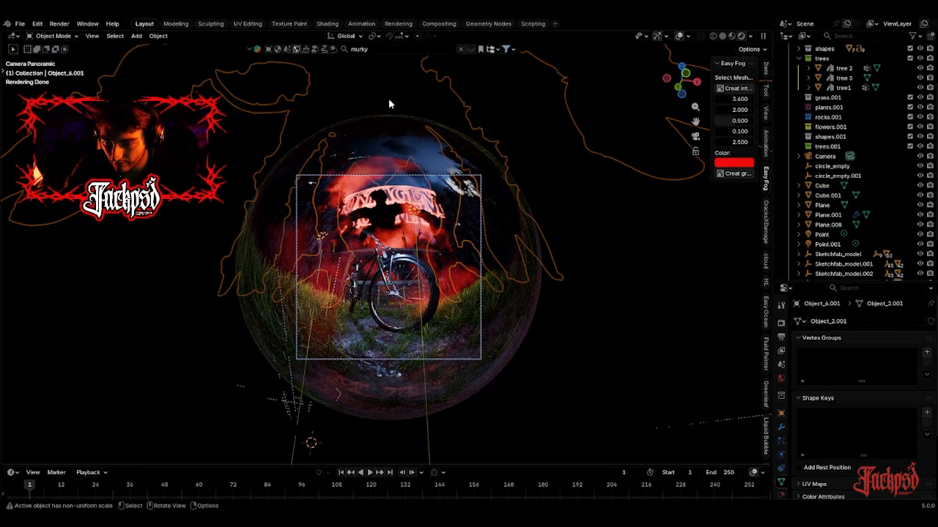
{"action": "scroll", "coordinate": [388, 98], "scroll_direction": "up", "scroll_amount": 4}
{"action": "key", "text": "g"}
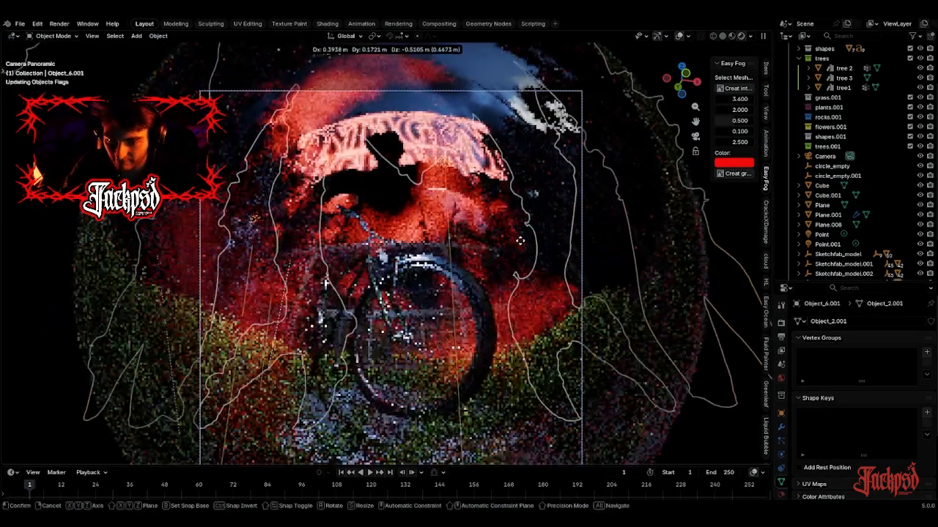
{"action": "left_click", "coordinate": [520, 241]}
{"action": "key", "text": "r"}
{"action": "key", "text": "r"}
{"action": "left_click", "coordinate": [532, 180]}
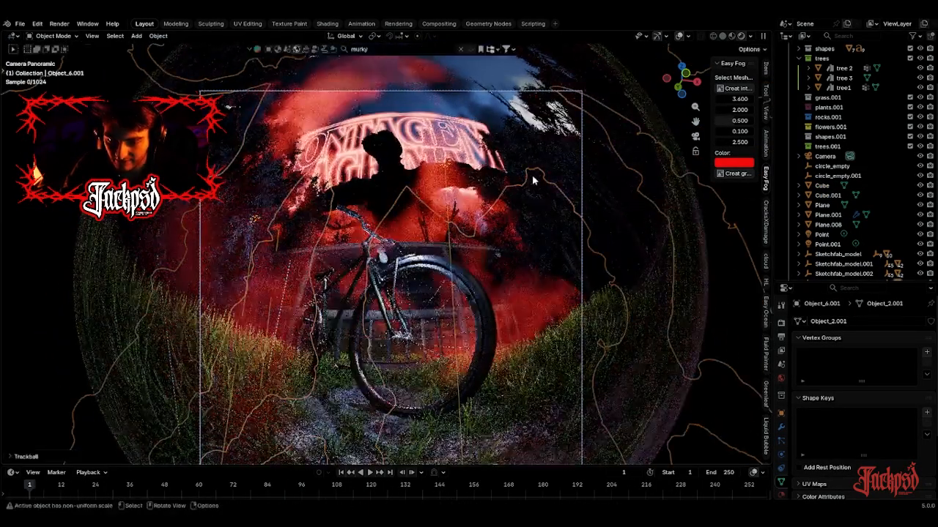
Resize and reposition the silhouette figure, and rotate it about the global Z axis.
{"action": "key", "text": "s"}
{"action": "left_click", "coordinate": [564, 184]}
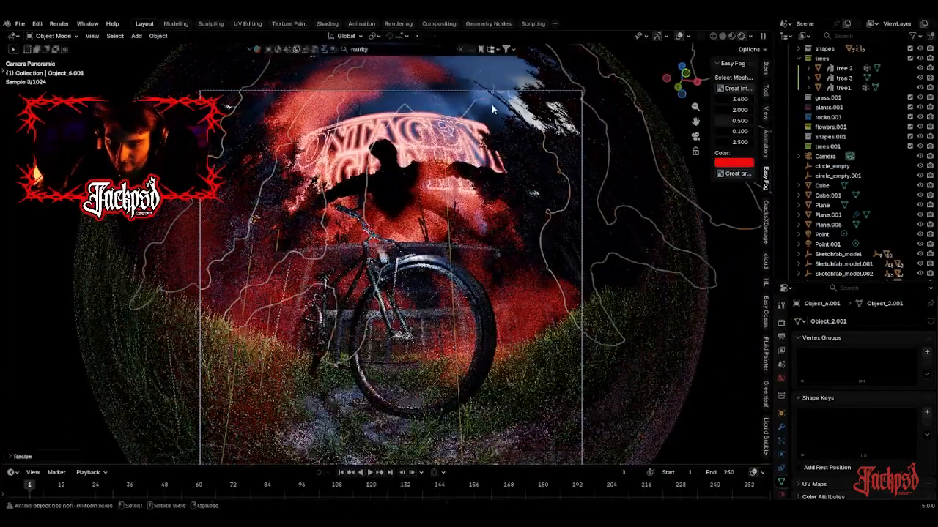
{"action": "key", "text": "g"}
{"action": "left_click", "coordinate": [546, 172]}
{"action": "key", "text": "r"}
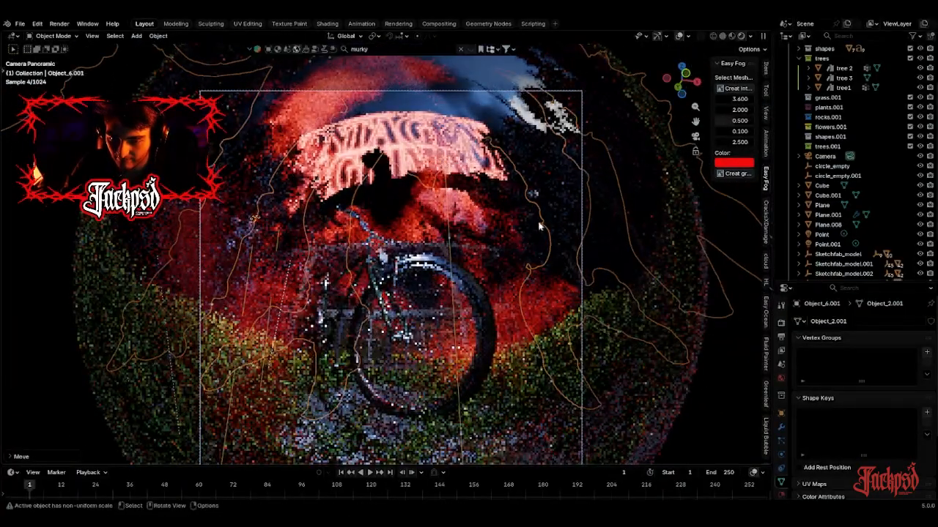
{"action": "key", "text": "z"}
{"action": "left_click", "coordinate": [603, 199]}
Shift the silhouette figure towards the middle of the logo and scale it up slightly.
{"action": "key", "text": "g"}
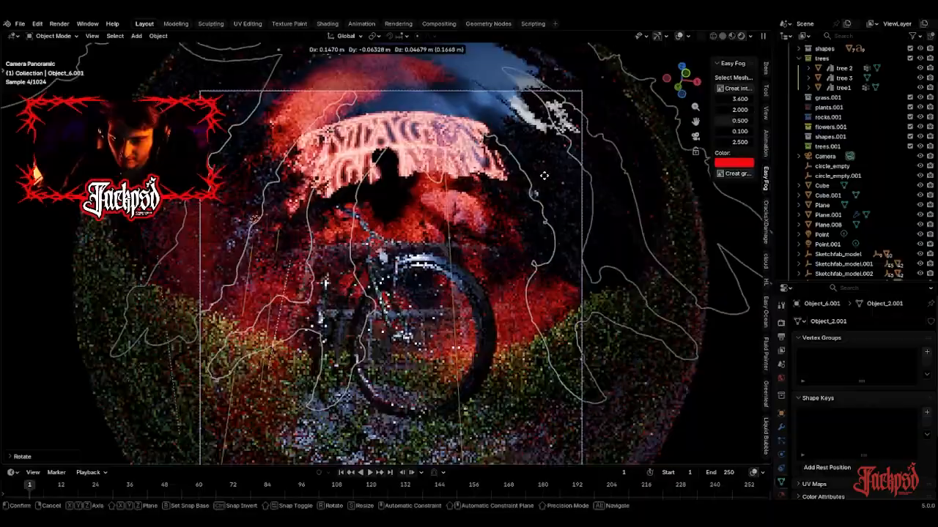
{"action": "left_click", "coordinate": [545, 177]}
{"action": "key", "text": "g"}
{"action": "left_click", "coordinate": [565, 187]}
{"action": "key", "text": "s"}
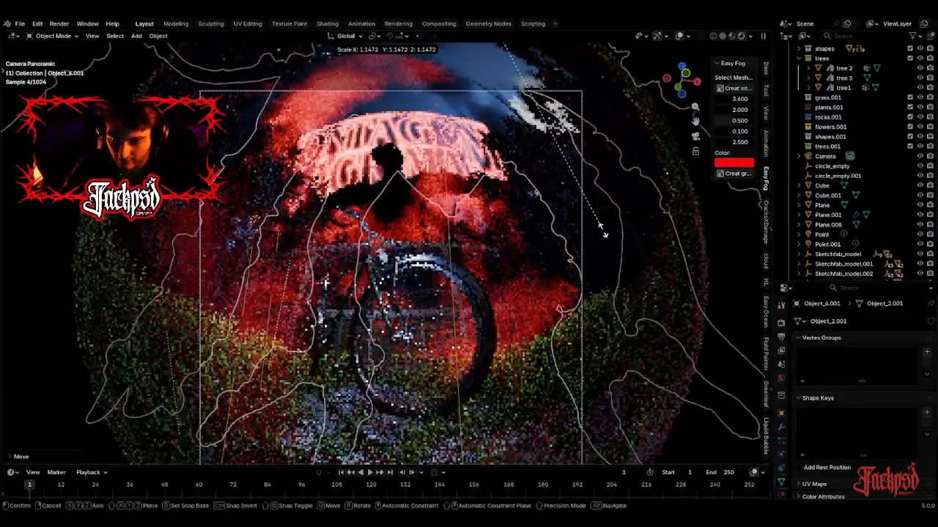
{"action": "left_click", "coordinate": [591, 199]}
Raise the silhouette figure along the global Z axis above the bicycle and turn off the viewport overlays.
{"action": "key", "text": "g"}
{"action": "key", "text": "z"}
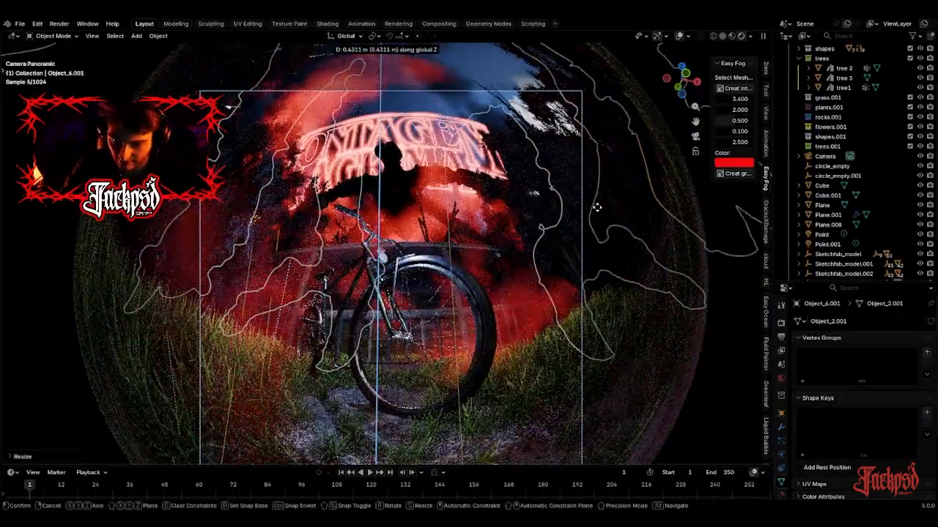
{"action": "left_click", "coordinate": [597, 207]}
{"action": "scroll", "coordinate": [313, 187], "scroll_direction": "up", "scroll_amount": 2}
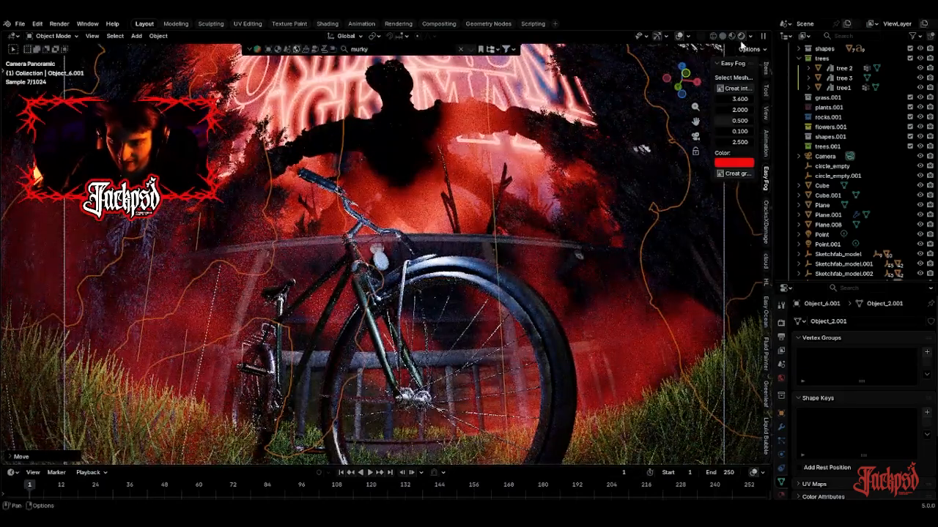
{"action": "left_click", "coordinate": [680, 36]}
{"action": "scroll", "coordinate": [532, 153], "scroll_direction": "down", "scroll_amount": 2}
{"action": "key", "text": "g"}
{"action": "key", "text": "z"}
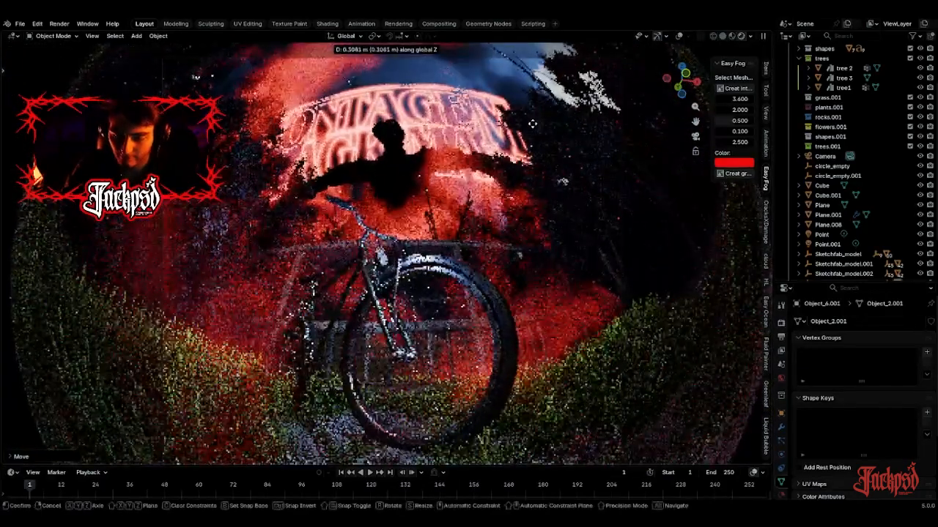
Refine the silhouette figure's free rotation and position so its head and outstretched arms stand out against the logo.
{"action": "key", "text": "r"}
{"action": "key", "text": "r"}
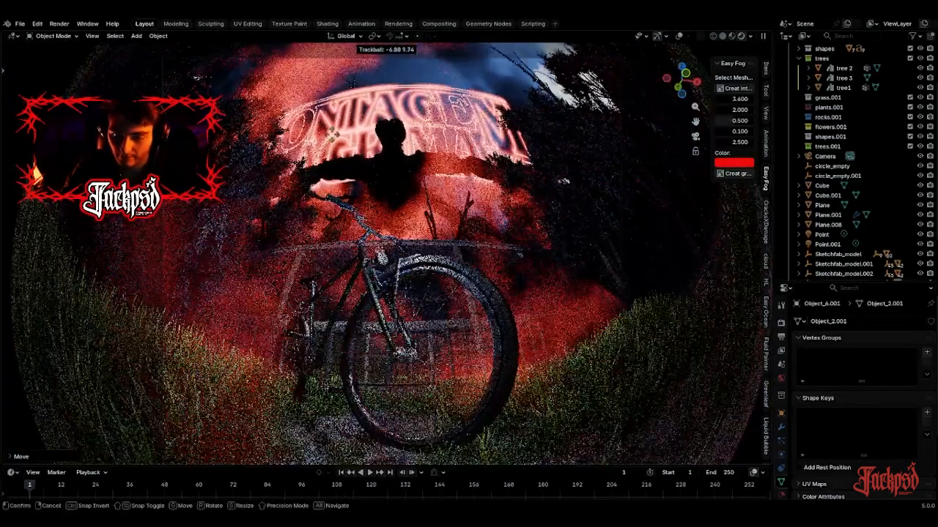
{"action": "left_click", "coordinate": [332, 134]}
{"action": "key", "text": "g"}
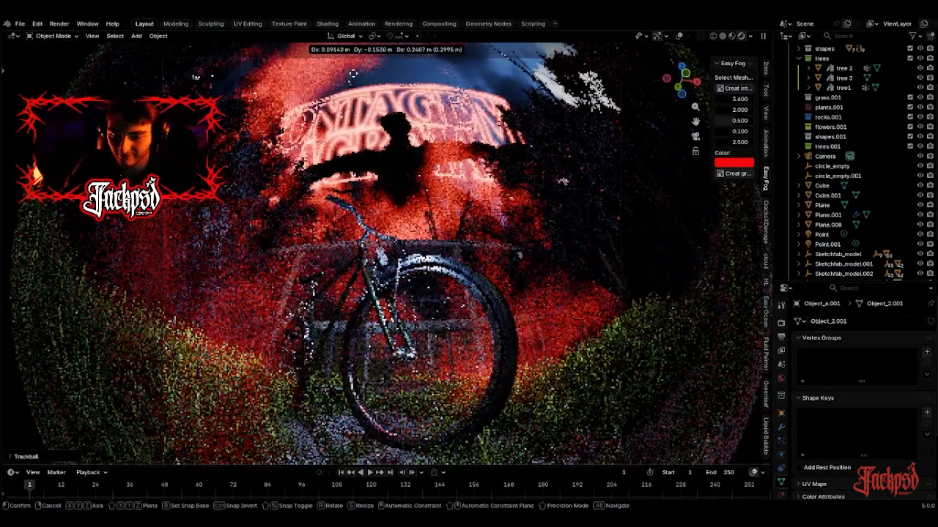
{"action": "left_click", "coordinate": [318, 78]}
{"action": "key", "text": "r"}
{"action": "key", "text": "r"}
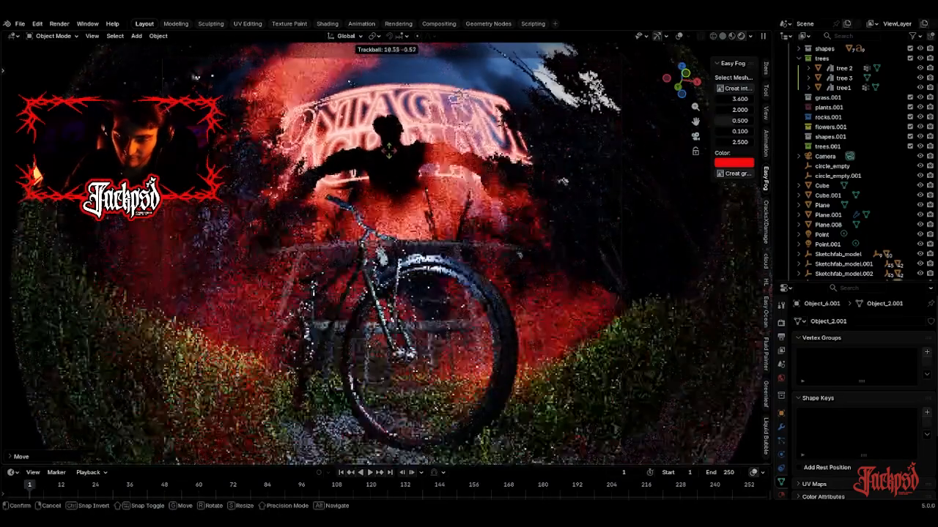
{"action": "left_click", "coordinate": [401, 206]}
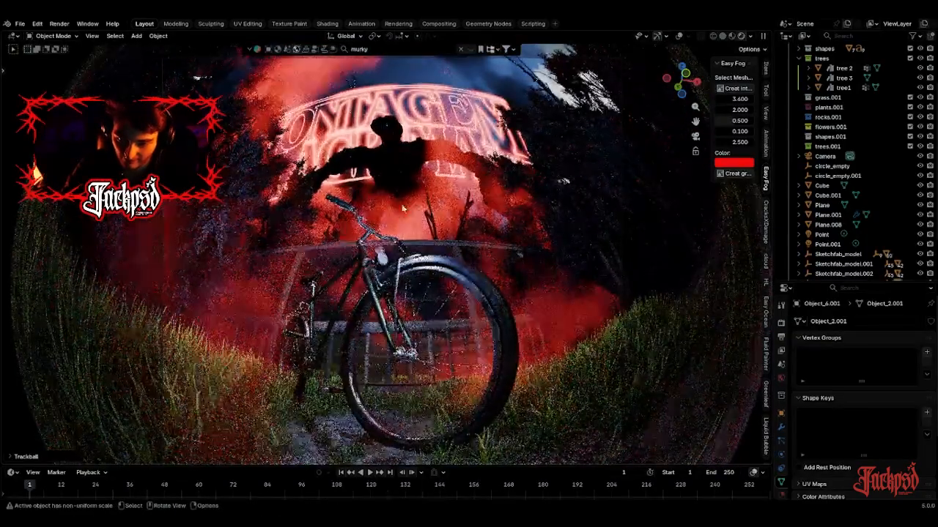
Nudge the silhouette figure in front of the logo and check the composition in the rendered camera view.
{"action": "key", "text": "g"}
{"action": "left_click", "coordinate": [469, 208]}
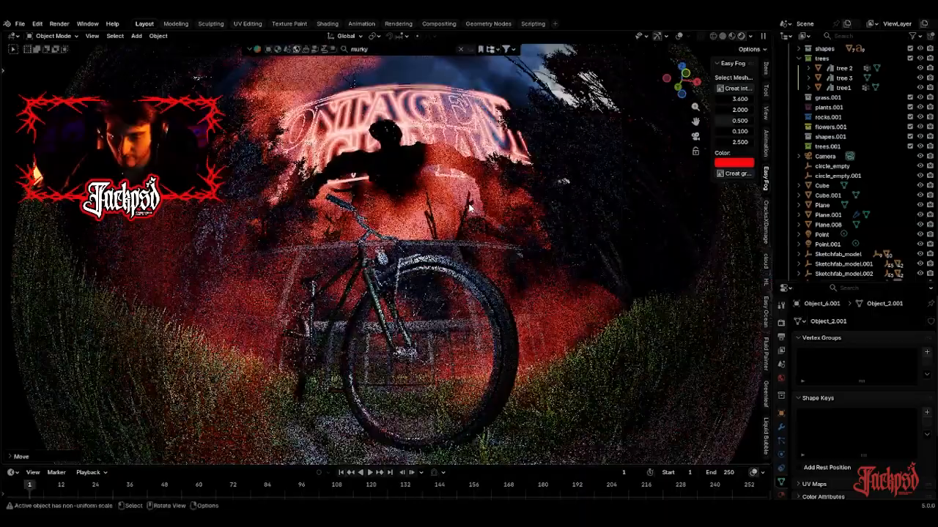
{"action": "scroll", "coordinate": [473, 209], "scroll_direction": "down", "scroll_amount": 2}
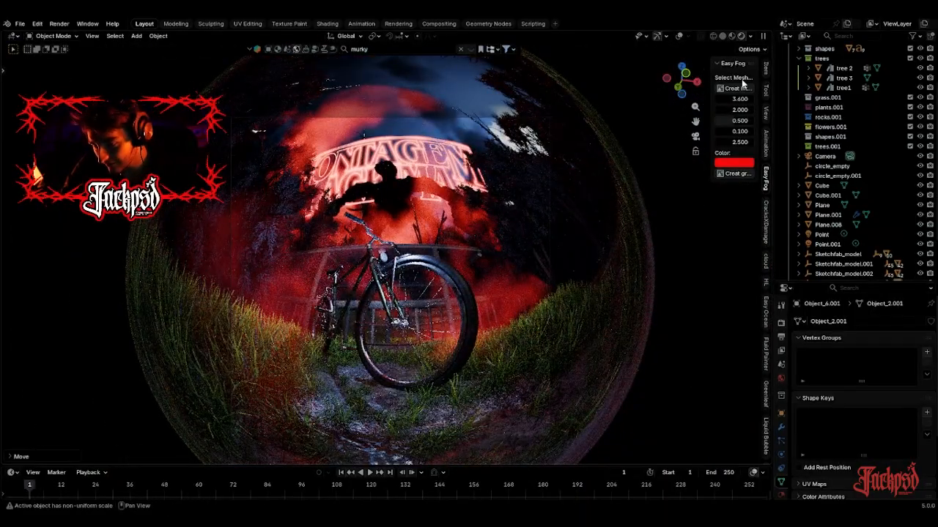
{"action": "scroll", "coordinate": [432, 178], "scroll_direction": "up", "scroll_amount": 2}
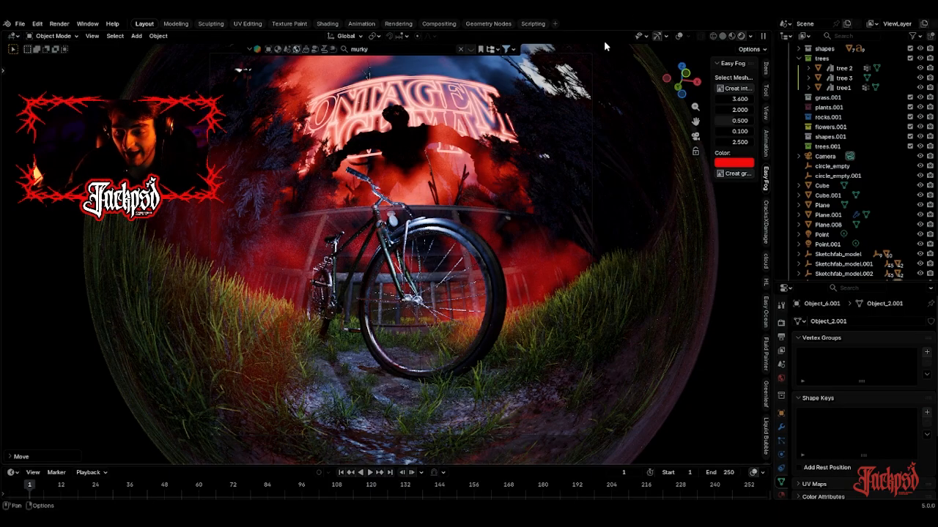
Switch the viewport to solid shading and hide the Cube object that blocks the view of the bicycle.
{"action": "left_click", "coordinate": [720, 38]}
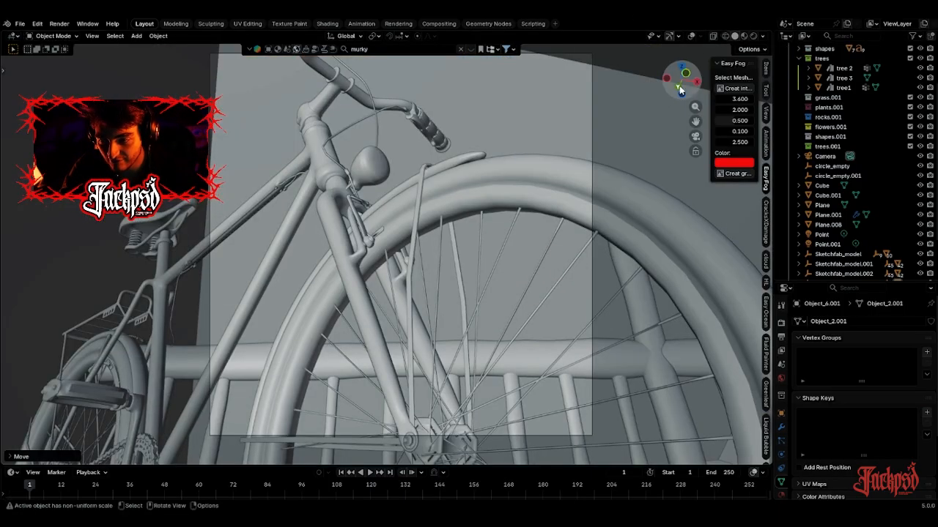
{"action": "left_click_drag", "start_coordinate": [679, 85], "coordinate": [497, 222]}
{"action": "left_click", "coordinate": [496, 223]}
{"action": "key", "text": "h"}
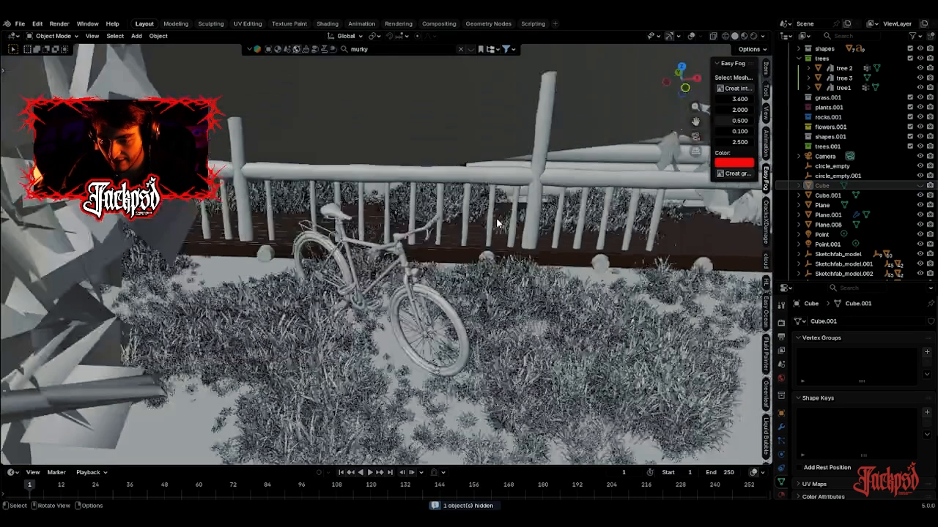
{"action": "scroll", "coordinate": [495, 225], "scroll_direction": "up", "scroll_amount": 5}
{"action": "left_click", "coordinate": [920, 185]}
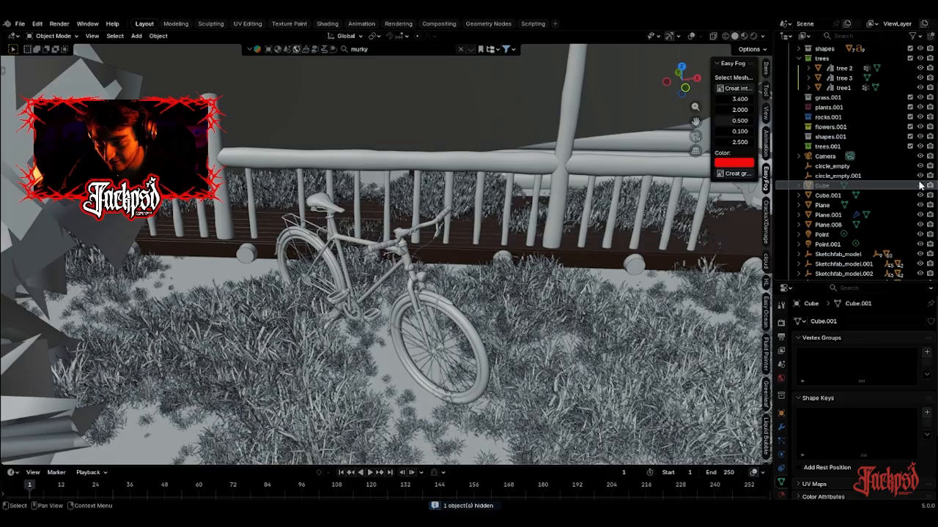
{"action": "key", "text": "h"}
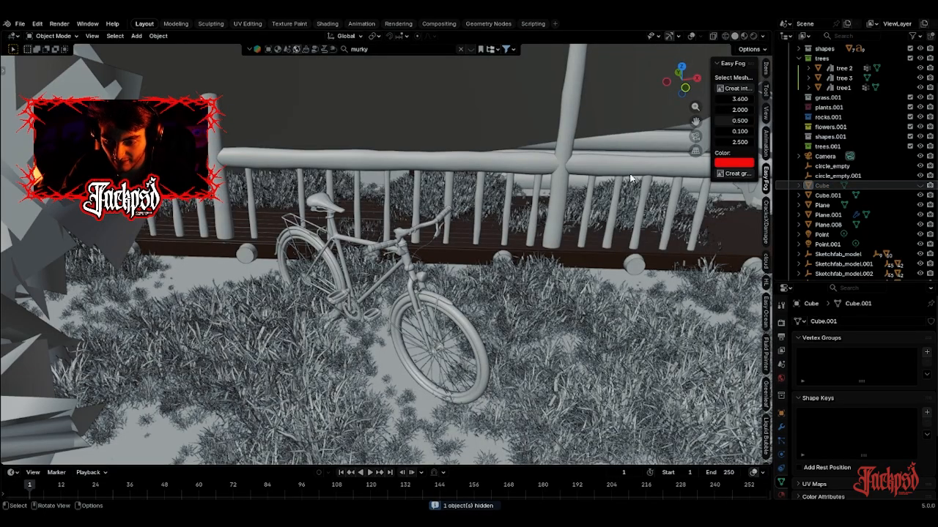
{"action": "left_click", "coordinate": [920, 186]}
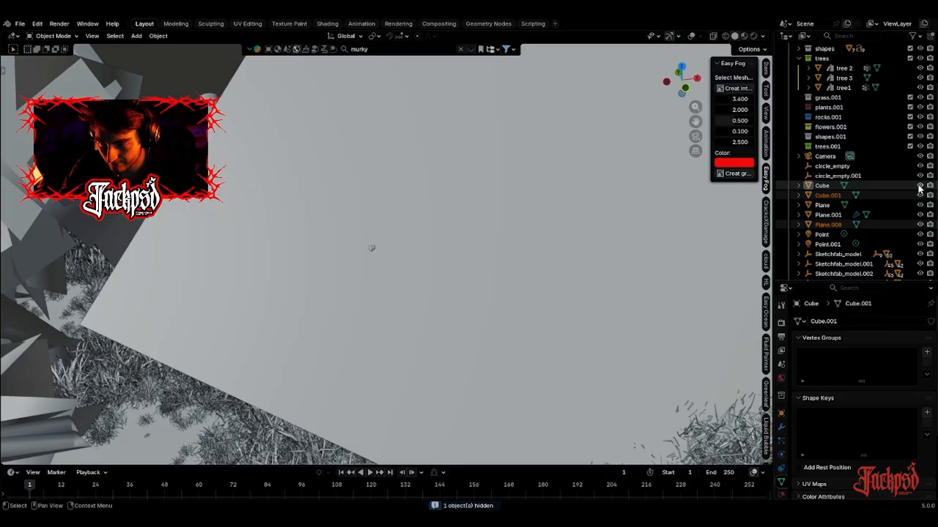
{"action": "left_click", "coordinate": [920, 186]}
{"action": "scroll", "coordinate": [495, 265], "scroll_direction": "up", "scroll_amount": 3}
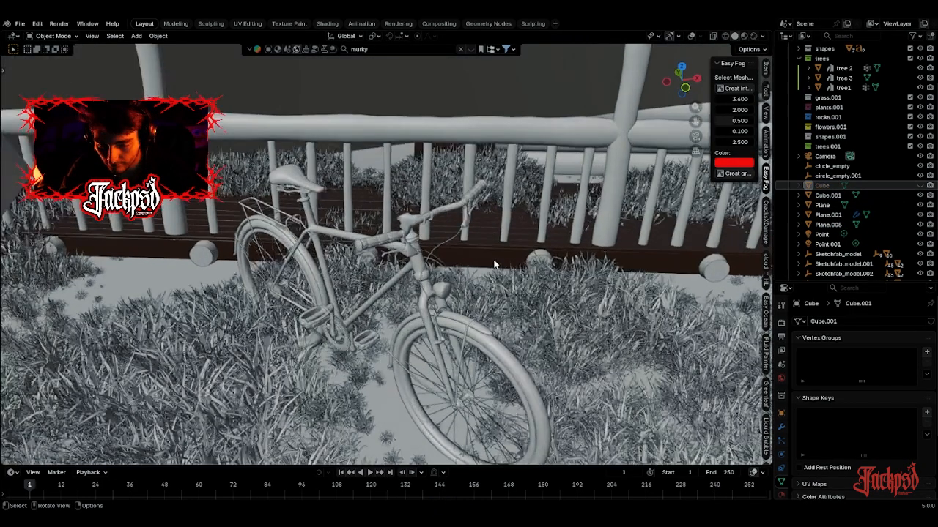
Turn the viewport overlays back on, select the ground plane around the grass and open its Dirt material.
{"action": "middle_click_drag", "start_coordinate": [686, 127], "coordinate": [612, 178]}
{"action": "scroll", "coordinate": [502, 317], "scroll_direction": "down", "scroll_amount": 3}
{"action": "left_click", "coordinate": [473, 370]}
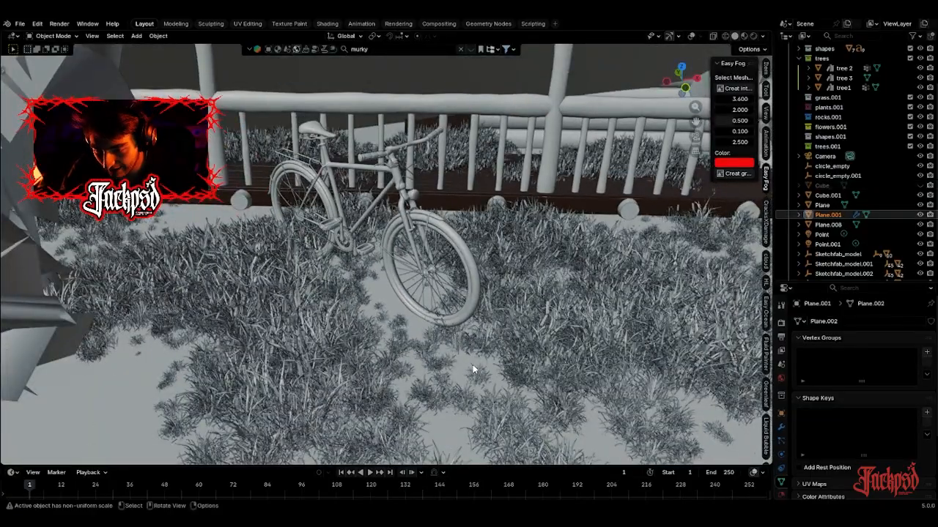
{"action": "left_click", "coordinate": [690, 36]}
{"action": "scroll", "coordinate": [314, 272], "scroll_direction": "down", "scroll_amount": 3}
{"action": "left_click", "coordinate": [229, 344]}
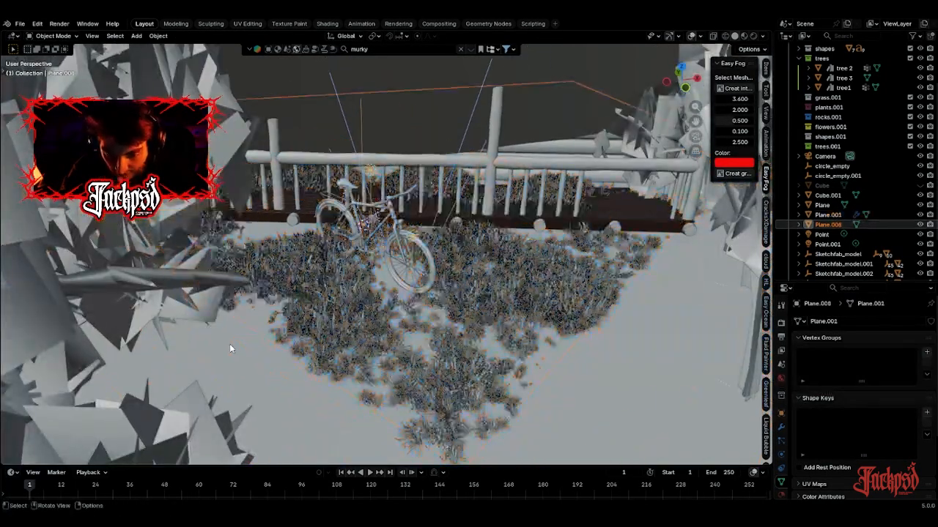
{"action": "left_click", "coordinate": [782, 497]}
{"action": "scroll", "coordinate": [333, 355], "scroll_direction": "down", "scroll_amount": 4}
{"action": "scroll", "coordinate": [427, 295], "scroll_direction": "up", "scroll_amount": 5}
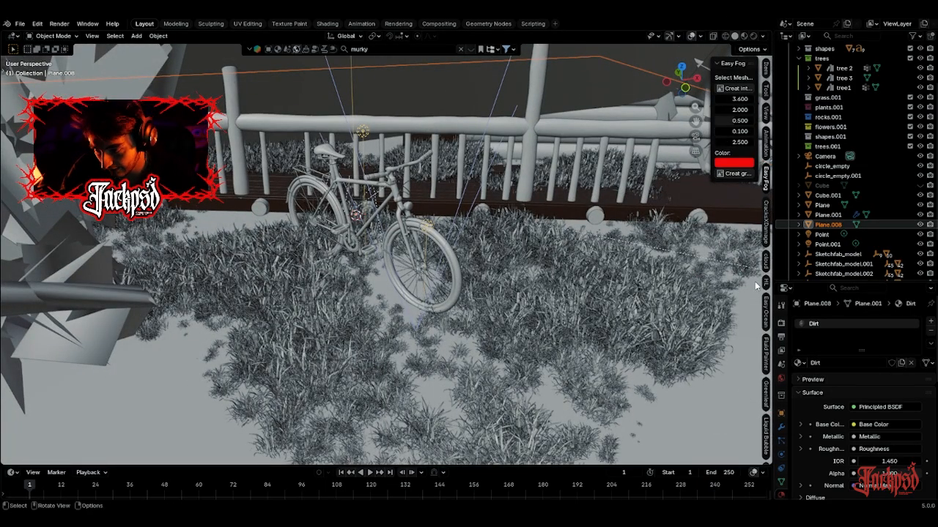
Add a Default fluid with Fluid Painter and draw a stroke on the ground on each side of the bicycle.
{"action": "left_click", "coordinate": [766, 350]}
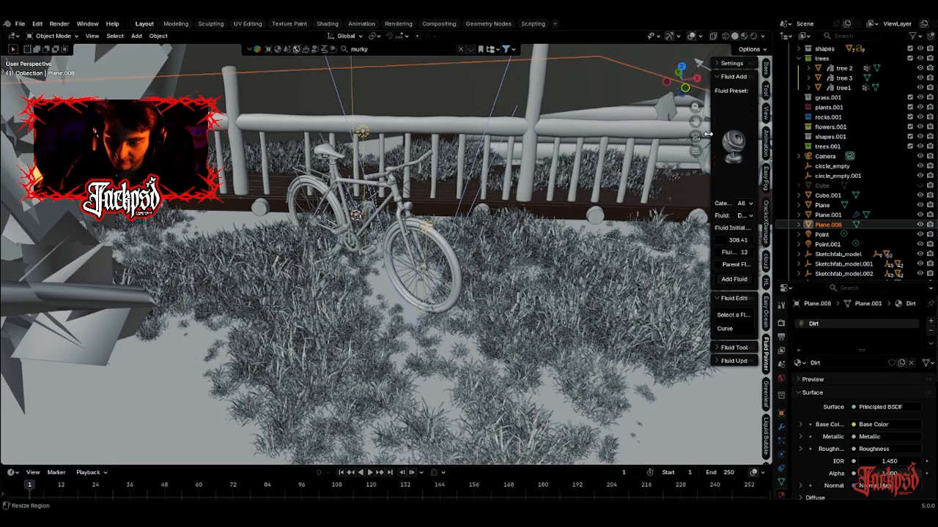
{"action": "left_click_drag", "start_coordinate": [708, 134], "coordinate": [610, 134]}
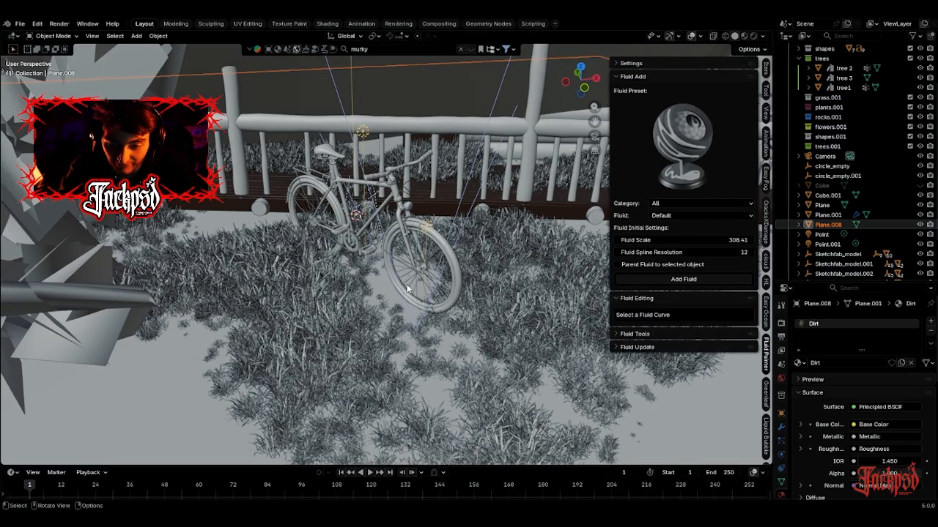
{"action": "left_click", "coordinate": [676, 279]}
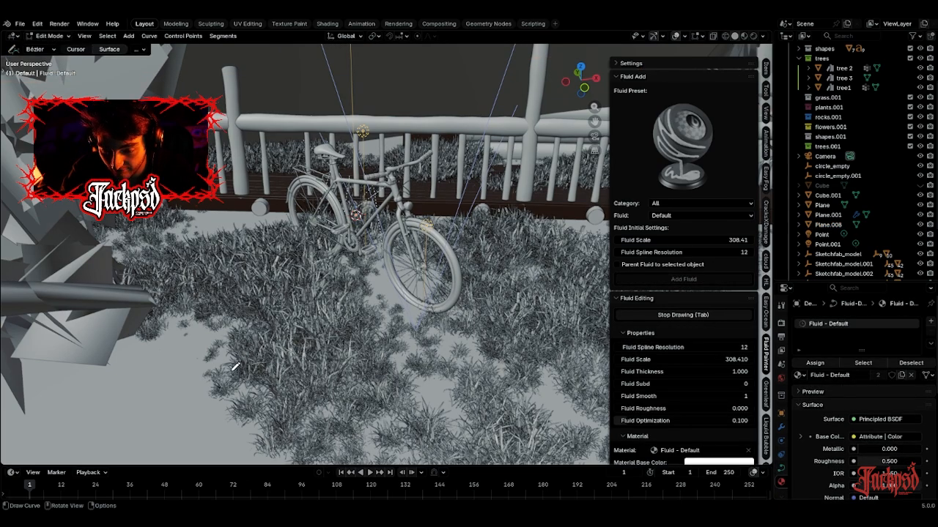
{"action": "left_click_drag", "start_coordinate": [250, 240], "coordinate": [234, 239]}
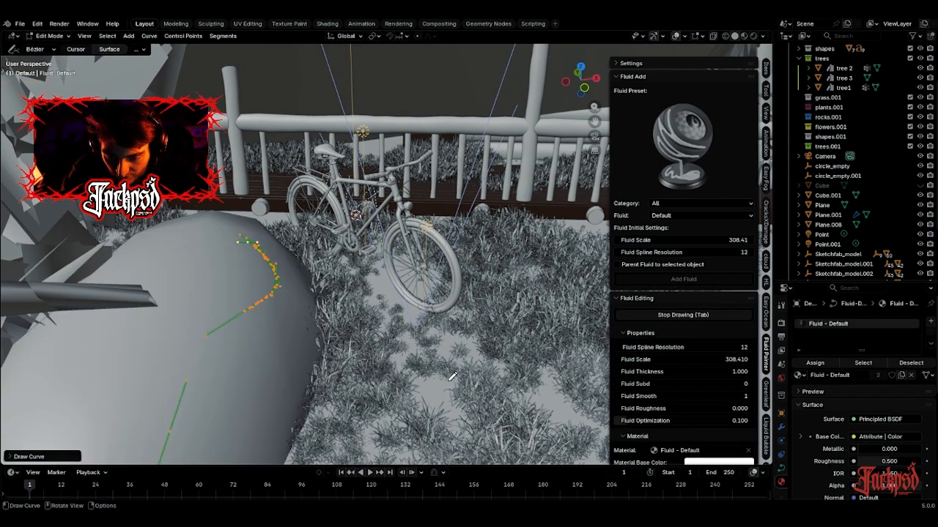
{"action": "scroll", "coordinate": [346, 306], "scroll_direction": "down", "scroll_amount": 2}
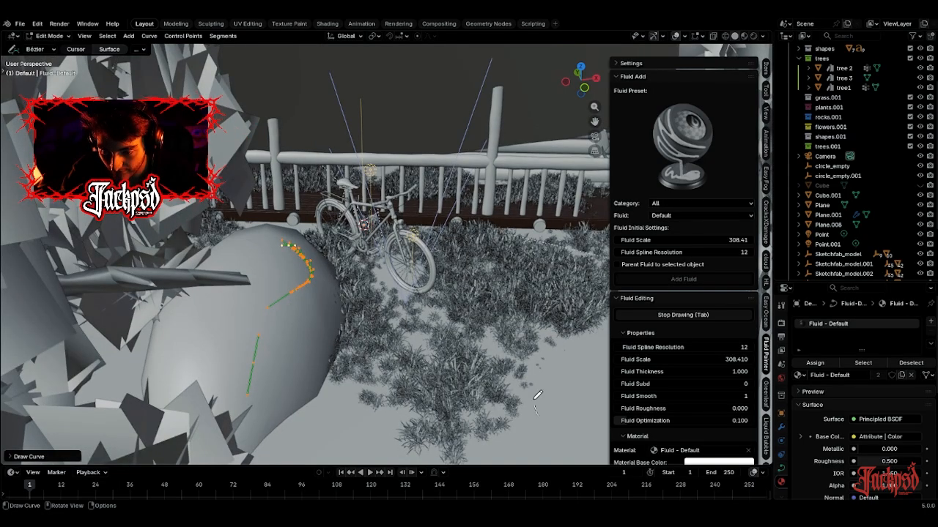
{"action": "left_click_drag", "start_coordinate": [537, 395], "coordinate": [498, 246]}
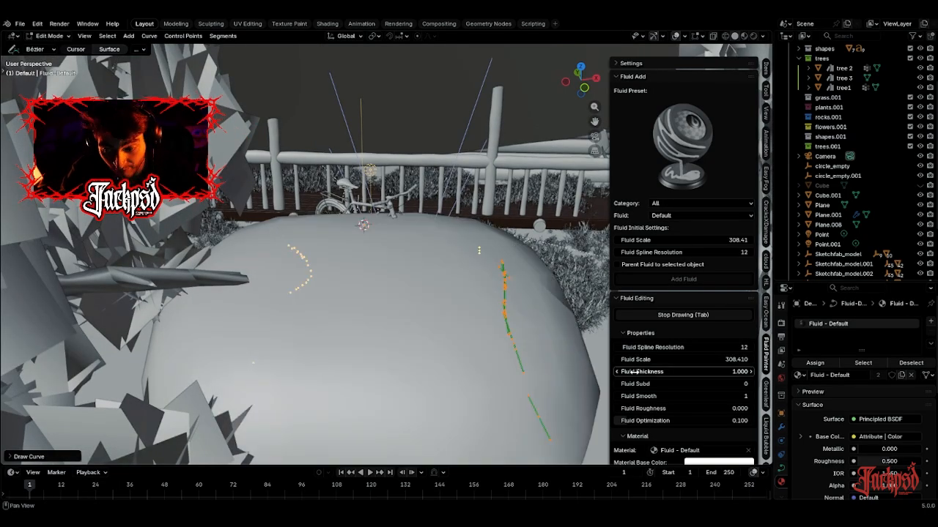
Set the Fluid Scale of the drawn fluid to 30.240 and check it in the rendered camera view.
{"action": "left_click_drag", "start_coordinate": [634, 358], "coordinate": [375, 359]}
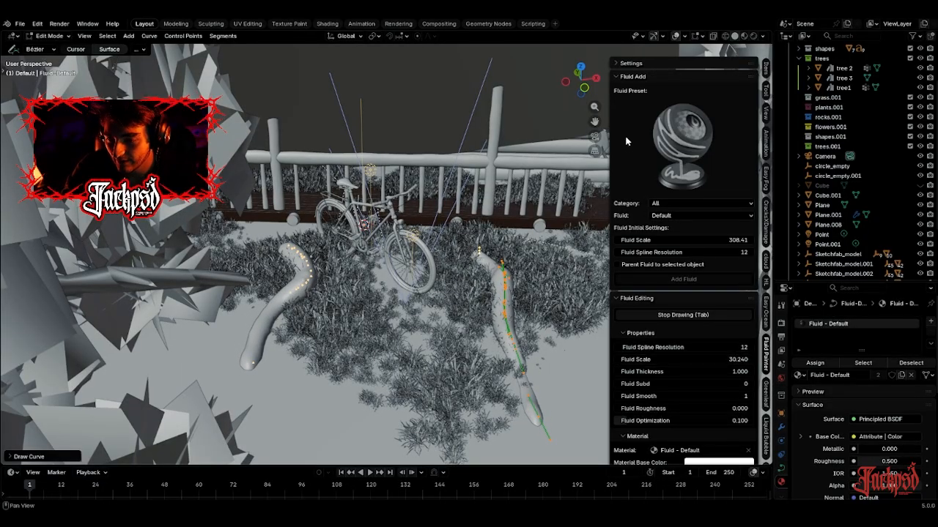
{"action": "key", "text": "KP_0"}
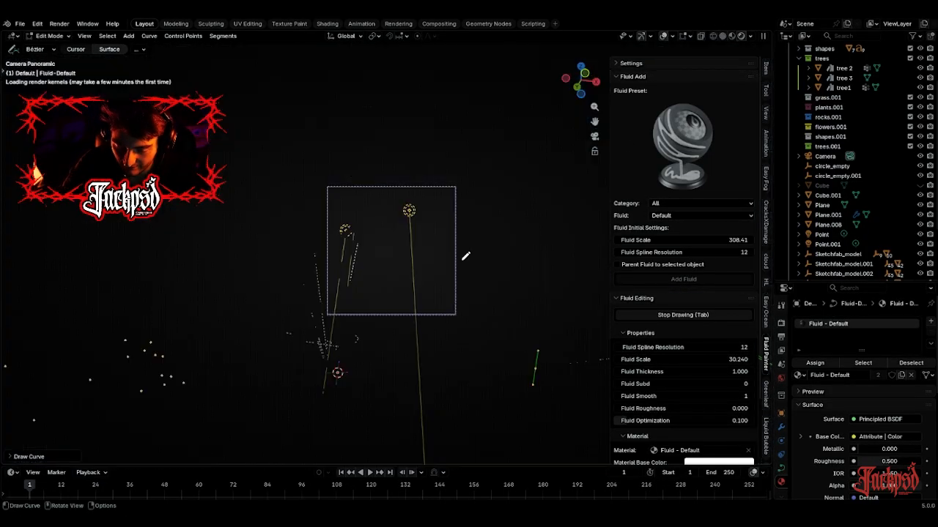
{"action": "scroll", "coordinate": [463, 258], "scroll_direction": "up", "scroll_amount": 5}
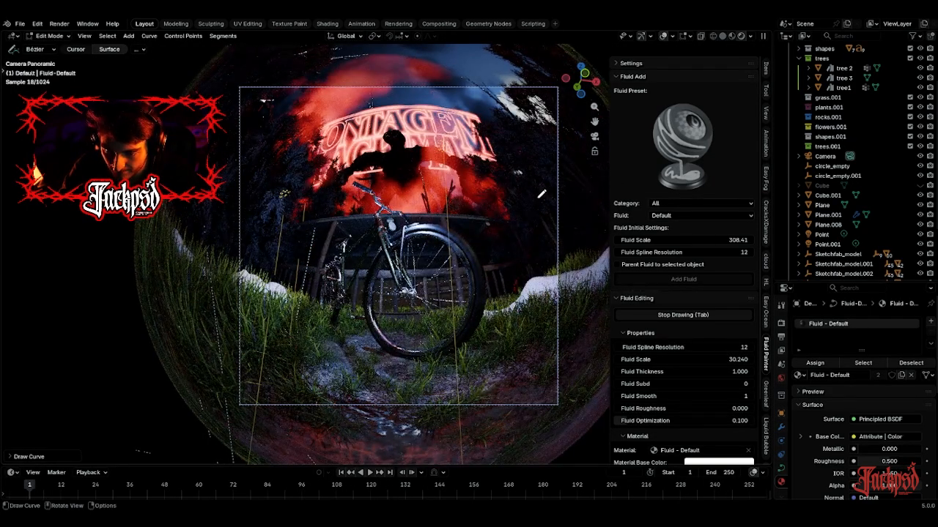
Draw another fluid stroke across the ground in front of the bicycle.
{"action": "left_click_drag", "start_coordinate": [585, 73], "coordinate": [586, 81]}
{"action": "scroll", "coordinate": [308, 360], "scroll_direction": "down", "scroll_amount": 6}
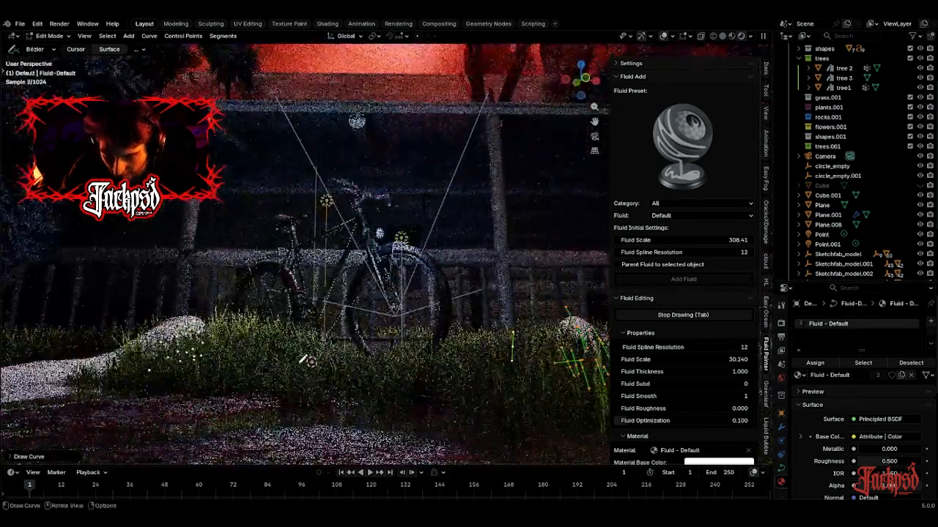
{"action": "left_click_drag", "start_coordinate": [269, 372], "coordinate": [323, 416]}
{"action": "left_click_drag", "start_coordinate": [403, 441], "coordinate": [404, 444]}
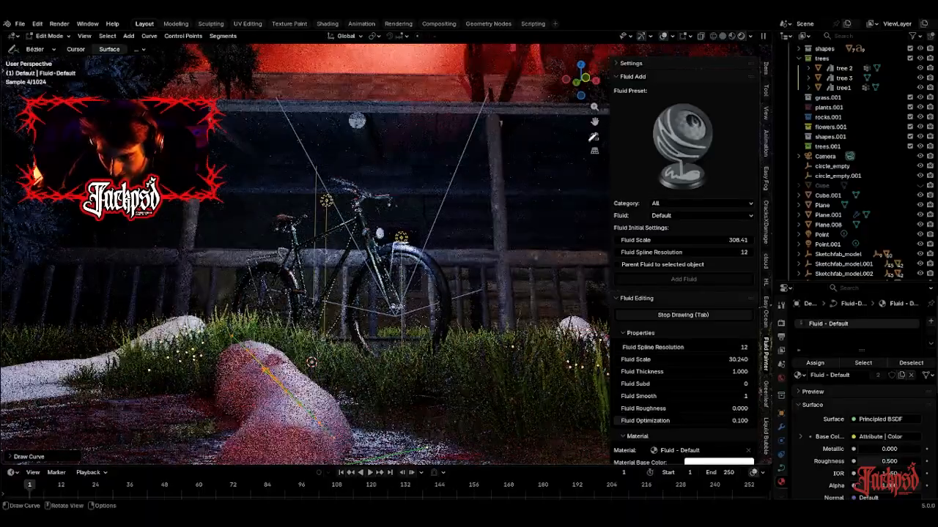
Move the new fluid stroke closer to the bicycle along the global Y and X axes.
{"action": "left_click", "coordinate": [594, 136]}
{"action": "scroll", "coordinate": [531, 191], "scroll_direction": "down", "scroll_amount": 3}
{"action": "left_click_drag", "start_coordinate": [588, 86], "coordinate": [584, 91]}
{"action": "scroll", "coordinate": [418, 289], "scroll_direction": "down", "scroll_amount": 6}
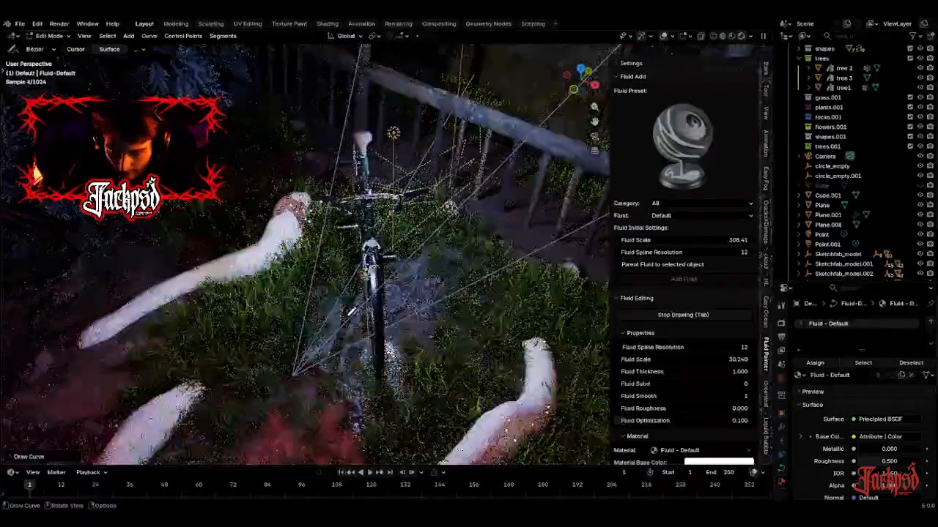
{"action": "scroll", "coordinate": [351, 311], "scroll_direction": "down", "scroll_amount": 1}
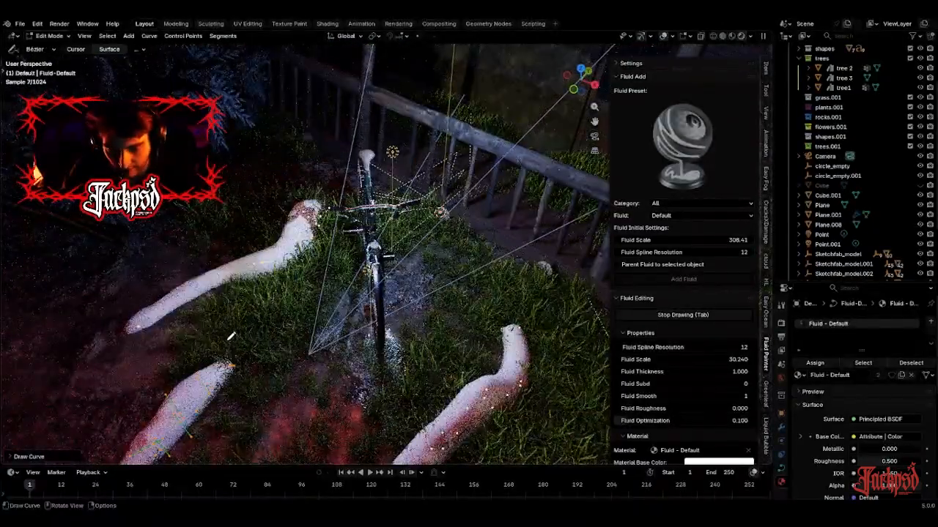
{"action": "key", "text": "g"}
{"action": "key", "text": "y"}
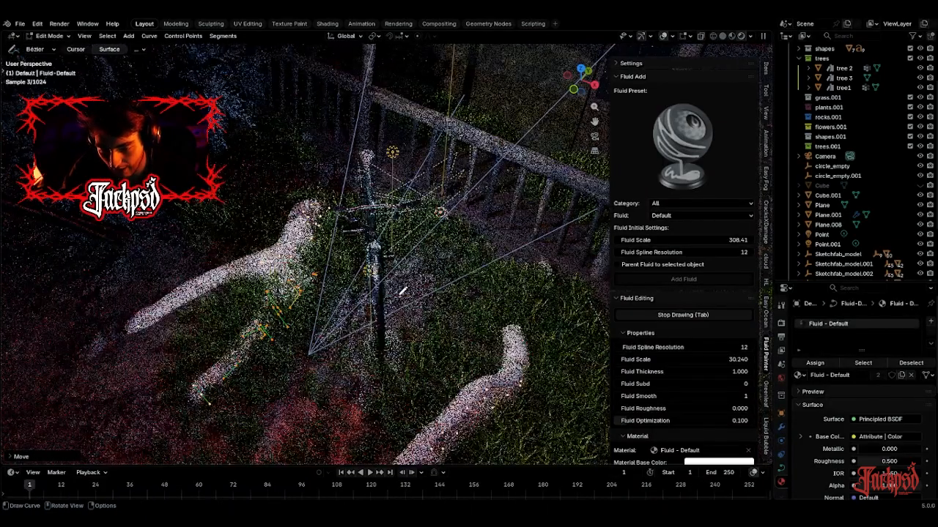
{"action": "left_click", "coordinate": [436, 294]}
{"action": "key", "text": "g"}
{"action": "key", "text": "x"}
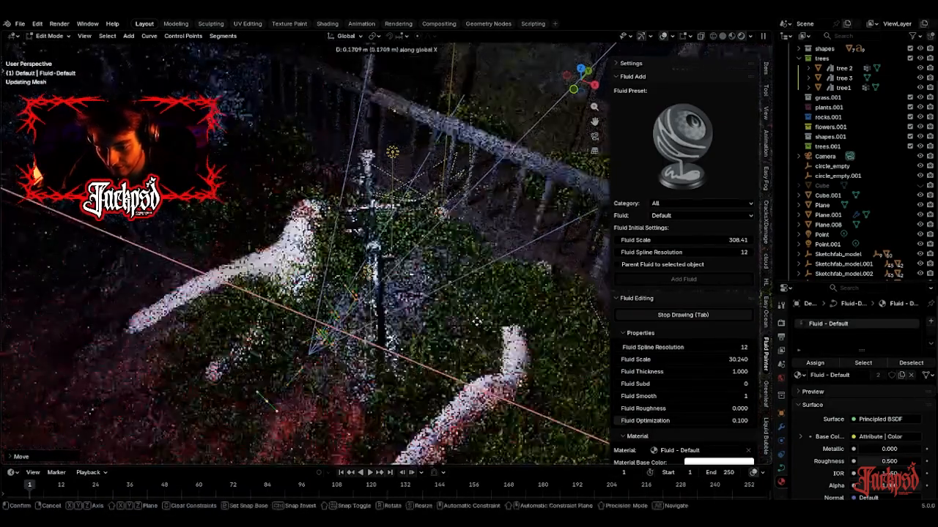
{"action": "left_click", "coordinate": [453, 310]}
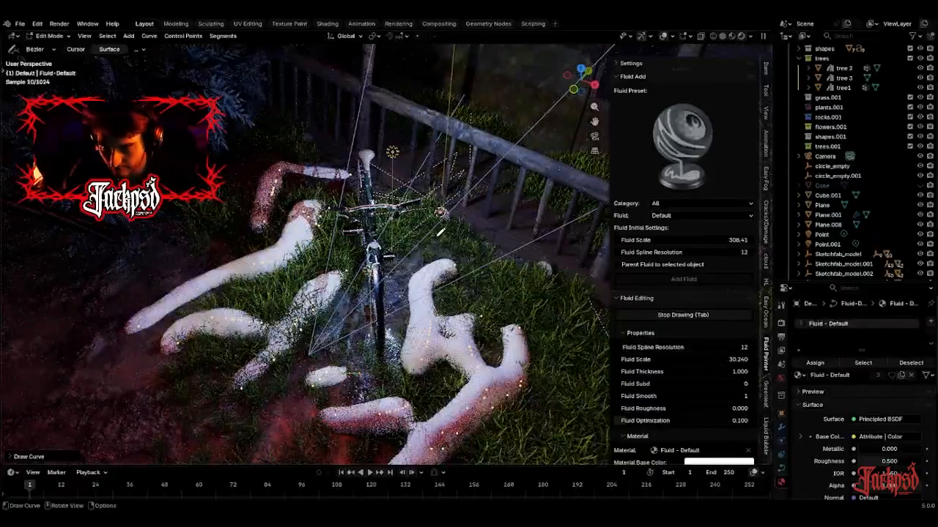
Draw more fluid strokes on the grass beside the front wheel, check them through the camera and stop drawing.
{"action": "mouse_move", "coordinate": [485, 291]}
{"action": "left_mouse_down"}
{"action": "mouse_move", "coordinate": [557, 300]}
{"action": "mouse_move", "coordinate": [589, 338]}
{"action": "left_mouse_up"}
{"action": "left_click_drag", "start_coordinate": [567, 372], "coordinate": [547, 397]}
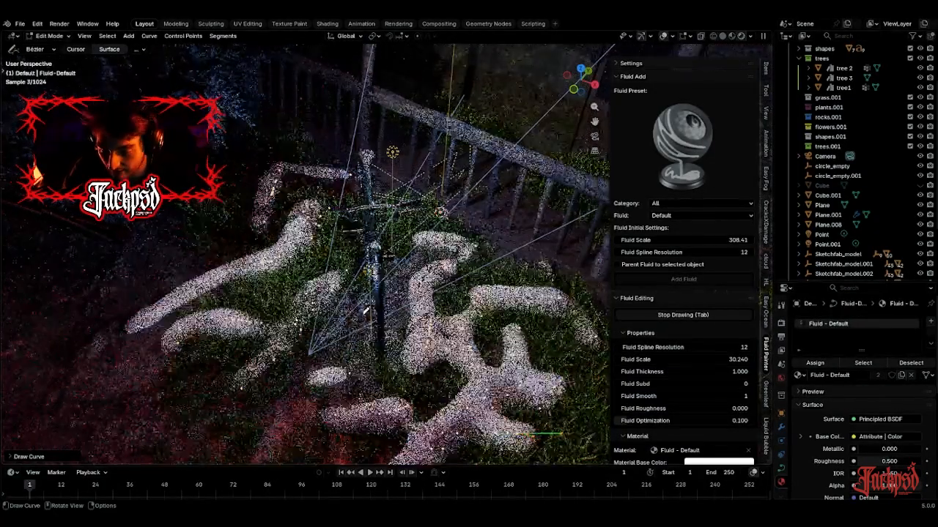
{"action": "left_click", "coordinate": [594, 137]}
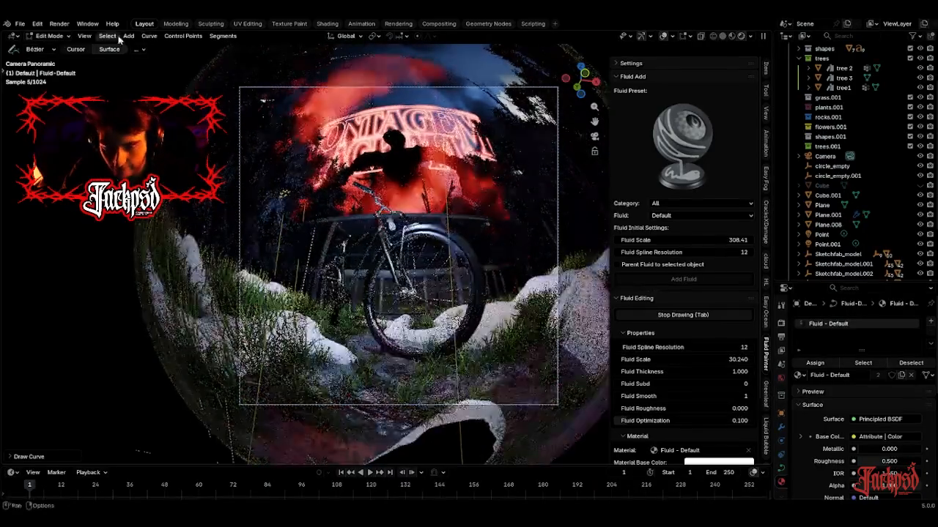
{"action": "key", "text": "Tab"}
Set the fluid's Fluid Smooth to 0 and its Fluid Scale to 15.110.
{"action": "mouse_move", "coordinate": [580, 79]}
{"action": "left_mouse_down"}
{"action": "mouse_move", "coordinate": [550, 174]}
{"action": "mouse_move", "coordinate": [579, 190]}
{"action": "left_mouse_up"}
{"action": "scroll", "coordinate": [701, 322], "scroll_direction": "down", "scroll_amount": 2}
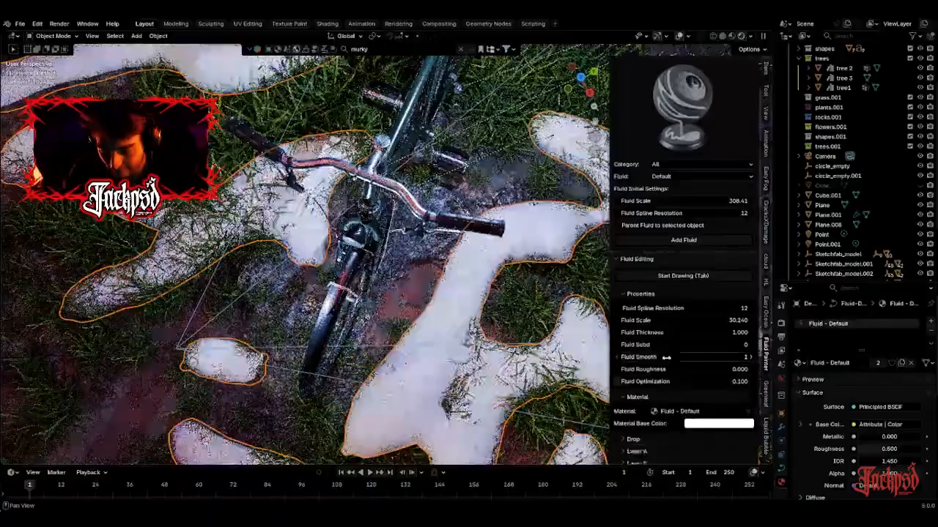
{"action": "left_click", "coordinate": [617, 357]}
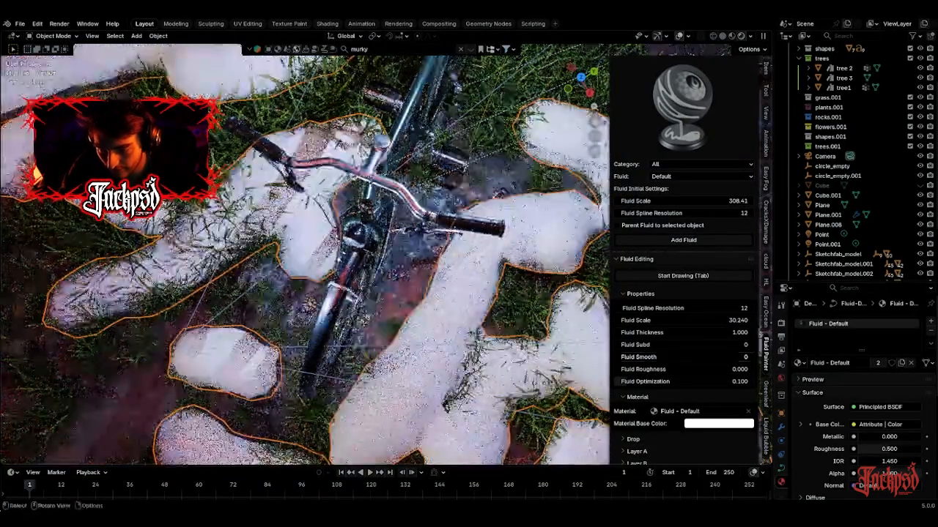
{"action": "left_click", "coordinate": [596, 139]}
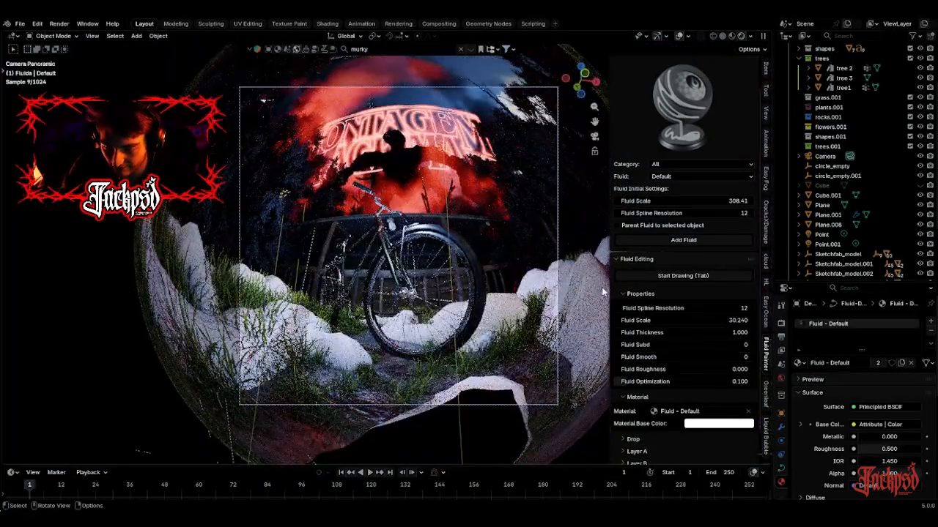
{"action": "mouse_move", "coordinate": [681, 321]}
{"action": "left_mouse_down"}
{"action": "mouse_move", "coordinate": [659, 320]}
{"action": "mouse_move", "coordinate": [669, 320]}
{"action": "left_mouse_up"}
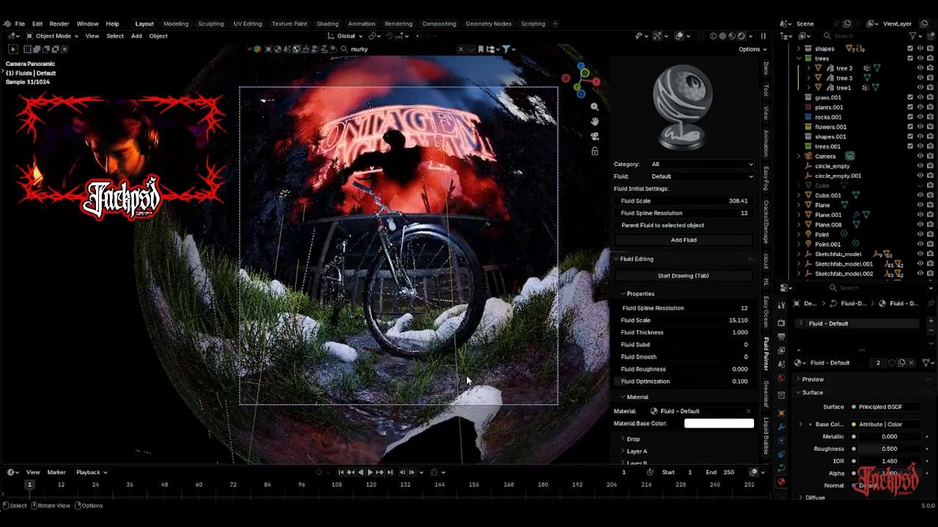
Move the fluid slightly along the global Z axis, then set its Fluid Roughness to 0.770 and Fluid Optimization to 0.319.
{"action": "key", "text": "g"}
{"action": "key", "text": "z"}
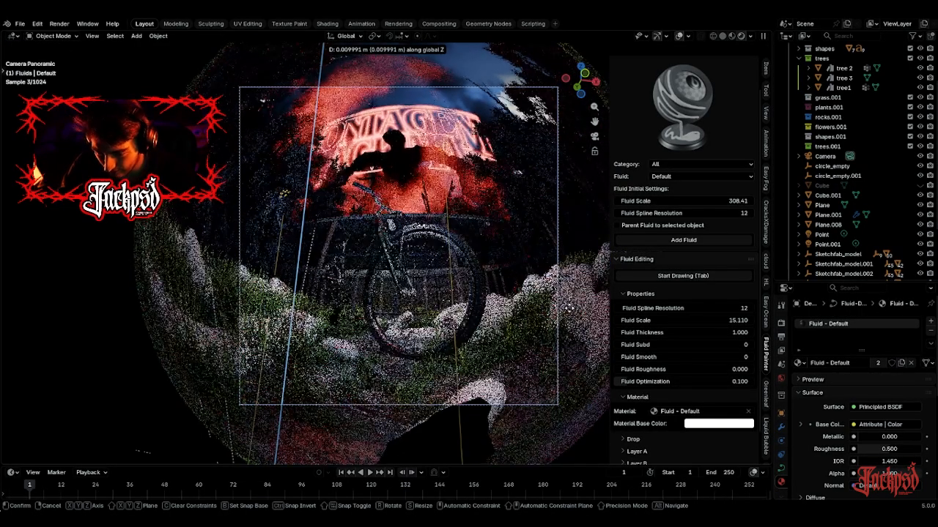
{"action": "left_click", "coordinate": [561, 367]}
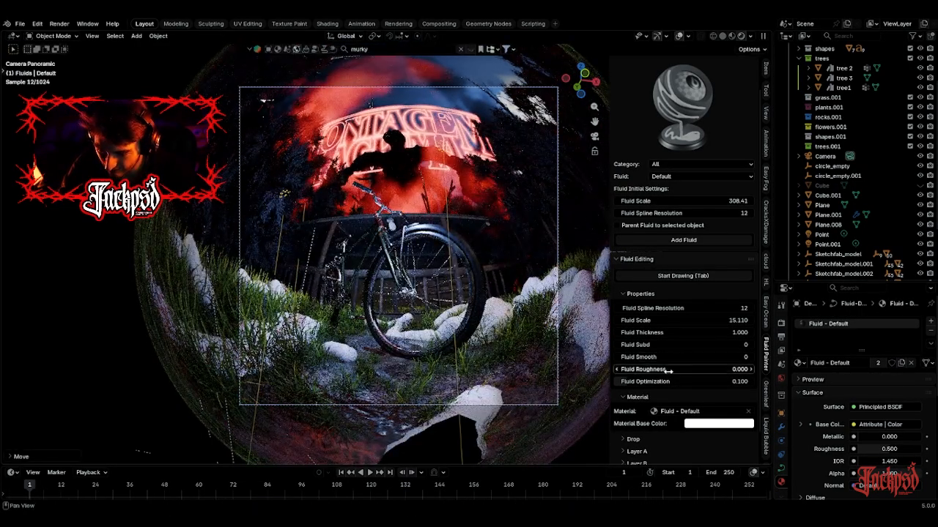
{"action": "mouse_move", "coordinate": [657, 372]}
{"action": "left_mouse_down"}
{"action": "mouse_move", "coordinate": [751, 372]}
{"action": "mouse_move", "coordinate": [657, 372]}
{"action": "mouse_move", "coordinate": [729, 372]}
{"action": "mouse_move", "coordinate": [659, 381]}
{"action": "left_mouse_up"}
Inspect the painted fluid strokes around the bicycle from above, both with and without the viewport overlays.
{"action": "mouse_move", "coordinate": [572, 82]}
{"action": "left_mouse_down"}
{"action": "mouse_move", "coordinate": [583, 84]}
{"action": "mouse_move", "coordinate": [575, 86]}
{"action": "mouse_move", "coordinate": [586, 120]}
{"action": "left_mouse_up"}
{"action": "left_click_drag", "start_coordinate": [584, 85], "coordinate": [586, 81]}
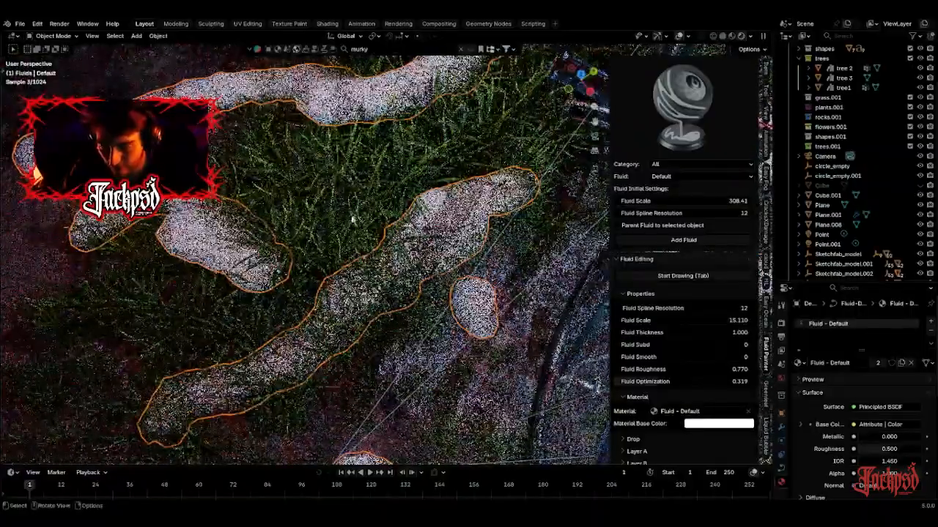
{"action": "scroll", "coordinate": [344, 218], "scroll_direction": "down", "scroll_amount": 1}
{"action": "scroll", "coordinate": [327, 225], "scroll_direction": "down", "scroll_amount": 4}
{"action": "scroll", "coordinate": [556, 220], "scroll_direction": "down", "scroll_amount": 4}
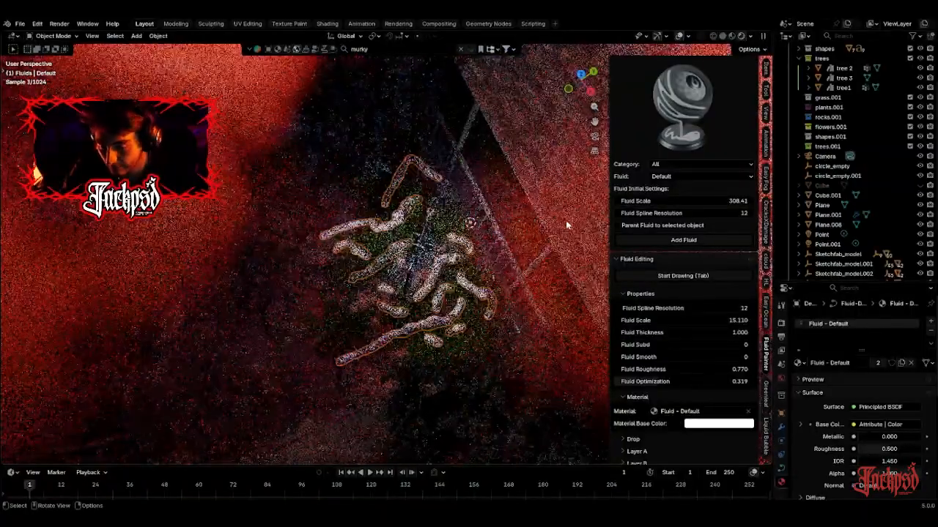
{"action": "scroll", "coordinate": [550, 221], "scroll_direction": "up", "scroll_amount": 4}
{"action": "scroll", "coordinate": [542, 218], "scroll_direction": "down", "scroll_amount": 4}
{"action": "scroll", "coordinate": [543, 218], "scroll_direction": "up", "scroll_amount": 2}
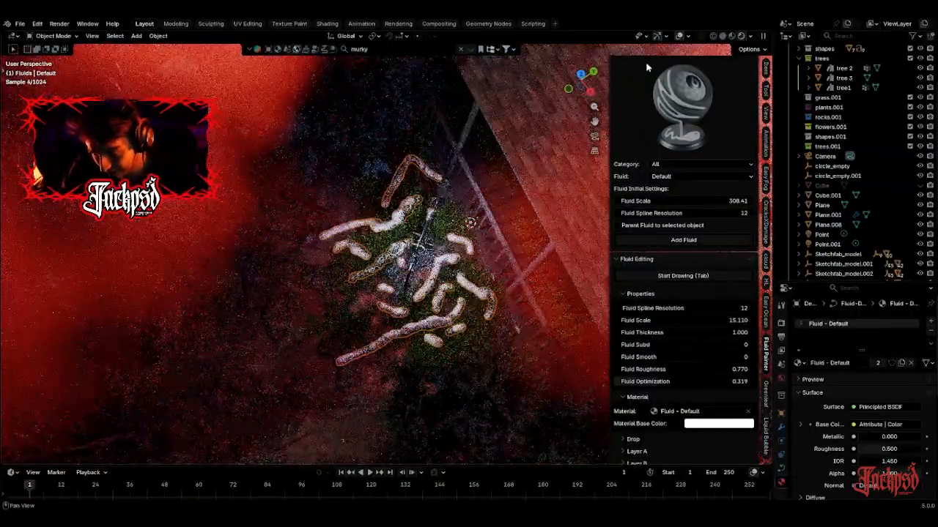
{"action": "left_click", "coordinate": [677, 36]}
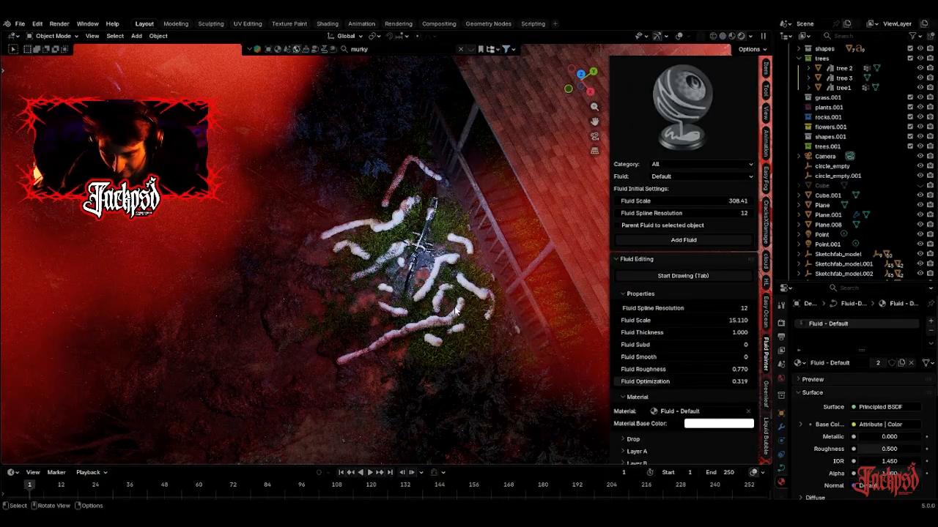
{"action": "scroll", "coordinate": [455, 316], "scroll_direction": "up", "scroll_amount": 3}
{"action": "left_click", "coordinate": [675, 37]}
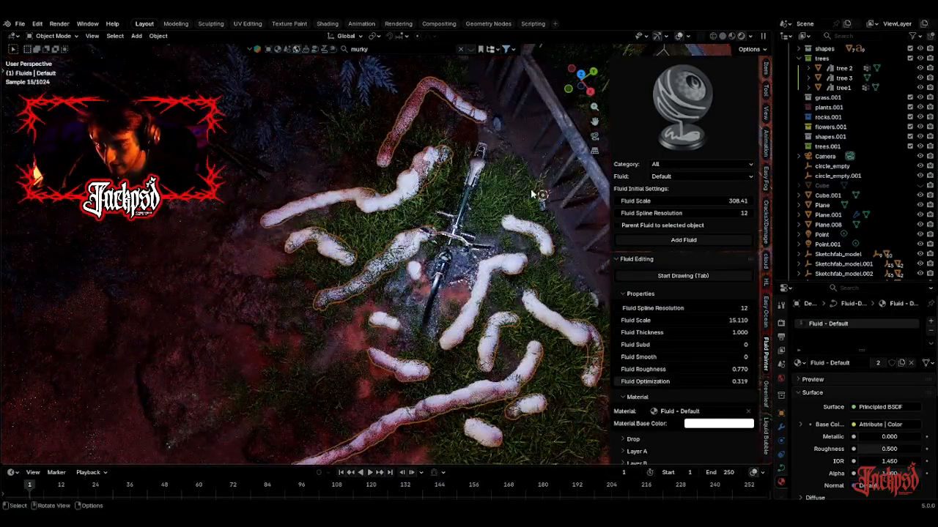
Convert the fluid curve object to a mesh.
{"action": "right_click", "coordinate": [570, 176]}
{"action": "mouse_move", "coordinate": [532, 215]}
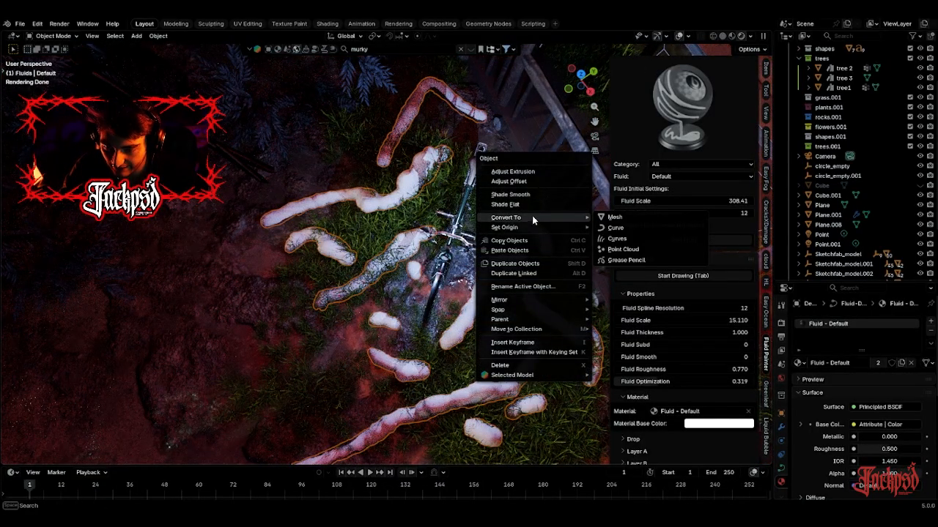
{"action": "left_click", "coordinate": [619, 217]}
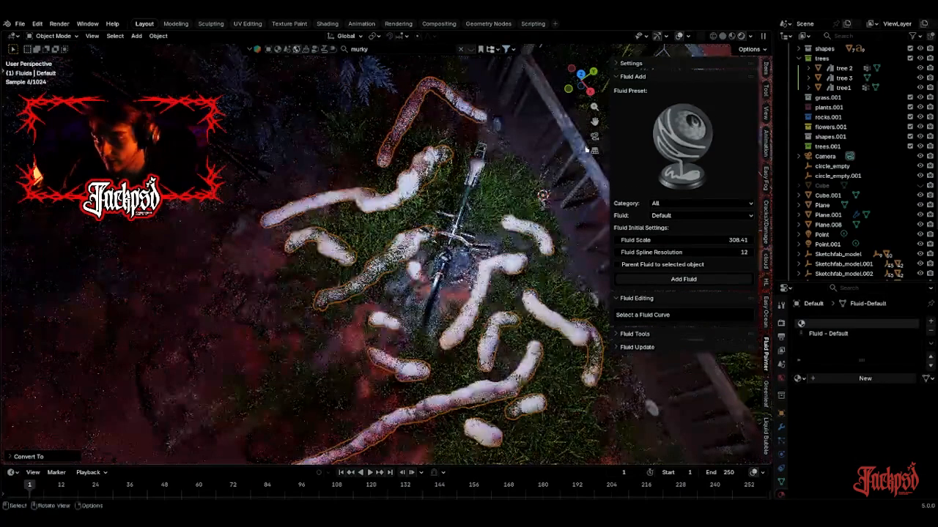
Remove the fluid mesh's existing material slots and give it a new material.
{"action": "left_click", "coordinate": [929, 332]}
{"action": "left_click", "coordinate": [929, 331]}
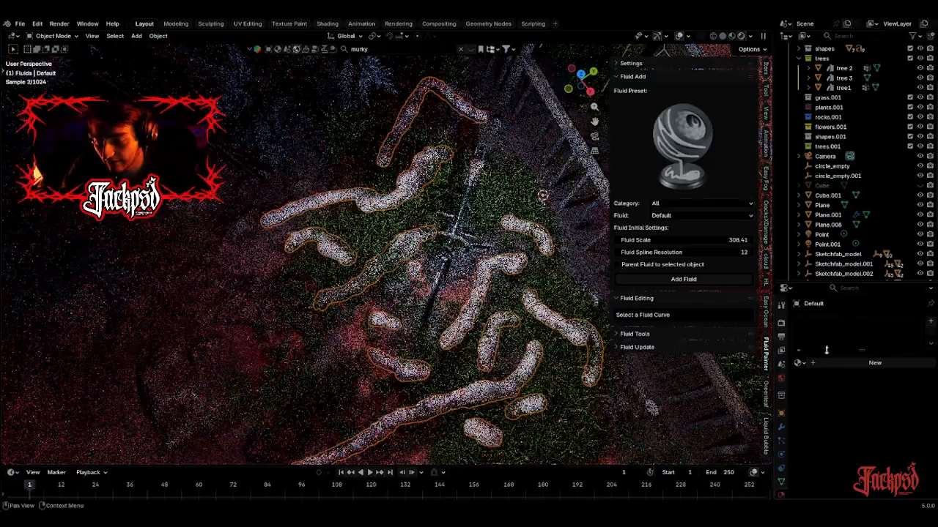
{"action": "left_click", "coordinate": [801, 365]}
{"action": "left_click", "coordinate": [803, 364]}
{"action": "left_click", "coordinate": [850, 363]}
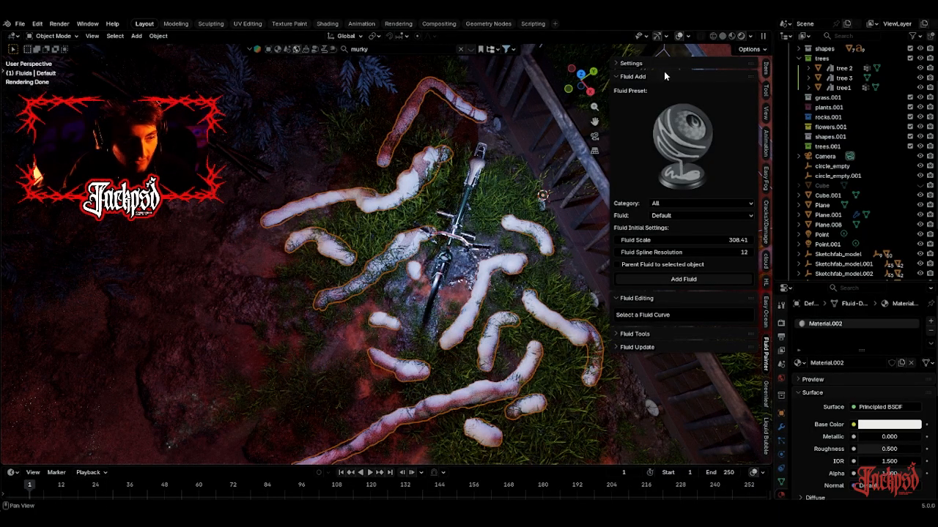
Split the 3D viewport in two and turn the new area into a Shader Editor.
{"action": "left_click_drag", "start_coordinate": [769, 33], "coordinate": [316, 52]}
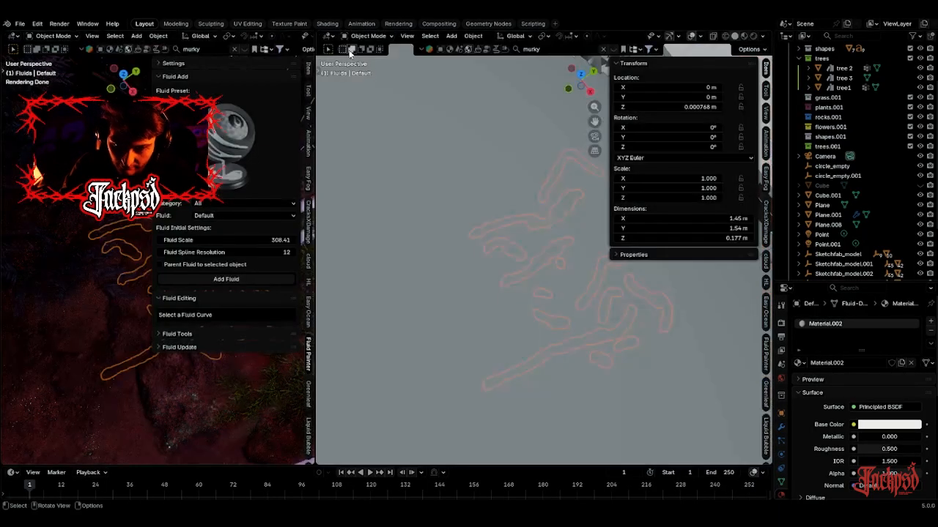
{"action": "left_click", "coordinate": [328, 36]}
{"action": "left_click", "coordinate": [350, 126]}
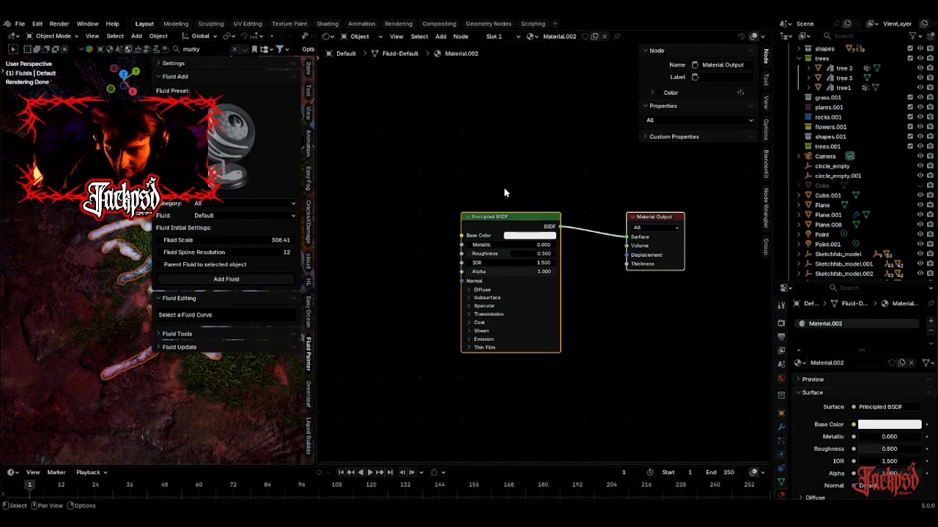
Add a Noise Texture node and connect its Color output to the Principled BSDF's Base Color.
{"action": "key", "text": "shift+a"}
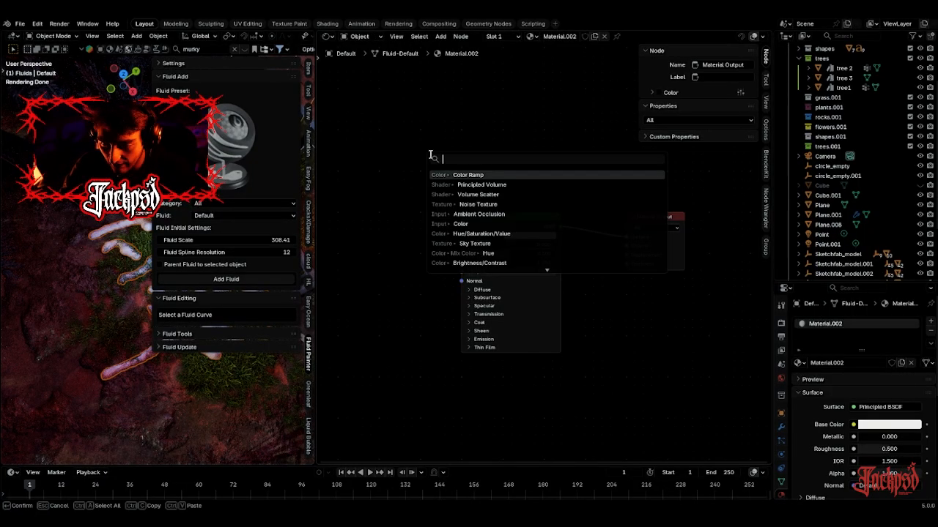
{"action": "type", "text": "noise"}
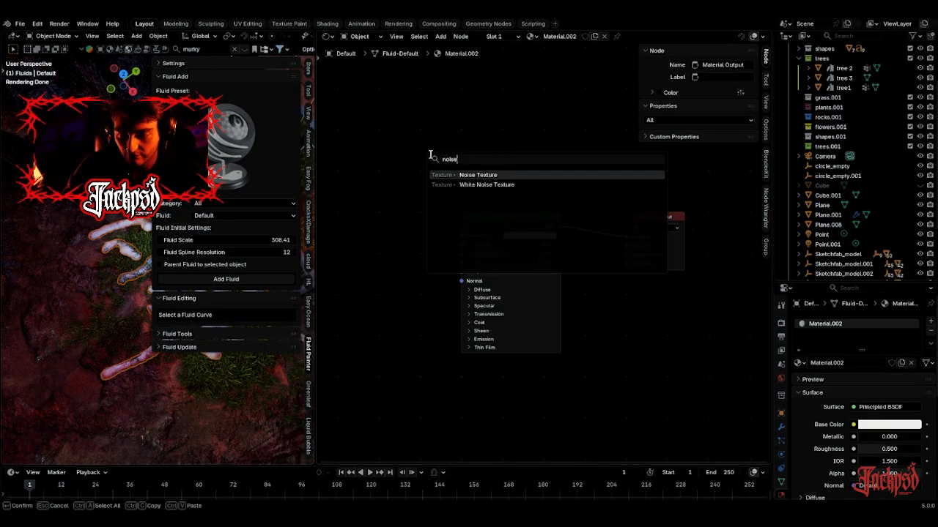
{"action": "key", "text": "Return"}
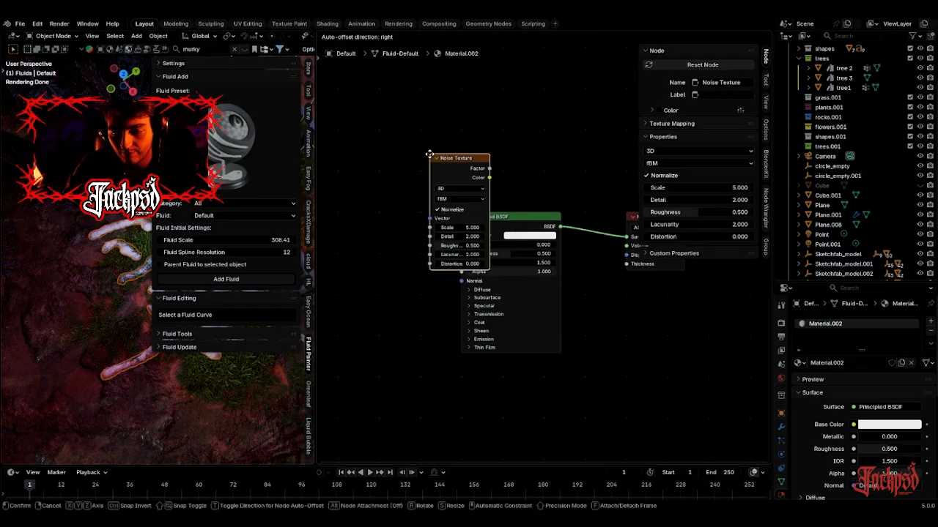
{"action": "left_click", "coordinate": [359, 230]}
{"action": "left_click_drag", "start_coordinate": [419, 249], "coordinate": [460, 235]}
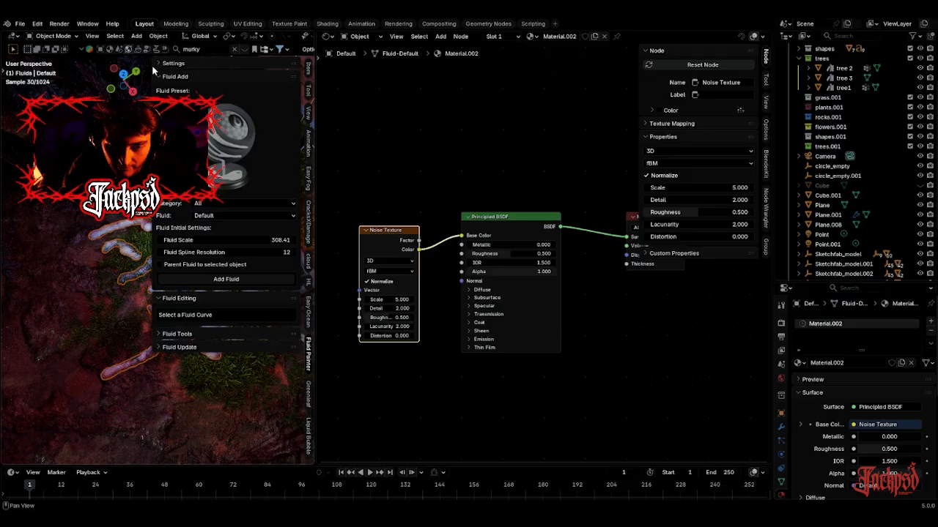
Insert a Color Ramp between the Noise Texture and Base Color, and move its black stop to 0.477.
{"action": "left_click_drag", "start_coordinate": [152, 65], "coordinate": [273, 68]}
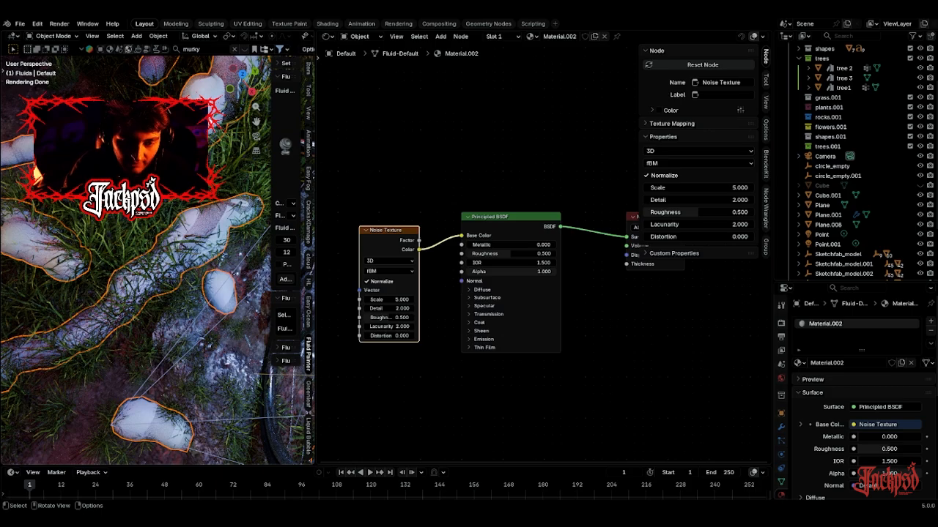
{"action": "scroll", "coordinate": [157, 268], "scroll_direction": "down", "scroll_amount": 2}
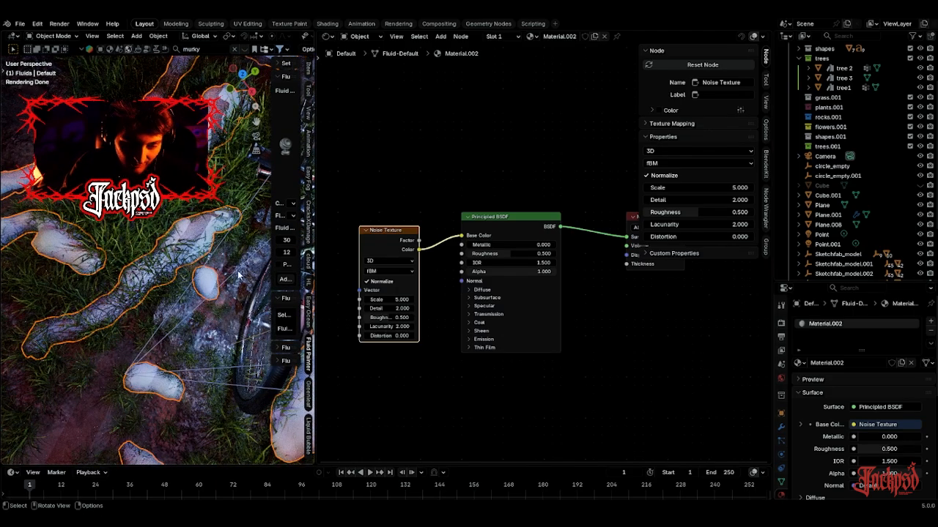
{"action": "key", "text": "shift+a"}
{"action": "type", "text": "color ramp"}
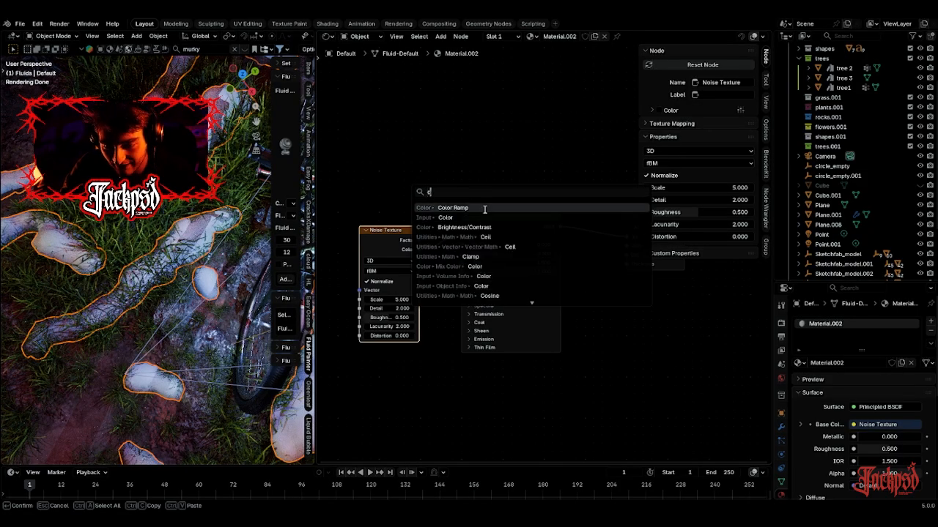
{"action": "key", "text": "Return"}
{"action": "left_click", "coordinate": [435, 222]}
{"action": "left_click_drag", "start_coordinate": [442, 271], "coordinate": [480, 267]}
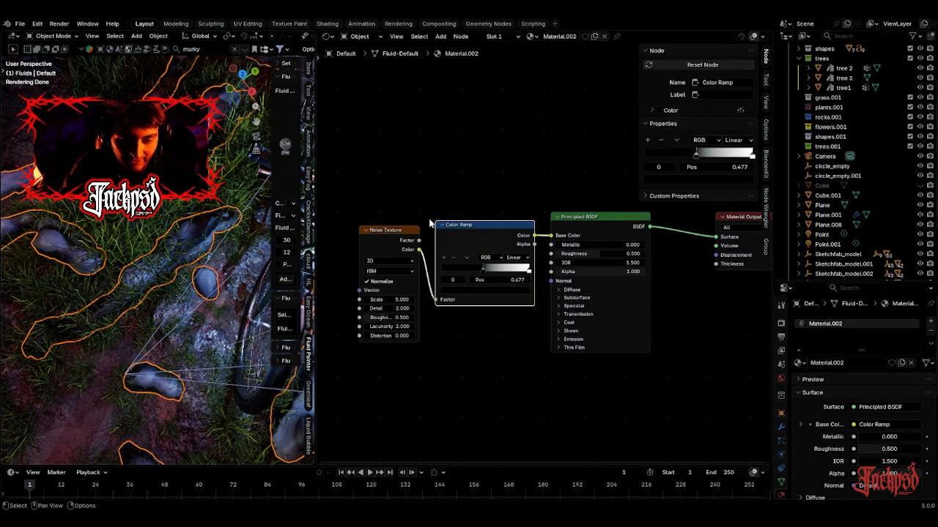
Connect the Color Ramp's Color output to Metallic and Roughness too, reposition the node and move its black stop to 0.468.
{"action": "left_click_drag", "start_coordinate": [561, 253], "coordinate": [555, 247]}
{"action": "scroll", "coordinate": [548, 252], "scroll_direction": "up", "scroll_amount": 2}
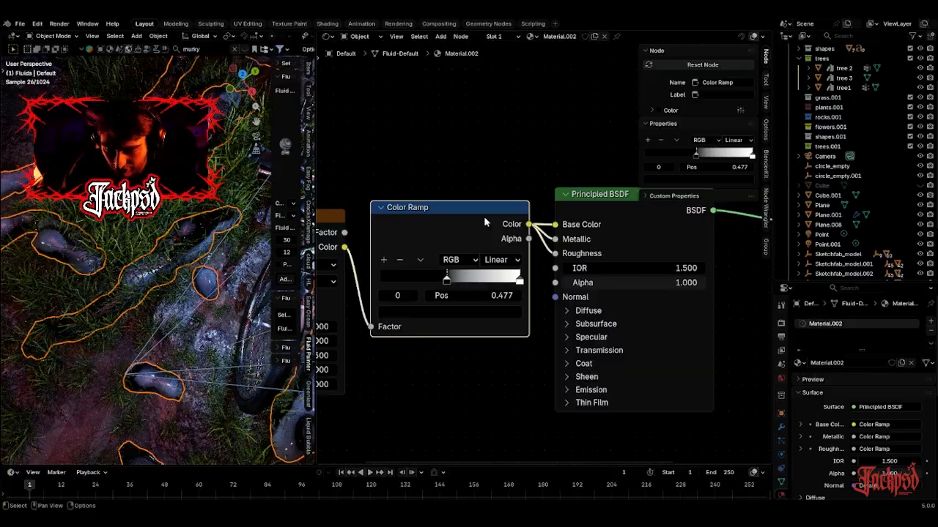
{"action": "left_click_drag", "start_coordinate": [484, 222], "coordinate": [408, 429]}
{"action": "middle_click_drag", "start_coordinate": [423, 386], "coordinate": [532, 259]}
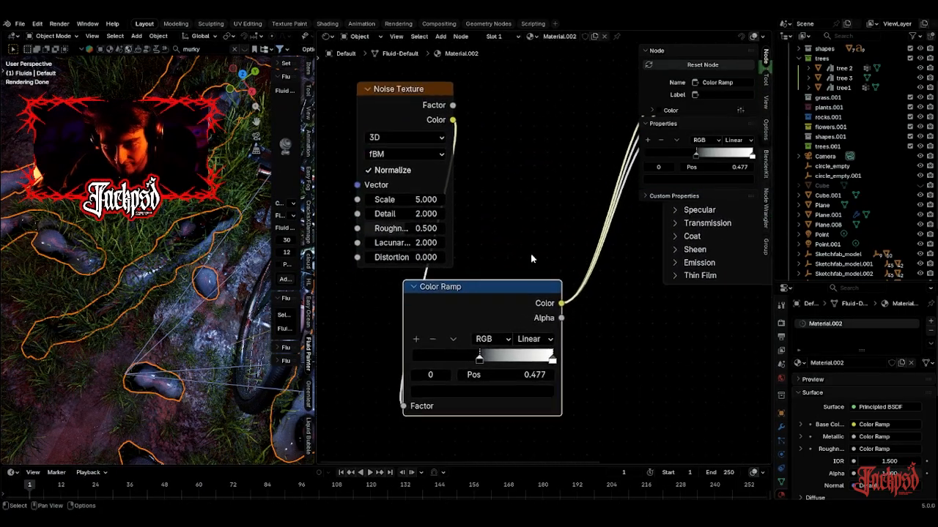
{"action": "left_click_drag", "start_coordinate": [484, 365], "coordinate": [481, 365]}
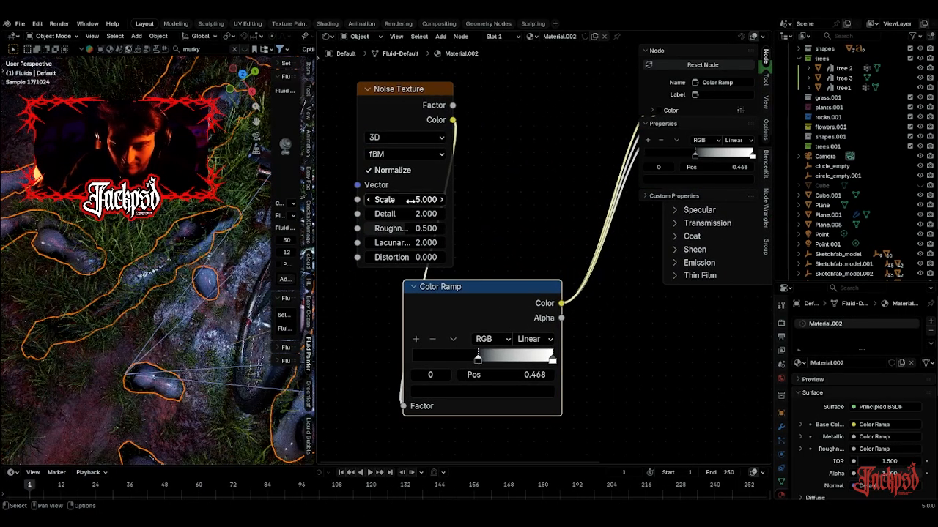
Set the Noise Texture's Scale to 25, Roughness to 1.000, Detail to 6.600 and Distortion to 2.800.
{"action": "left_click_drag", "start_coordinate": [410, 199], "coordinate": [514, 199]}
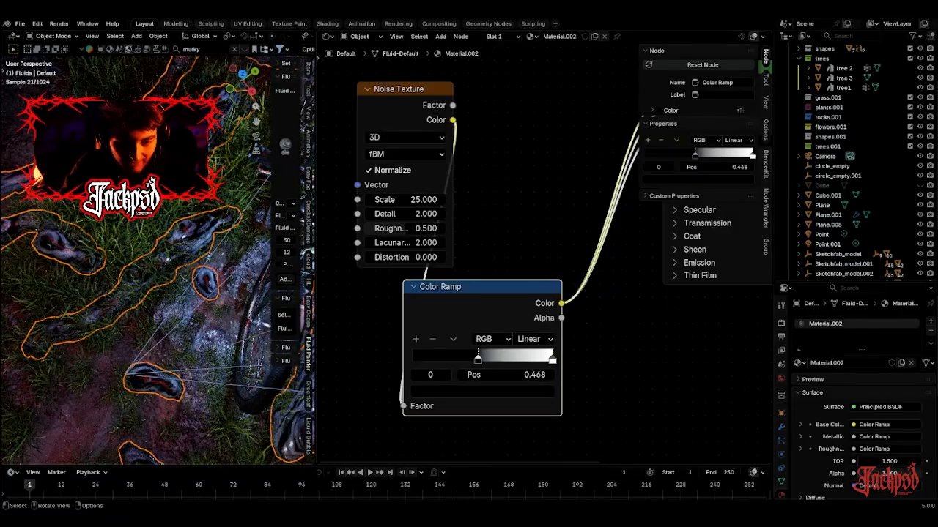
{"action": "scroll", "coordinate": [183, 231], "scroll_direction": "up", "scroll_amount": 2}
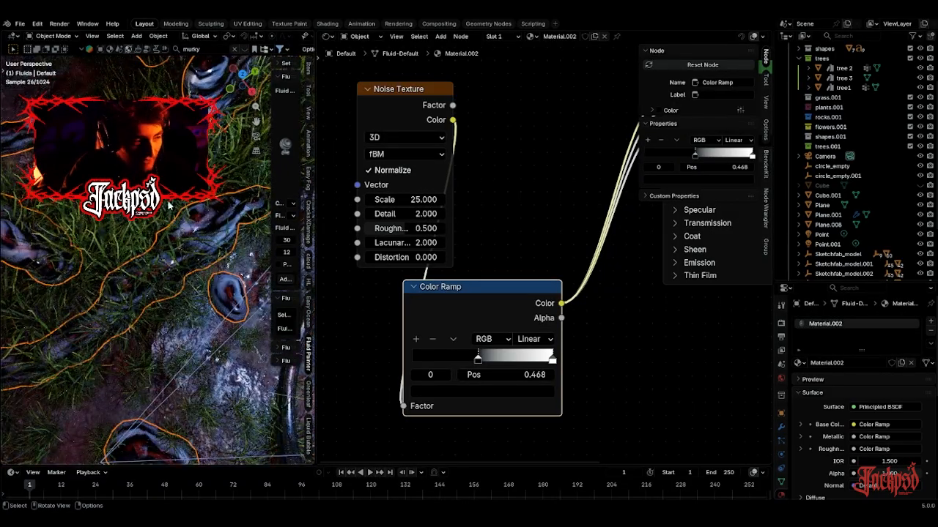
{"action": "left_click_drag", "start_coordinate": [392, 227], "coordinate": [377, 213]}
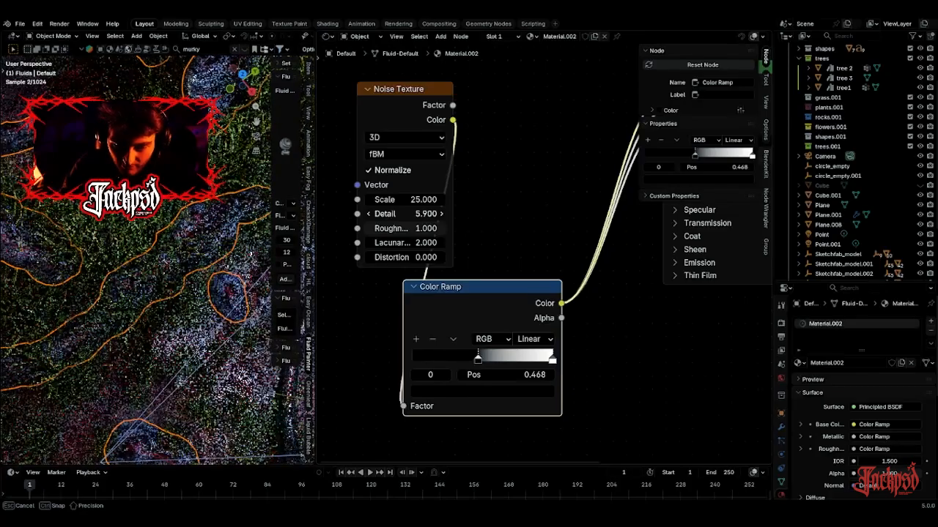
{"action": "left_click_drag", "start_coordinate": [410, 214], "coordinate": [450, 217]}
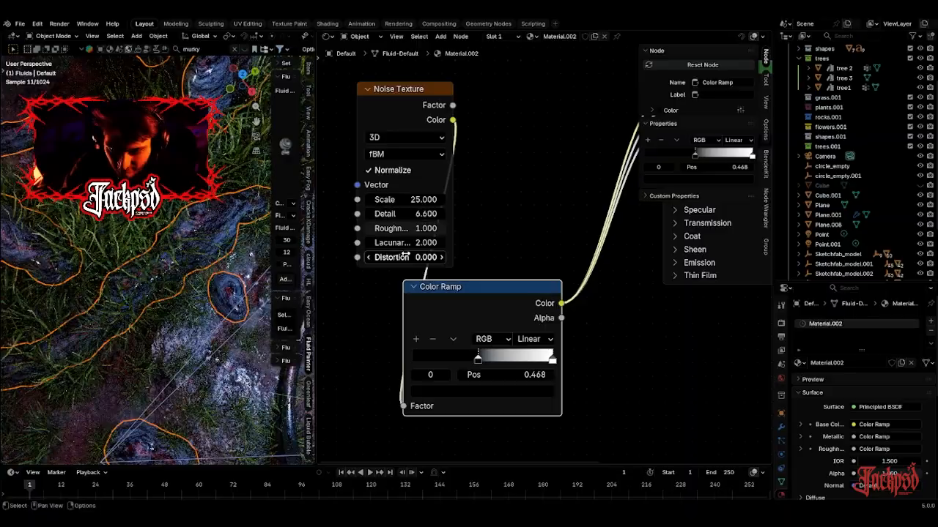
{"action": "left_click_drag", "start_coordinate": [399, 255], "coordinate": [451, 254]}
{"action": "scroll", "coordinate": [195, 247], "scroll_direction": "up", "scroll_amount": 2}
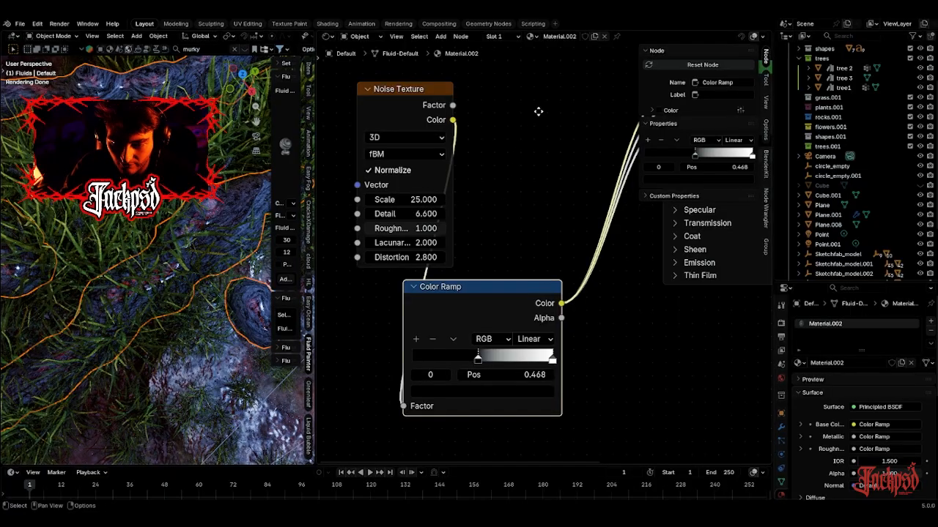
Disconnect the Color Ramp from the Principled BSDF's Base Color and make the Base Color black.
{"action": "middle_click_drag", "start_coordinate": [538, 111], "coordinate": [420, 249]}
{"action": "left_click_drag", "start_coordinate": [491, 201], "coordinate": [441, 238]}
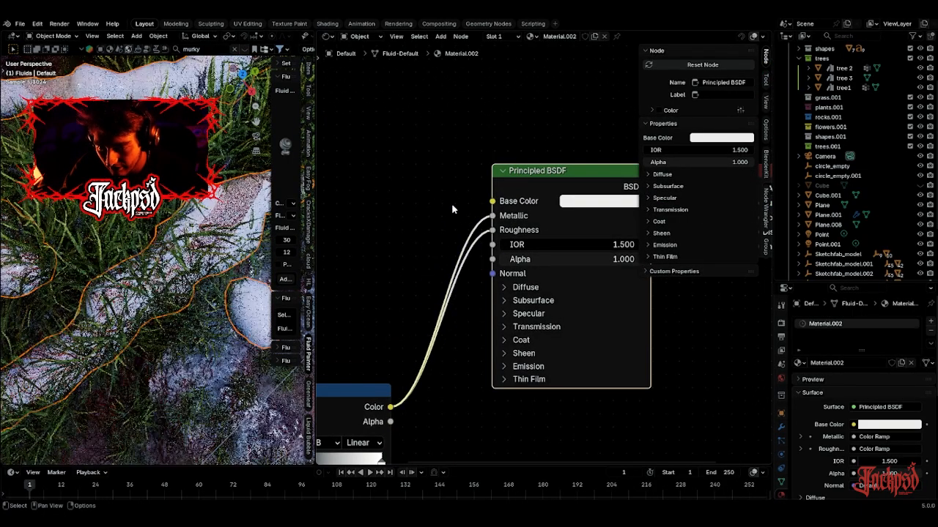
{"action": "middle_click_drag", "start_coordinate": [451, 203], "coordinate": [392, 172]}
{"action": "left_click", "coordinate": [537, 173]}
{"action": "left_click_drag", "start_coordinate": [622, 220], "coordinate": [621, 287]}
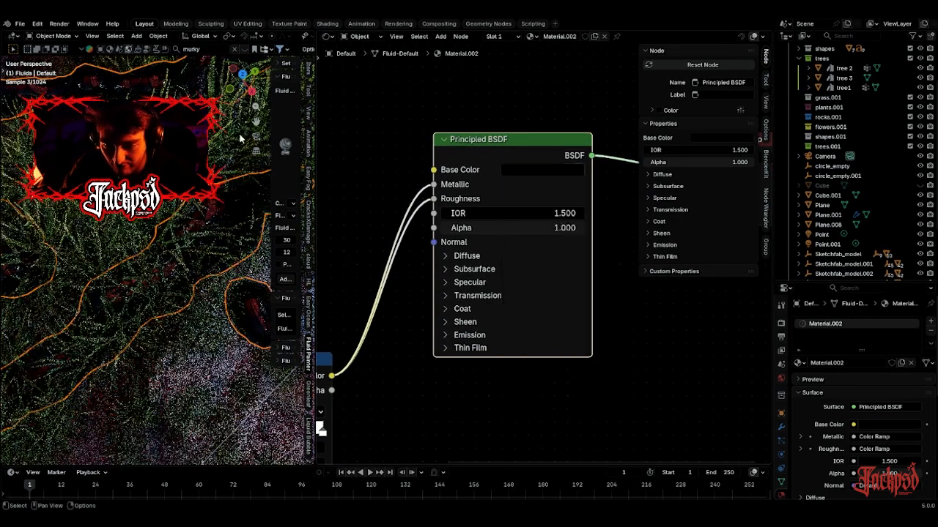
While looking through the camera, move the Color Ramp's black stop to 0.255 and its white stop to 0.759.
{"action": "left_click", "coordinate": [256, 139]}
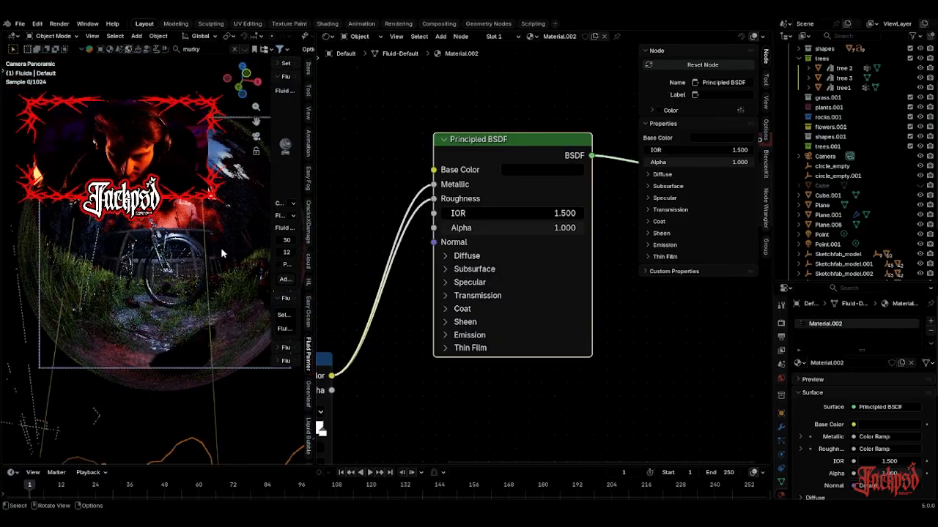
{"action": "middle_click_drag", "start_coordinate": [379, 206], "coordinate": [484, 86]}
{"action": "middle_click_drag", "start_coordinate": [389, 178], "coordinate": [505, 68]}
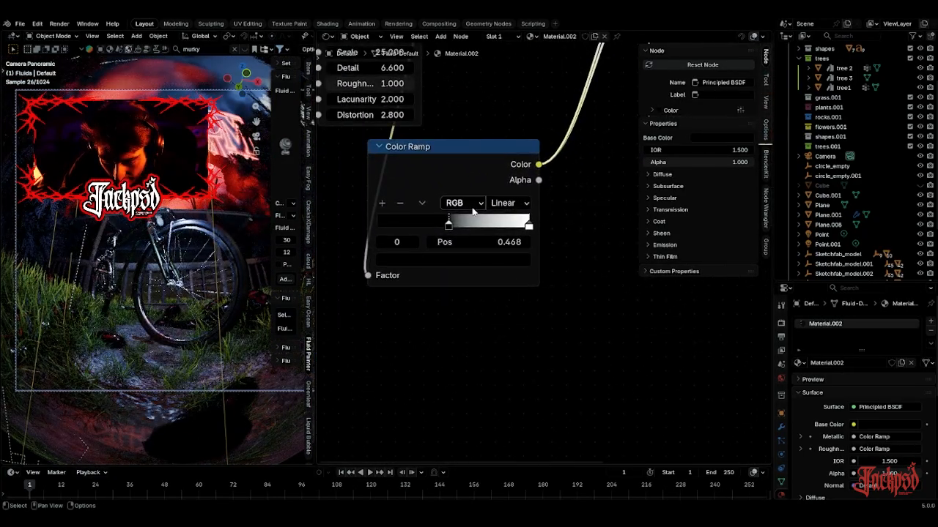
{"action": "left_click_drag", "start_coordinate": [448, 225], "coordinate": [414, 224]}
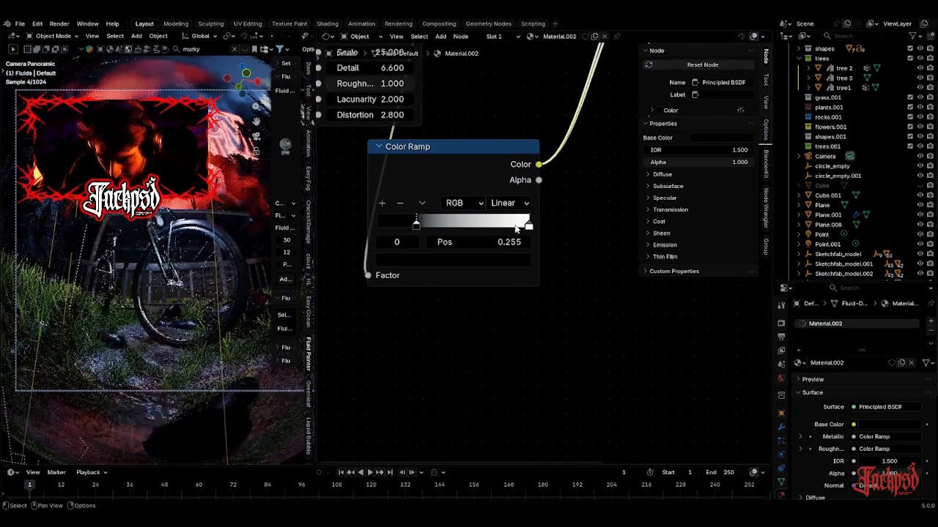
{"action": "left_click", "coordinate": [527, 225]}
{"action": "left_click_drag", "start_coordinate": [528, 226], "coordinate": [490, 225]}
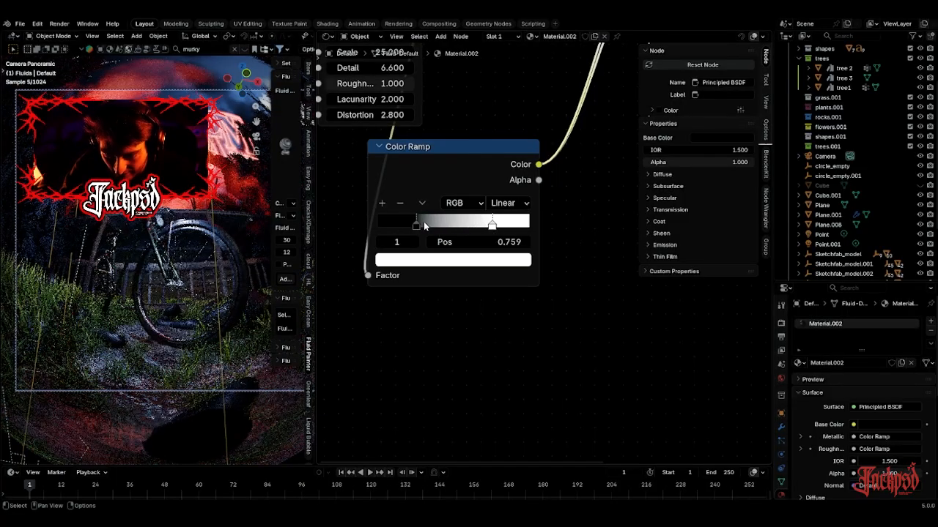
Move the Color Ramp's black stop closer to the middle and its white stop to 0.723, checking the fluid shapes' gloss up close.
{"action": "left_click_drag", "start_coordinate": [423, 222], "coordinate": [424, 224]}
{"action": "left_click_drag", "start_coordinate": [492, 224], "coordinate": [434, 225]}
{"action": "left_click", "coordinate": [425, 225]}
{"action": "scroll", "coordinate": [259, 141], "scroll_direction": "up", "scroll_amount": 4}
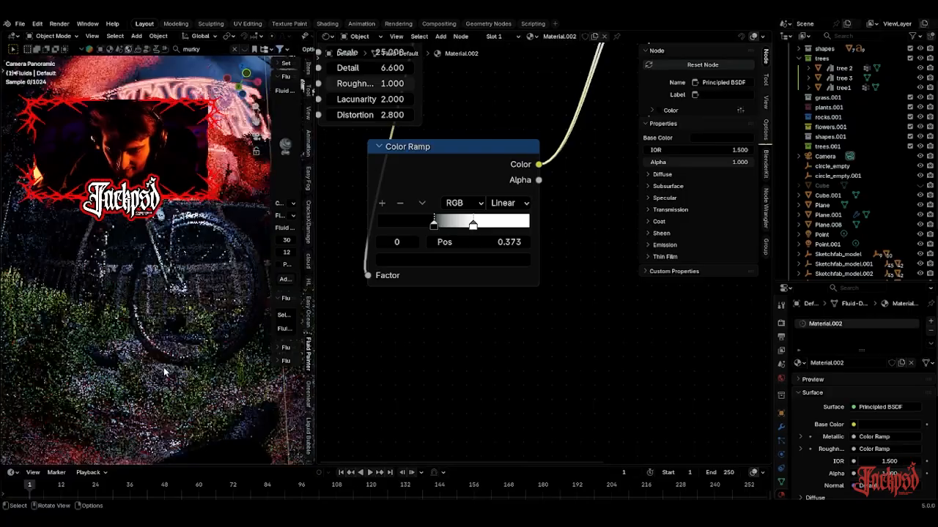
{"action": "middle_click_drag", "start_coordinate": [62, 457], "coordinate": [145, 338], "text": "shift"}
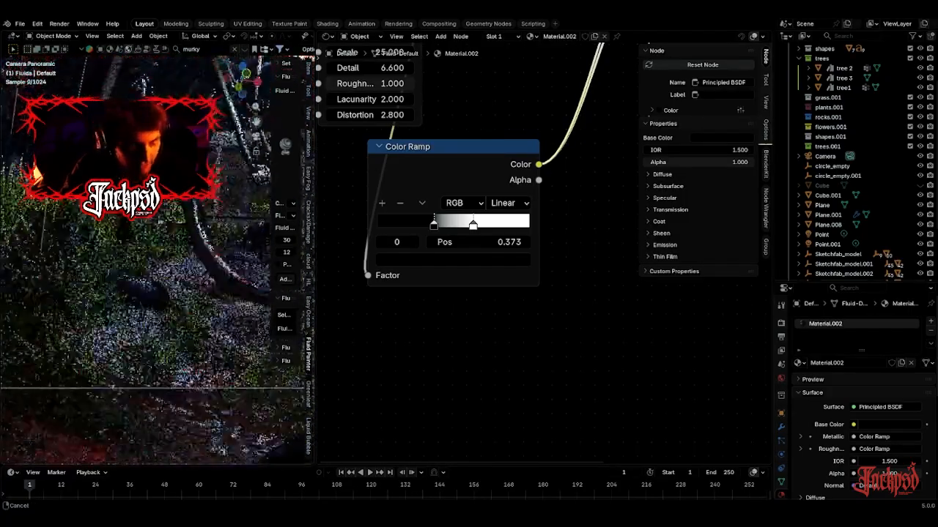
{"action": "scroll", "coordinate": [144, 337], "scroll_direction": "up", "scroll_amount": 3}
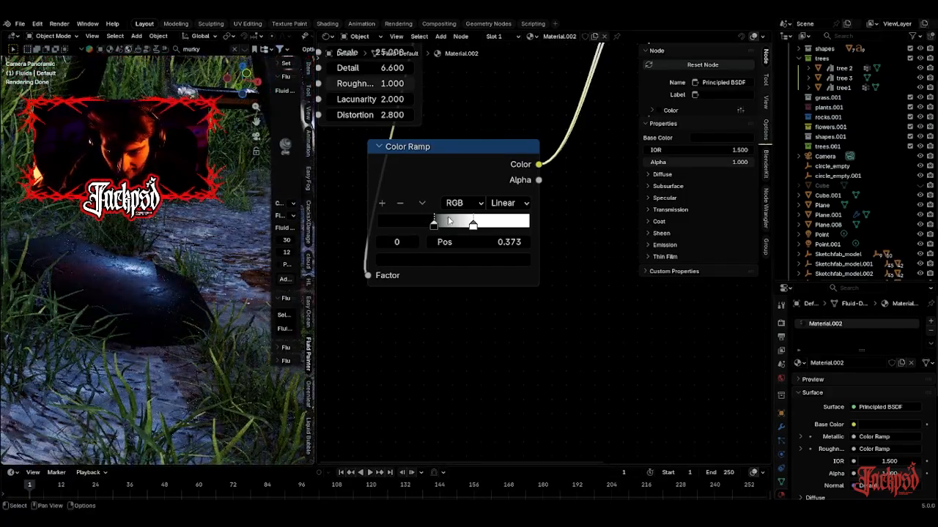
{"action": "left_click_drag", "start_coordinate": [449, 221], "coordinate": [487, 225]}
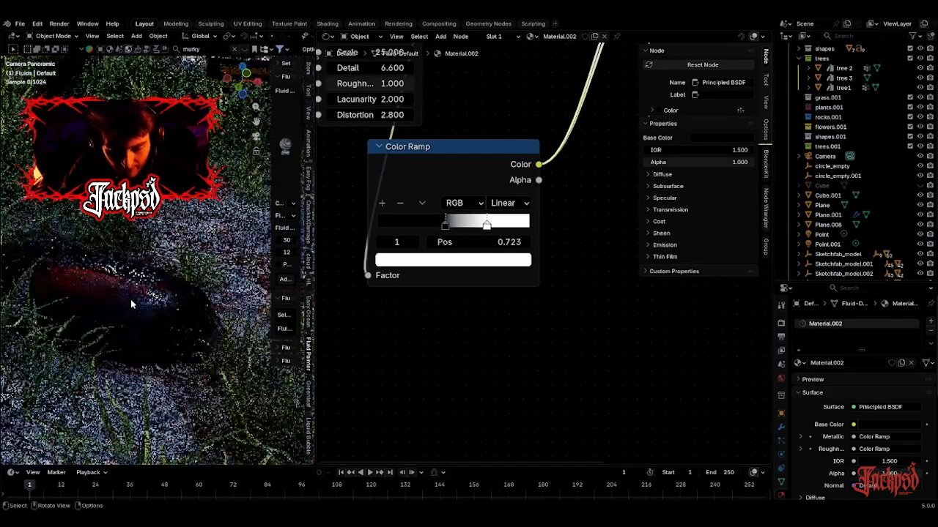
{"action": "middle_click_drag", "start_coordinate": [110, 183], "coordinate": [145, 224]}
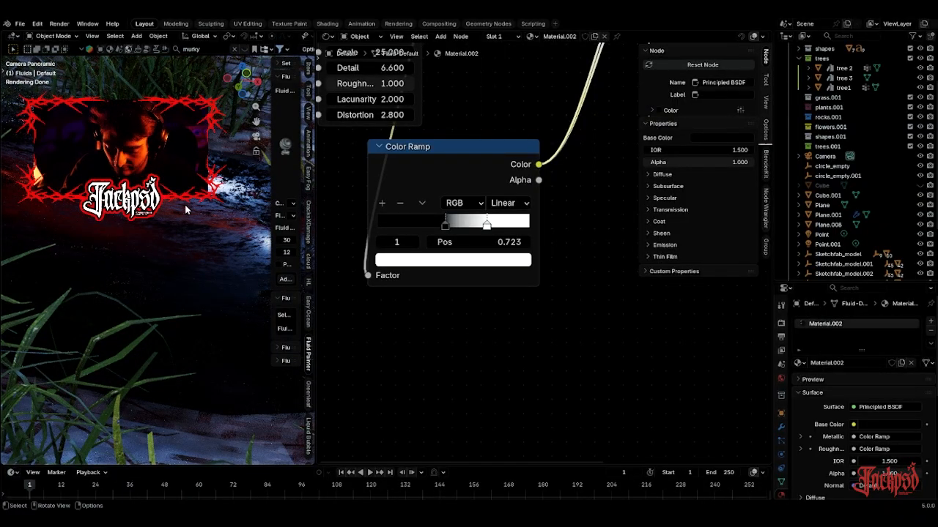
{"action": "middle_click_drag", "start_coordinate": [186, 210], "coordinate": [201, 226]}
Expand the 3D viewport over the node editor and frame the scene through the camera.
{"action": "left_click_drag", "start_coordinate": [310, 34], "coordinate": [379, 73]}
{"action": "key", "text": "KP_0"}
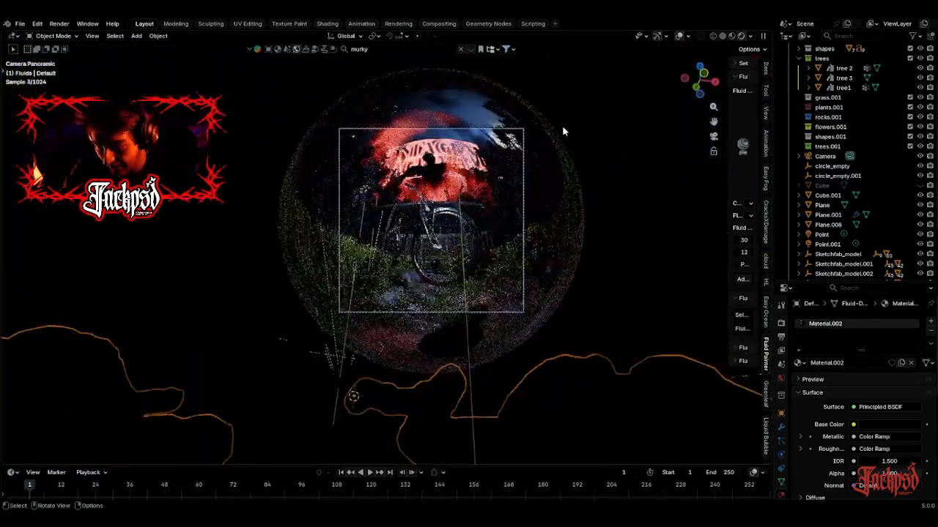
{"action": "left_click_drag", "start_coordinate": [714, 122], "coordinate": [596, 225]}
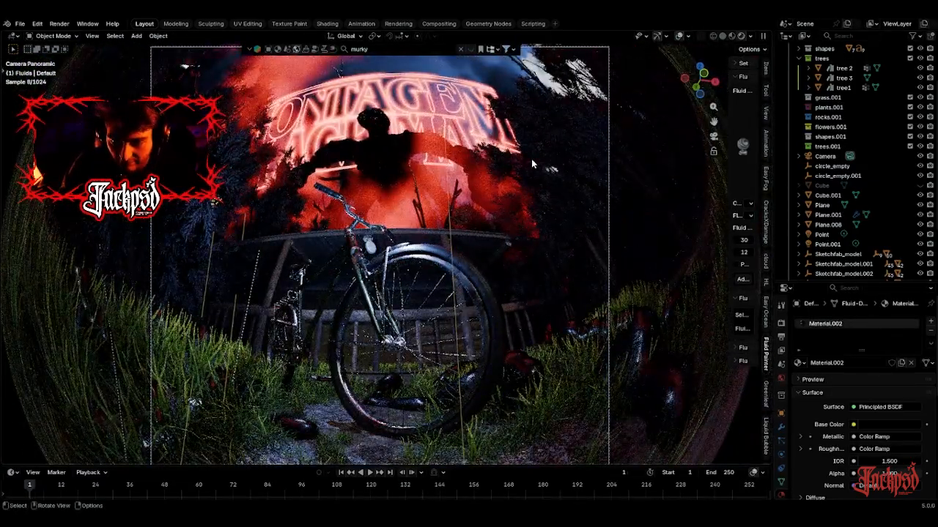
{"action": "scroll", "coordinate": [531, 159], "scroll_direction": "down", "scroll_amount": 1}
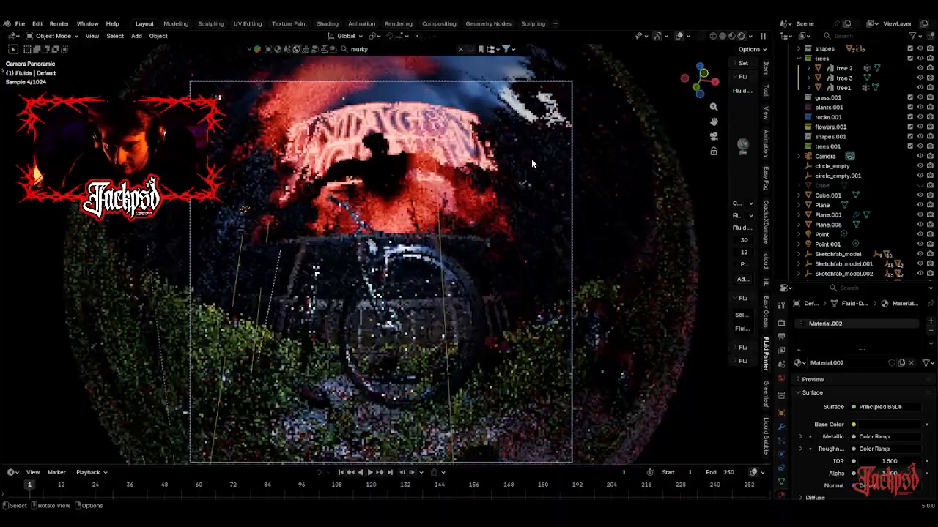
Move the MONTAGEM LAGRIMA logo plane about 0.11 m in the negative global X direction.
{"action": "left_click", "coordinate": [503, 169]}
{"action": "key", "text": "g"}
{"action": "key", "text": "y"}
{"action": "left_click", "coordinate": [513, 176]}
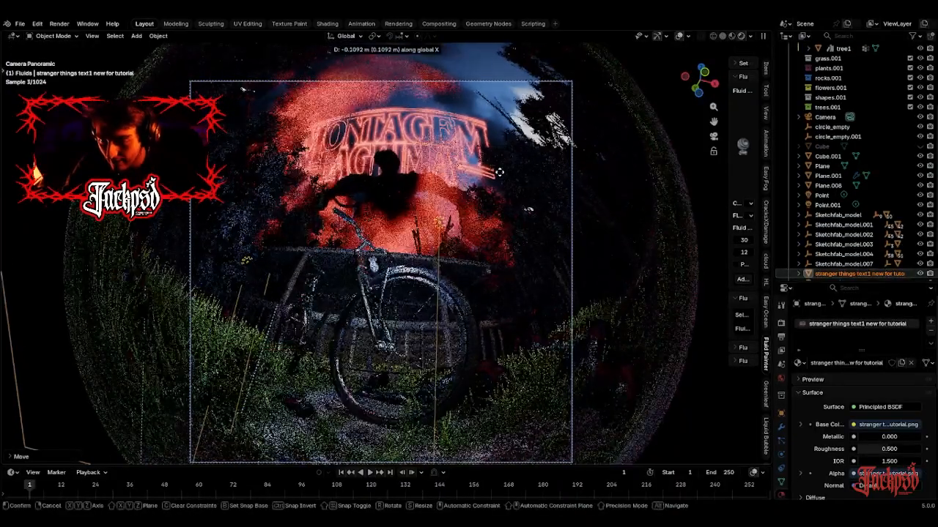
Switch the viewport to solid shading and orbit out of the camera view.
{"action": "left_click", "coordinate": [725, 37]}
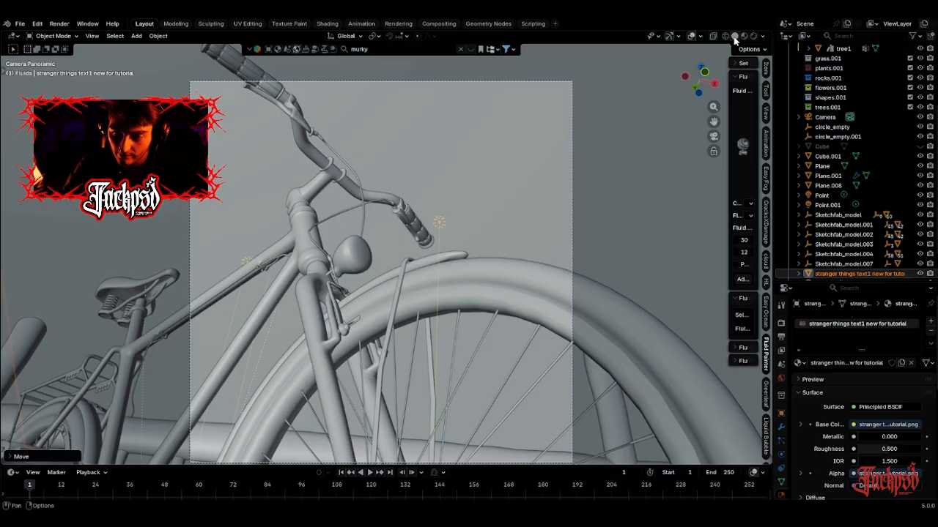
{"action": "scroll", "coordinate": [463, 217], "scroll_direction": "down", "scroll_amount": 3}
{"action": "scroll", "coordinate": [470, 213], "scroll_direction": "up", "scroll_amount": 3}
{"action": "middle_click_drag", "start_coordinate": [471, 216], "coordinate": [366, 219]}
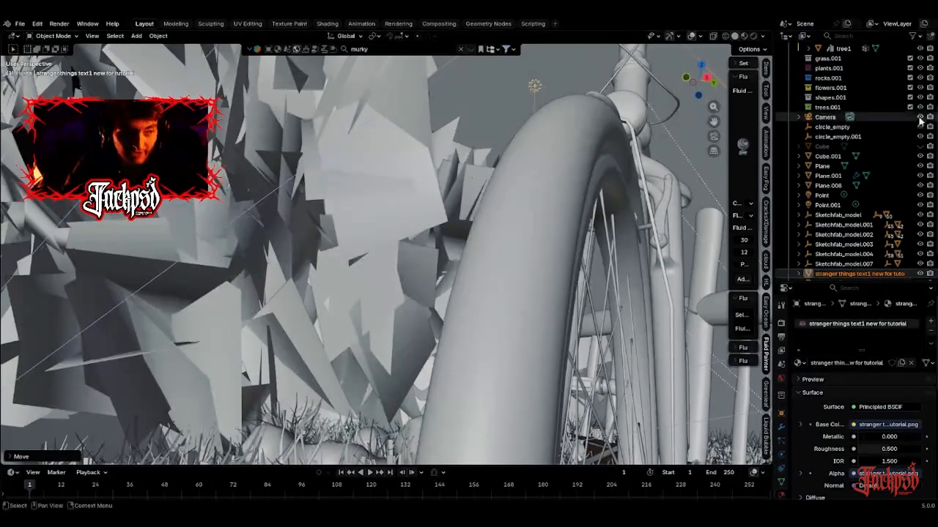
Render the image from the camera, look over the whole result and leave the render view.
{"action": "left_click", "coordinate": [57, 24]}
{"action": "left_click", "coordinate": [105, 39]}
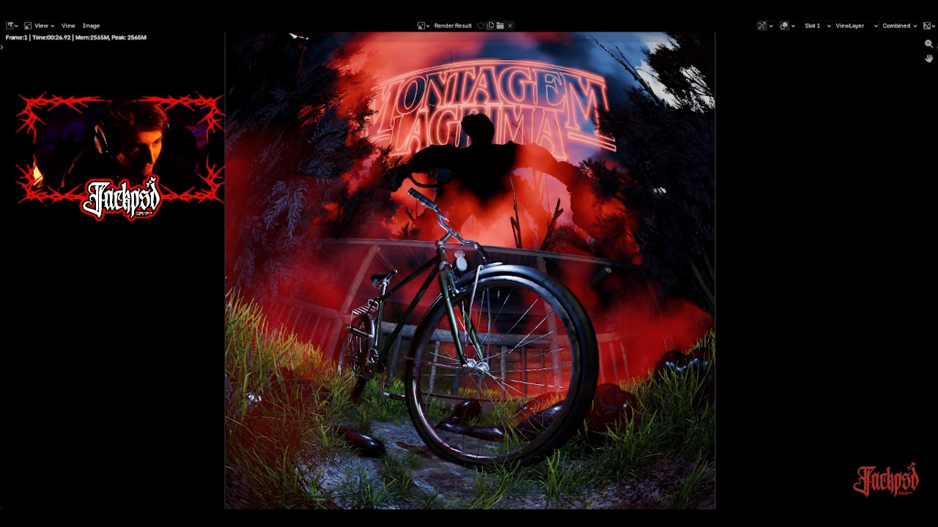
{"action": "scroll", "coordinate": [470, 270], "scroll_direction": "down", "scroll_amount": 2}
{"action": "scroll", "coordinate": [469, 270], "scroll_direction": "up", "scroll_amount": 1}
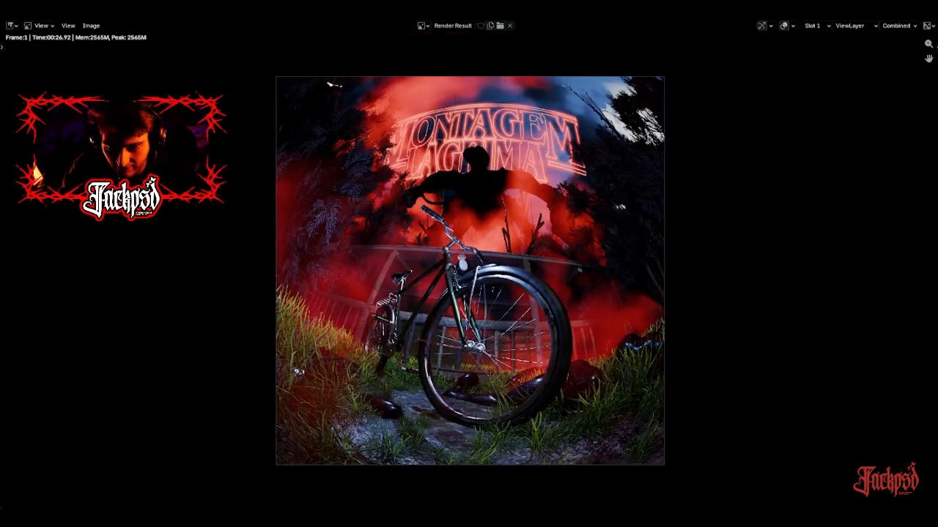
{"action": "scroll", "coordinate": [469, 270], "scroll_direction": "down", "scroll_amount": 1}
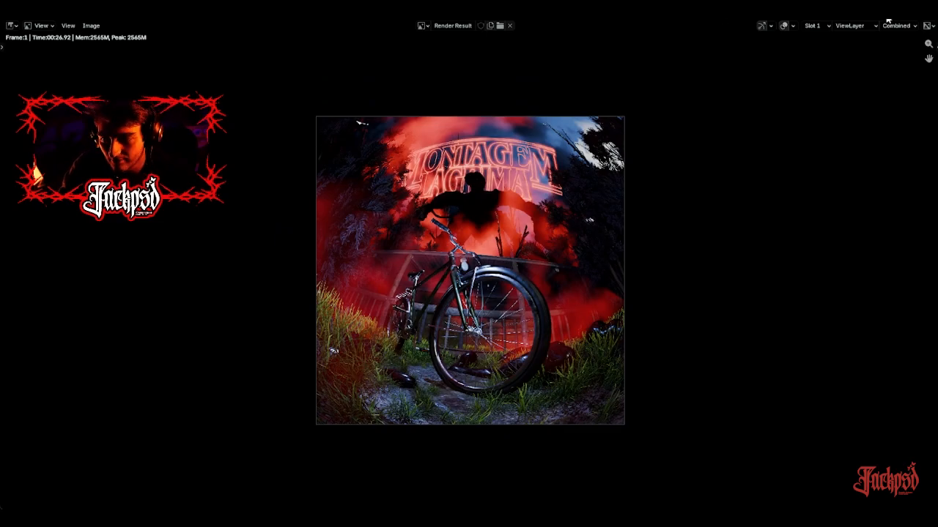
{"action": "key", "text": "Escape"}
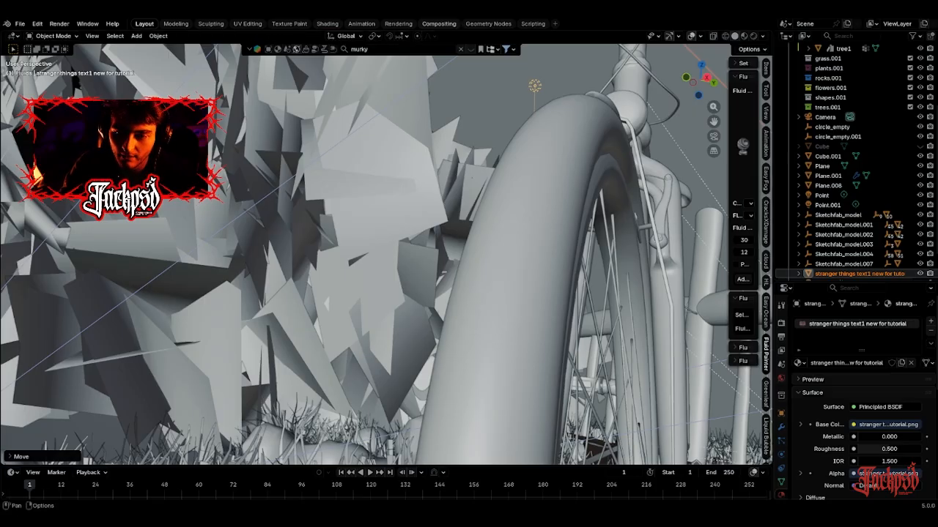
Create a compositor node tree and insert a Glare node between the Render Layers node and the outputs.
{"action": "left_click", "coordinate": [438, 23]}
{"action": "left_click", "coordinate": [386, 36]}
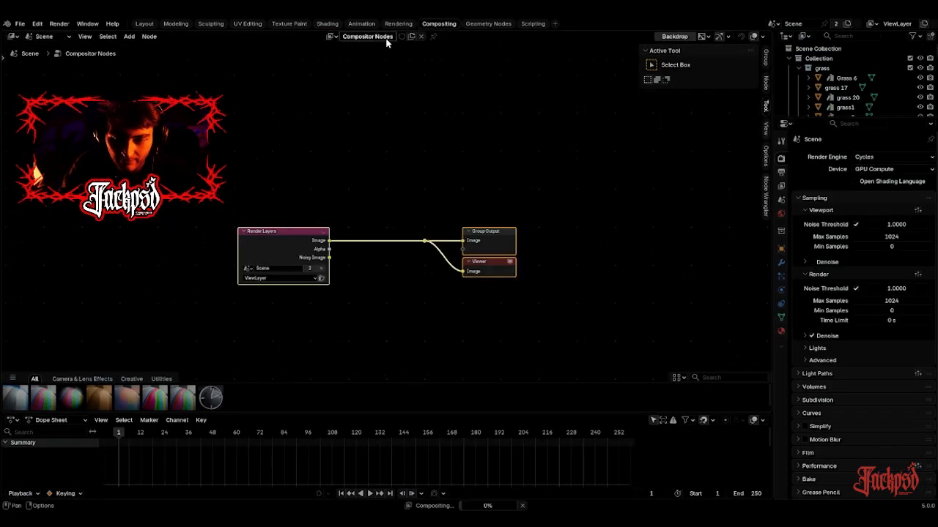
{"action": "scroll", "coordinate": [396, 242], "scroll_direction": "down", "scroll_amount": 3}
{"action": "key", "text": "shift+a"}
{"action": "left_click", "coordinate": [419, 195]}
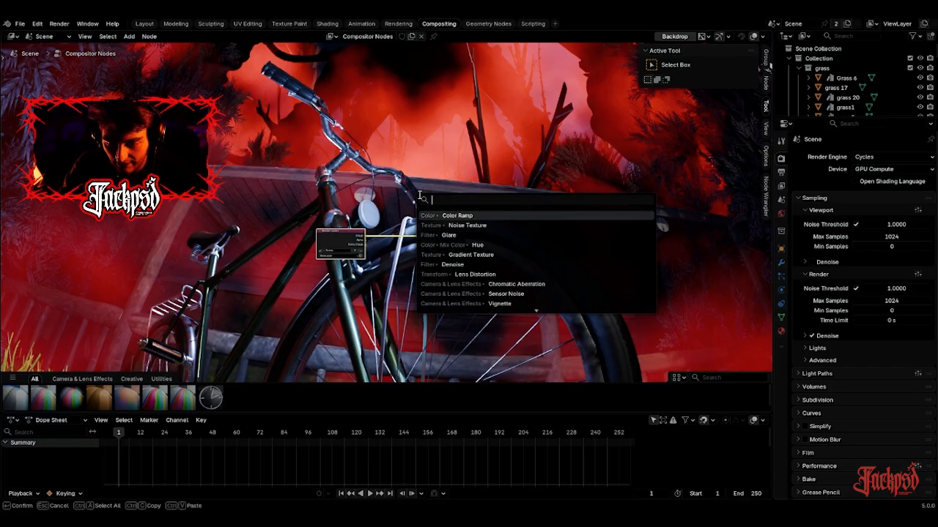
{"action": "type", "text": "glare"}
{"action": "key", "text": "Return"}
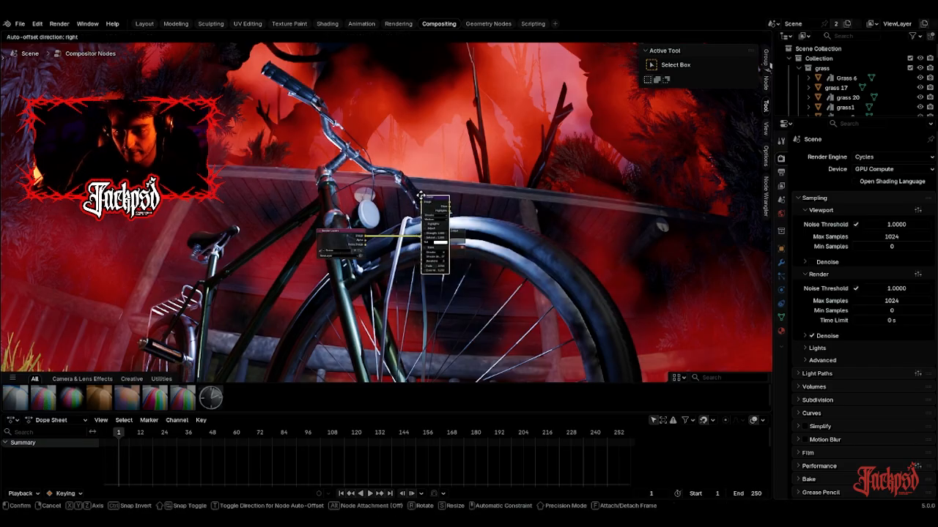
{"action": "left_click", "coordinate": [375, 199]}
{"action": "key", "text": "shift+a"}
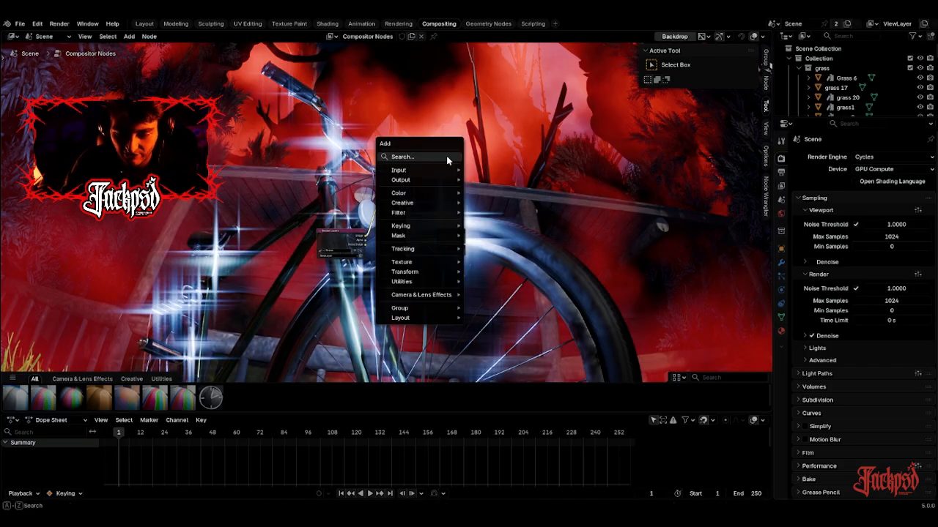
{"action": "key", "text": "Escape"}
{"action": "scroll", "coordinate": [416, 208], "scroll_direction": "up", "scroll_amount": 3}
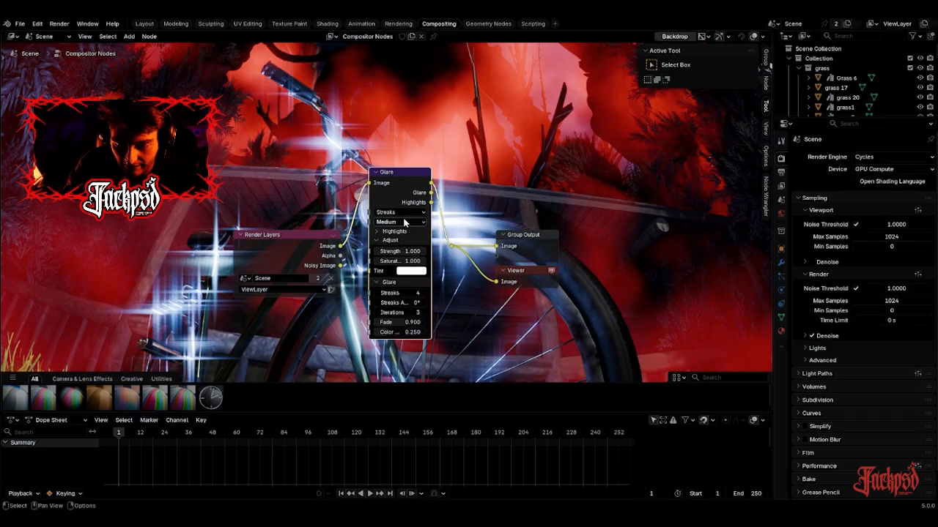
Set the Glare node's type to Fog Glow.
{"action": "left_click", "coordinate": [408, 212]}
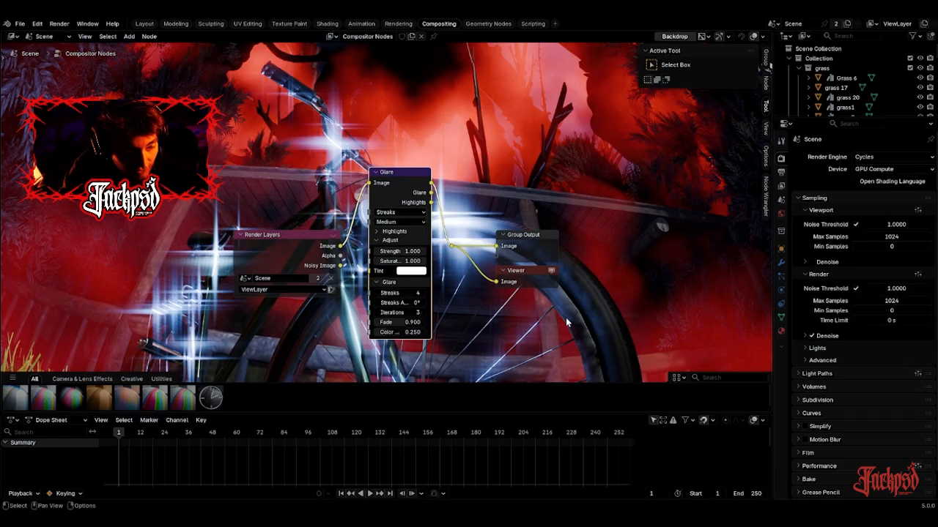
{"action": "left_click", "coordinate": [403, 211]}
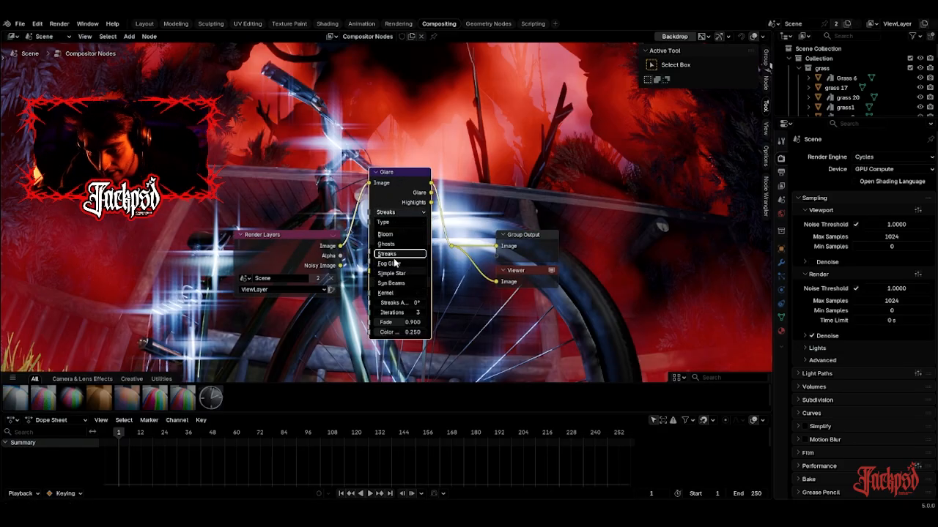
{"action": "left_click", "coordinate": [399, 221]}
{"action": "scroll", "coordinate": [385, 232], "scroll_direction": "down", "scroll_amount": 1}
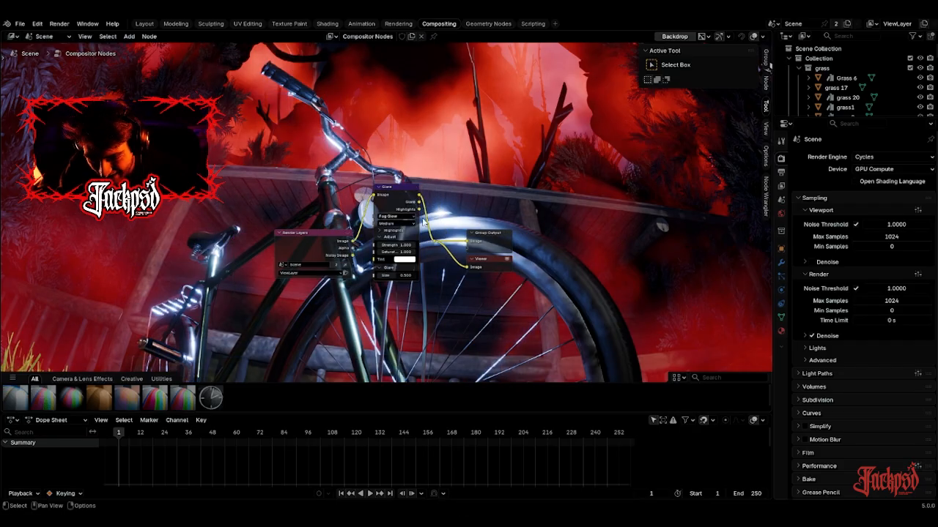
Temporarily bypass the Glare node to compare the image without the glow, and reconnect its Image output.
{"action": "left_click_drag", "start_coordinate": [420, 238], "coordinate": [350, 242]}
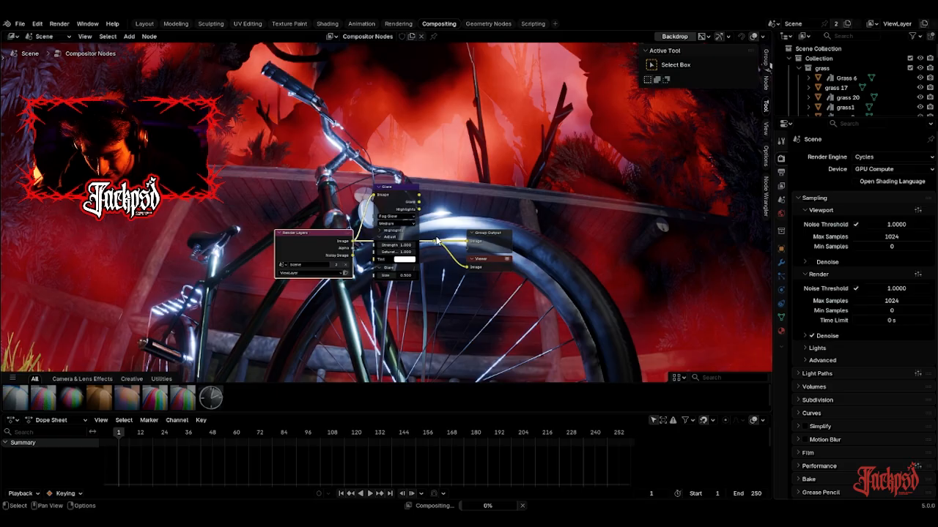
{"action": "left_click_drag", "start_coordinate": [417, 199], "coordinate": [469, 241]}
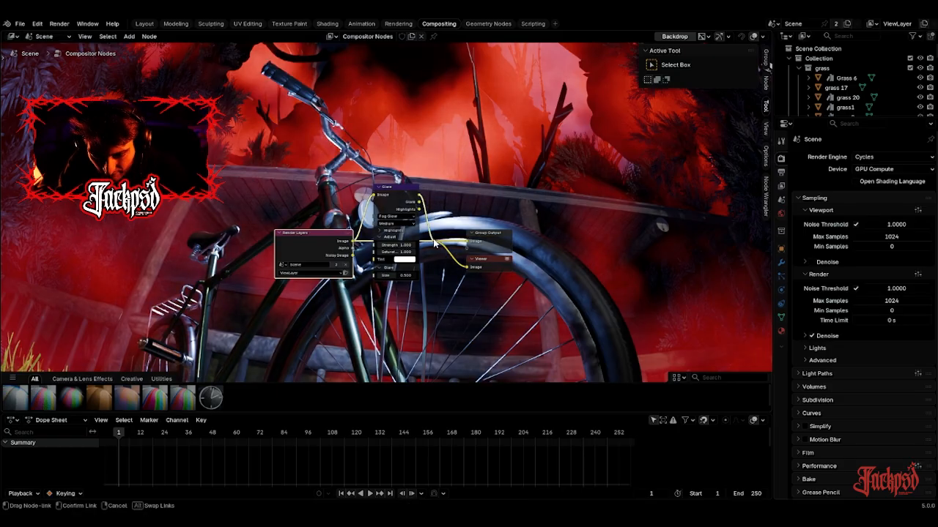
{"action": "scroll", "coordinate": [437, 278], "scroll_direction": "up", "scroll_amount": 2}
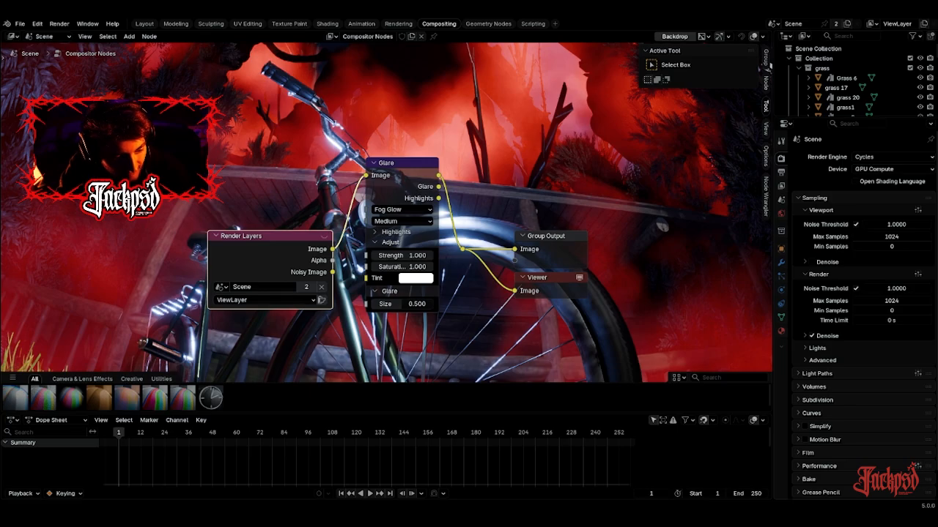
Bring the Blender Render window to the front and maximize it to view the composited render.
{"action": "mouse_move", "coordinate": [665, 516]}
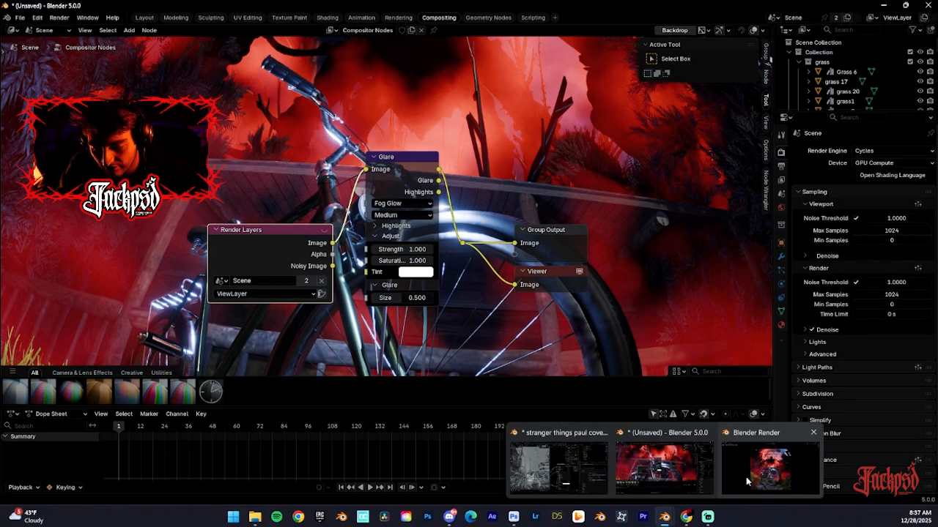
{"action": "left_click", "coordinate": [746, 480]}
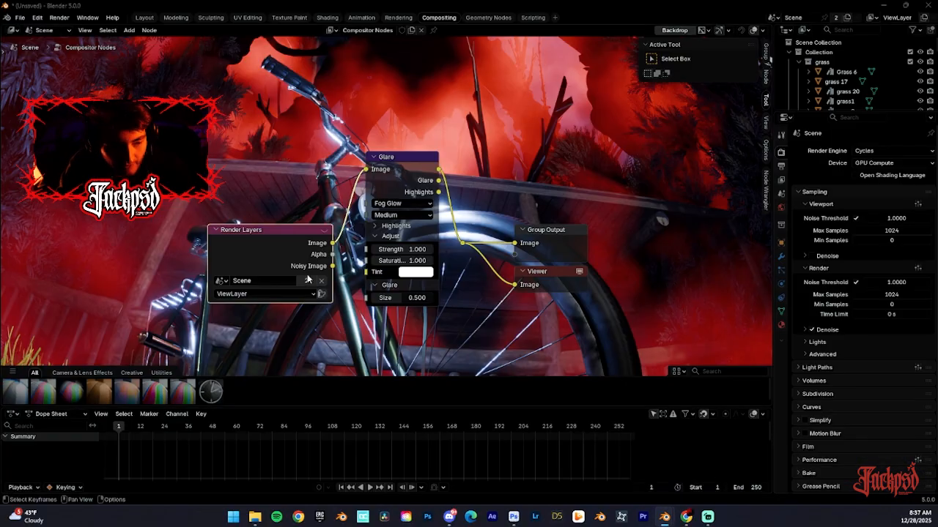
{"action": "left_click_drag", "start_coordinate": [559, 34], "coordinate": [666, 45]}
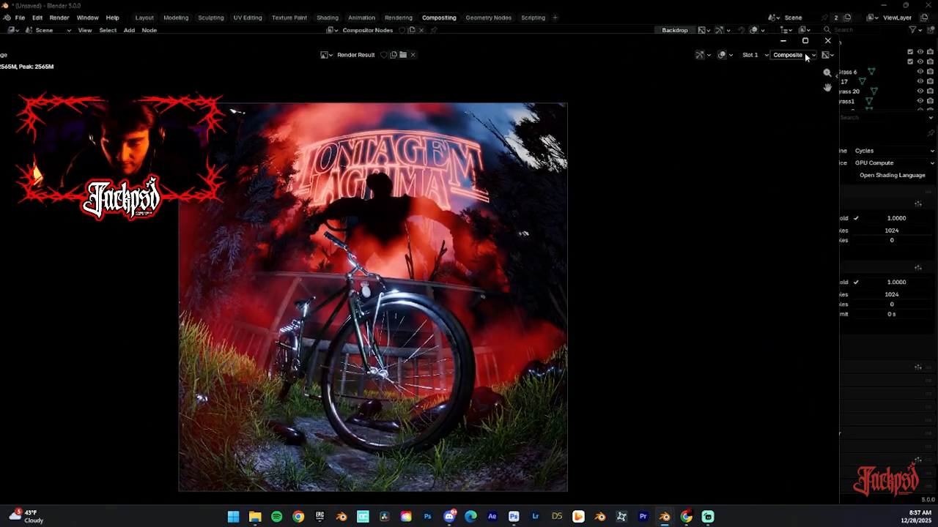
{"action": "double_click", "coordinate": [761, 39]}
{"action": "left_click", "coordinate": [91, 18]}
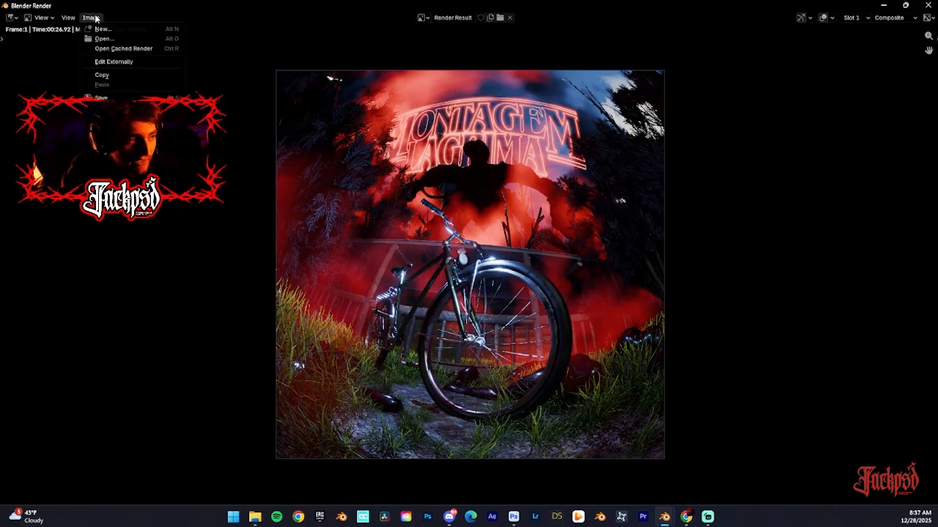
{"action": "double_click", "coordinate": [327, 9]}
{"action": "left_click", "coordinate": [506, 131]}
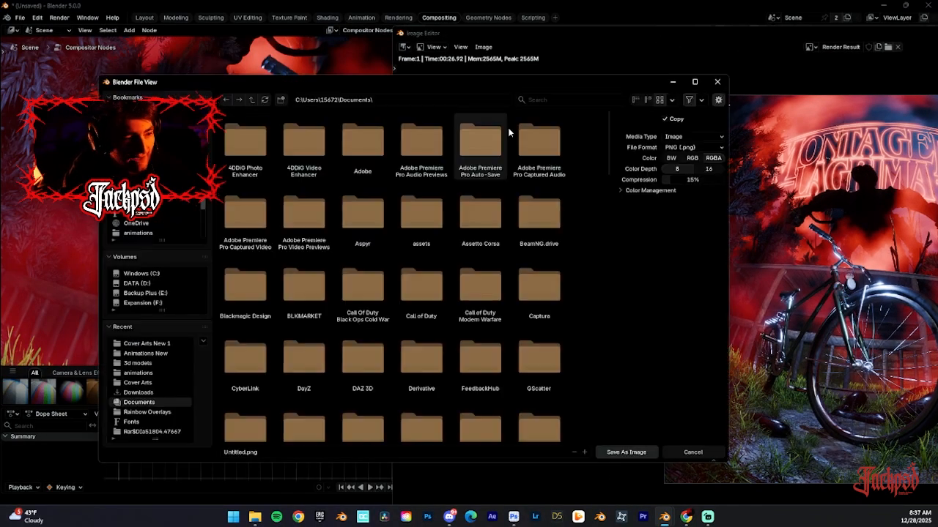
{"action": "left_click", "coordinate": [717, 81]}
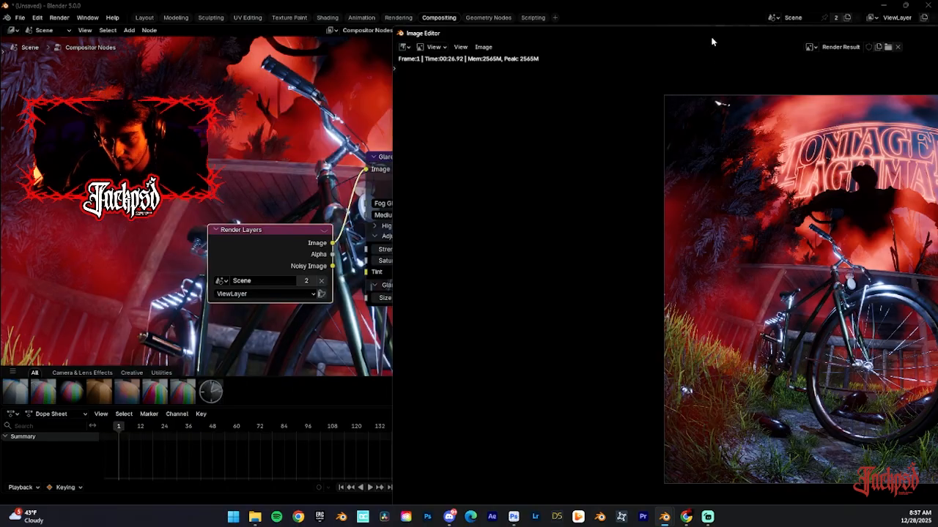
Reposition and maximize the Image Editor window to inspect the composited render with its glow.
{"action": "left_click_drag", "start_coordinate": [694, 30], "coordinate": [279, 94]}
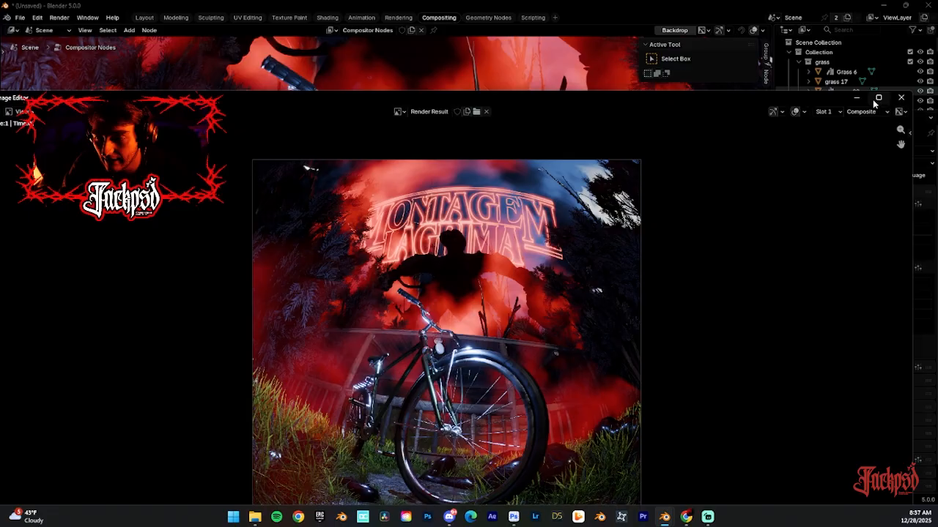
{"action": "left_click", "coordinate": [878, 98]}
{"action": "scroll", "coordinate": [553, 211], "scroll_direction": "up", "scroll_amount": 2}
{"action": "scroll", "coordinate": [553, 212], "scroll_direction": "down", "scroll_amount": 1}
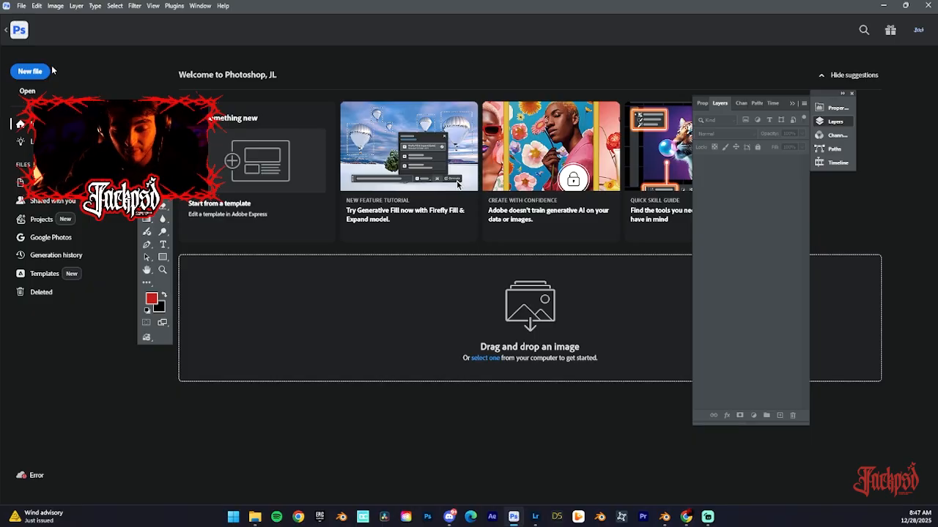
Create a 3000 x 3000 px document at 300 ppi and place the "stranger things paul render 1" image across the whole canvas.
{"action": "left_click", "coordinate": [44, 71]}
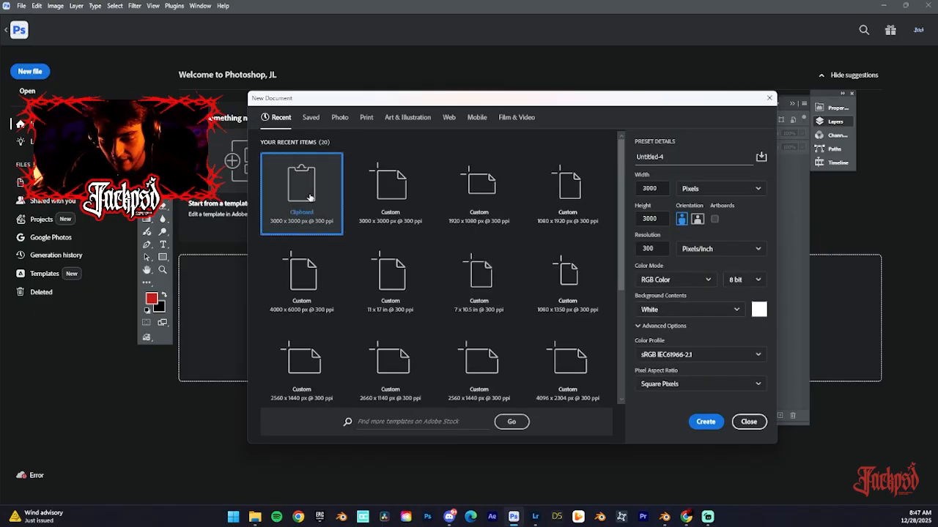
{"action": "double_click", "coordinate": [309, 196]}
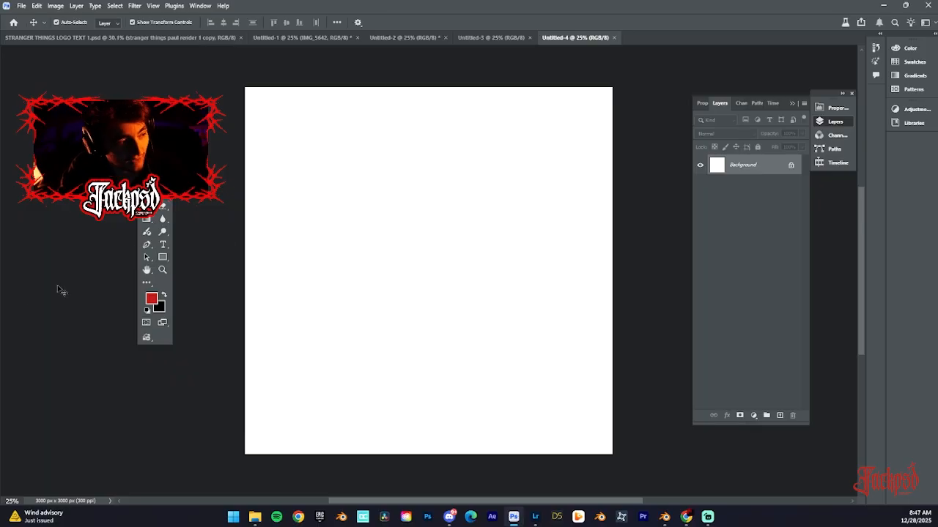
{"action": "key", "text": "super+d"}
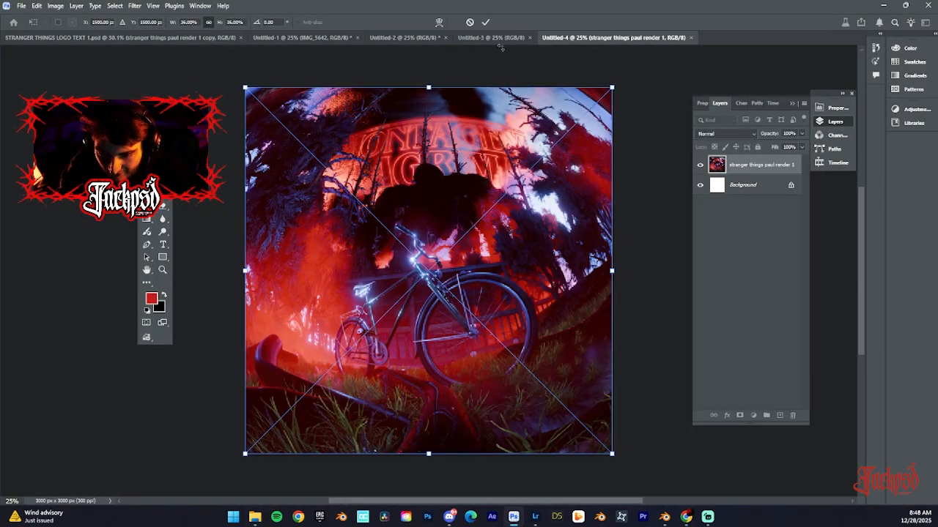
{"action": "left_click", "coordinate": [485, 22]}
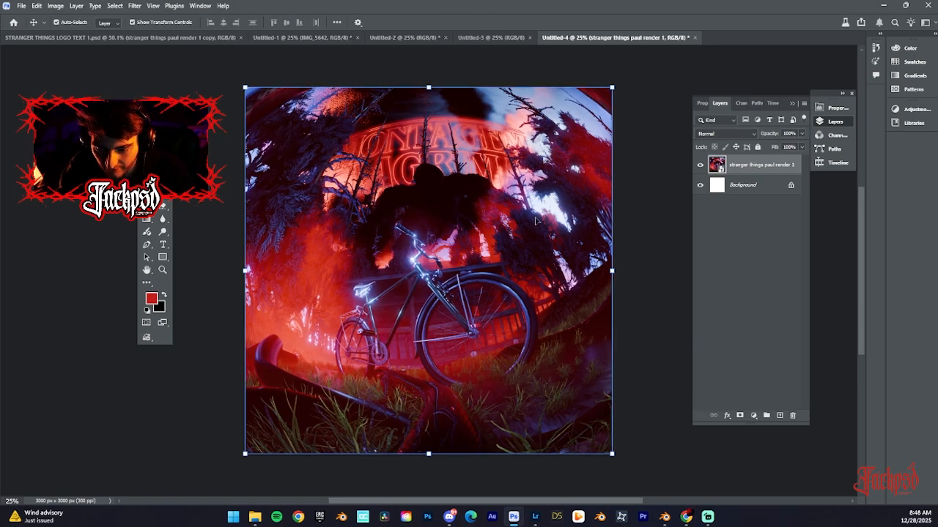
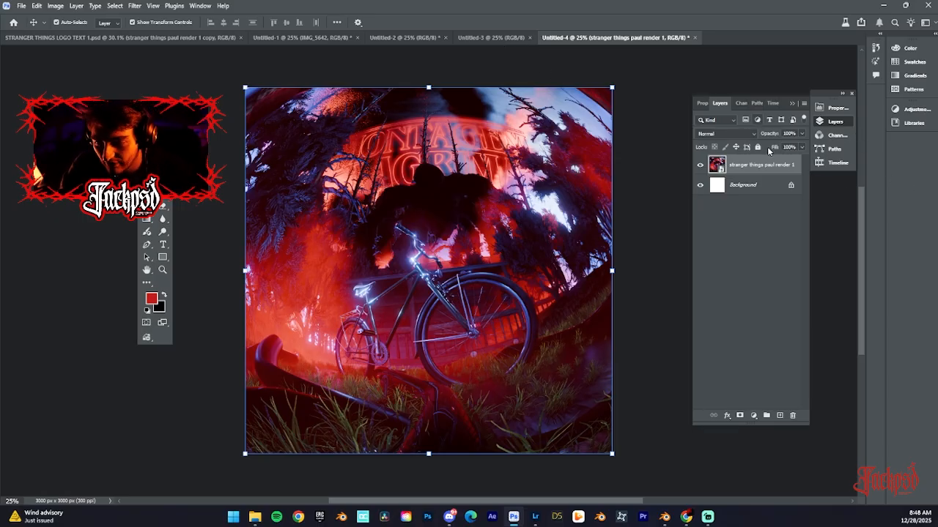
Duplicate the render layer and apply a 19 px Iris Blur to the copy, keeping the centre sharp.
{"action": "key", "text": "ctrl+j"}
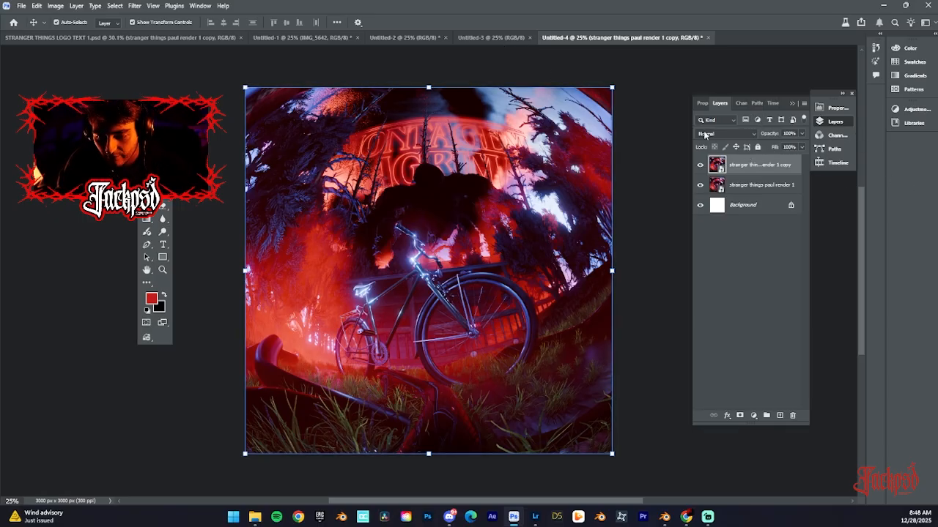
{"action": "left_click", "coordinate": [134, 6]}
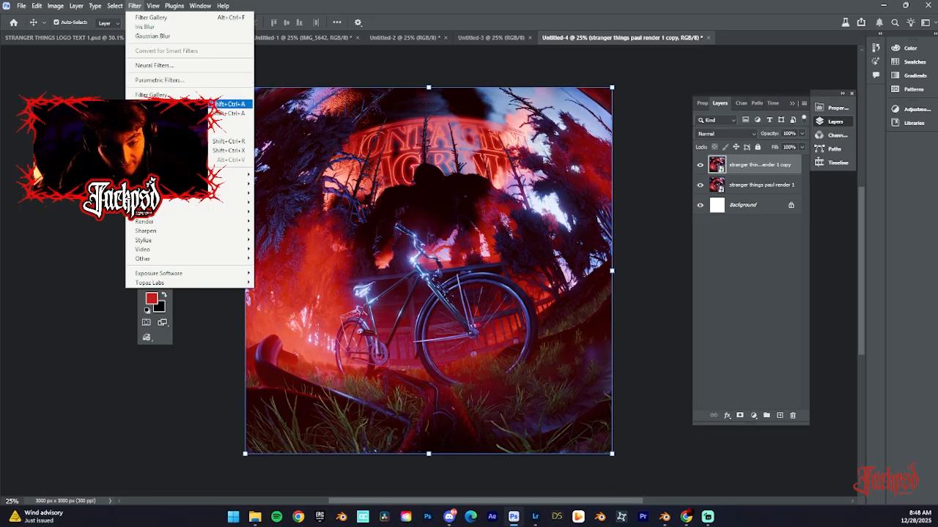
{"action": "left_click", "coordinate": [161, 27]}
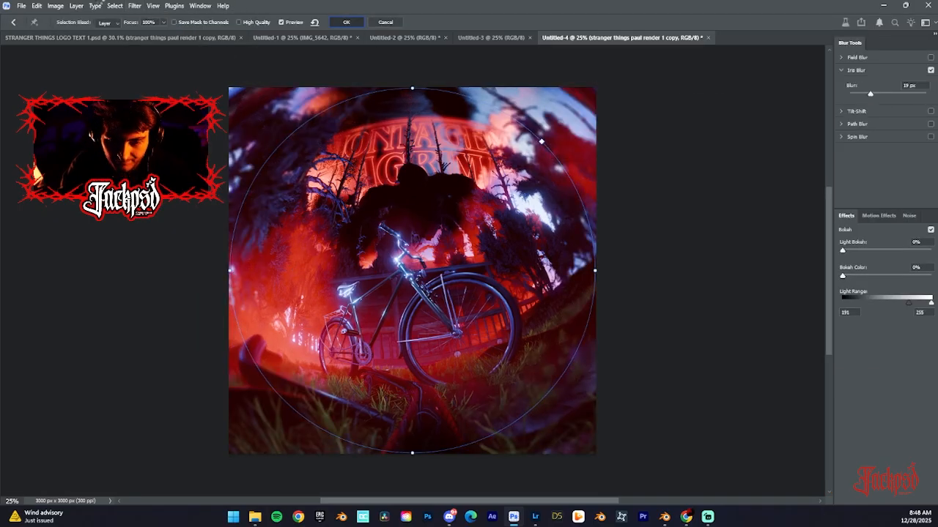
{"action": "key", "text": "Return"}
{"action": "left_click", "coordinate": [134, 6]}
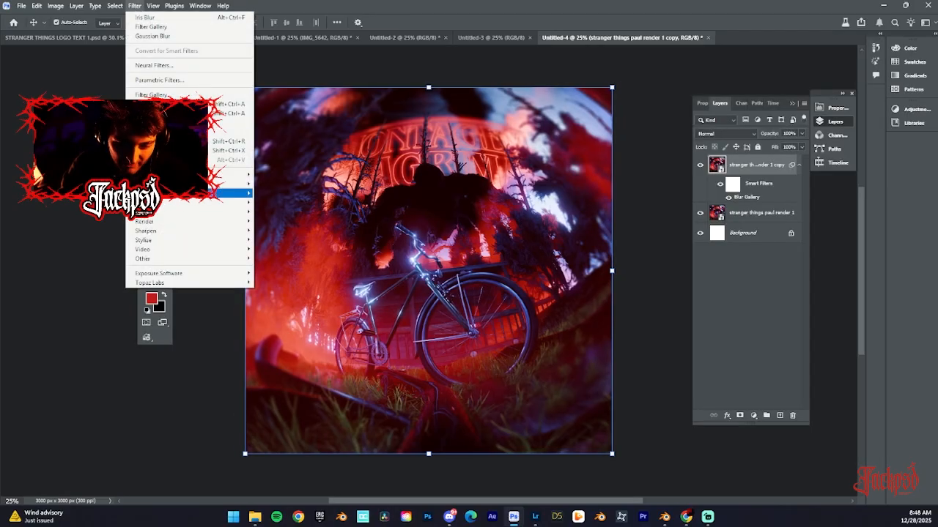
{"action": "mouse_move", "coordinate": [235, 183]}
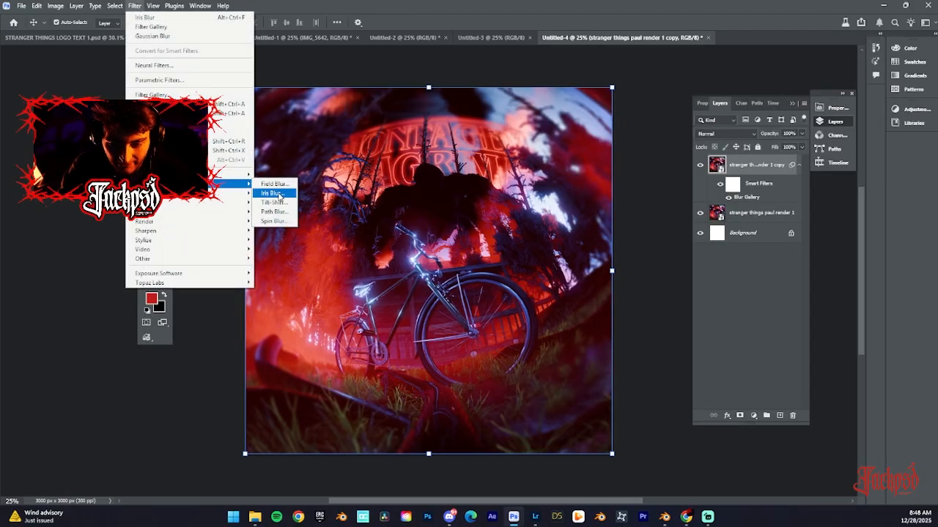
{"action": "left_click", "coordinate": [273, 193]}
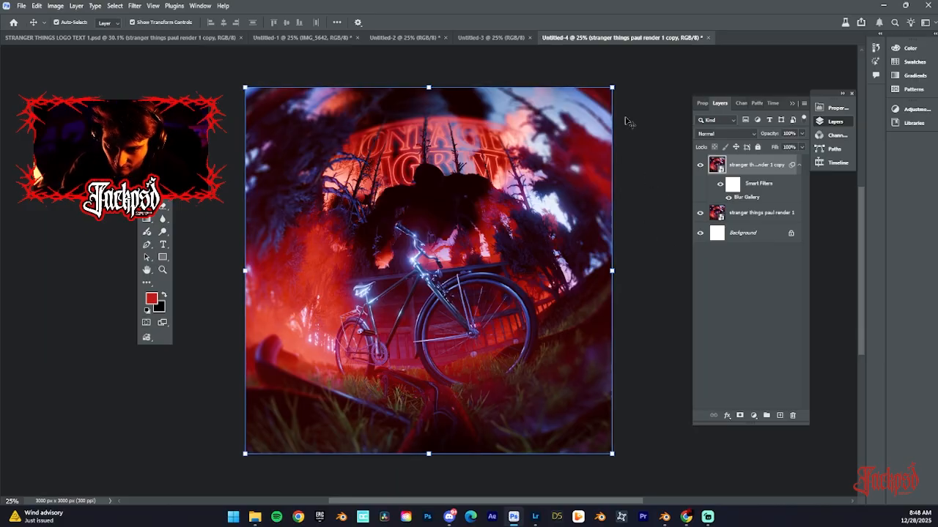
Add a new layer filled with black and erase its centre with a soft 5000 px eraser to form a vignette.
{"action": "left_click", "coordinate": [780, 416]}
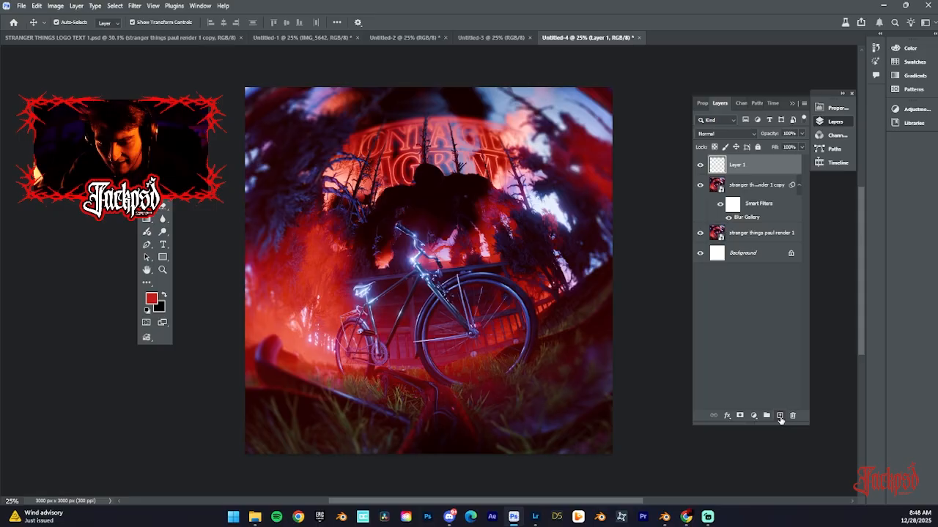
{"action": "key", "text": "ctrl+BackSpace"}
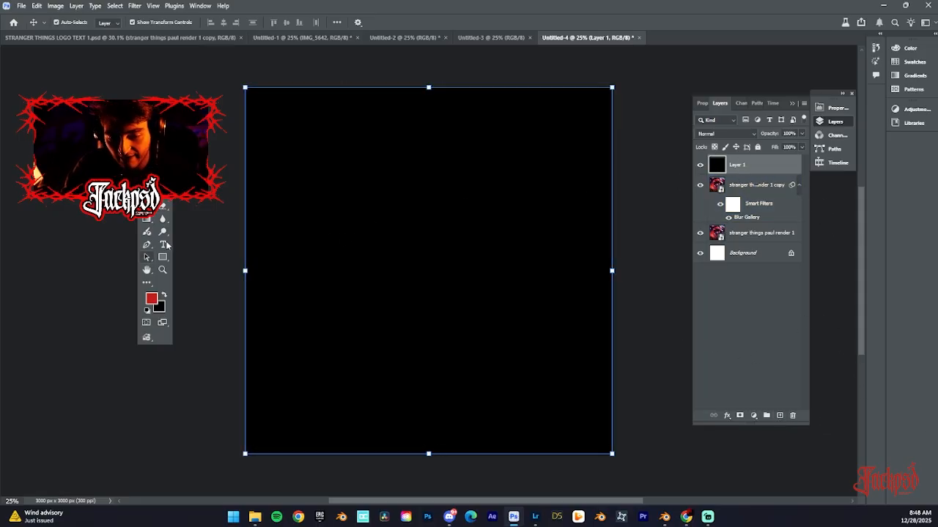
{"action": "left_click", "coordinate": [163, 207]}
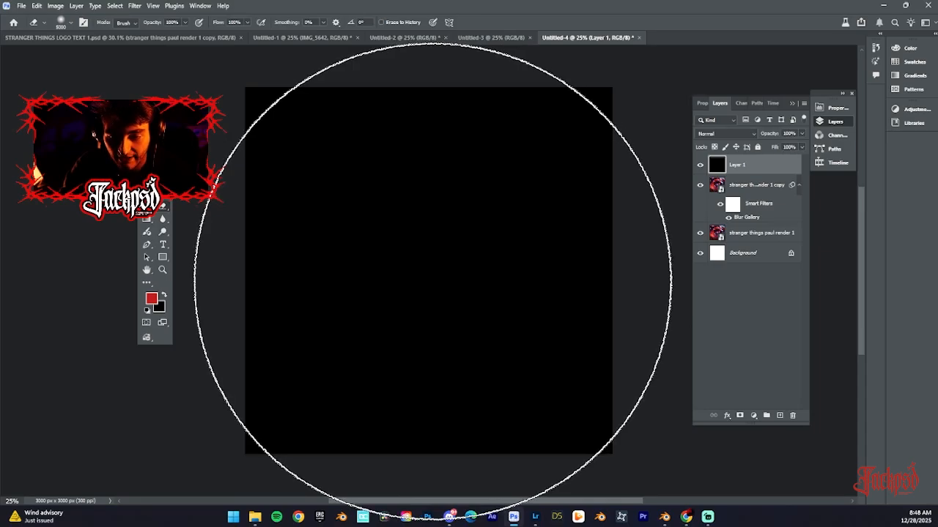
{"action": "left_click", "coordinate": [400, 267]}
Set the vignette layer's blend mode to Soft Light and deselect the layer.
{"action": "left_click", "coordinate": [727, 134]}
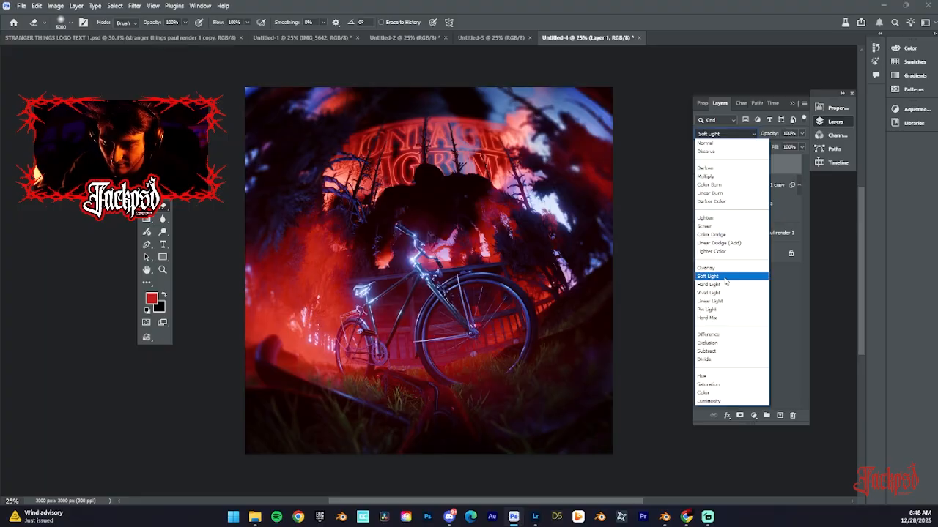
{"action": "left_click", "coordinate": [725, 276]}
{"action": "key", "text": "v"}
{"action": "left_click", "coordinate": [443, 85]}
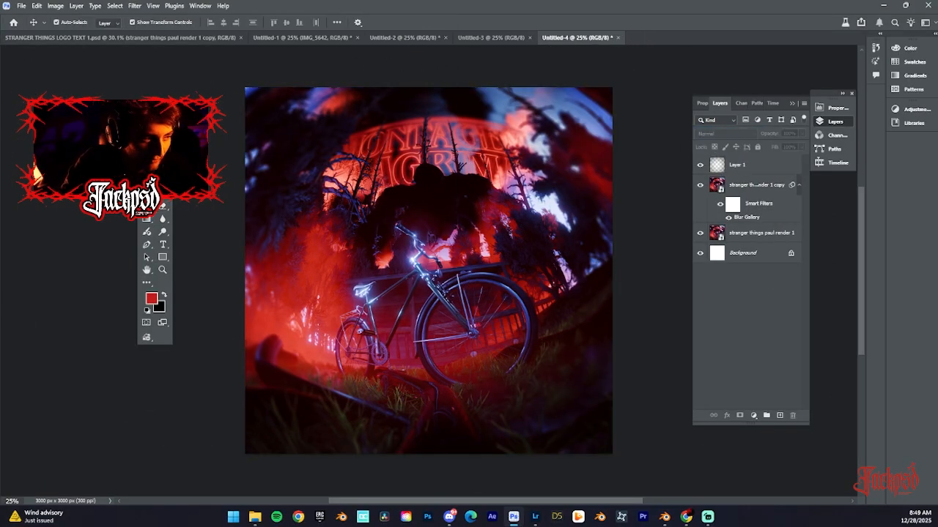
Examine the layer stack of STRANGER THINGS LOGO TEXT 1.psd for the small corner logo, briefly toggling Group 5's visibility.
{"action": "left_click", "coordinate": [301, 38]}
{"action": "left_click", "coordinate": [186, 38]}
{"action": "left_click", "coordinate": [230, 74]}
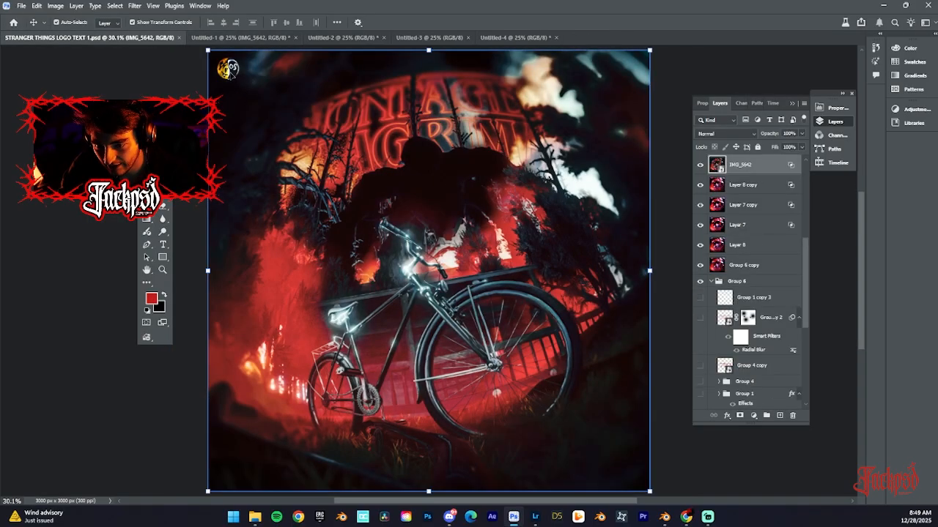
{"action": "left_click", "coordinate": [758, 298]}
{"action": "scroll", "coordinate": [756, 307], "scroll_direction": "down", "scroll_amount": 2}
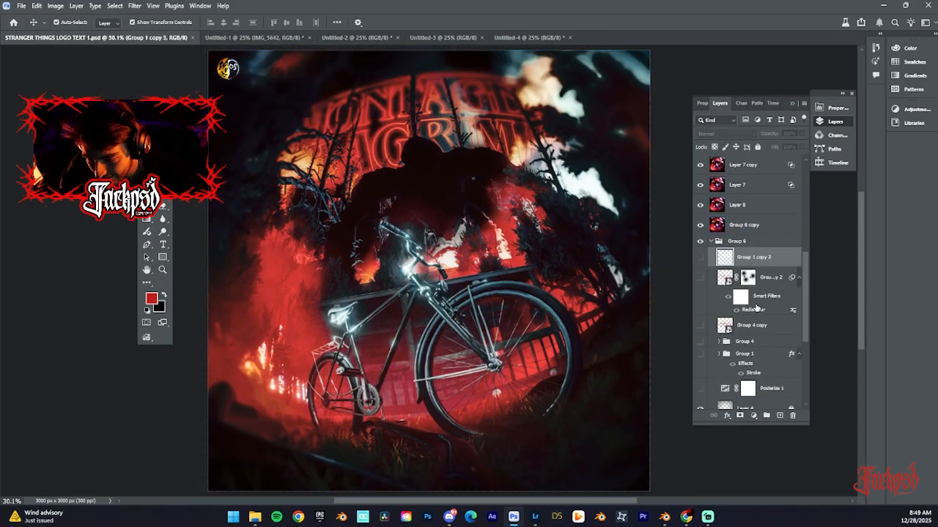
{"action": "scroll", "coordinate": [756, 307], "scroll_direction": "down", "scroll_amount": 5}
{"action": "left_click", "coordinate": [700, 260]}
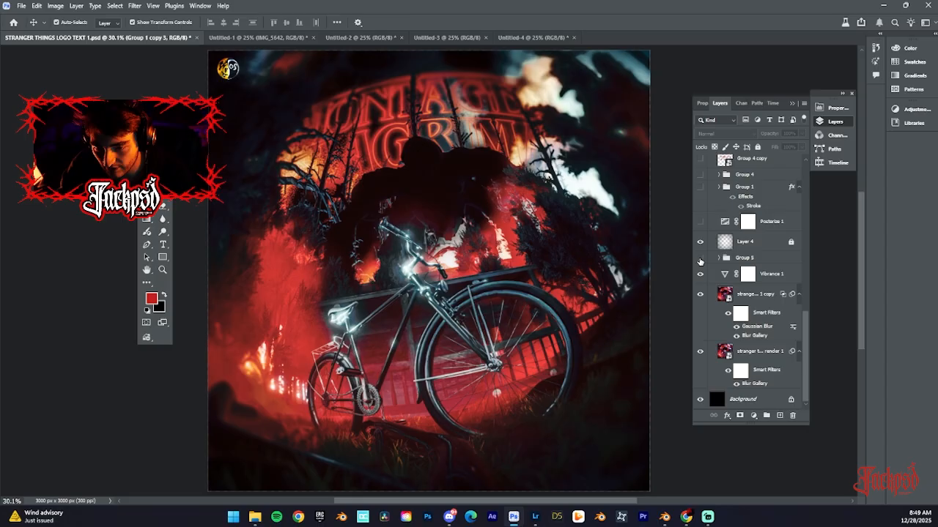
{"action": "left_click", "coordinate": [699, 259]}
{"action": "scroll", "coordinate": [699, 260], "scroll_direction": "up", "scroll_amount": 5}
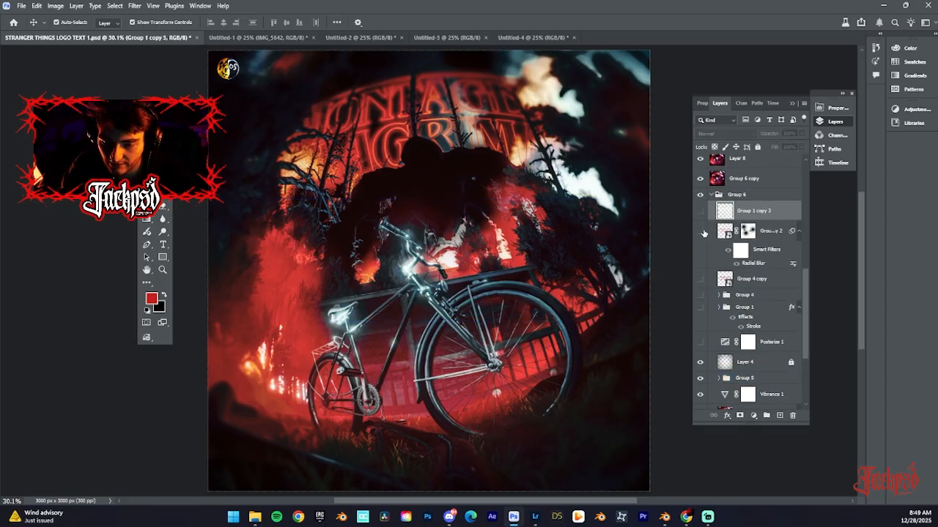
{"action": "scroll", "coordinate": [705, 227], "scroll_direction": "up", "scroll_amount": 6}
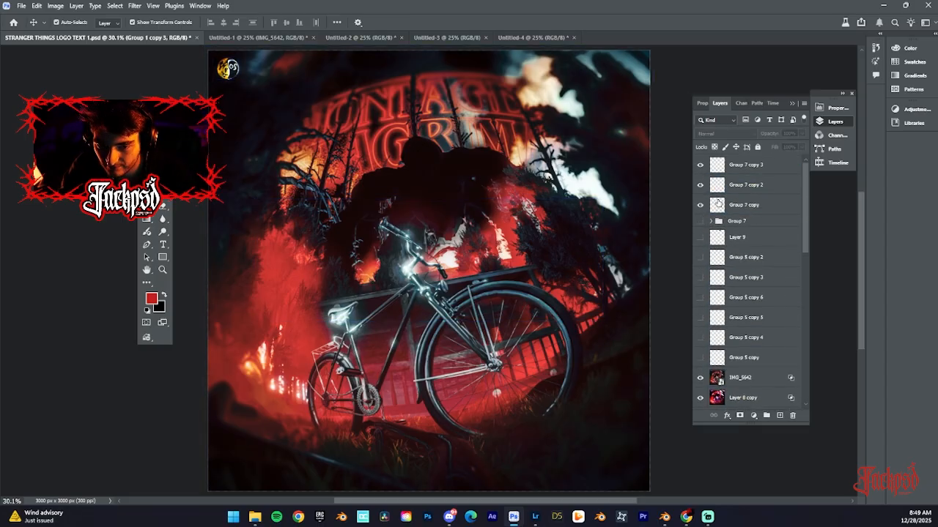
Select the layers Group 7 copy, copy 2 and copy 3 and copy the logo into the Untitled-4 document.
{"action": "left_click", "coordinate": [749, 168]}
{"action": "left_click", "coordinate": [751, 204], "text": "shift"}
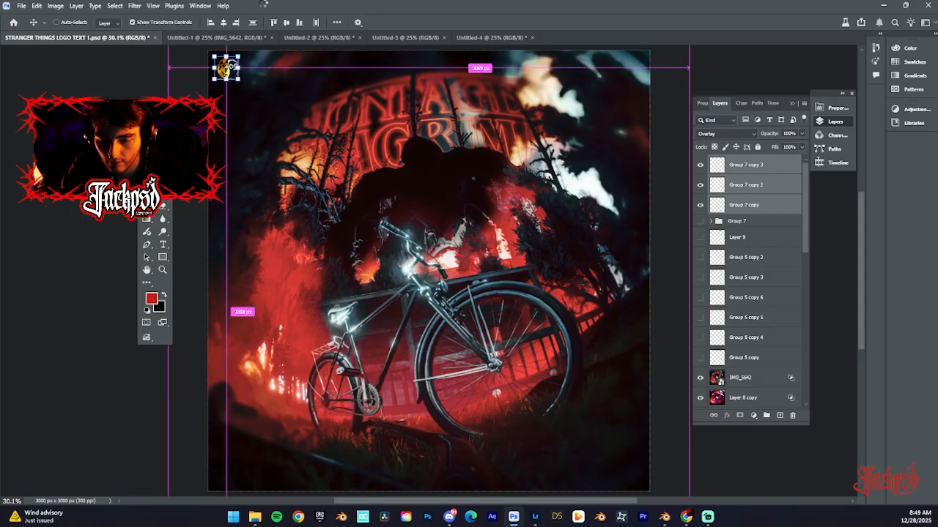
{"action": "left_click_drag", "start_coordinate": [226, 68], "coordinate": [339, 157]}
{"action": "key", "text": "ctrl+t"}
{"action": "left_click", "coordinate": [485, 22]}
Move the logo slightly closer to the canvas's upper-left corner.
{"action": "left_click", "coordinate": [164, 269]}
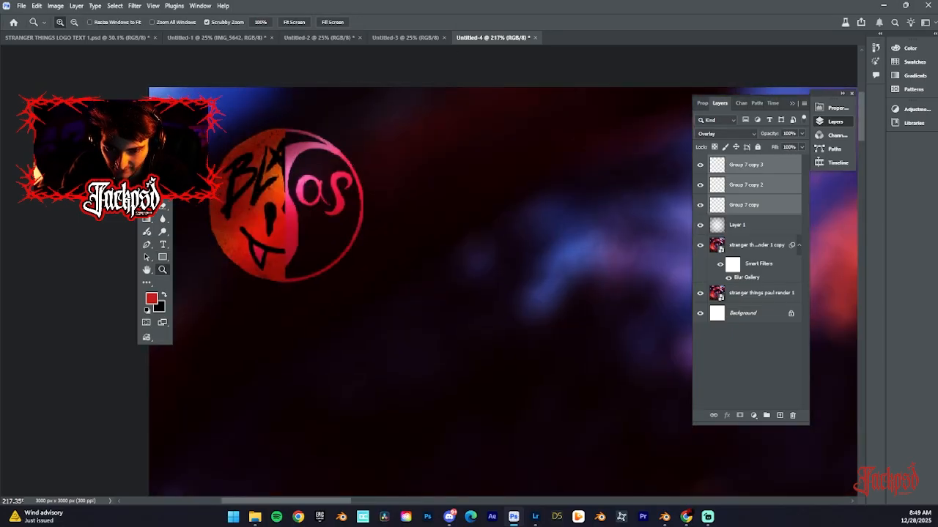
{"action": "key", "text": "ctrl+t"}
{"action": "left_click_drag", "start_coordinate": [288, 189], "coordinate": [265, 173]}
{"action": "key", "text": "Return"}
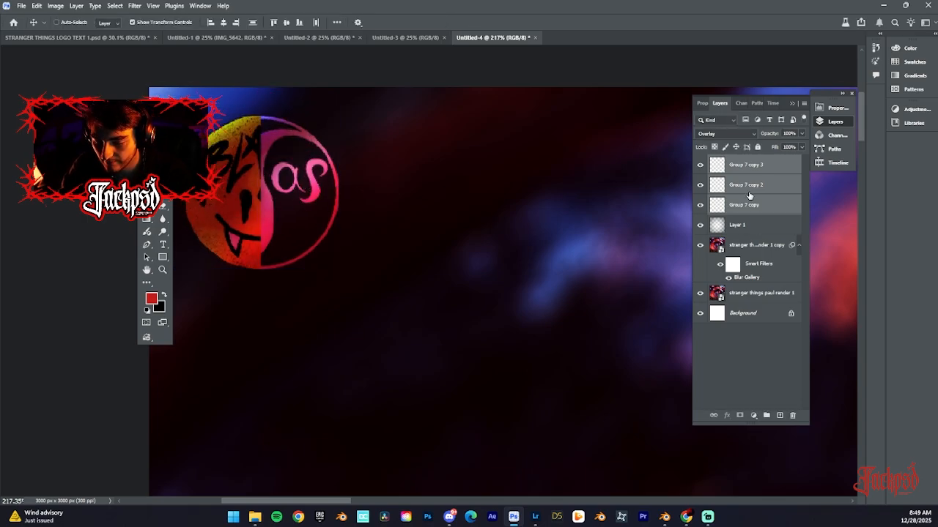
Group the three logo layers and align the group to the Background layer's top and left edges.
{"action": "key", "text": "ctrl+g"}
{"action": "left_click", "coordinate": [756, 268]}
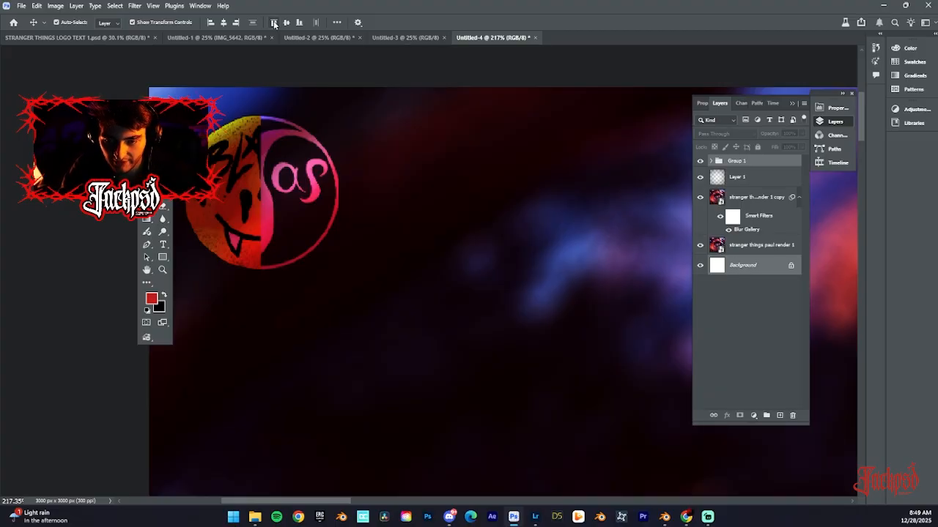
{"action": "left_click", "coordinate": [273, 23]}
{"action": "left_click", "coordinate": [210, 23]}
Offset the logo group inward from the canvas corner to about X 151.5 px, Y 147.5 px.
{"action": "left_click", "coordinate": [735, 160]}
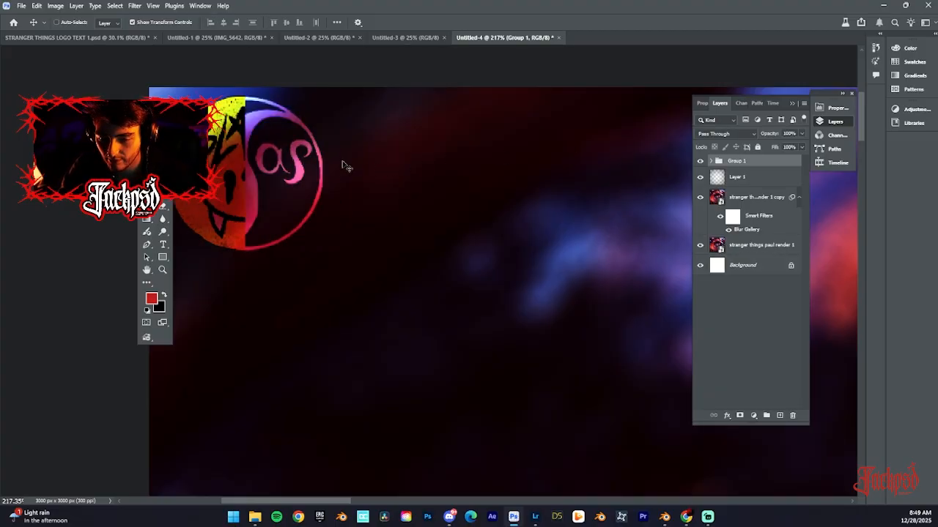
{"action": "key", "text": "ctrl+t"}
{"action": "left_click_drag", "start_coordinate": [237, 152], "coordinate": [312, 227]}
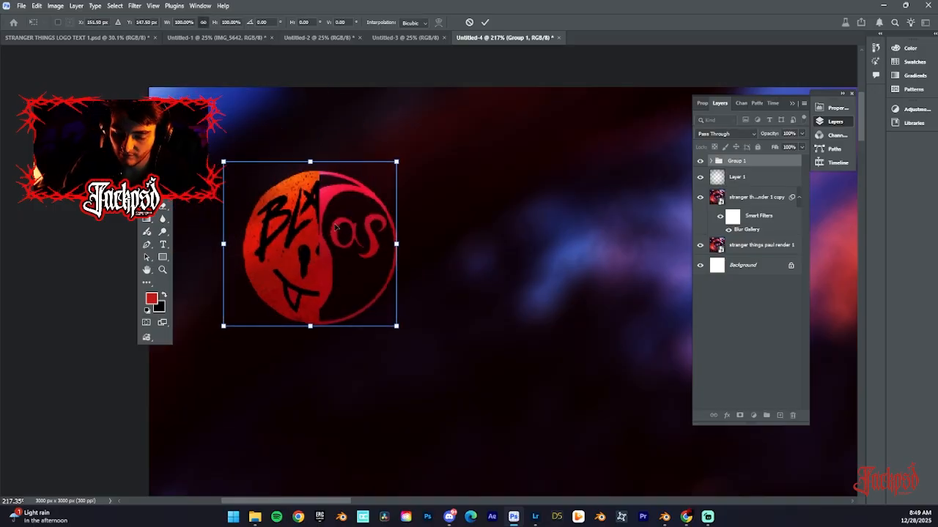
{"action": "scroll", "coordinate": [335, 227], "scroll_direction": "down", "scroll_amount": 5, "text": "alt"}
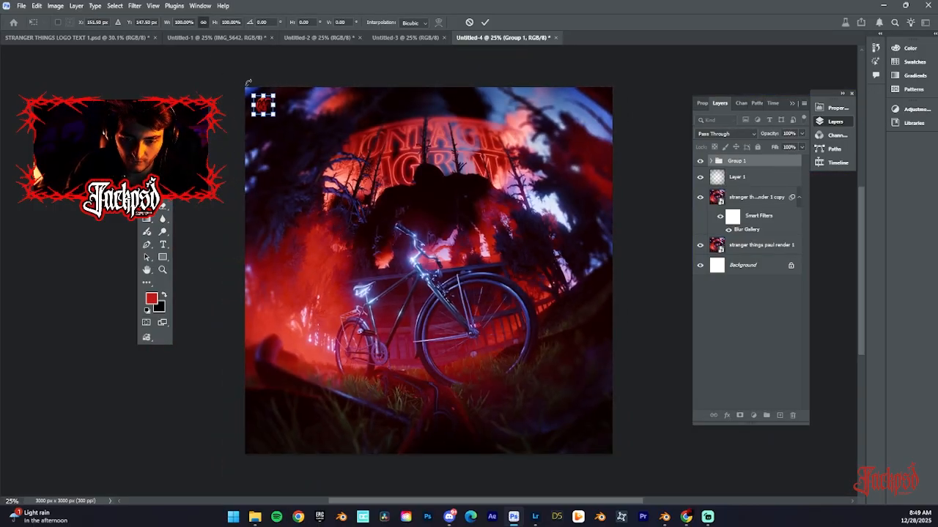
{"action": "left_click", "coordinate": [485, 22]}
{"action": "left_click", "coordinate": [201, 110]}
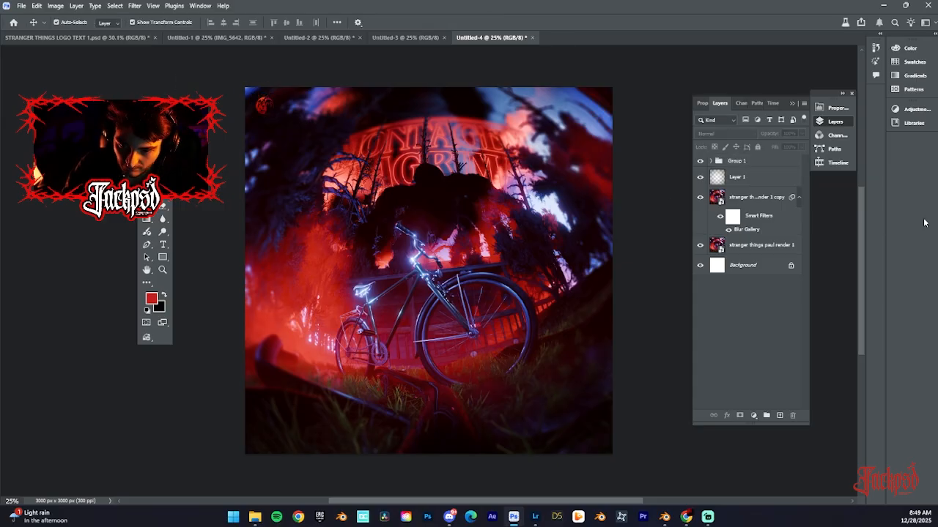
Group the vignette layer with the blurred render copy, and make a duplicate of that group merged into one layer.
{"action": "left_click_drag", "start_coordinate": [738, 178], "coordinate": [752, 201]}
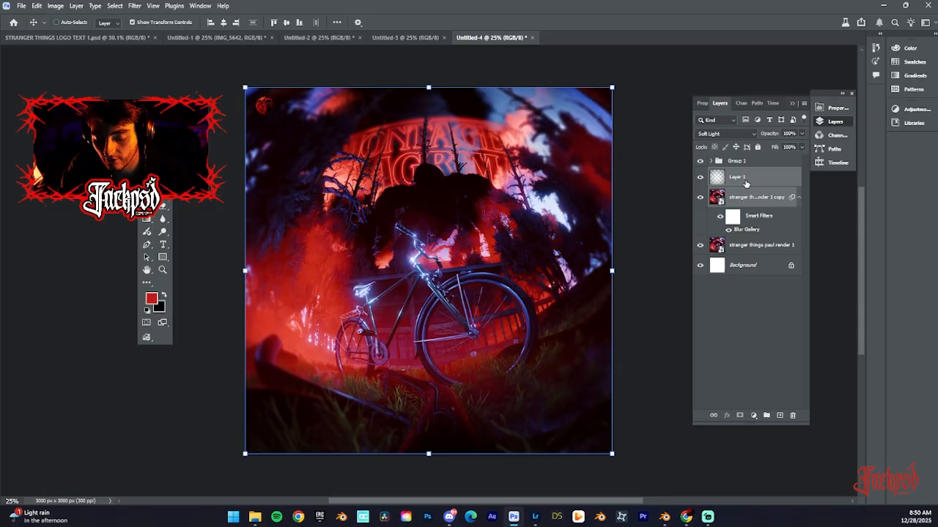
{"action": "key", "text": "ctrl+g"}
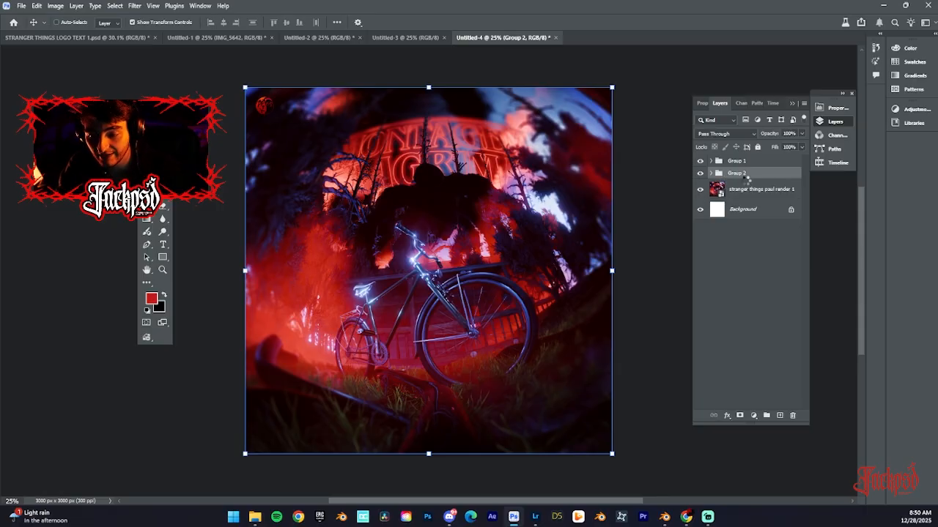
{"action": "key", "text": "ctrl+j"}
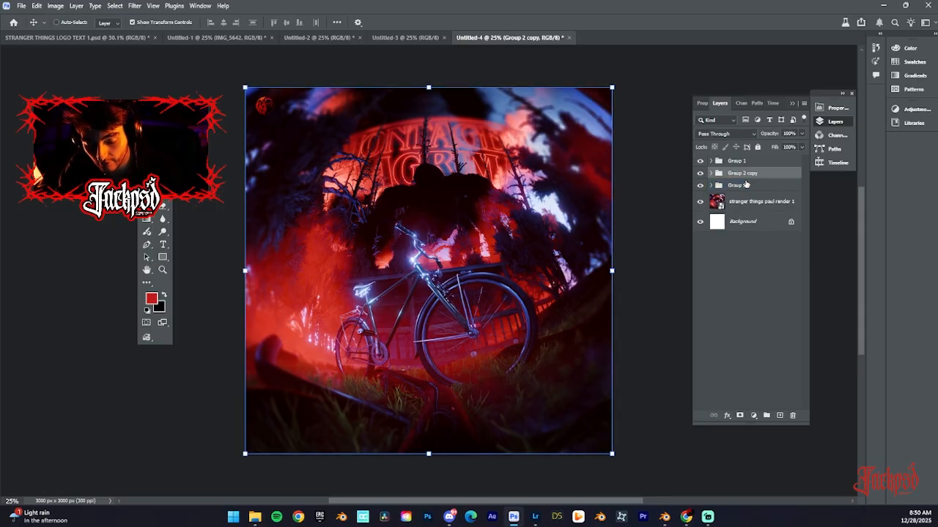
Apply the Grain filter to the merged group copy with intensity 10, contrast 55 and Regular grain type.
{"action": "left_click", "coordinate": [134, 5]}
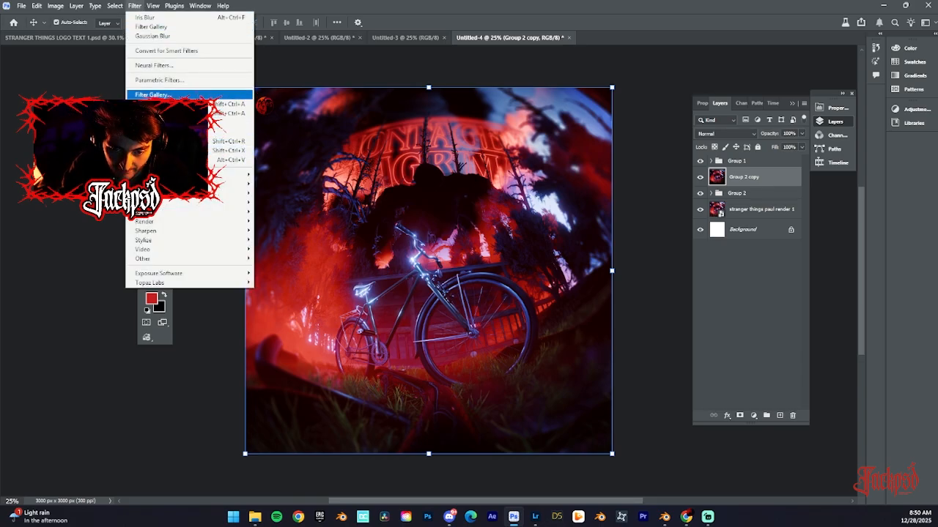
{"action": "left_click", "coordinate": [167, 95]}
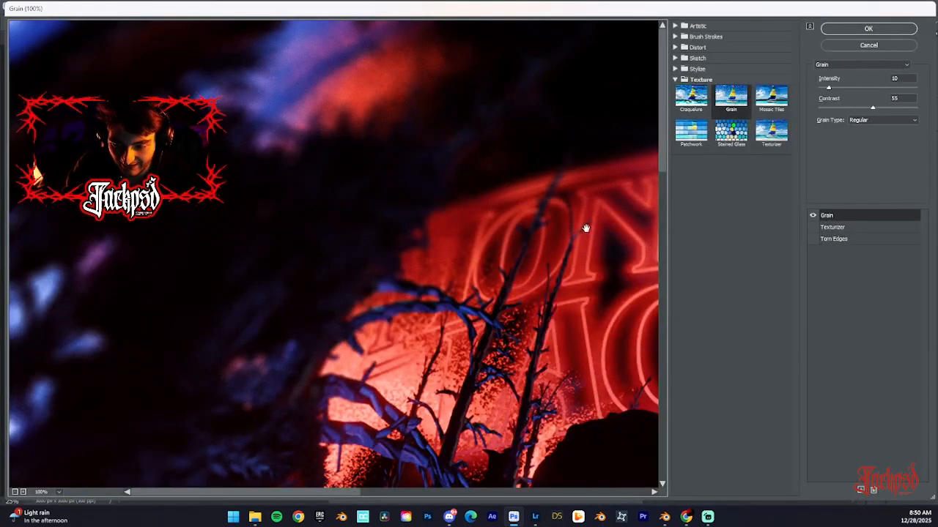
{"action": "key", "text": "ctrl+0"}
{"action": "key", "text": "ctrl+minus"}
{"action": "key", "text": "ctrl+plus"}
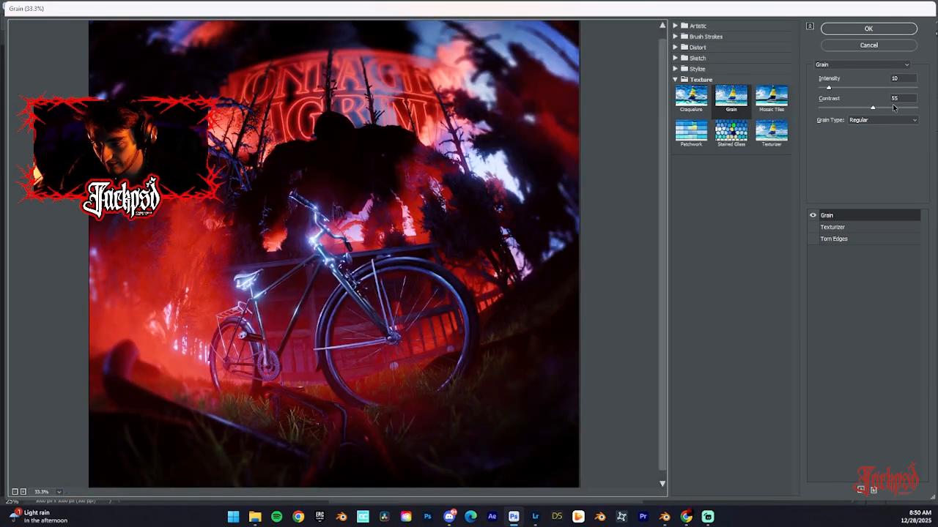
{"action": "left_click", "coordinate": [868, 29]}
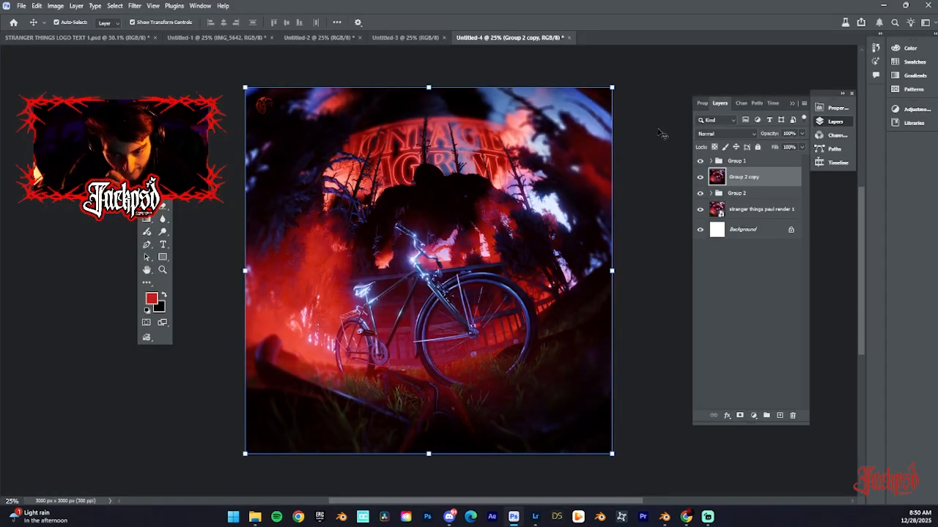
Duplicate the logo group, Group 1, above the original.
{"action": "left_click", "coordinate": [726, 162]}
{"action": "key", "text": "ctrl+j"}
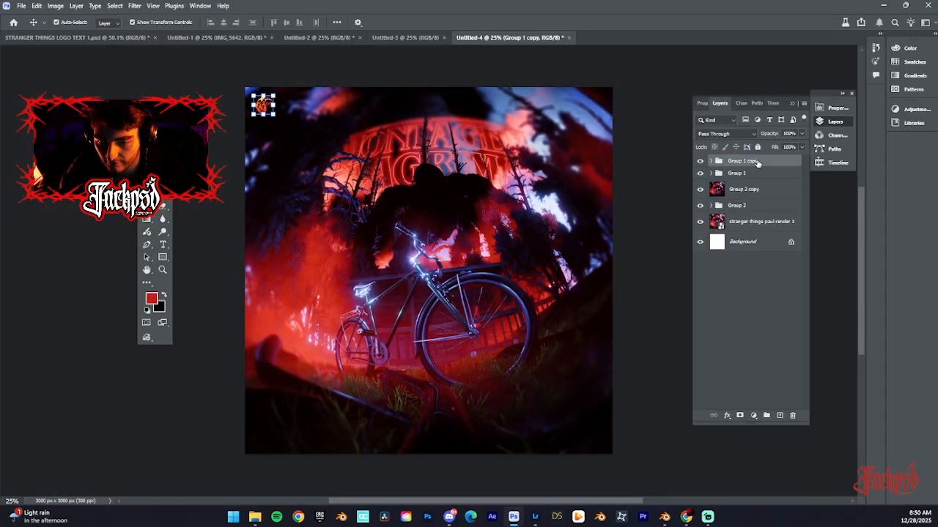
{"action": "left_click", "coordinate": [736, 205]}
{"action": "left_click", "coordinate": [744, 189]}
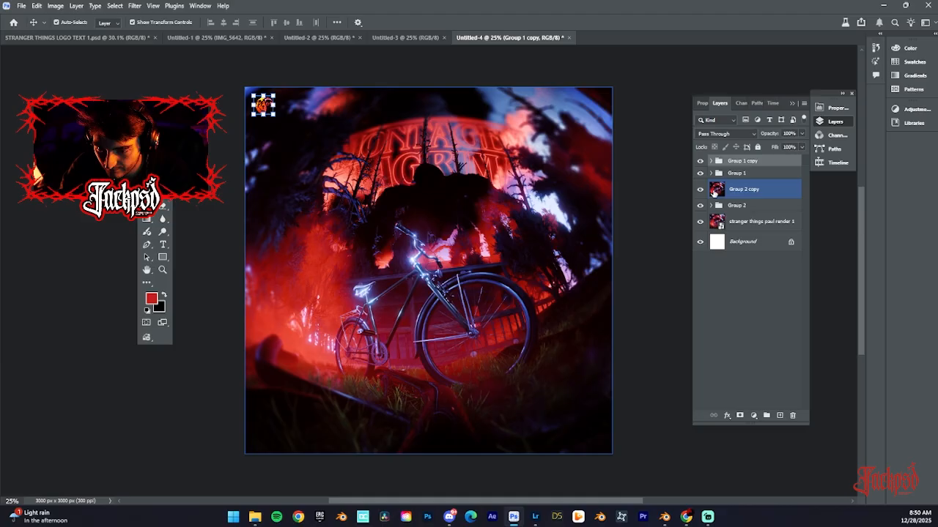
{"action": "key", "text": "ctrl+plus"}
{"action": "key", "text": "ctrl+plus"}
{"action": "key", "text": "ctrl+0"}
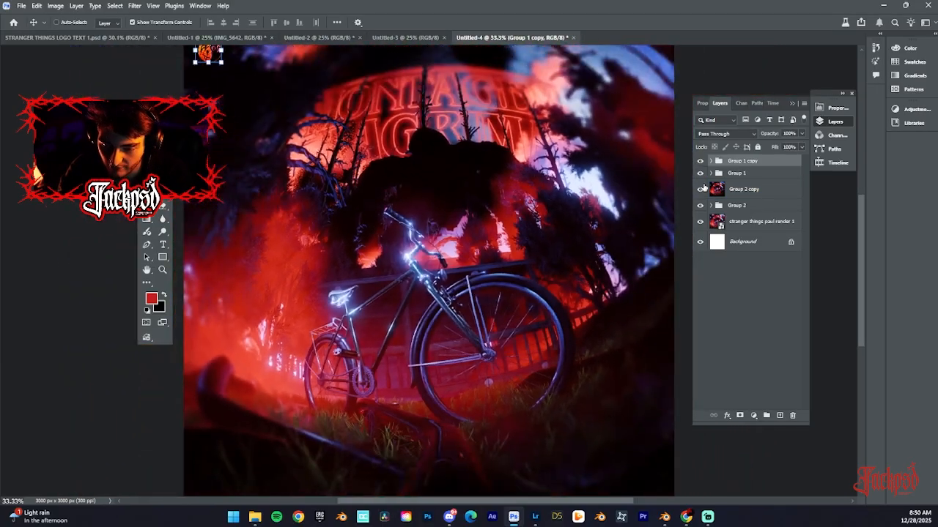
{"action": "left_click", "coordinate": [731, 75]}
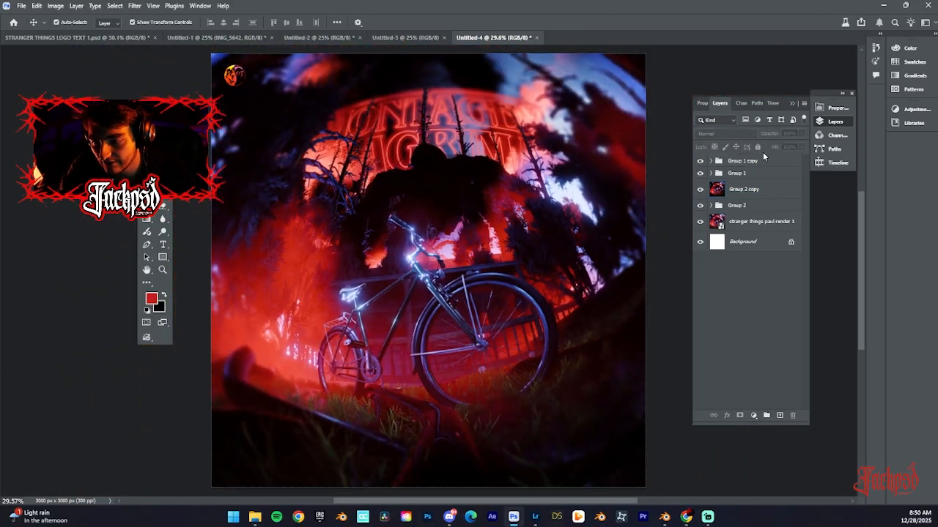
Add a layer mask to the grained Group 2 copy layer and brush away its coverage over the corner logo.
{"action": "left_click", "coordinate": [763, 160]}
{"action": "left_click", "coordinate": [164, 270]}
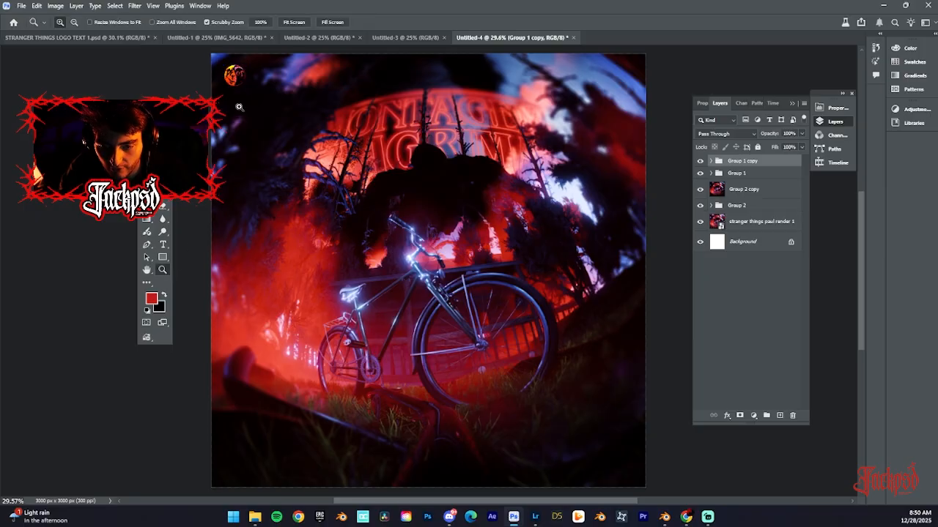
{"action": "left_click_drag", "start_coordinate": [234, 77], "coordinate": [291, 145]}
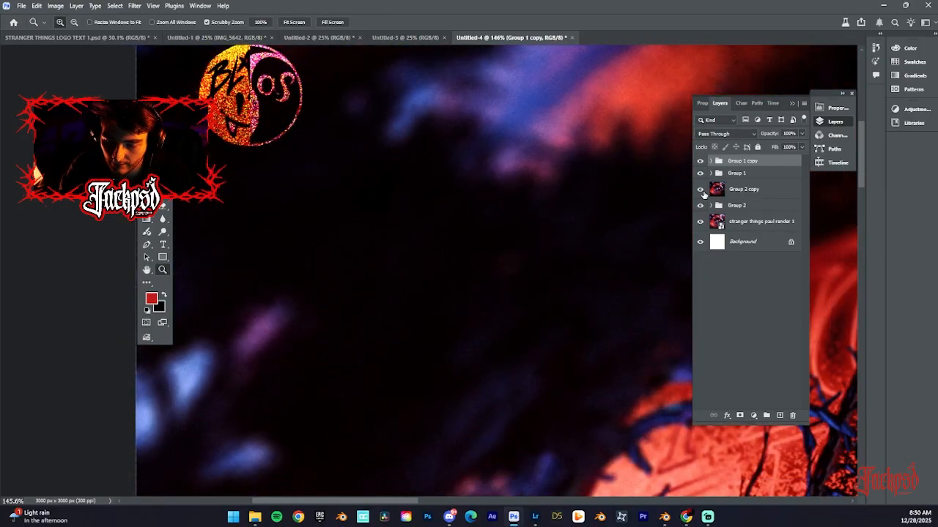
{"action": "left_click", "coordinate": [726, 192]}
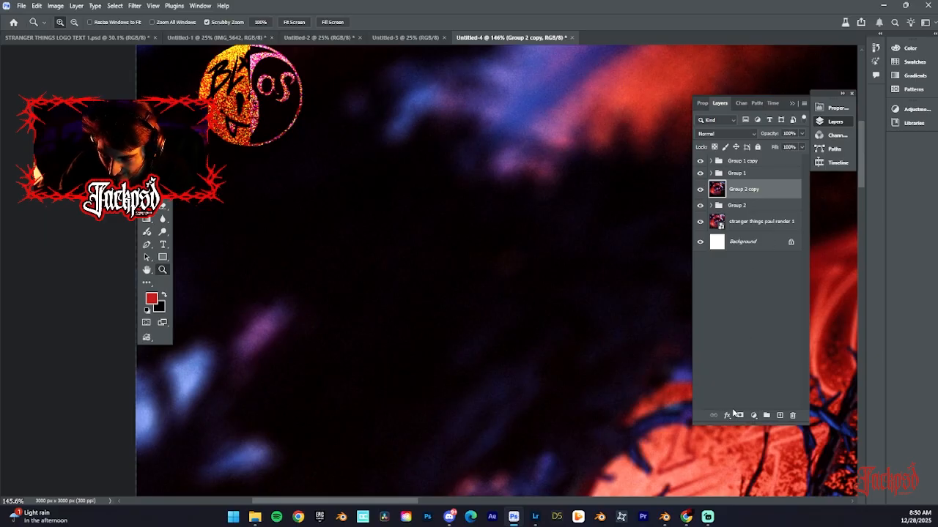
{"action": "left_click", "coordinate": [739, 415]}
{"action": "scroll", "coordinate": [322, 199], "scroll_direction": "up", "scroll_amount": 3}
{"action": "key", "text": "b"}
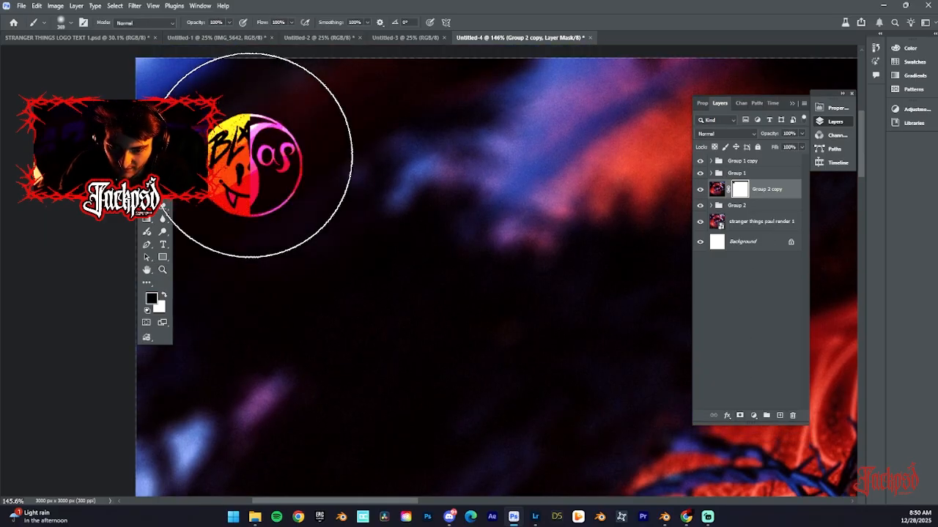
Lower the opacity of the duplicated logo group to 56%.
{"action": "left_click", "coordinate": [762, 161]}
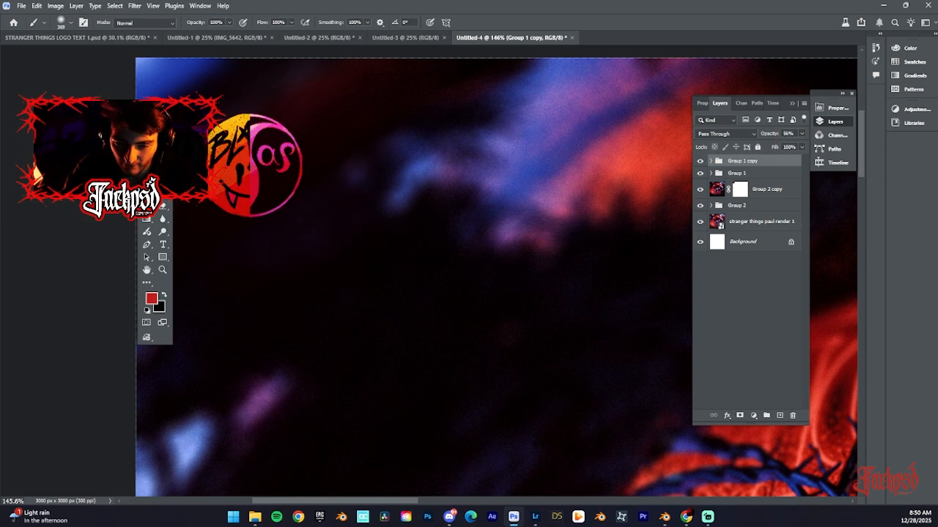
{"action": "key", "text": "v"}
{"action": "key", "text": "ctrl+0"}
{"action": "key", "text": "ctrl+minus"}
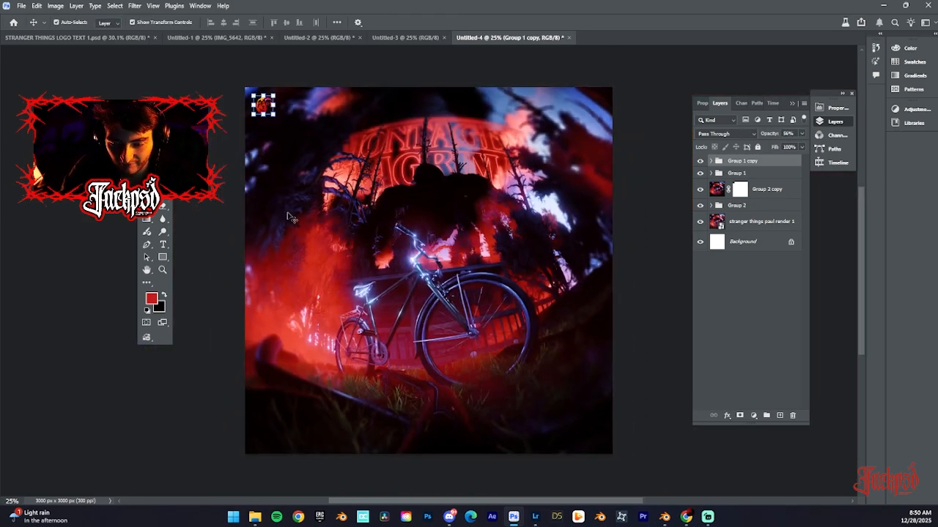
{"action": "left_click", "coordinate": [195, 67]}
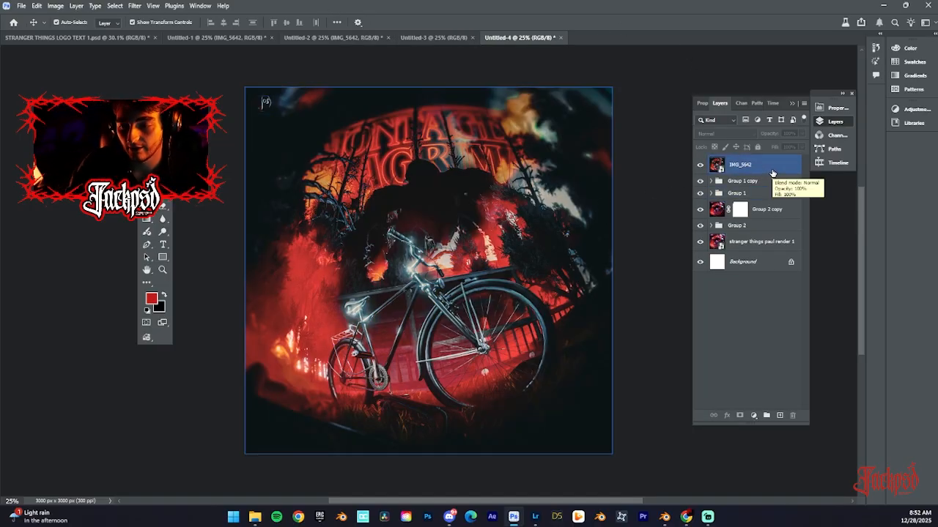
Set IMG_5642's Blend If for the underlying layer to split shadows at 0/53 and highlights at 157/255.
{"action": "double_click", "coordinate": [771, 172]}
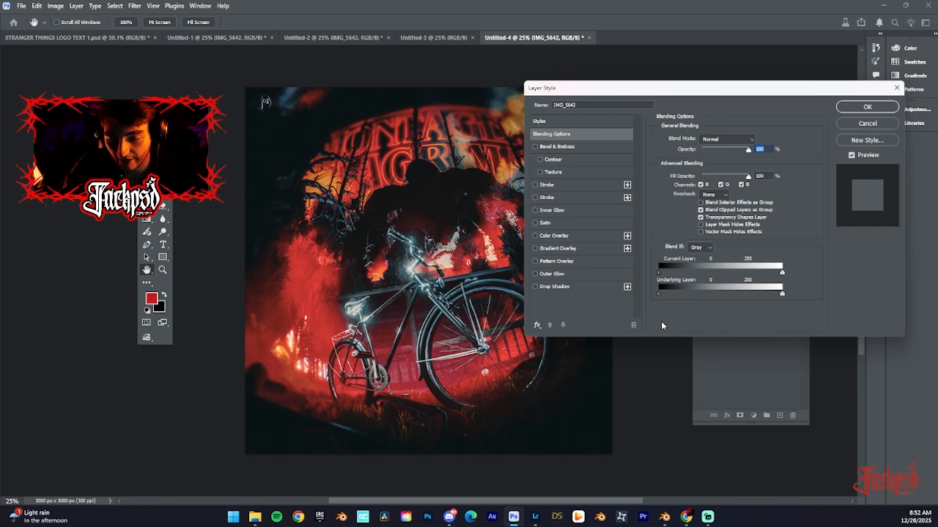
{"action": "left_click_drag", "start_coordinate": [660, 292], "coordinate": [681, 293], "text": "alt"}
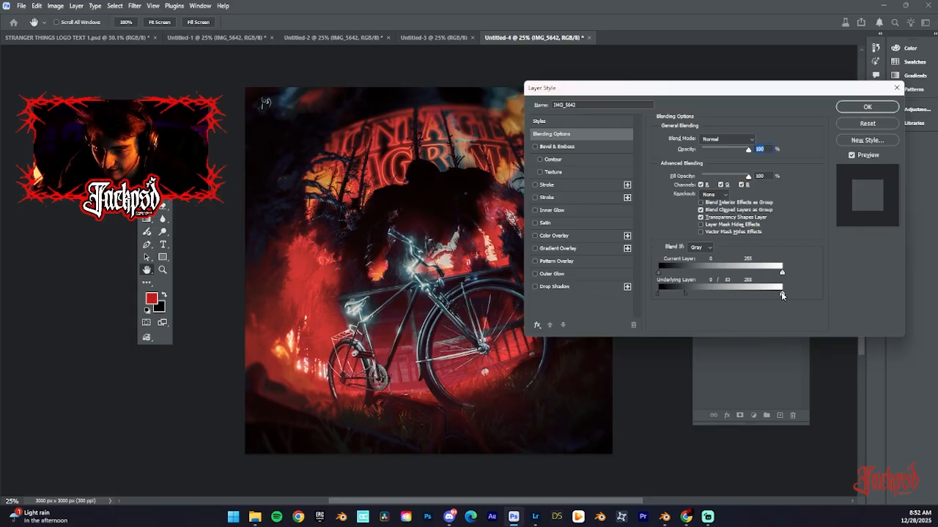
{"action": "left_click_drag", "start_coordinate": [781, 293], "coordinate": [714, 291], "text": "alt"}
{"action": "left_click_drag", "start_coordinate": [733, 92], "coordinate": [705, 216]}
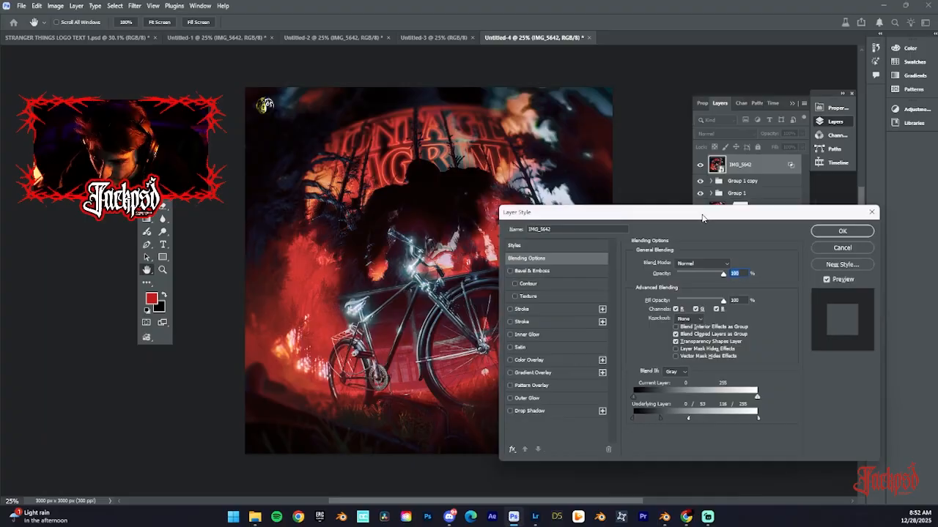
{"action": "left_click_drag", "start_coordinate": [688, 418], "coordinate": [709, 421]}
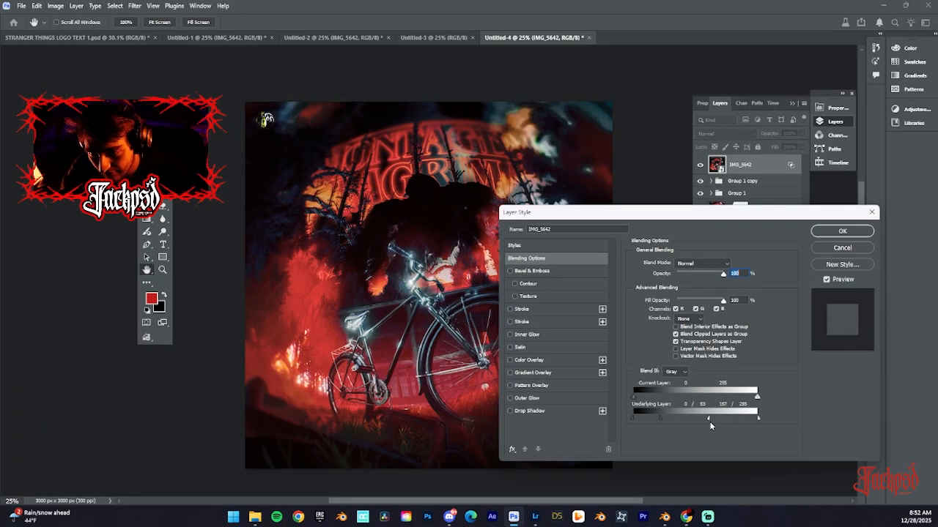
{"action": "left_click", "coordinate": [842, 231]}
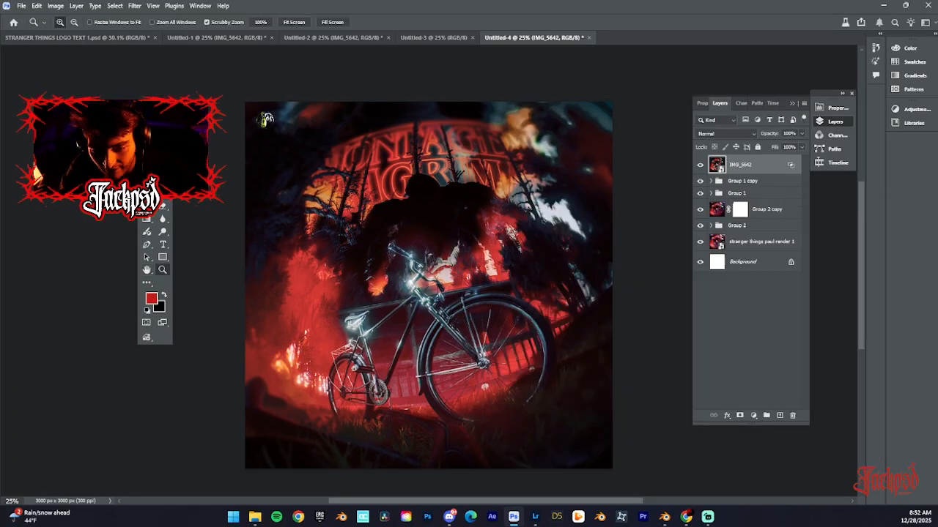